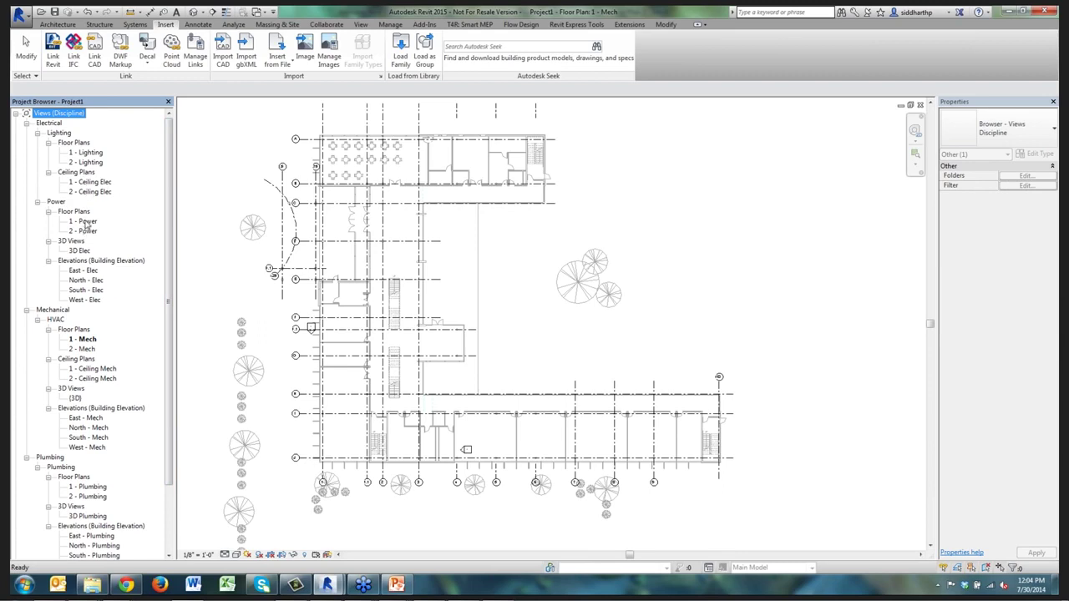
# Review the electrical, mechanical and plumbing views in the project browser and expand the Families list
pyautogui.click(84, 221)
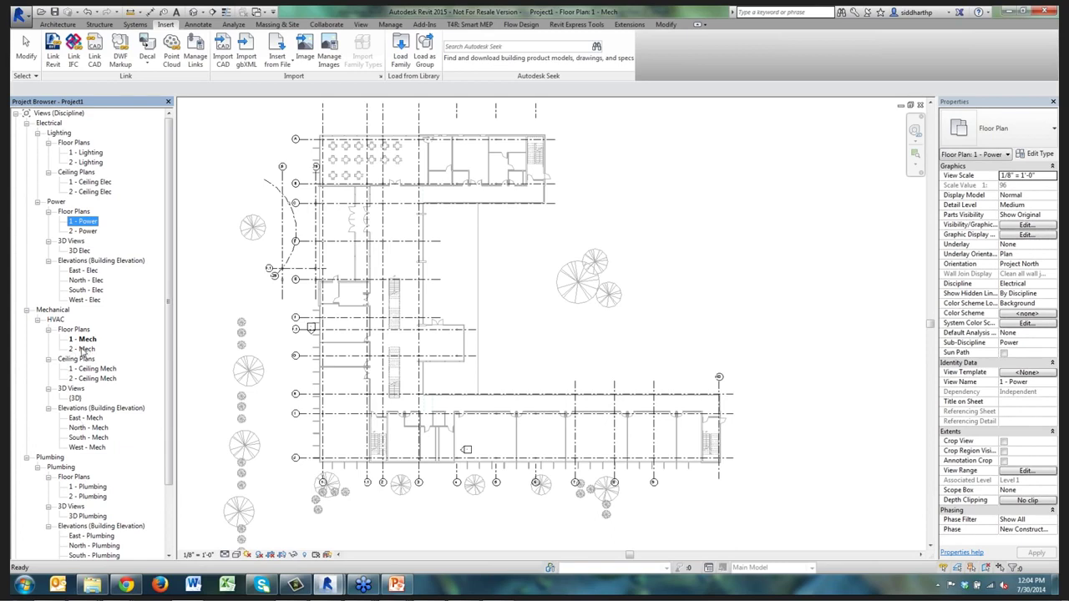
pyautogui.click(89, 428)
pyautogui.scroll(-3, 92, 427)
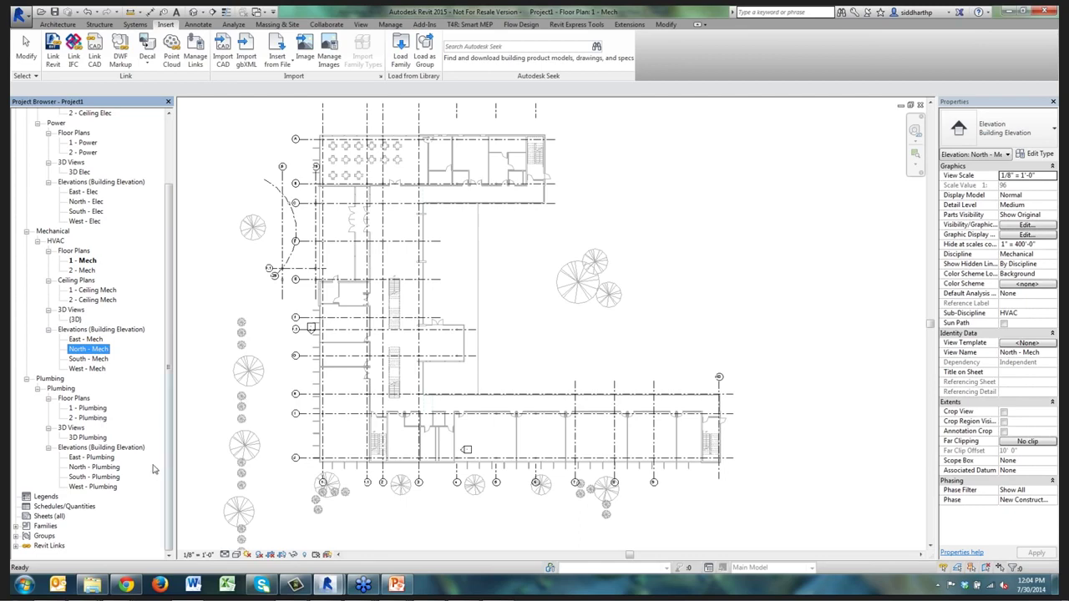
pyautogui.click(44, 526)
pyautogui.doubleClick(44, 526)
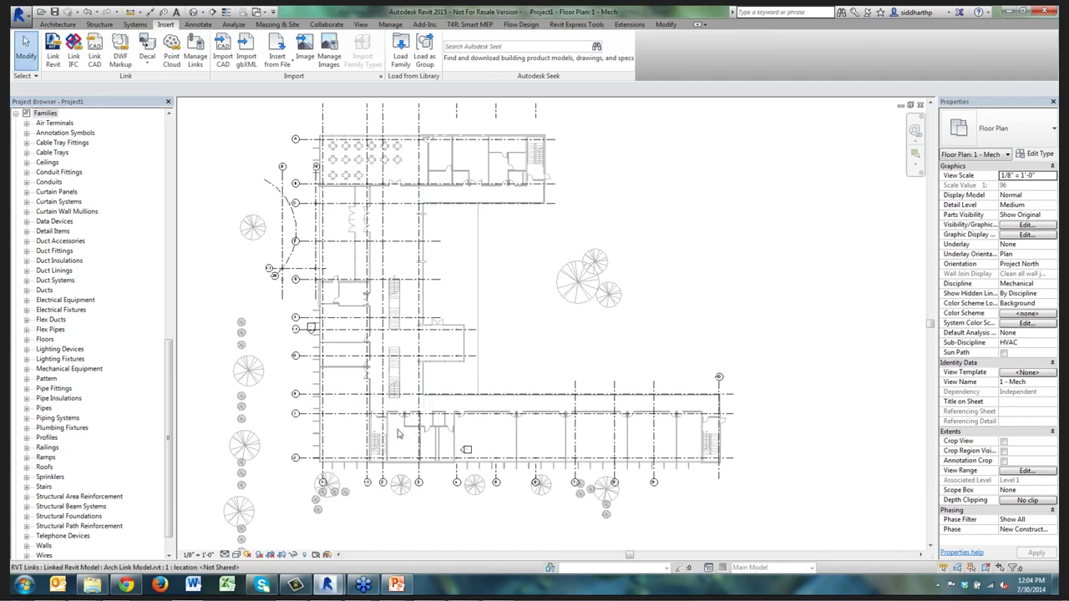
# Move the elevation marker from the room near grid 4 to the open area outside the building
pyautogui.scroll(2, 458, 464)
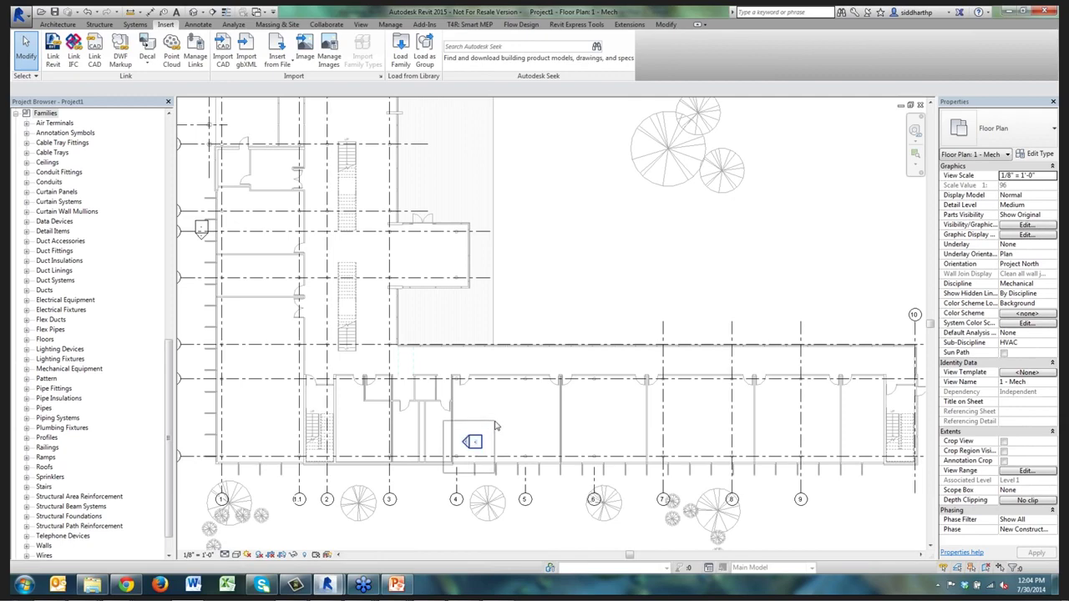
pyautogui.click(482, 441)
pyautogui.moveTo(483, 441); pyautogui.dragTo(603, 267)
pyautogui.click(522, 275)
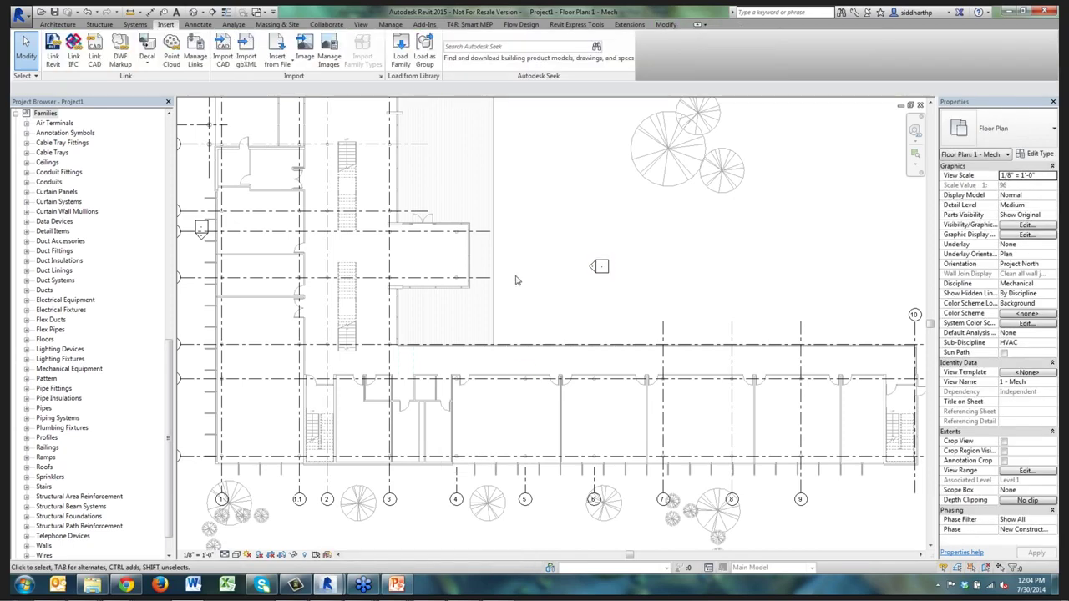
# Inspect the linked architectural model in plan and in the default 3D view, and return to the 1 - Mech floor plan
pyautogui.click(135, 24)
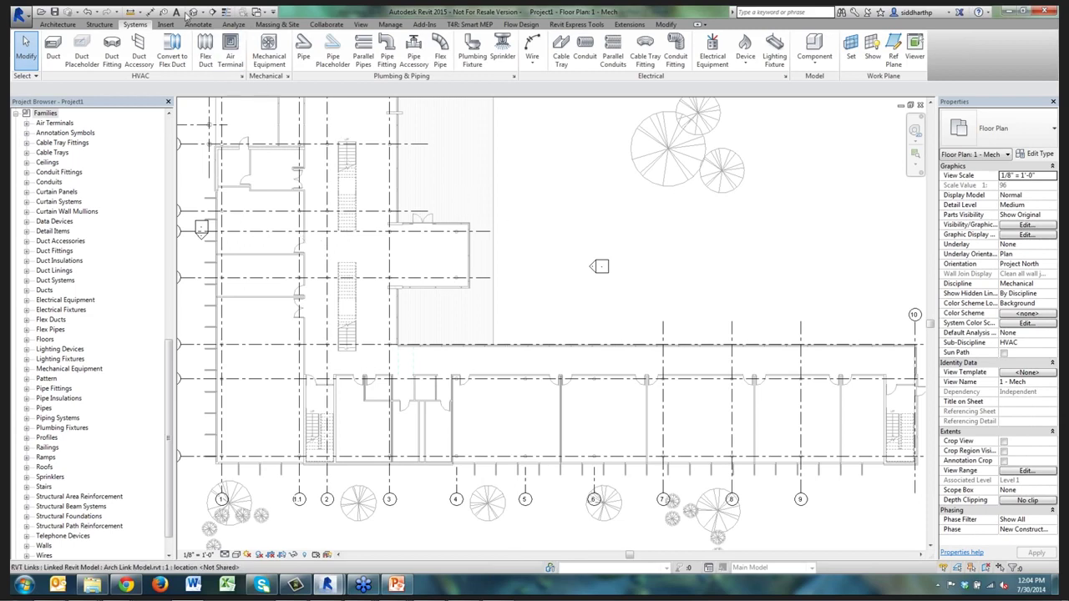
pyautogui.click(348, 197)
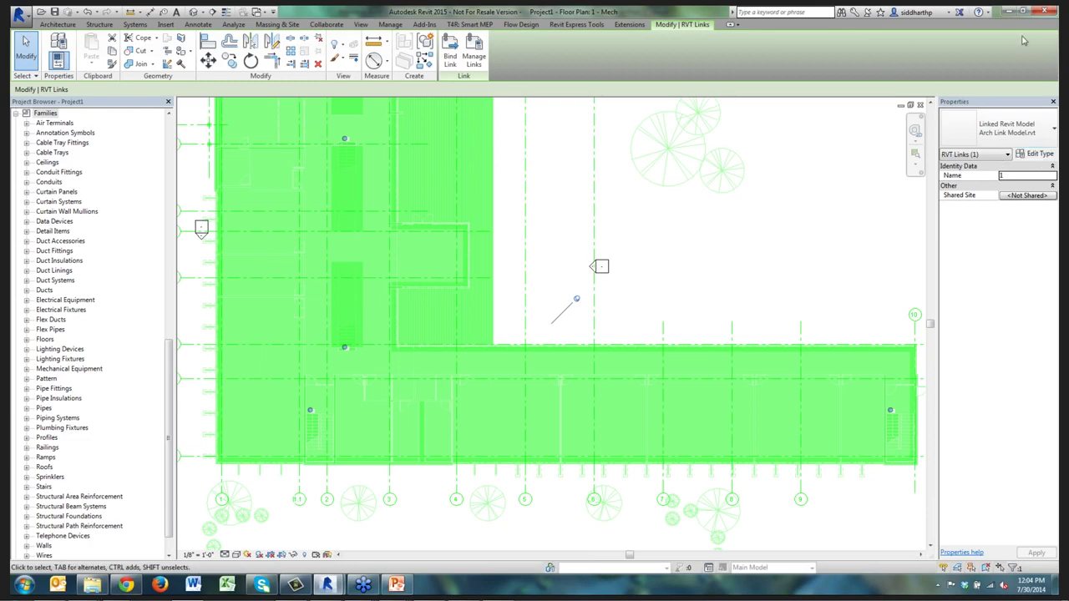
pyautogui.click(193, 12)
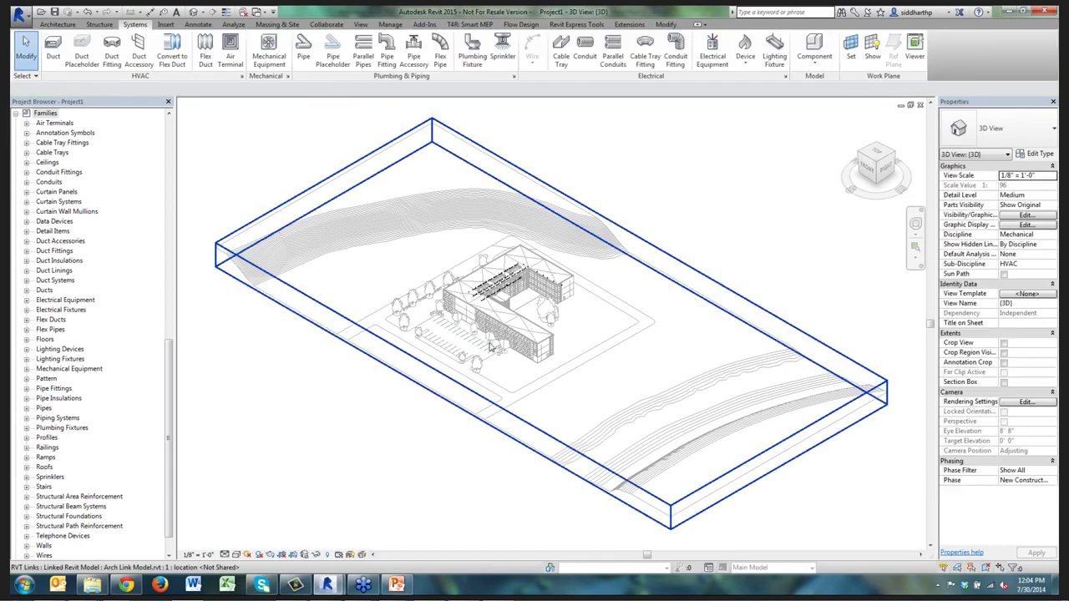
pyautogui.scroll(5, 493, 346)
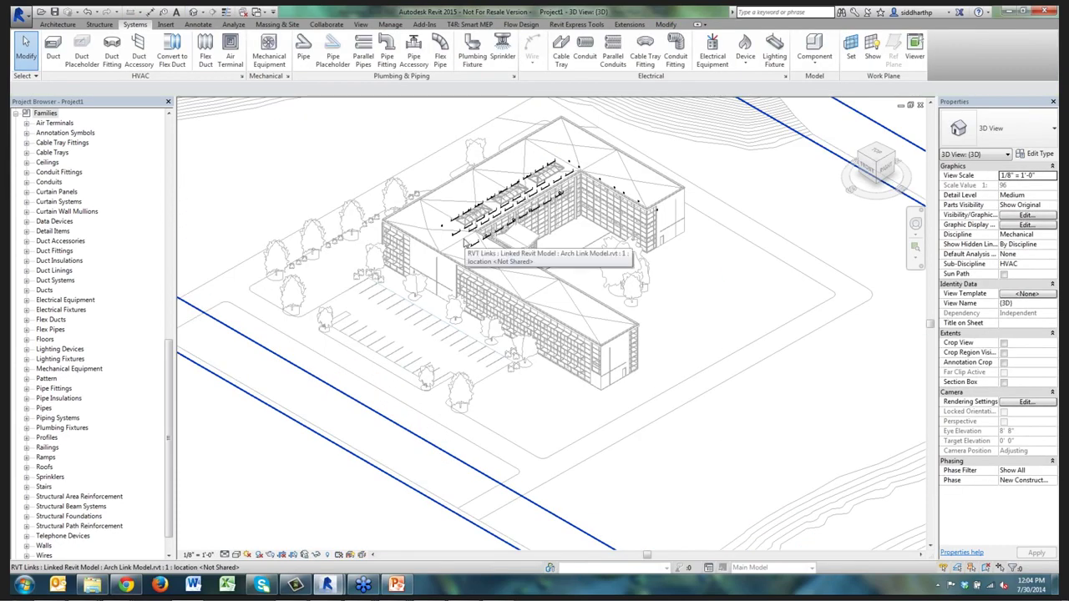
pyautogui.moveTo(169, 405); pyautogui.dragTo(170, 280)
pyautogui.doubleClick(82, 133)
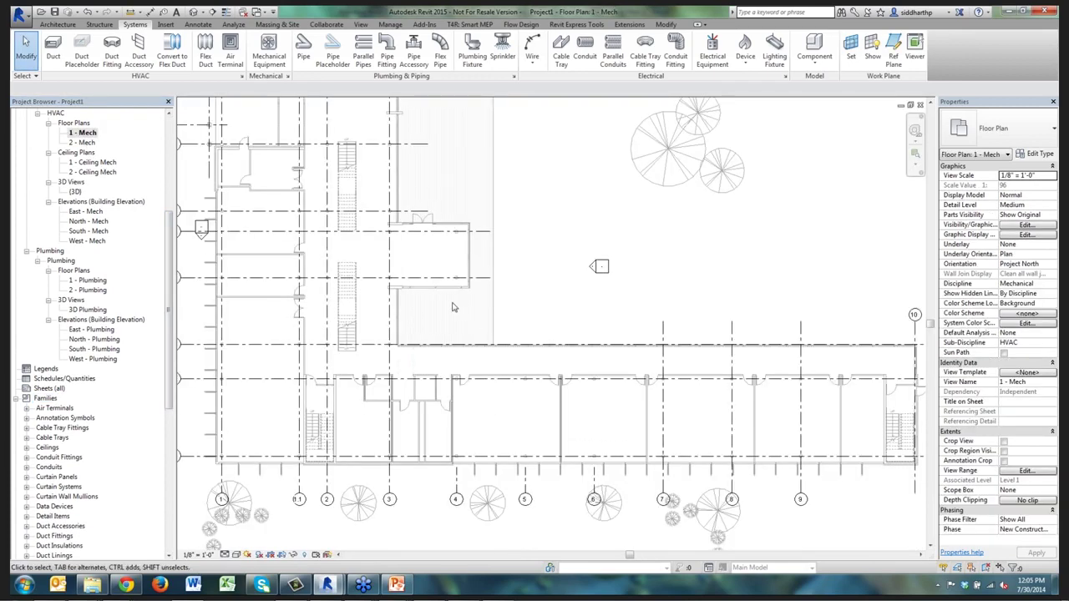
# Start placing an air terminal with the Supply Diffuser 24 x 24 Face 12 x 12 Connection type and turn off all four direction arrows
pyautogui.click(232, 65)
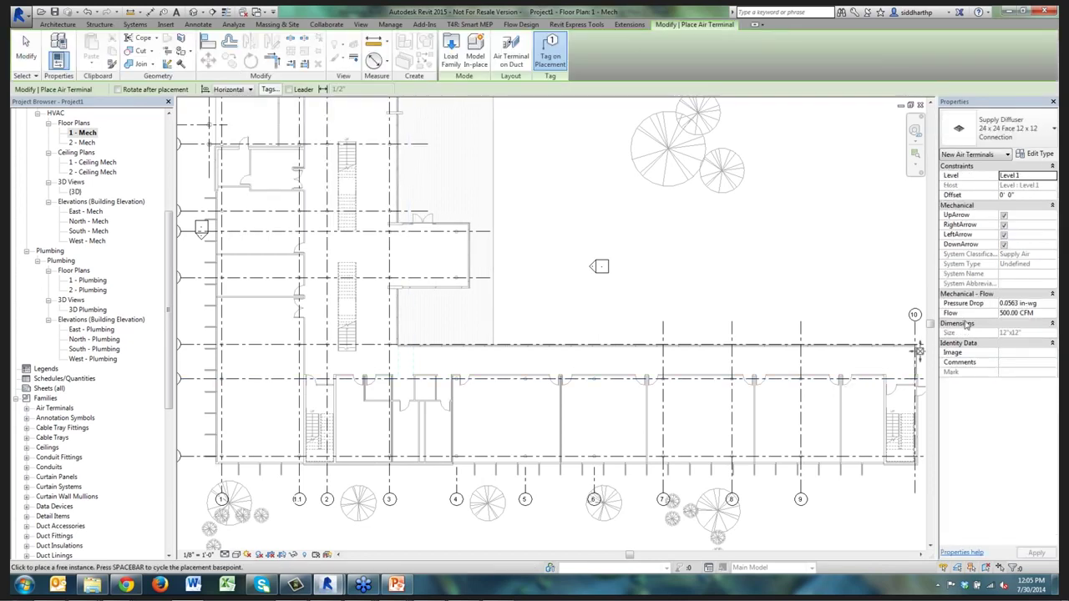
pyautogui.click(989, 138)
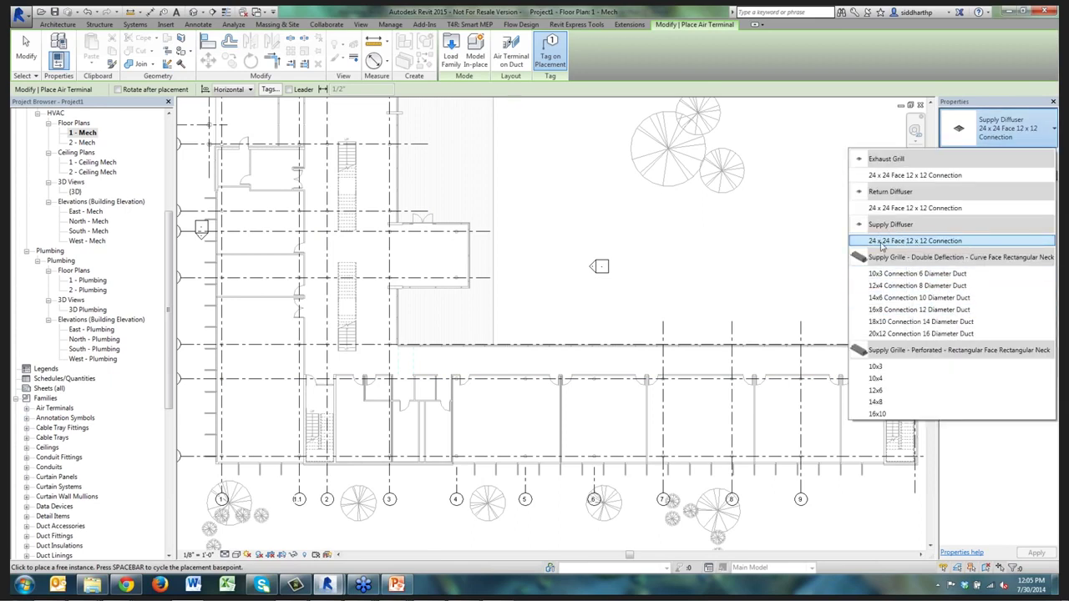
pyautogui.moveTo(883, 245)
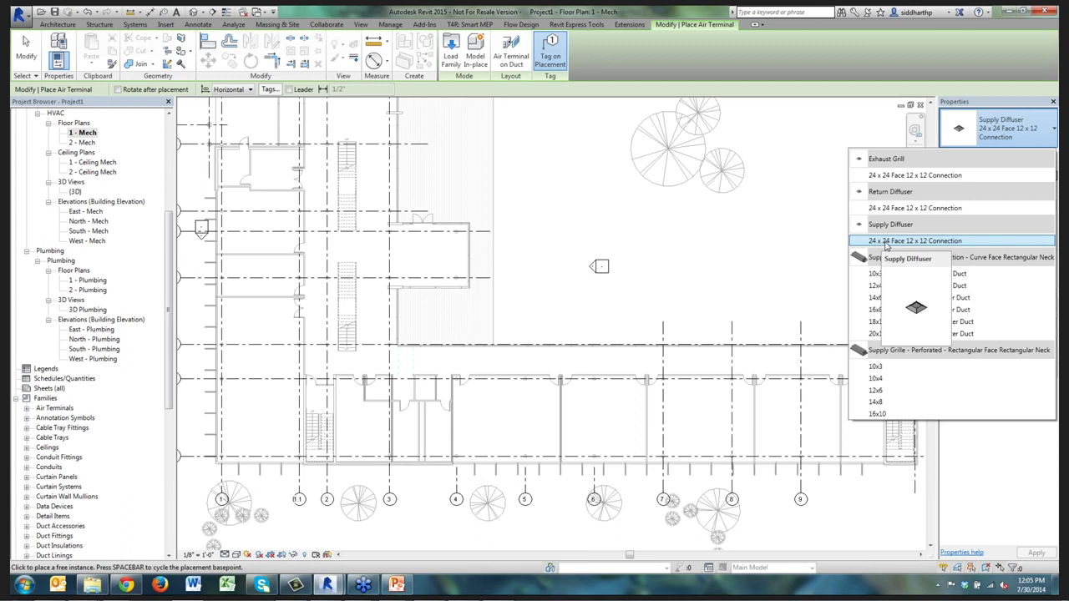
pyautogui.click(958, 243)
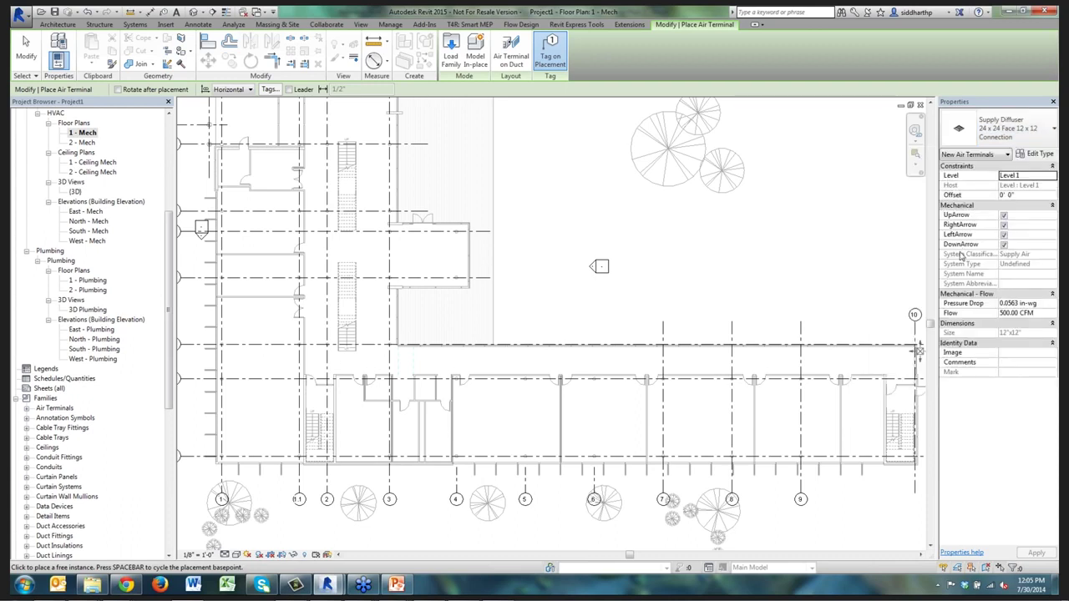
pyautogui.click(1004, 215)
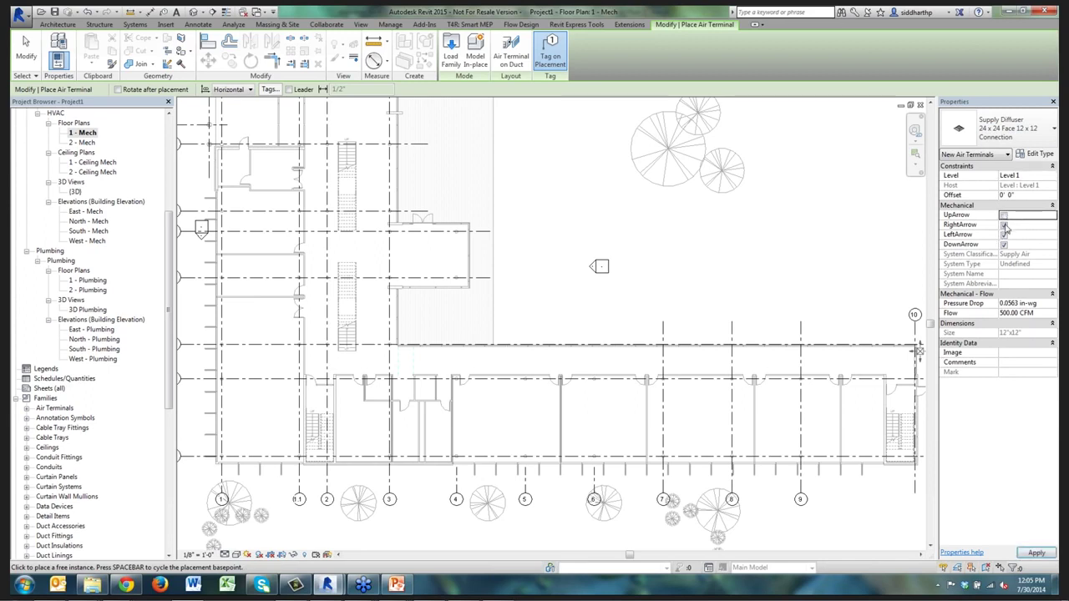
pyautogui.click(1004, 225)
pyautogui.click(1004, 235)
pyautogui.click(1004, 245)
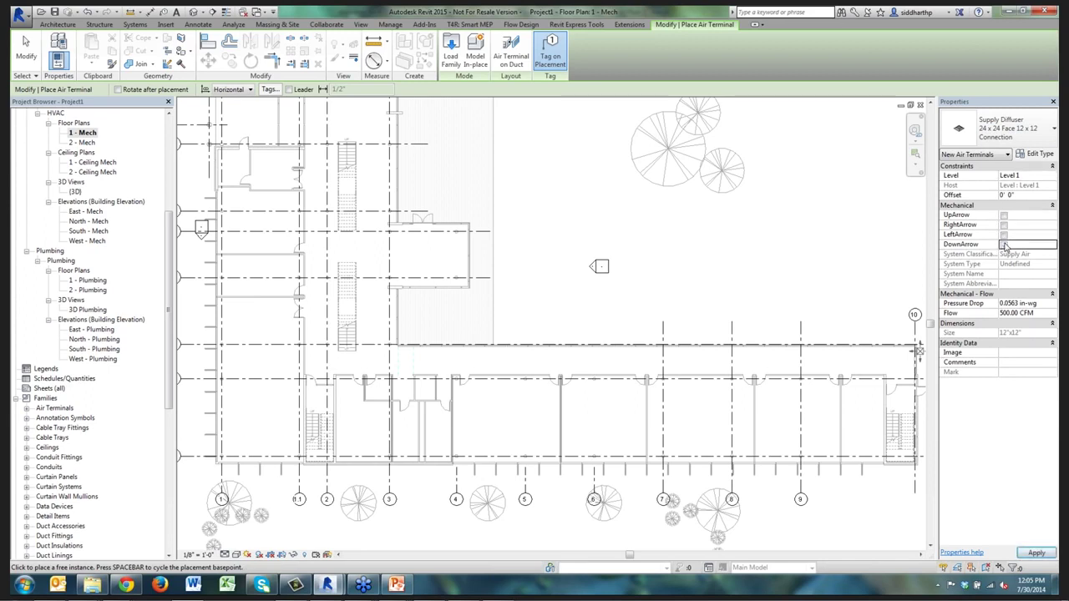
# Set the new air terminal's flow to 100 CFM and its offset from Level 1 to 8' 0"
pyautogui.click(1034, 314)
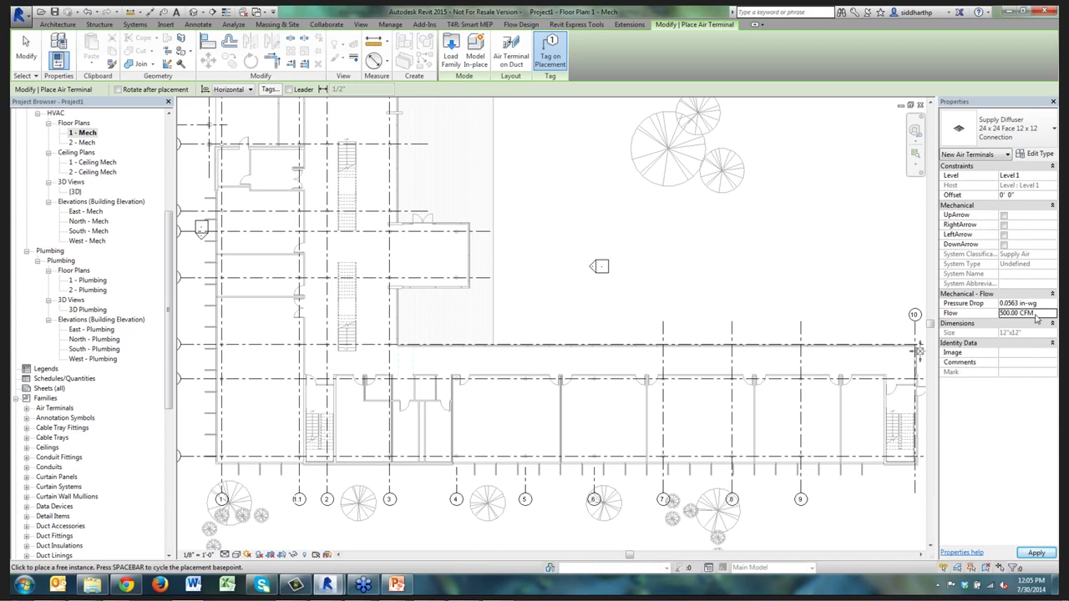
pyautogui.moveTo(1034, 314); pyautogui.dragTo(1001, 315)
pyautogui.click(1038, 313)
pyautogui.moveTo(1029, 315); pyautogui.dragTo(998, 315)
pyautogui.write('100')
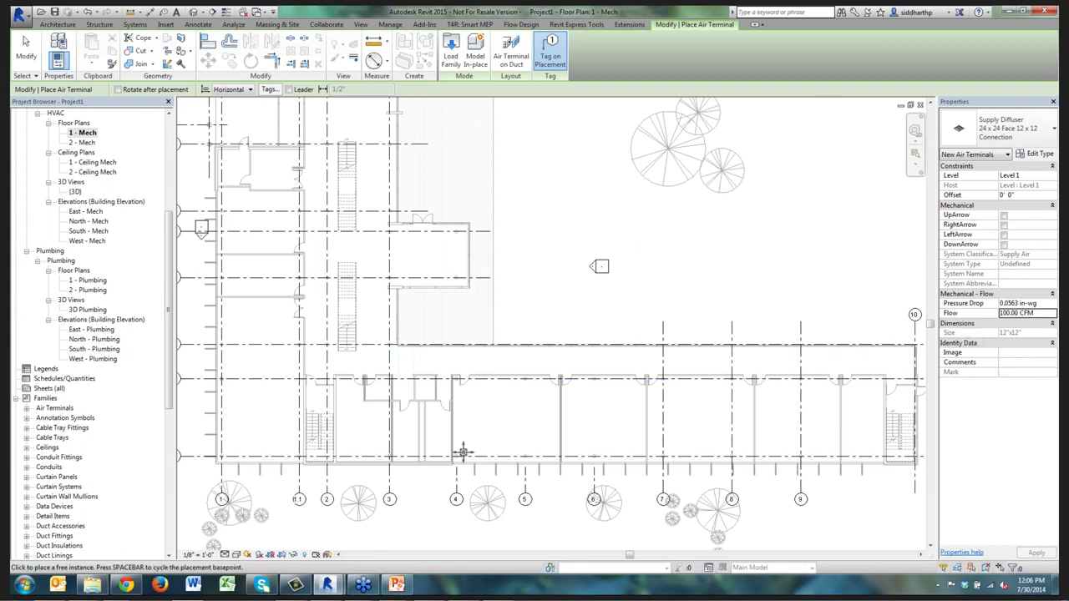
pyautogui.scroll(3, 462, 451)
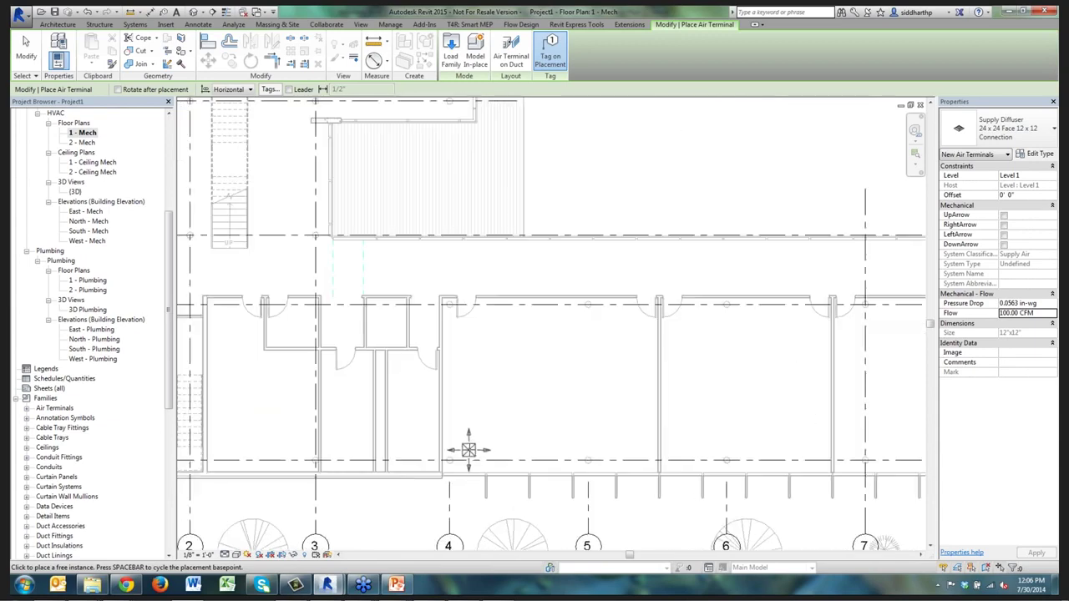
pyautogui.click(1026, 195)
pyautogui.write('8')
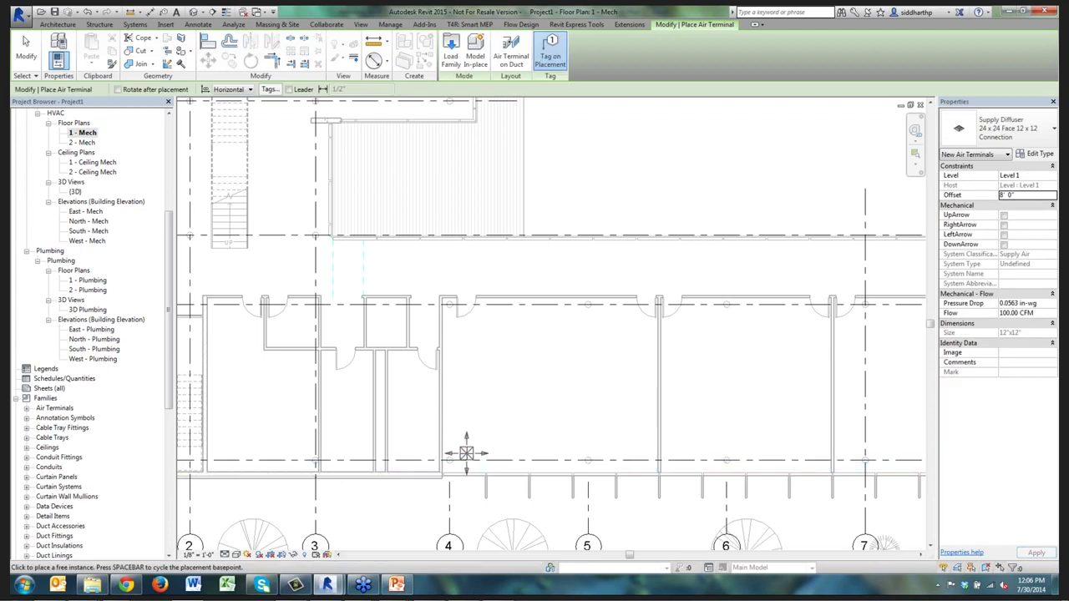
# Place four tagged supply diffusers near the corners of the room between grid 4 and the partition past grid 5
pyautogui.click(466, 453)
pyautogui.scroll(4, 472, 480)
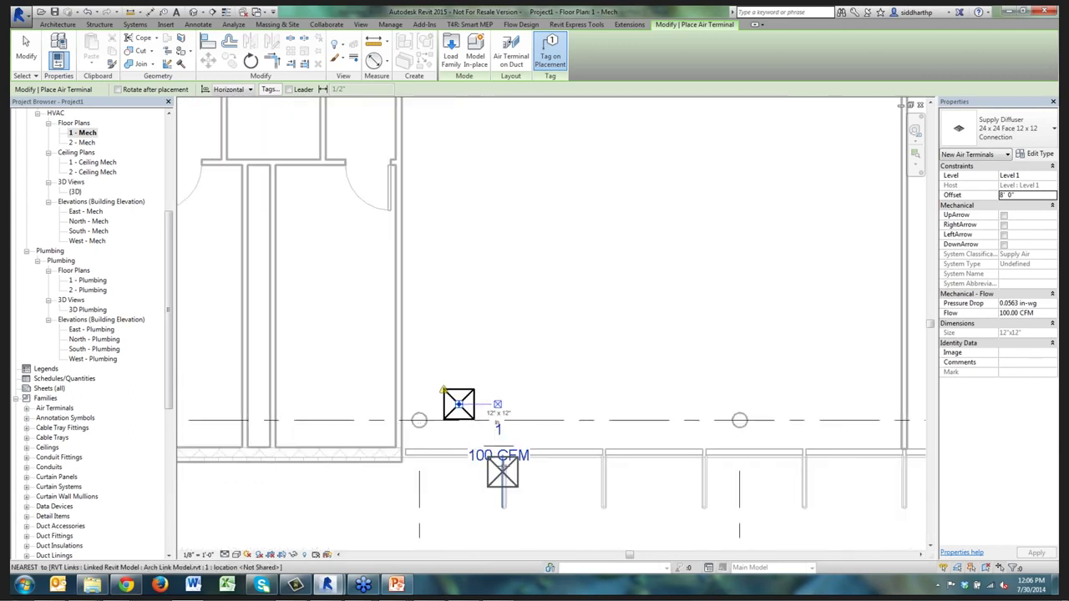
pyautogui.scroll(-2, 508, 238)
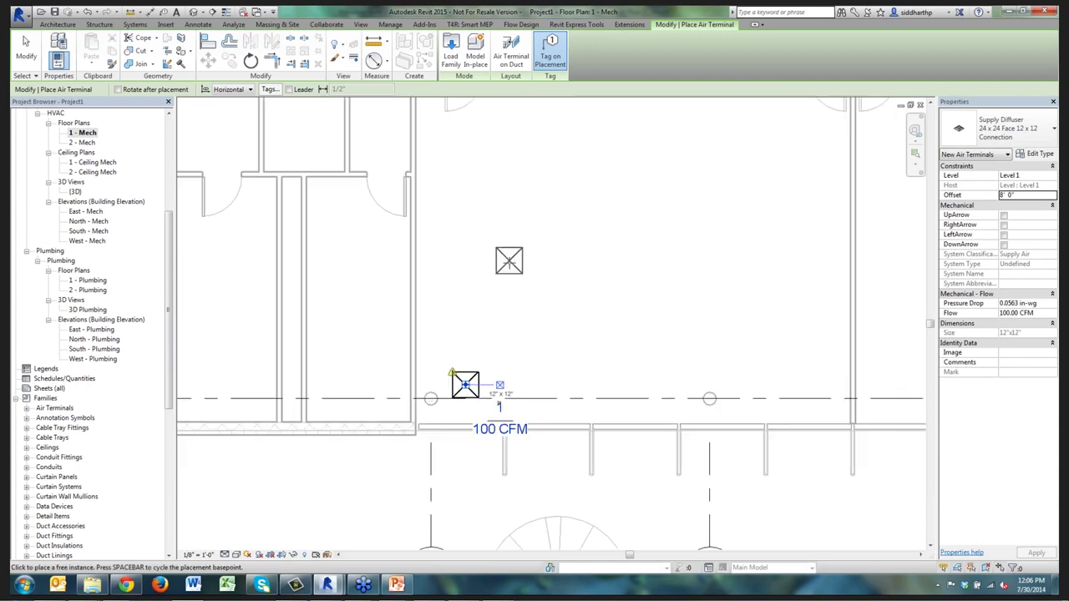
pyautogui.click(475, 152)
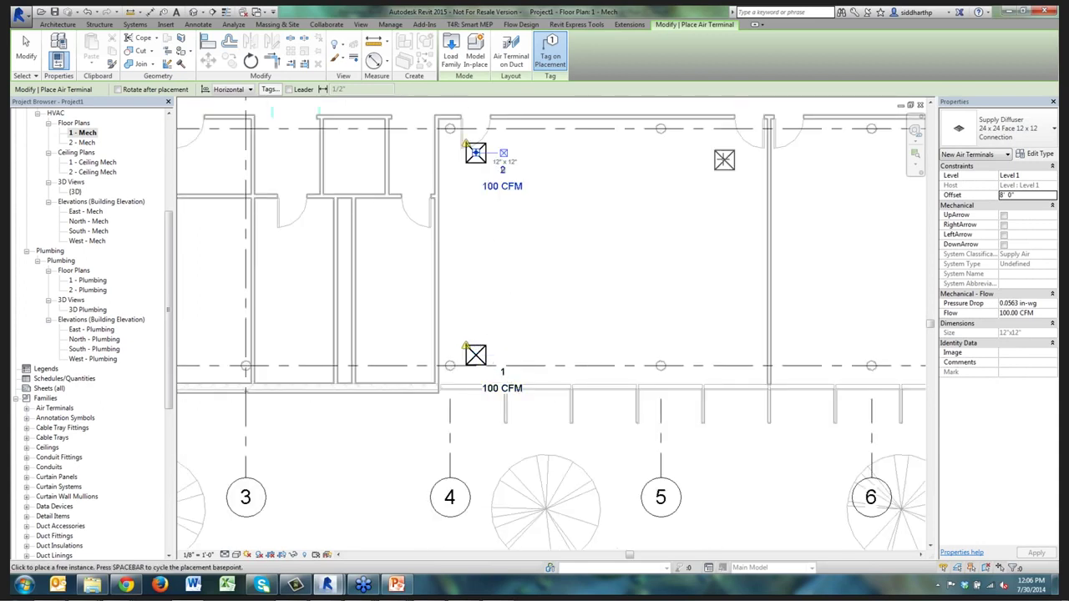
pyautogui.click(732, 153)
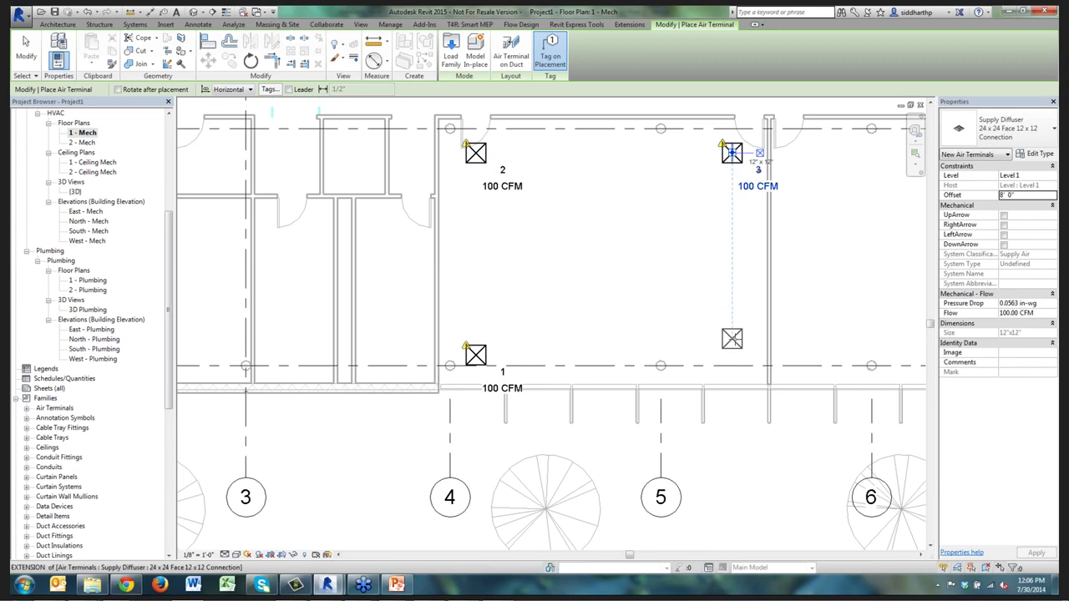
pyautogui.click(732, 355)
# Place four more supply diffusers near the corners of the adjacent room around grid 6, aligned with the existing ones, and end placement
pyautogui.moveTo(826, 324); pyautogui.dragTo(619, 334, button='middle')
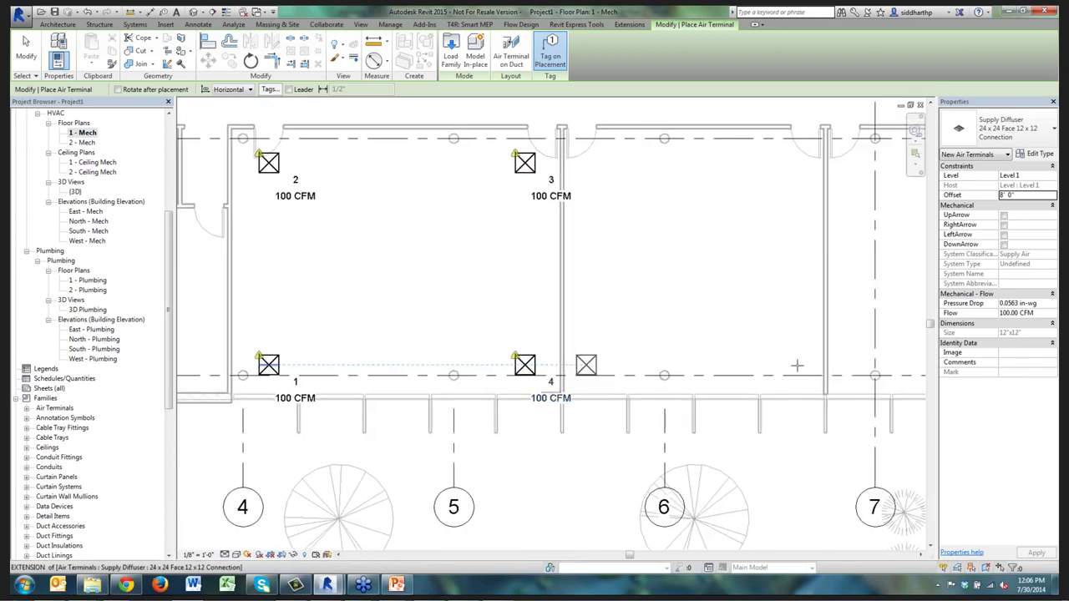
pyautogui.click(586, 365)
pyautogui.click(800, 365)
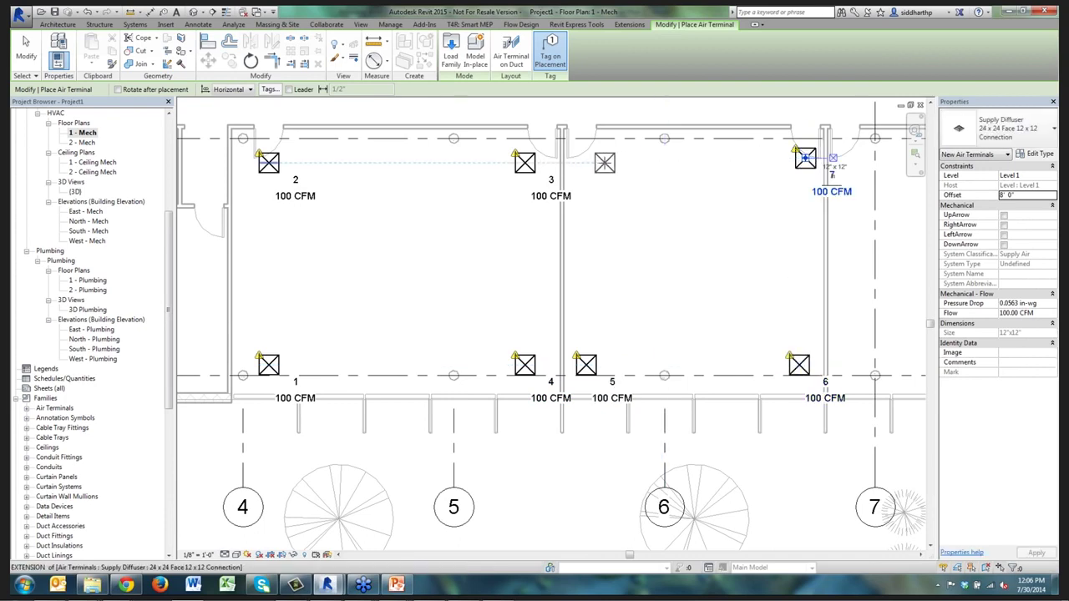
pyautogui.scroll(-1, 715, 279)
pyautogui.scroll(-2, 715, 279)
pyautogui.moveTo(510, 275); pyautogui.dragTo(641, 314, button='middle')
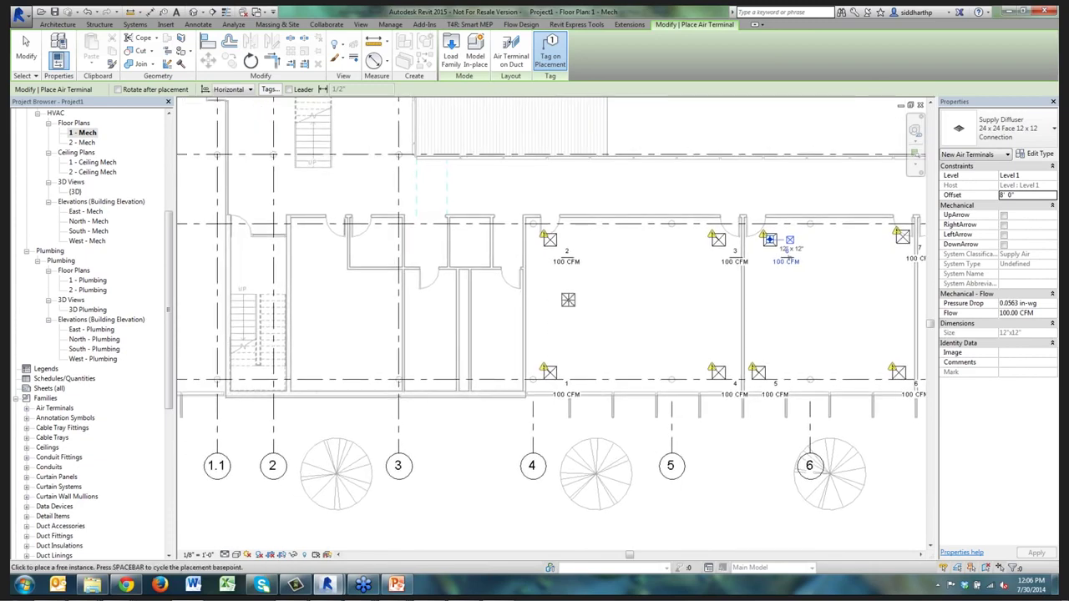
pyautogui.press('Escape')
pyautogui.press('Escape')
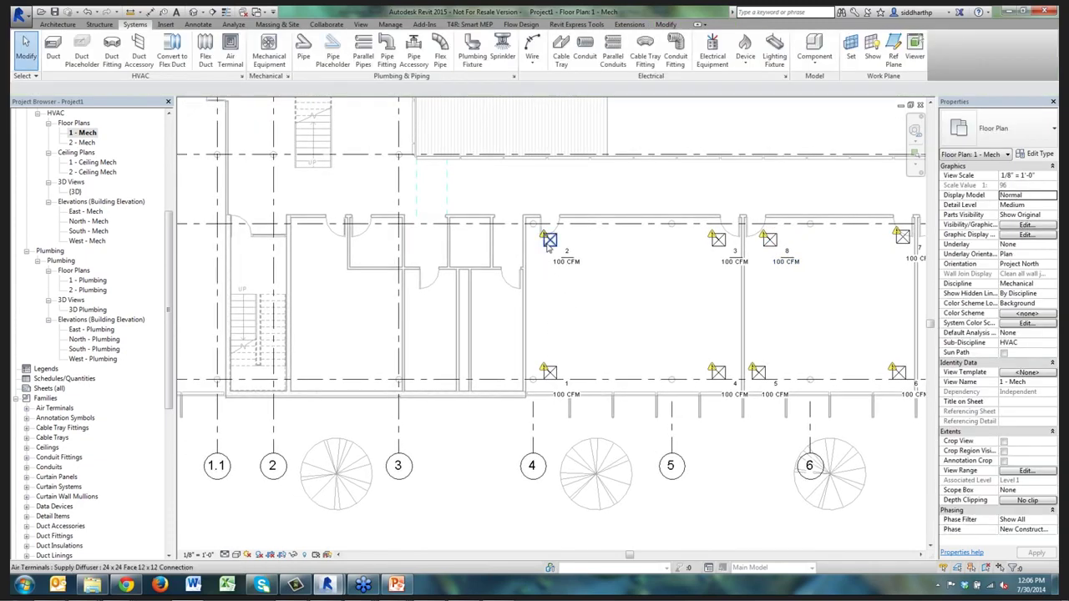
# Read the warning attached to the supply diffuser tagged 2 and close its message
pyautogui.scroll(3, 552, 251)
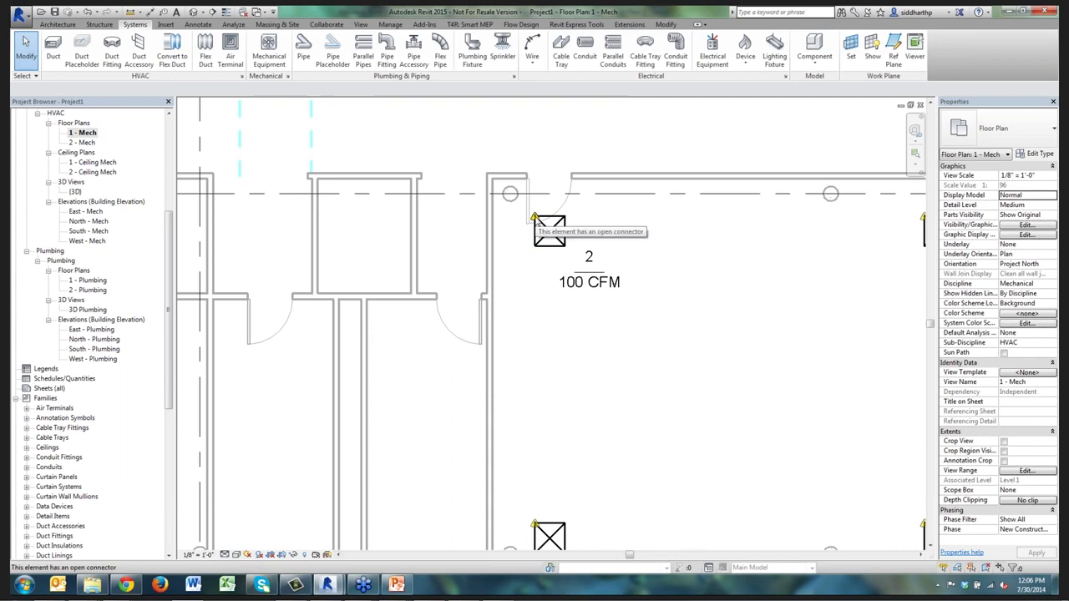
pyautogui.click(535, 219)
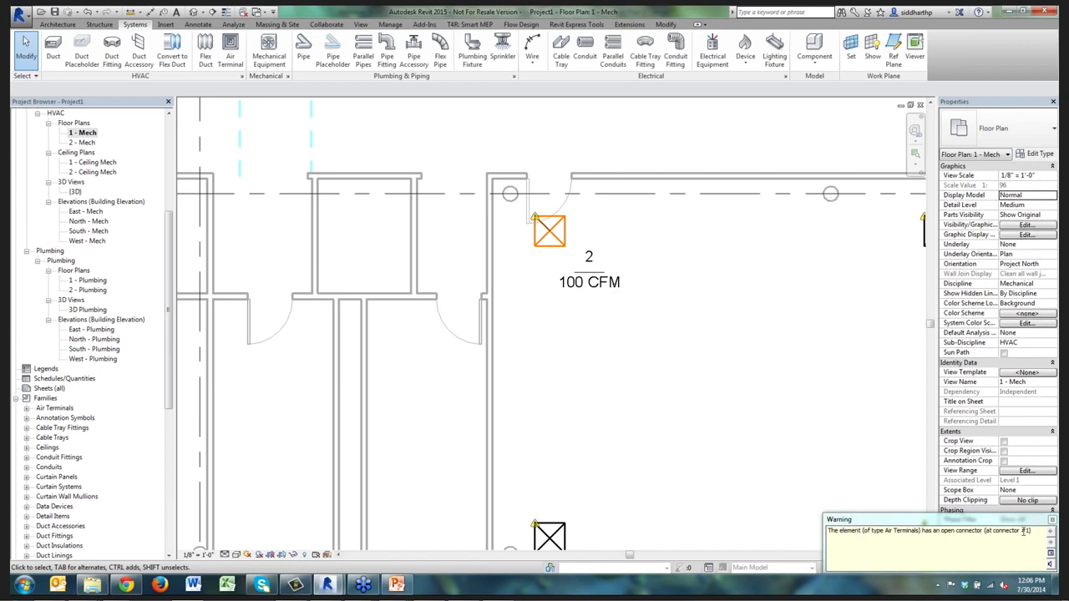
pyautogui.click(1052, 520)
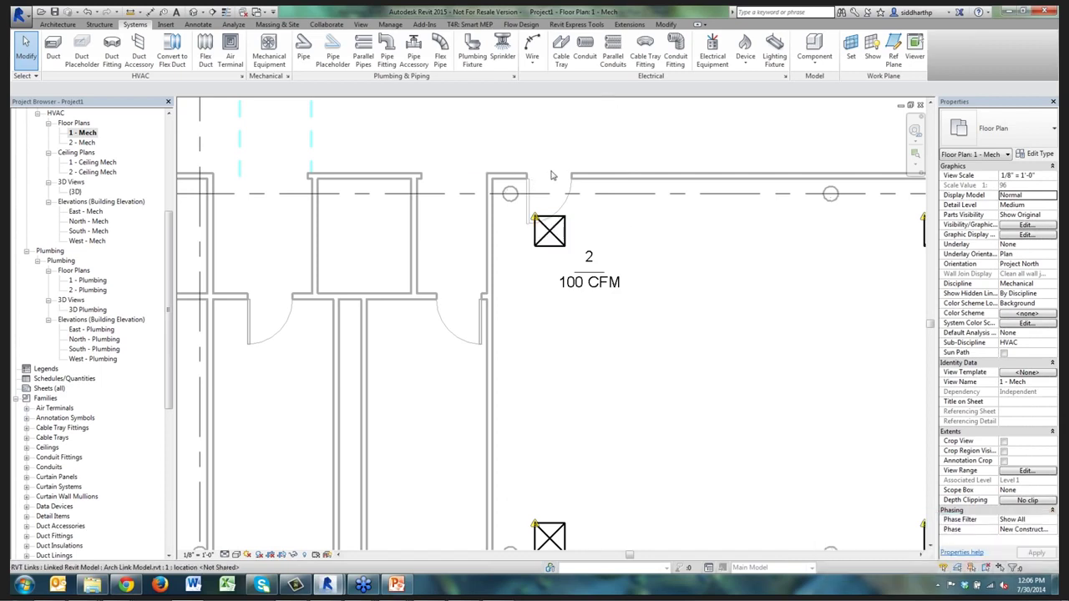
# Turn the duct disconnect warnings off and back on in the Show Disconnects options
pyautogui.moveTo(513, 167); pyautogui.dragTo(355, 133, button='middle')
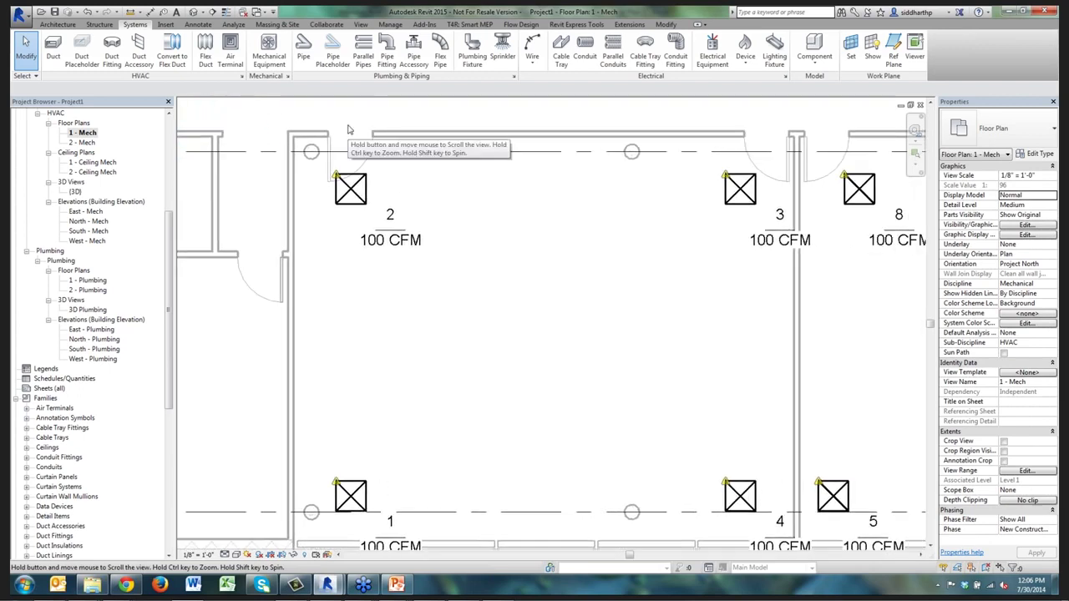
pyautogui.click(233, 25)
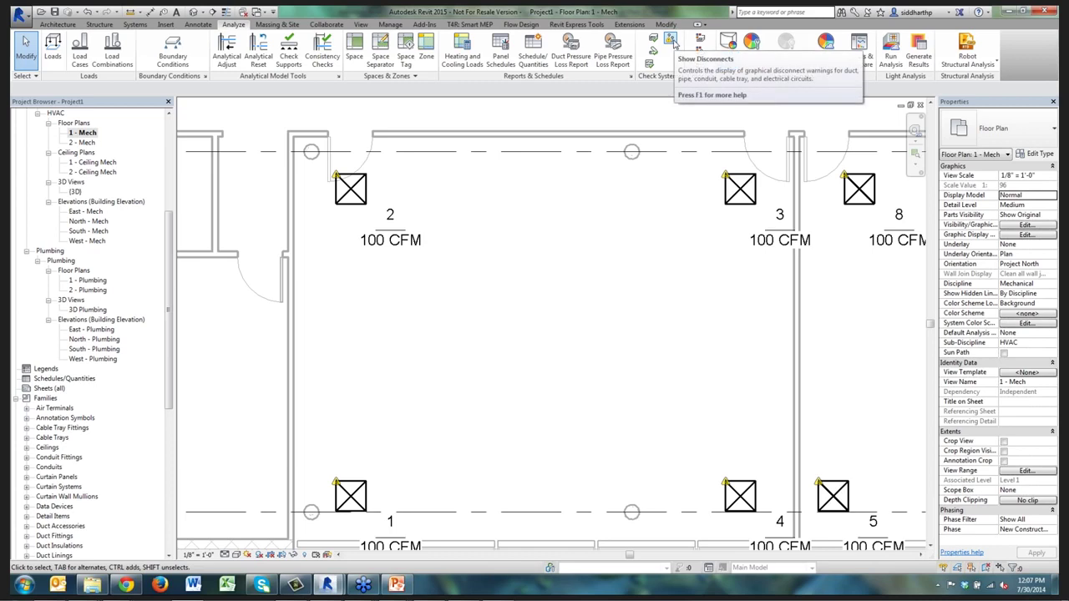
pyautogui.click(672, 42)
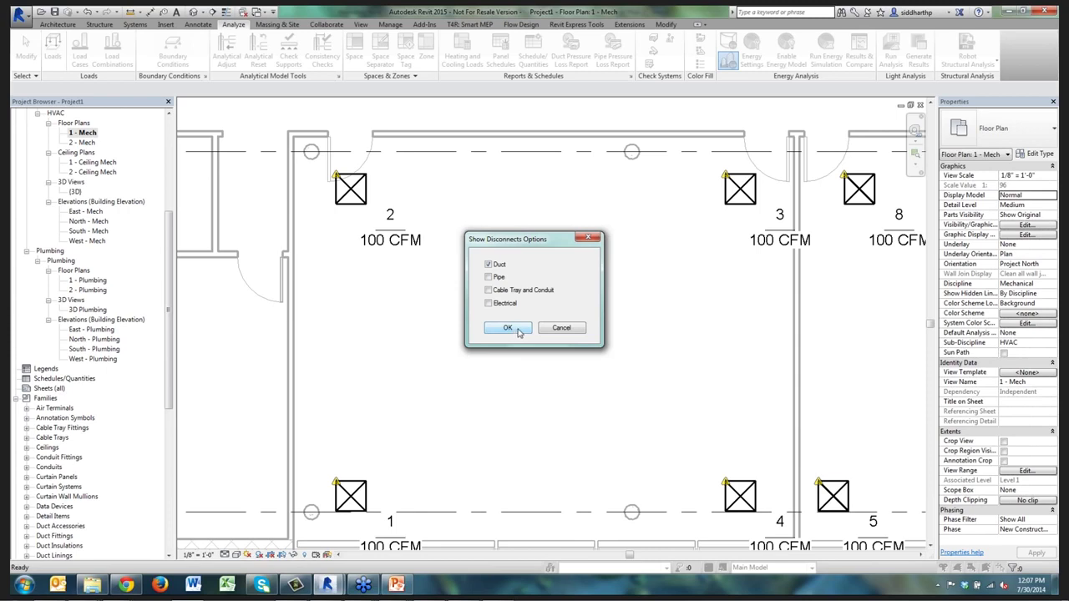
pyautogui.click(500, 265)
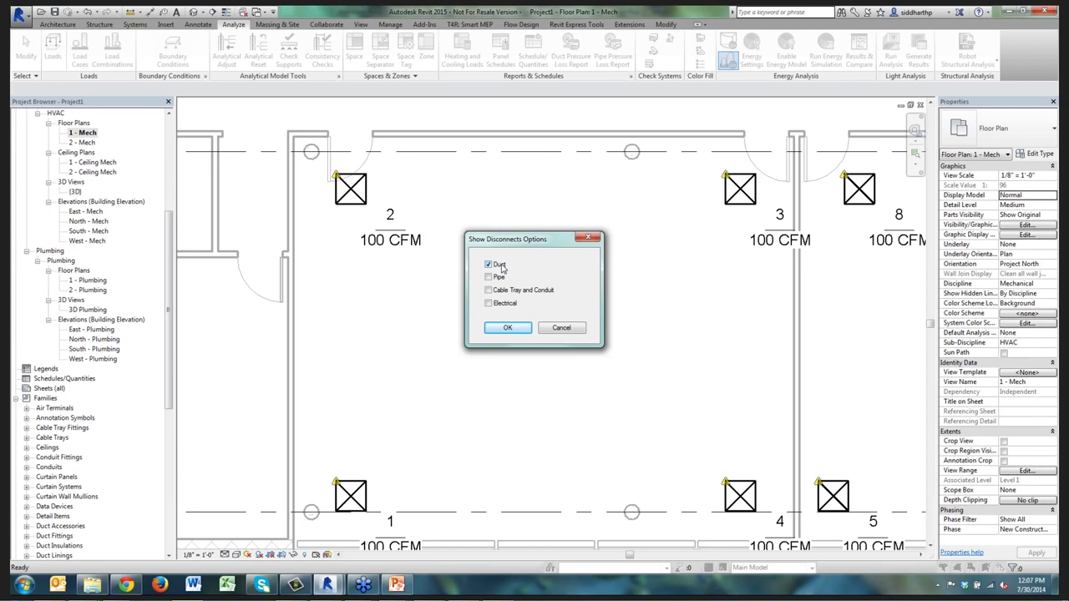
pyautogui.click(507, 328)
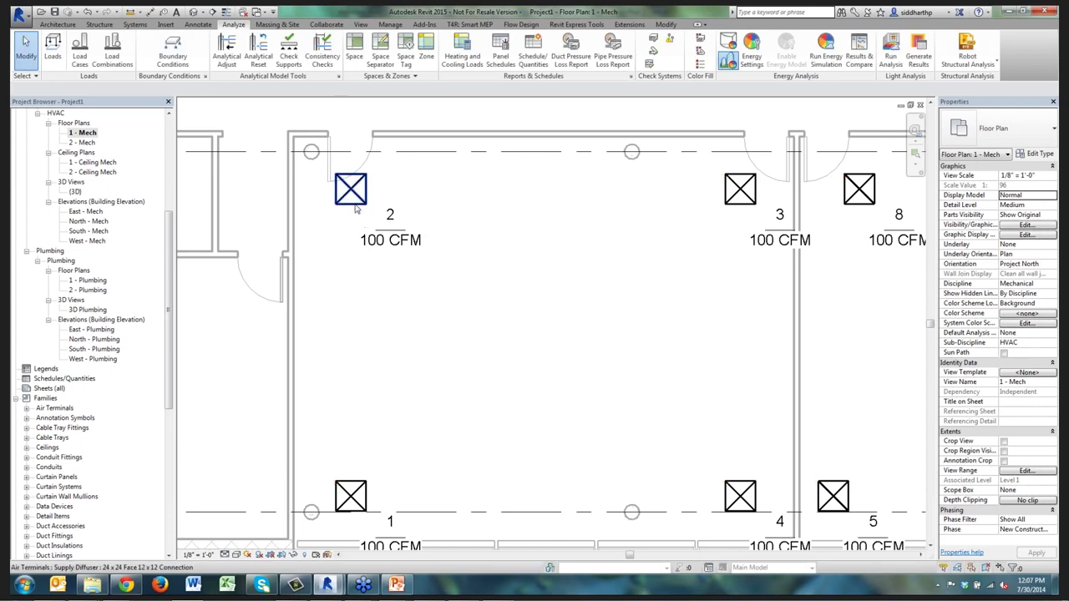
pyautogui.click(671, 44)
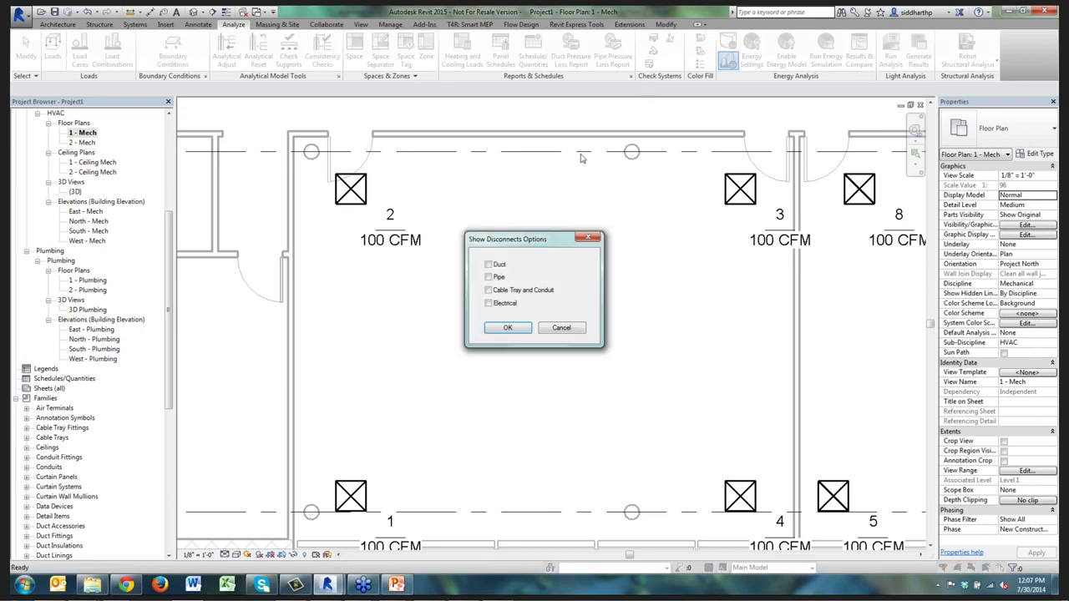
pyautogui.click(518, 332)
# Display the System Browser for the project
pyautogui.moveTo(613, 255); pyautogui.dragTo(502, 243, button='middle')
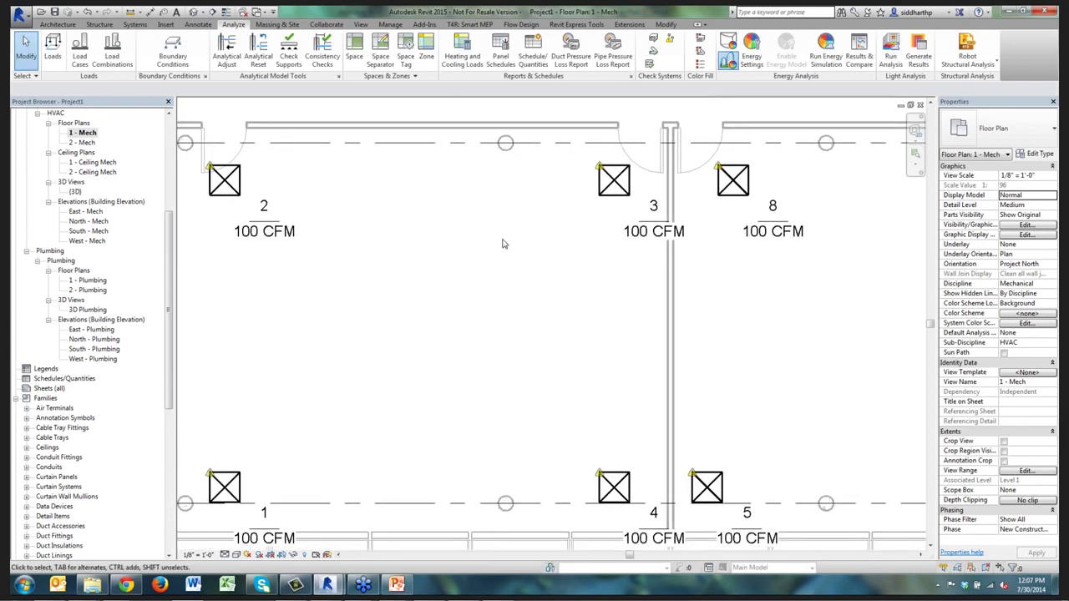
pyautogui.scroll(-1, 503, 244)
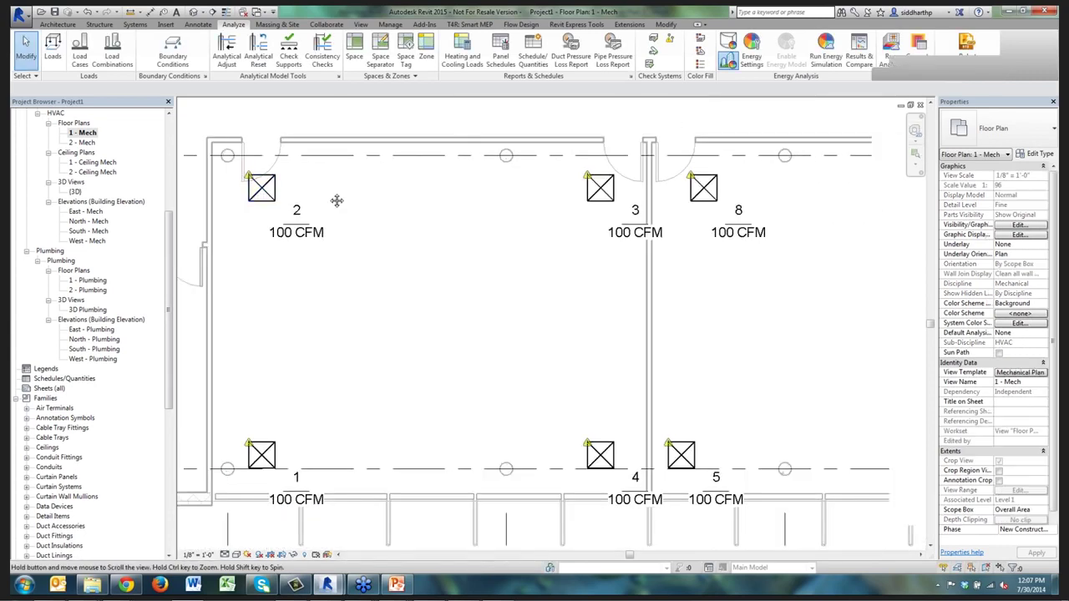
pyautogui.moveTo(337, 200); pyautogui.dragTo(384, 198, button='middle')
pyautogui.moveTo(440, 243); pyautogui.dragTo(448, 241, button='middle')
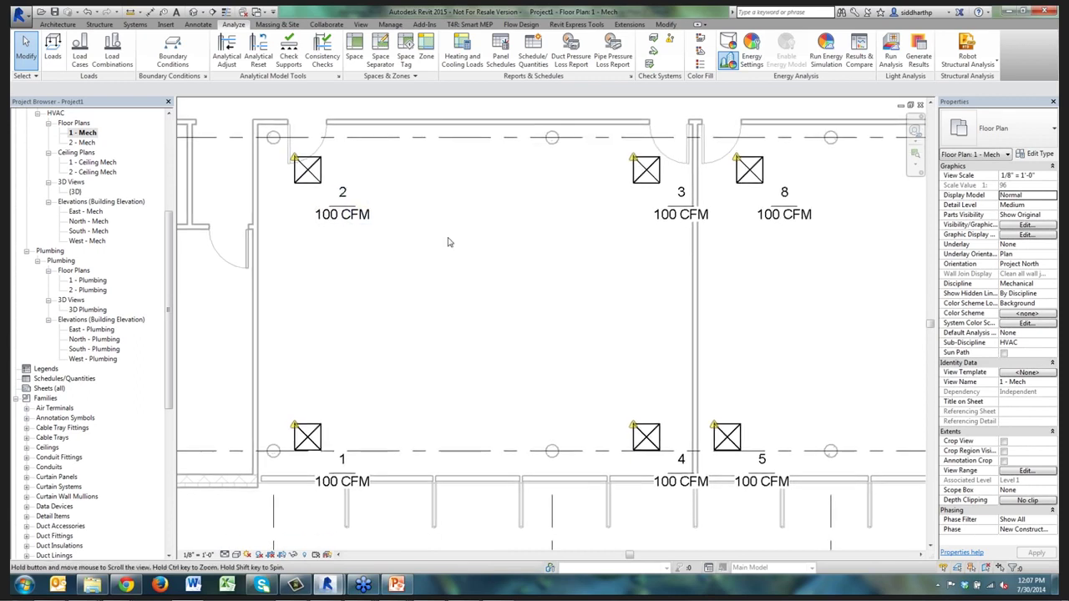
pyautogui.scroll(-1, 448, 242)
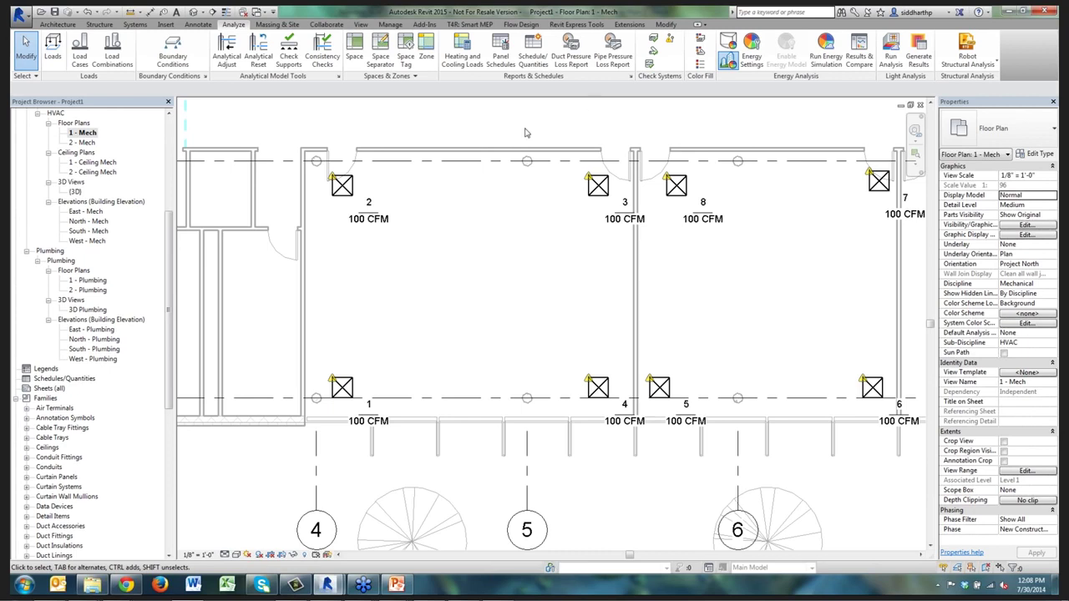
pyautogui.click(361, 24)
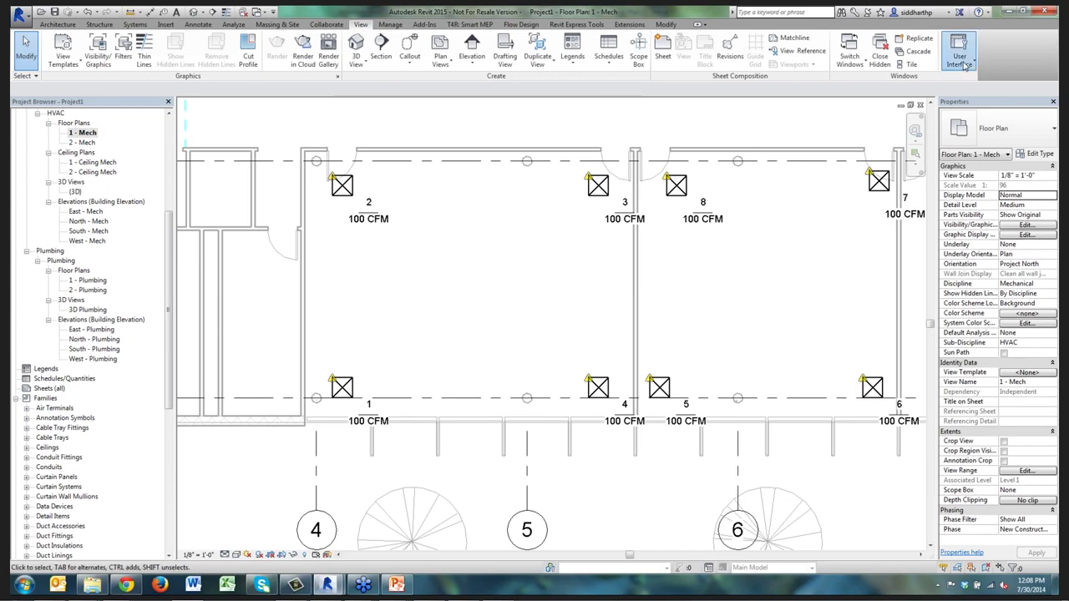
pyautogui.click(962, 64)
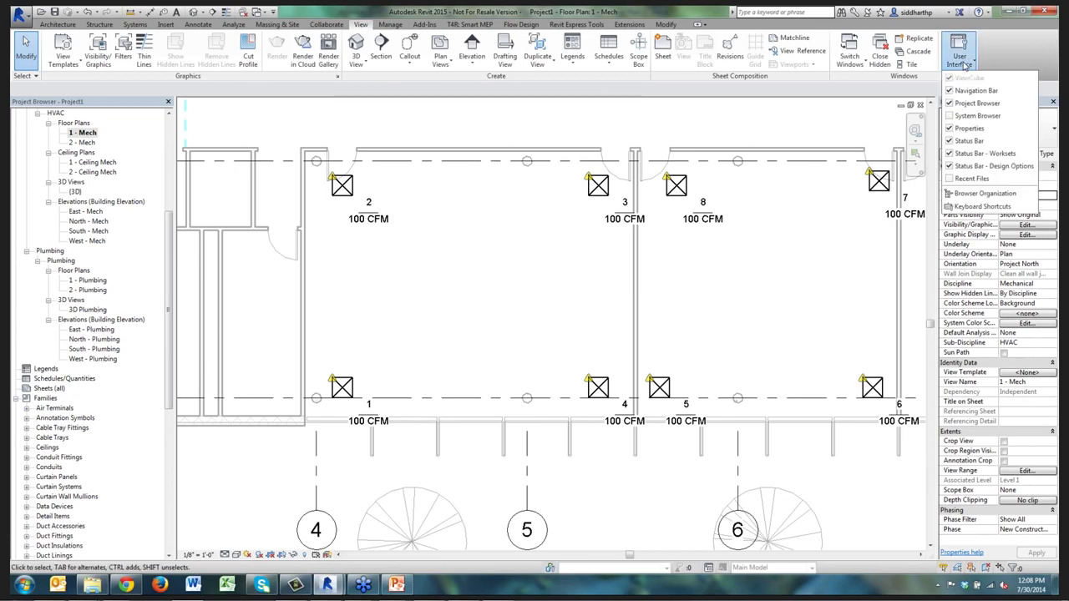
pyautogui.click(953, 118)
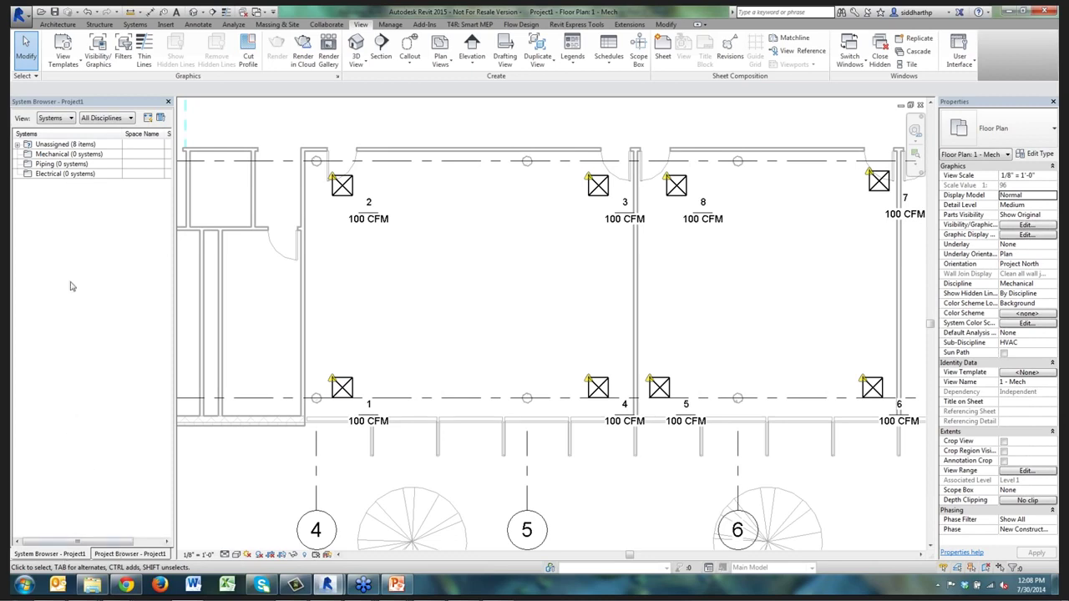
# Expand the unassigned items in the System Browser and examine the mechanical, piping and electrical categories
pyautogui.click(17, 145)
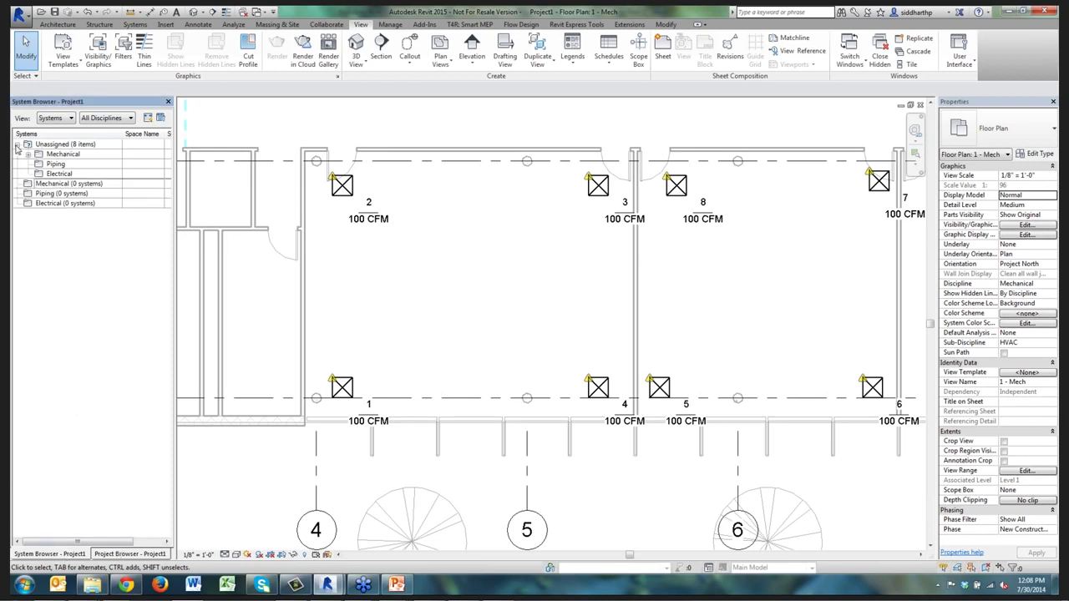
pyautogui.click(82, 150)
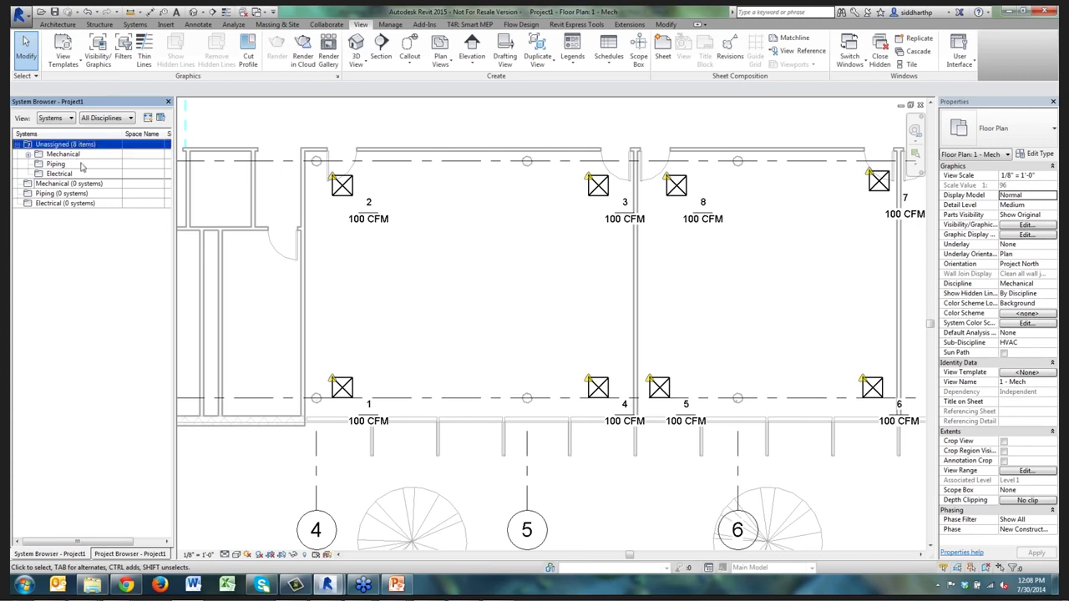
pyautogui.click(125, 184)
pyautogui.click(74, 149)
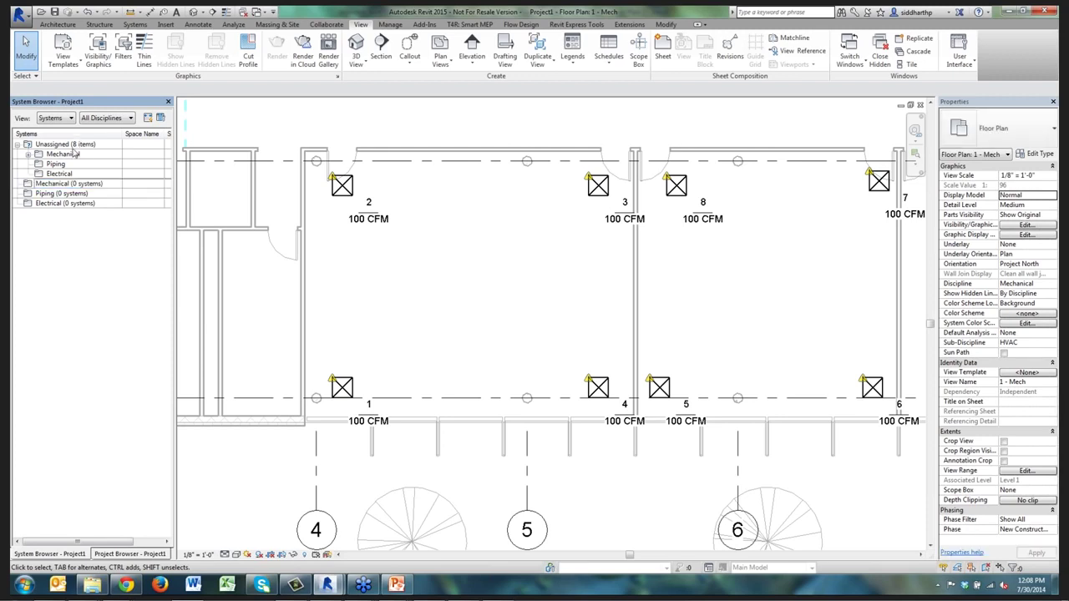
pyautogui.click(82, 146)
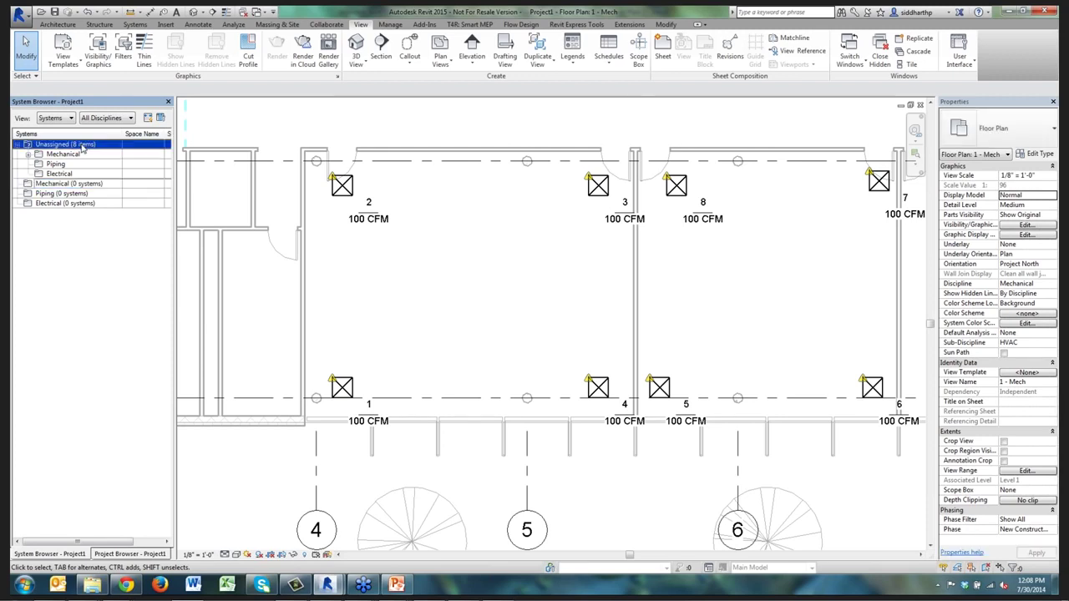
pyautogui.click(81, 188)
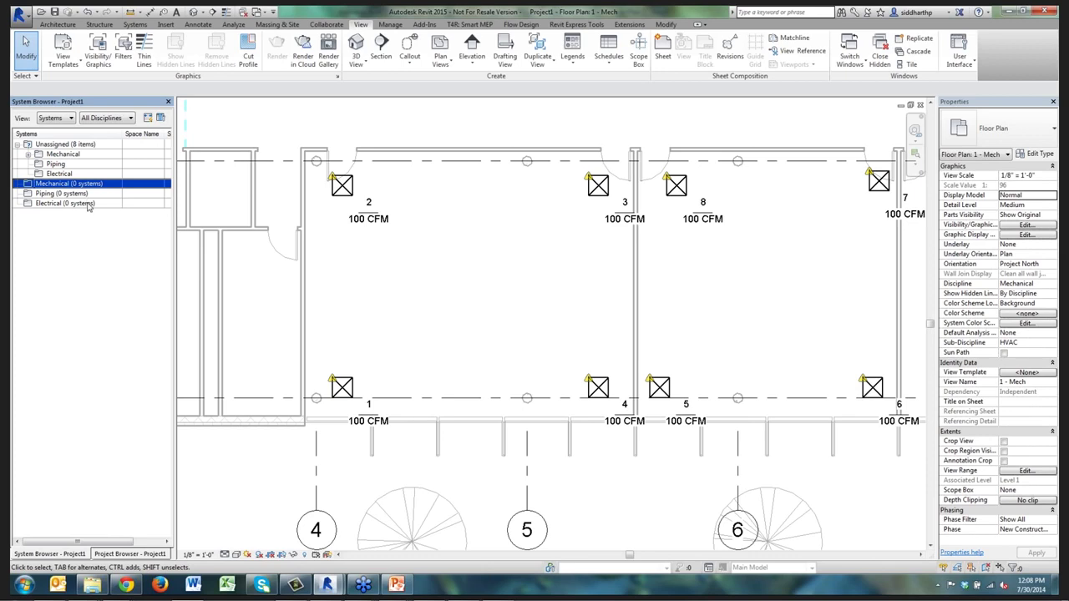
# Prepare a mechanical equipment placement using VAV Unit - Parallel Fan Powered, Size 2 - 8 inch Inlet, with an offset of 10' 0" from Level 1
pyautogui.moveTo(281, 232); pyautogui.dragTo(371, 288, button='middle')
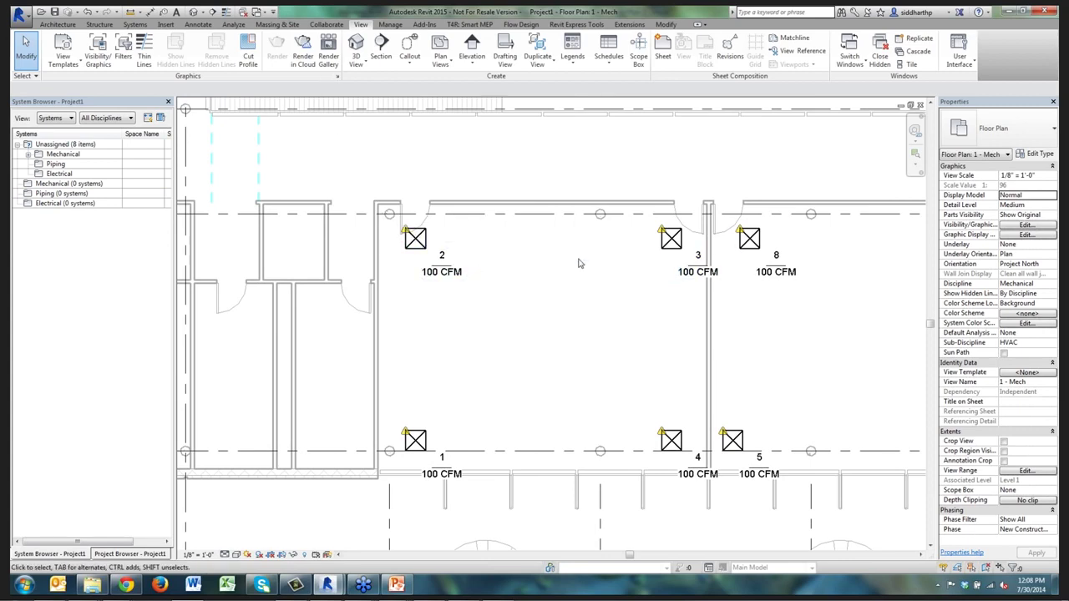
pyautogui.click(136, 25)
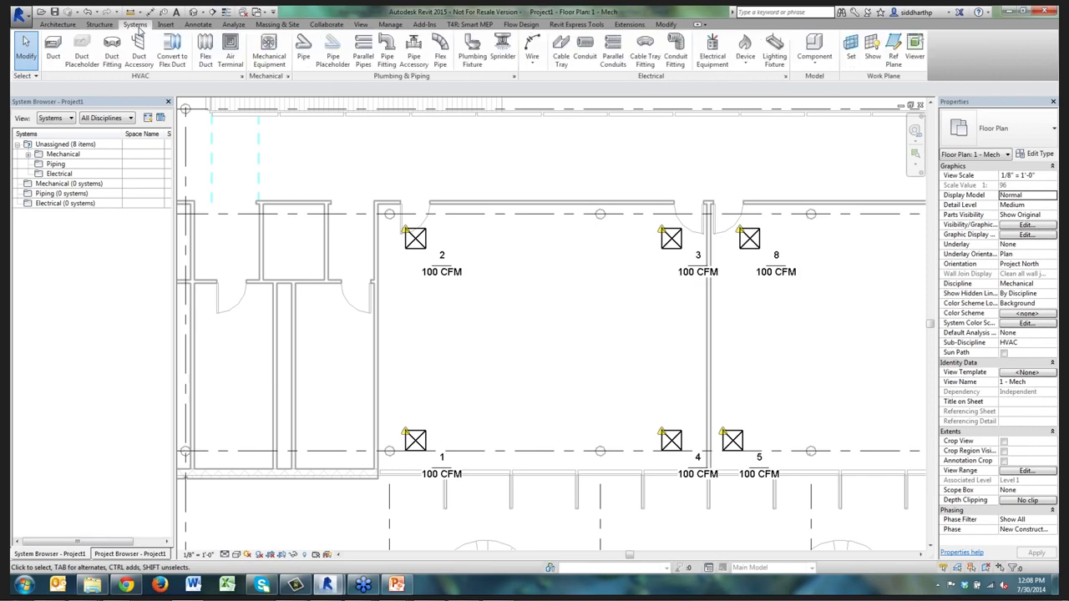
pyautogui.click(269, 59)
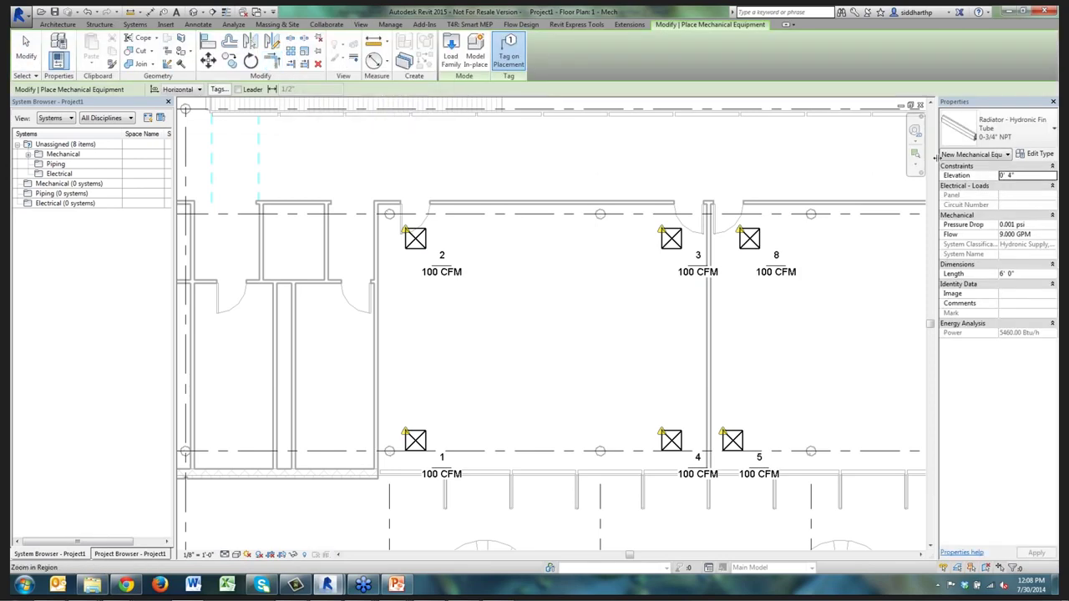
pyautogui.click(979, 138)
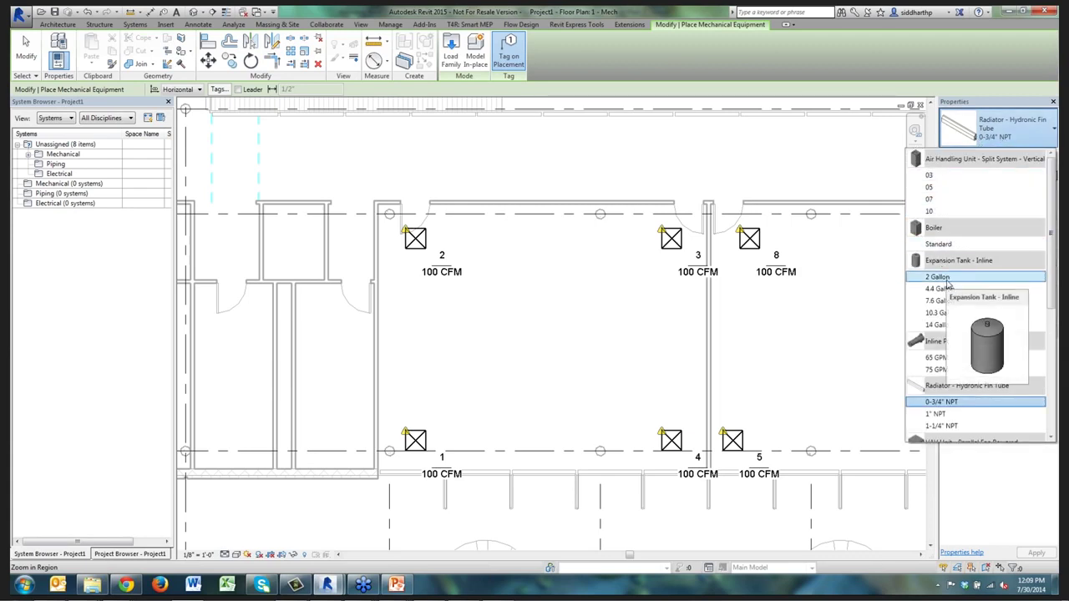
pyautogui.scroll(-5, 949, 292)
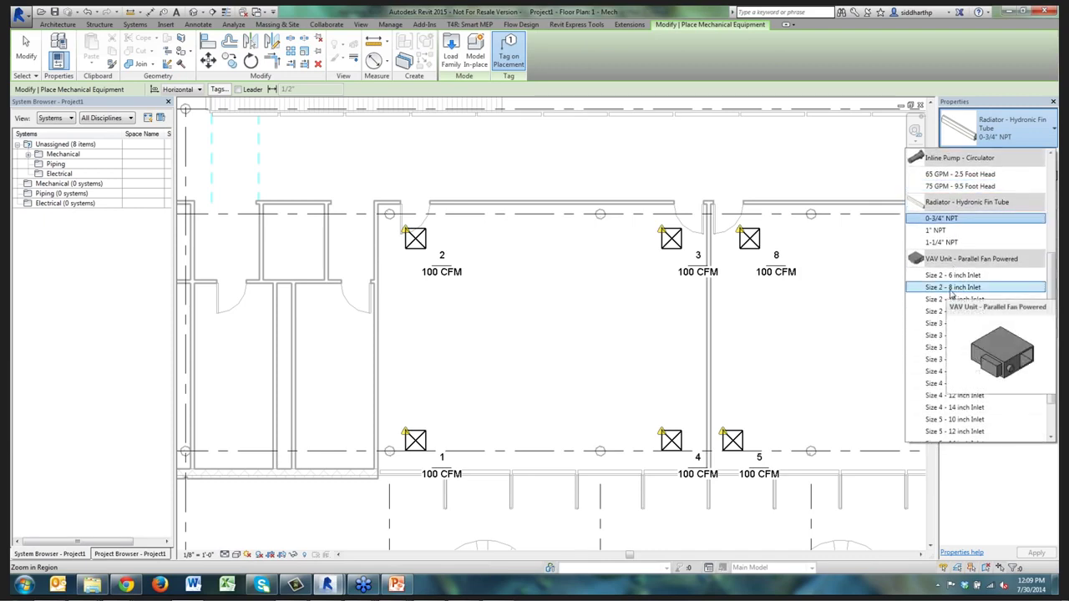
pyautogui.click(949, 289)
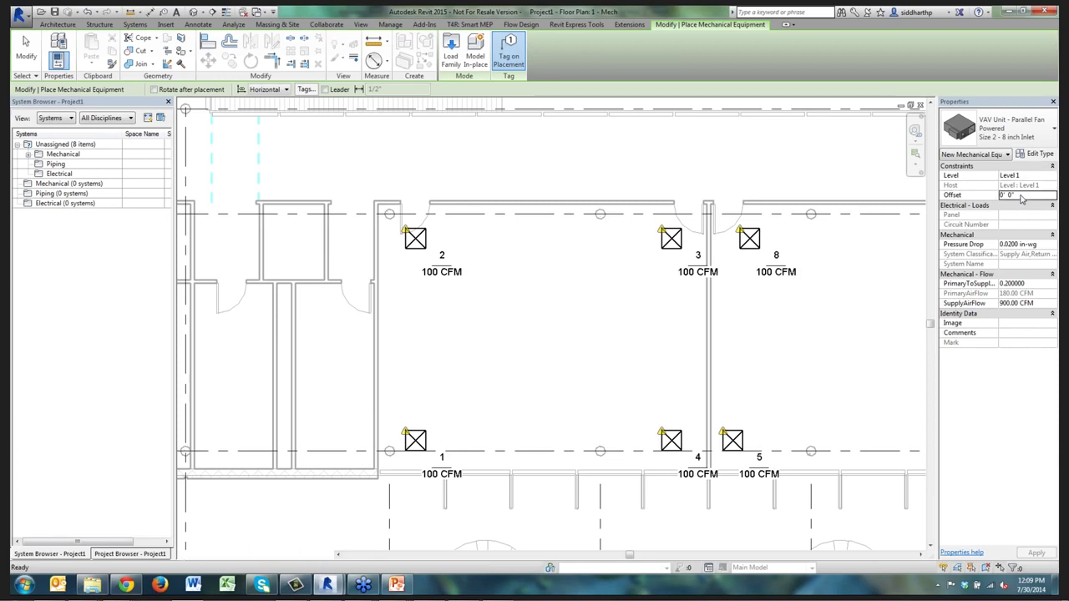
pyautogui.click(1020, 195)
pyautogui.write('10')
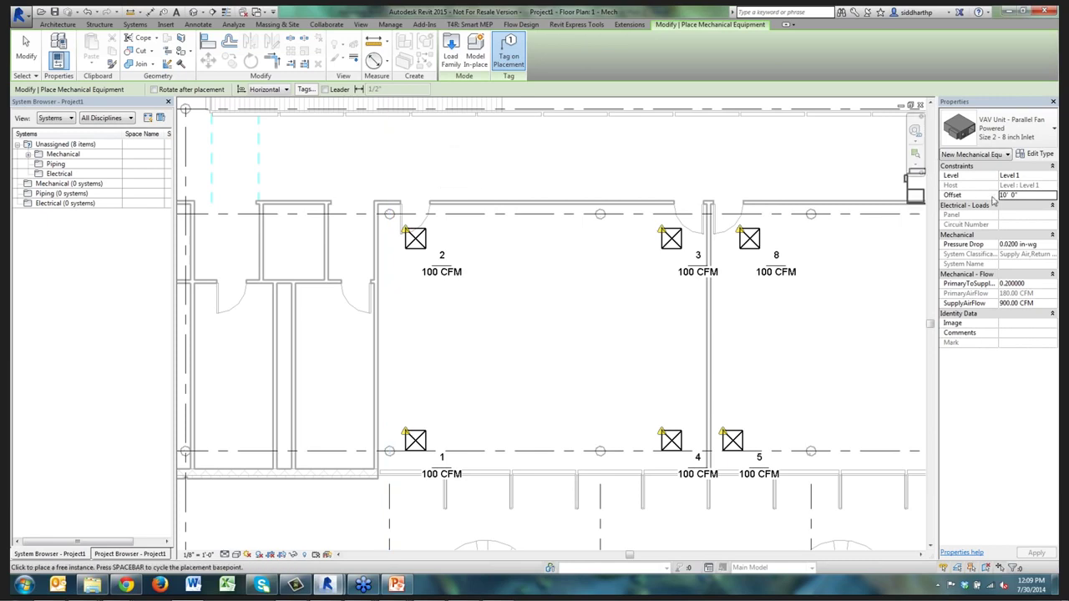
# Place two aligned, tagged VAV units in the corridor, one near grid 4 and one near the partition between the rooms, and end placement
pyautogui.click(351, 172)
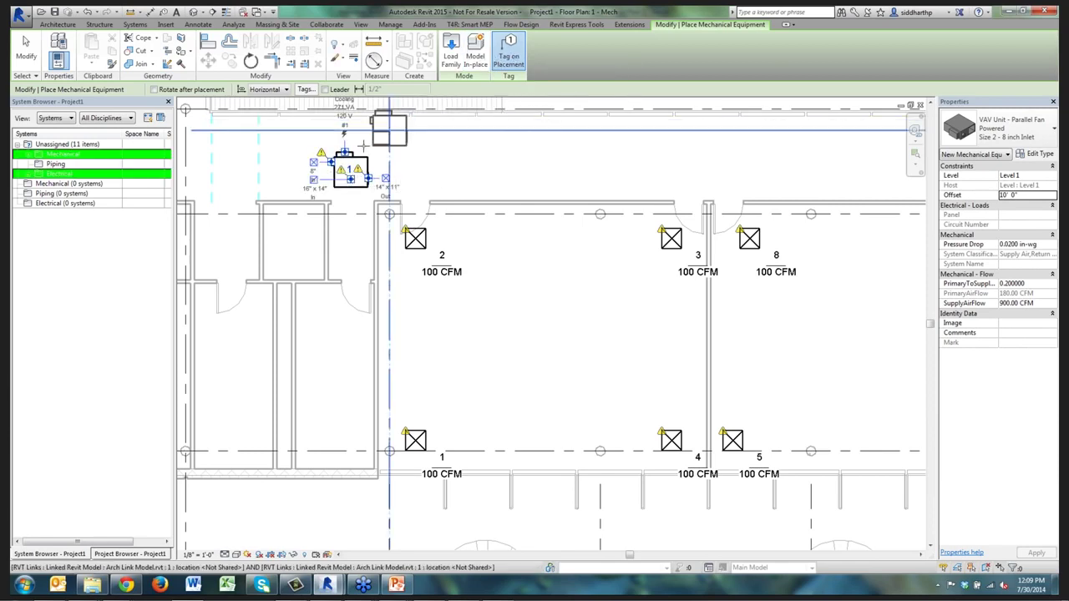
pyautogui.scroll(2, 351, 172)
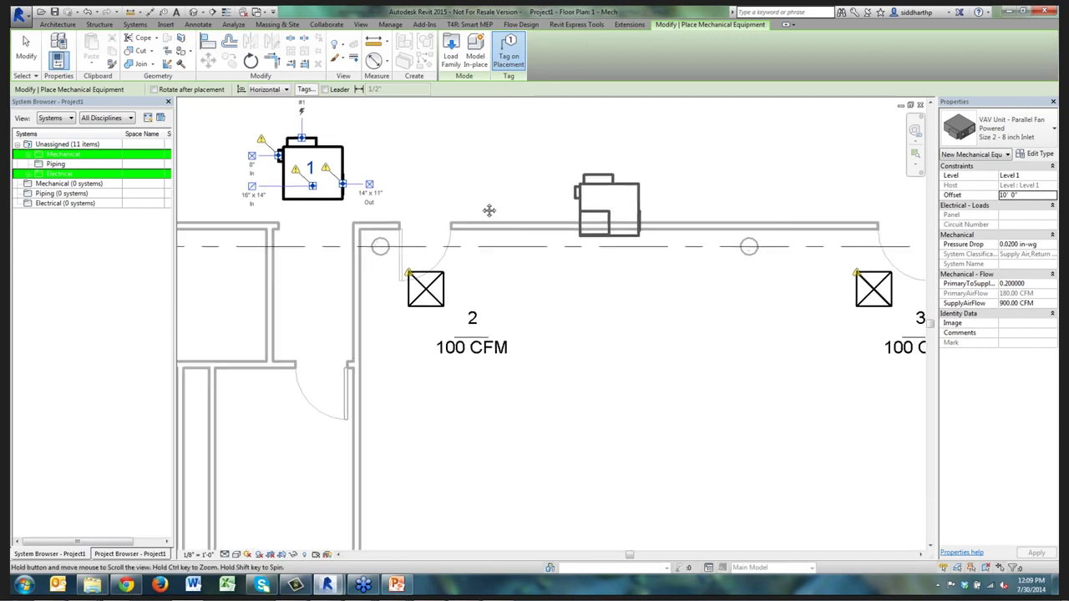
pyautogui.scroll(-1, 409, 190)
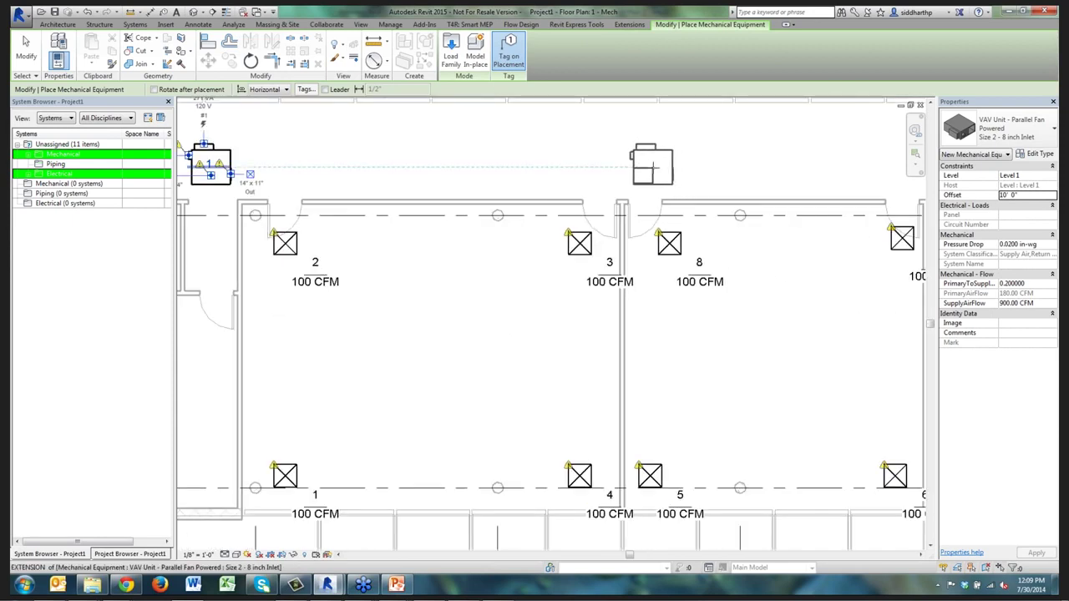
pyautogui.click(650, 165)
pyautogui.moveTo(427, 242); pyautogui.dragTo(493, 227, button='middle')
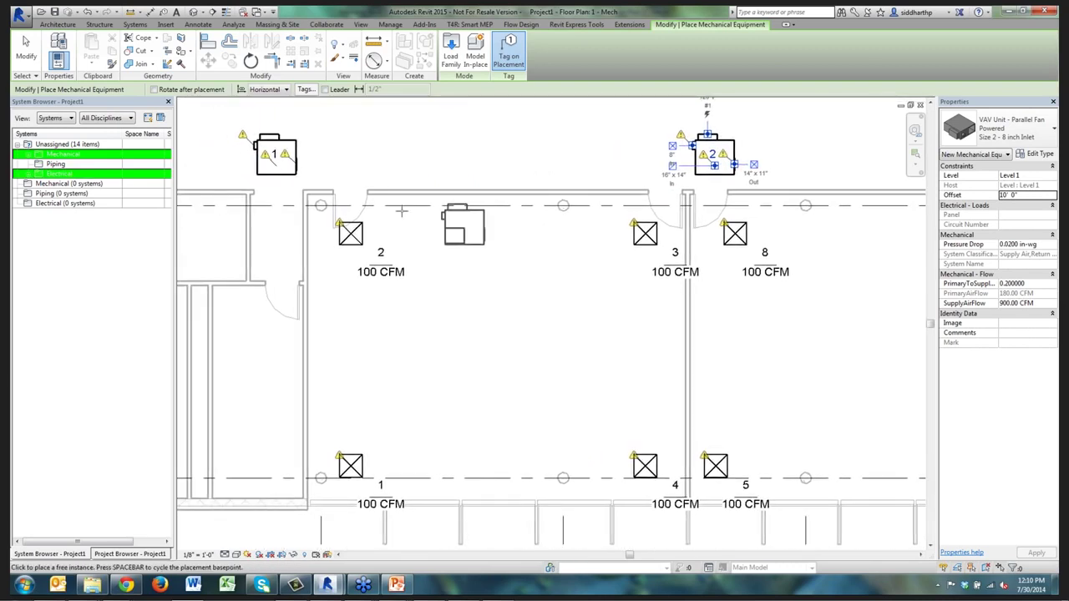
pyautogui.click(159, 196)
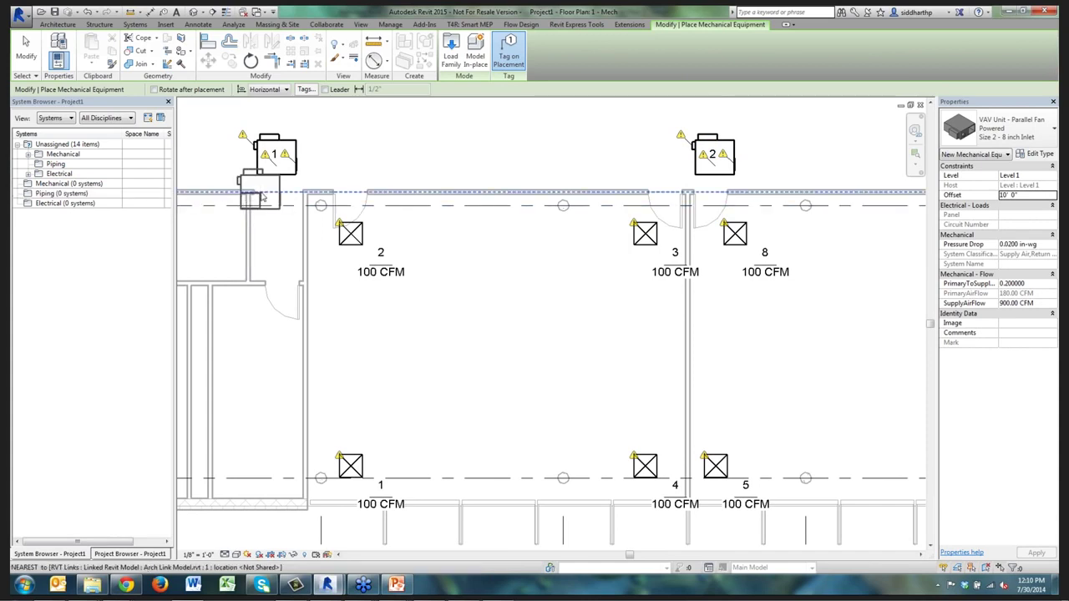
pyautogui.press('Escape')
# Select the VAV unit near grid 4 and examine its duct and power connectors and its unassigned categories in the System Browser
pyautogui.scroll(2, 270, 178)
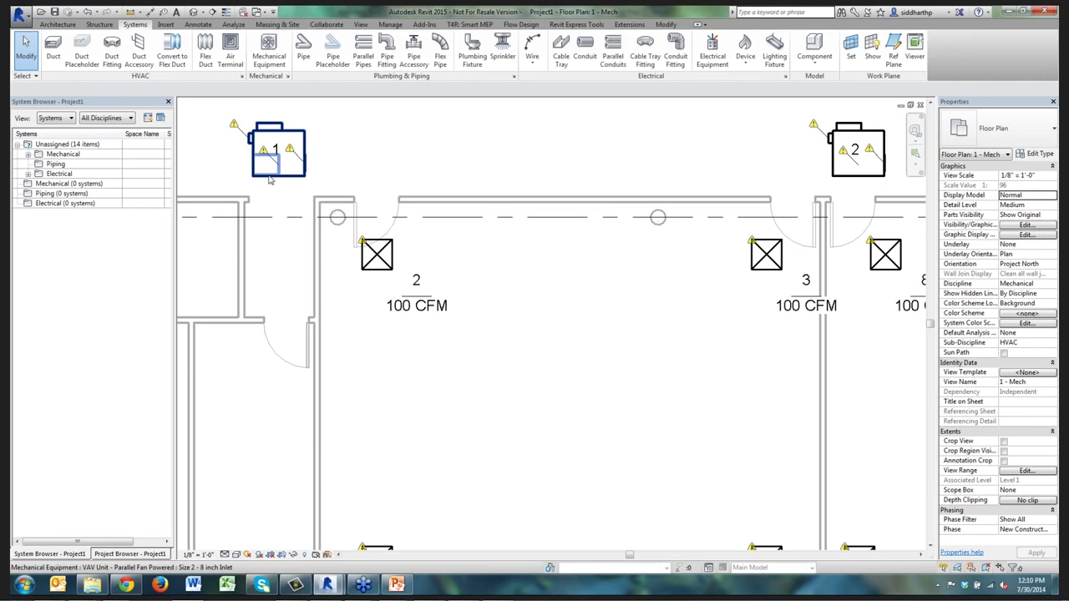
pyautogui.click(122, 165)
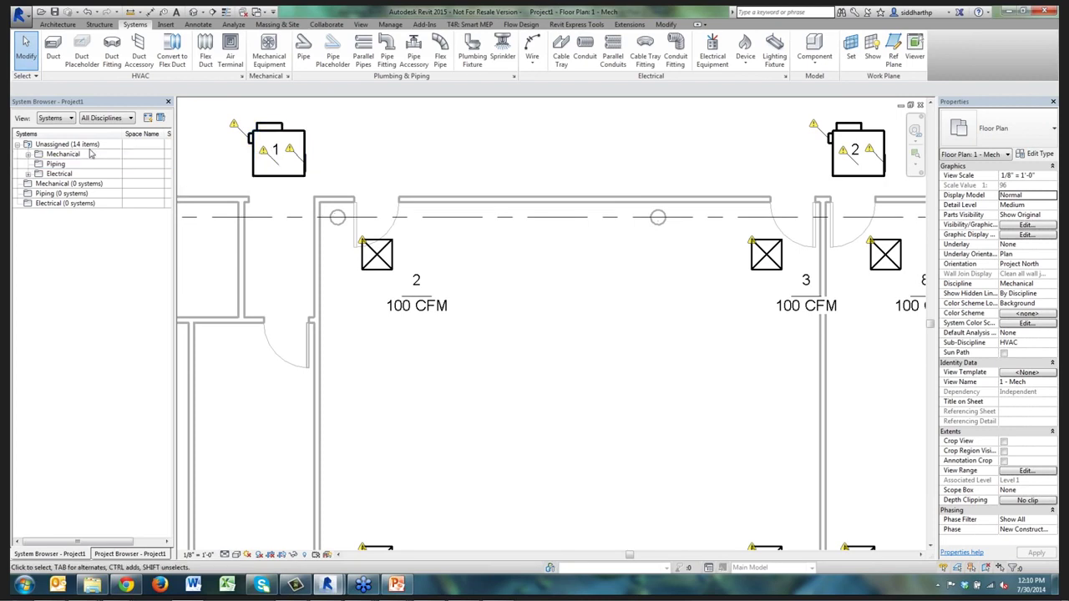
pyautogui.click(92, 147)
pyautogui.click(256, 171)
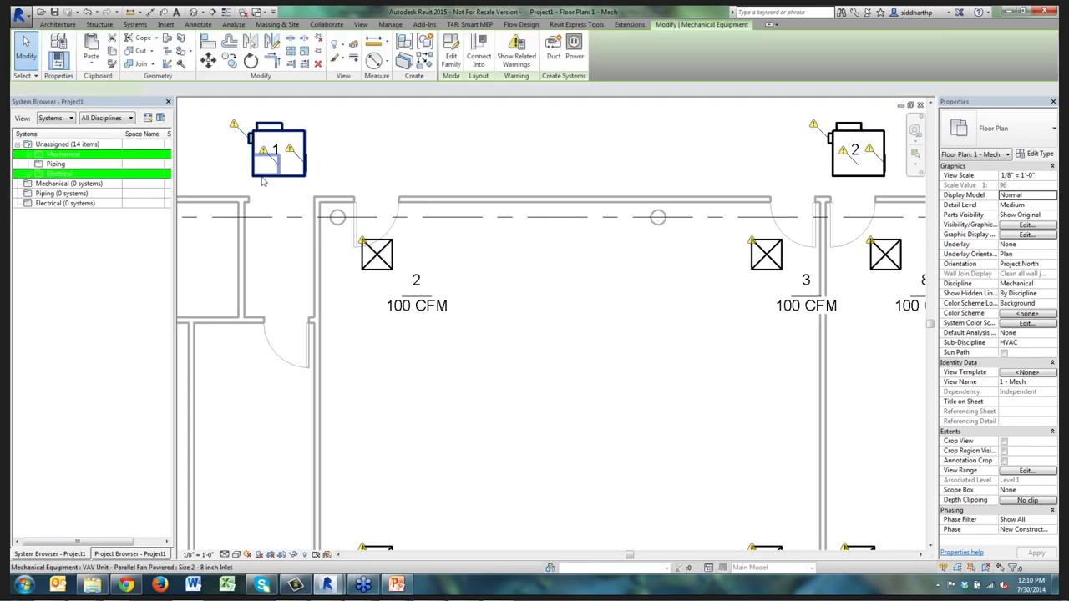
pyautogui.moveTo(271, 186); pyautogui.dragTo(360, 268, button='middle')
pyautogui.scroll(1, 310, 233)
pyautogui.scroll(1, 310, 233)
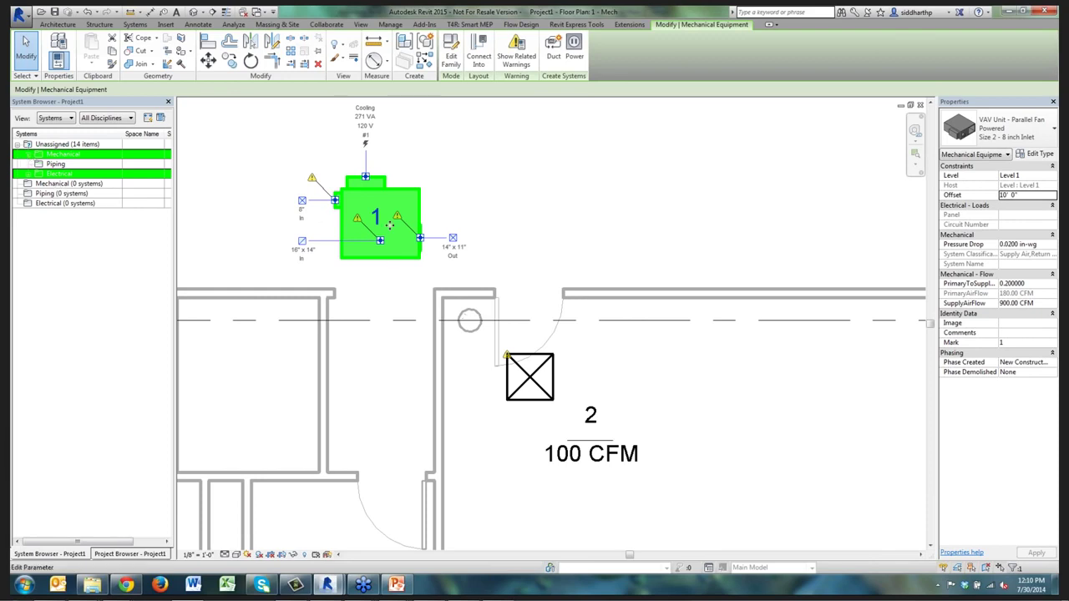
pyautogui.moveTo(463, 209); pyautogui.dragTo(305, 183, button='middle')
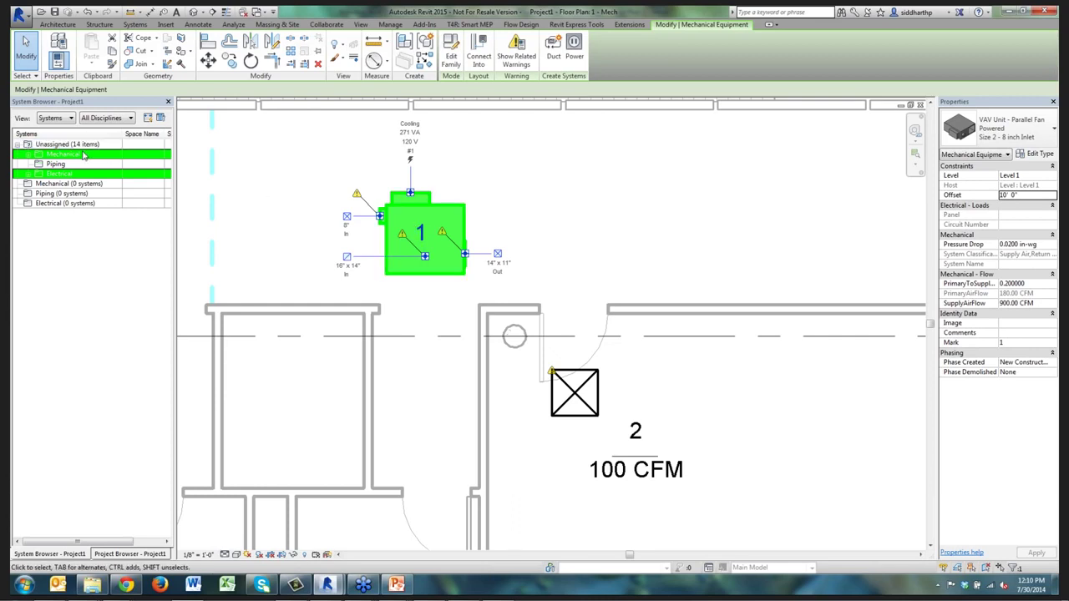
# Clear the VAV unit selection and examine the open-connector warnings on the VAV units and the surrounding diffusers
pyautogui.moveTo(443, 192); pyautogui.dragTo(436, 205, button='middle')
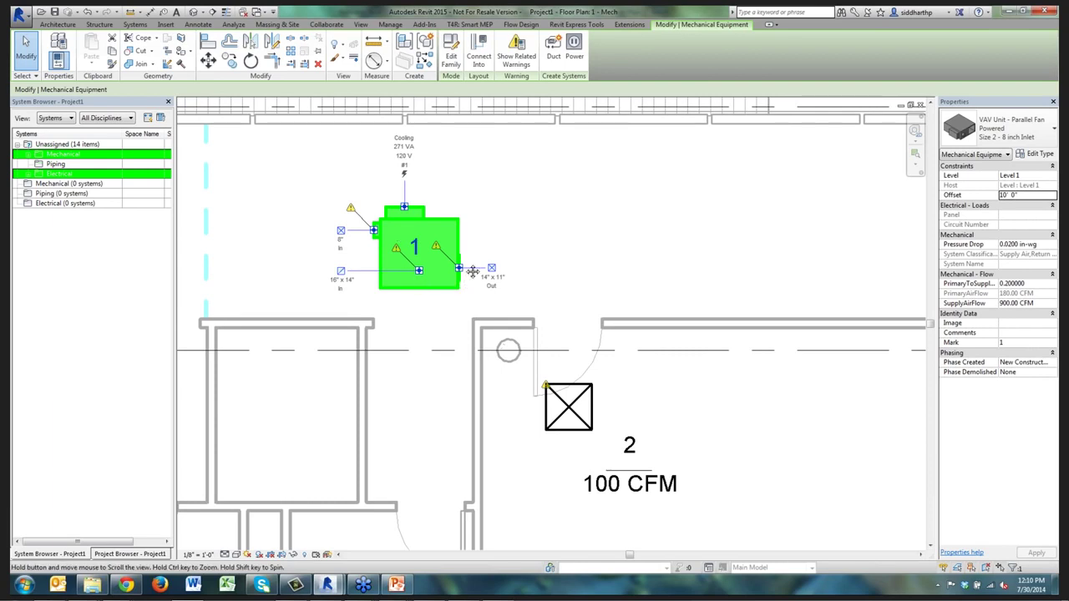
pyautogui.moveTo(464, 288); pyautogui.dragTo(447, 260, button='middle')
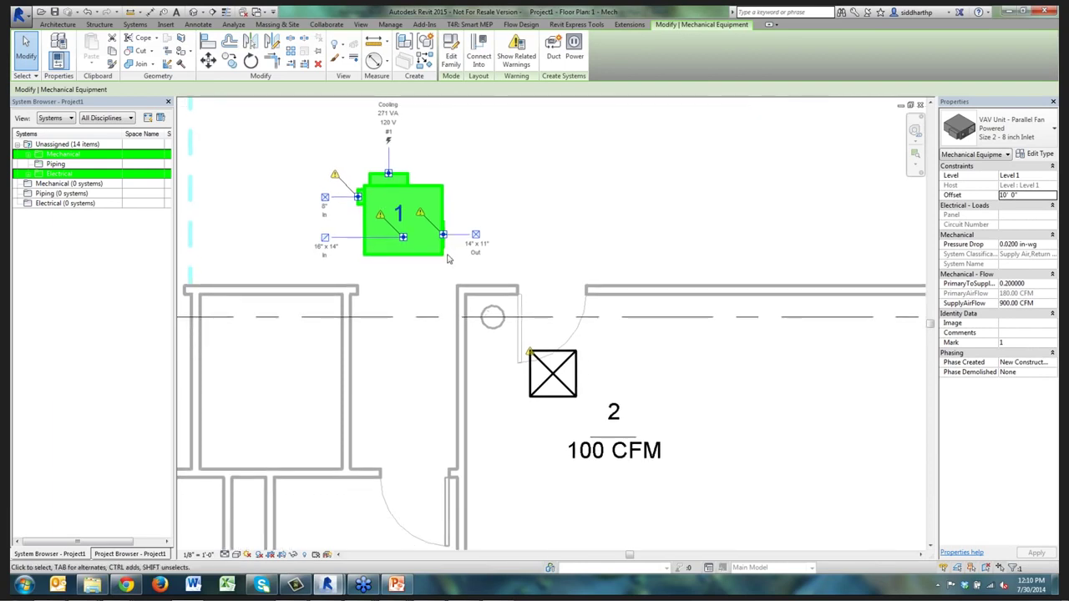
pyautogui.moveTo(425, 201); pyautogui.dragTo(454, 240, button='middle')
pyautogui.click(482, 277)
pyautogui.moveTo(482, 277); pyautogui.dragTo(406, 257, button='middle')
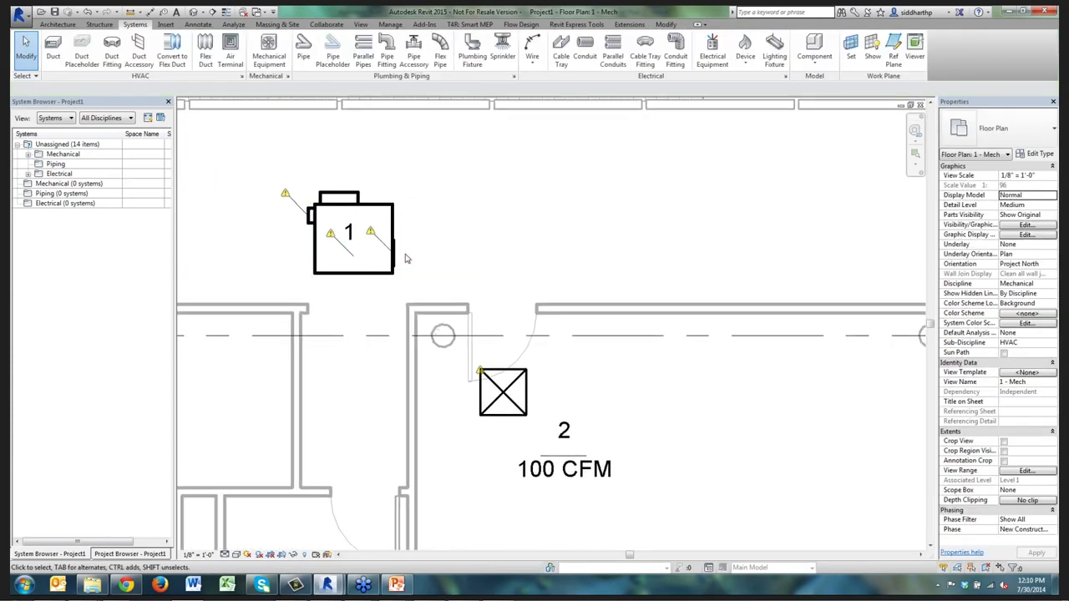
pyautogui.moveTo(373, 236)
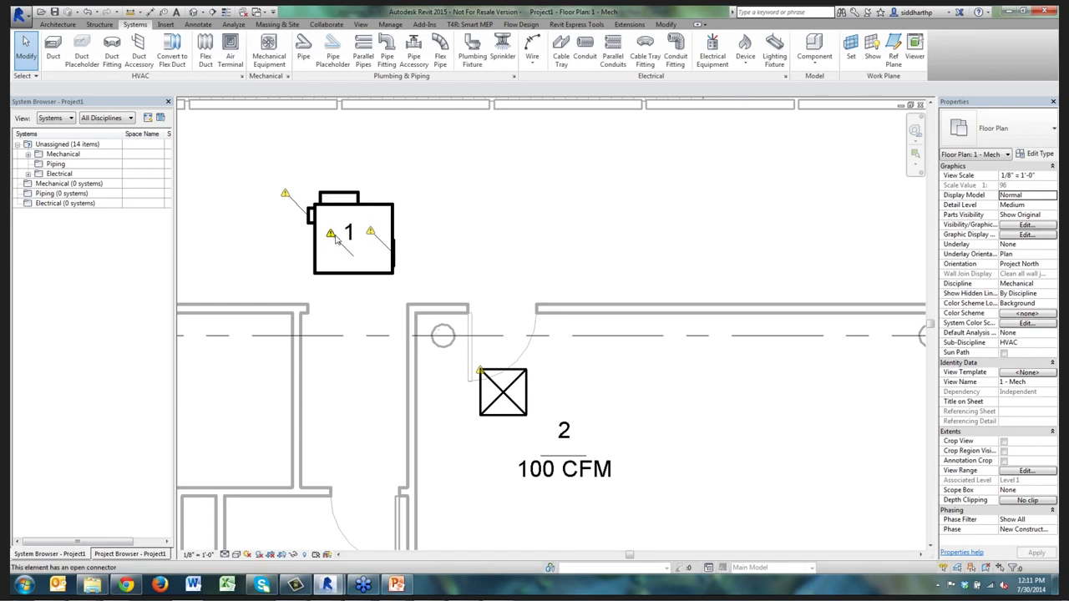
pyautogui.moveTo(382, 282); pyautogui.dragTo(323, 259, button='middle')
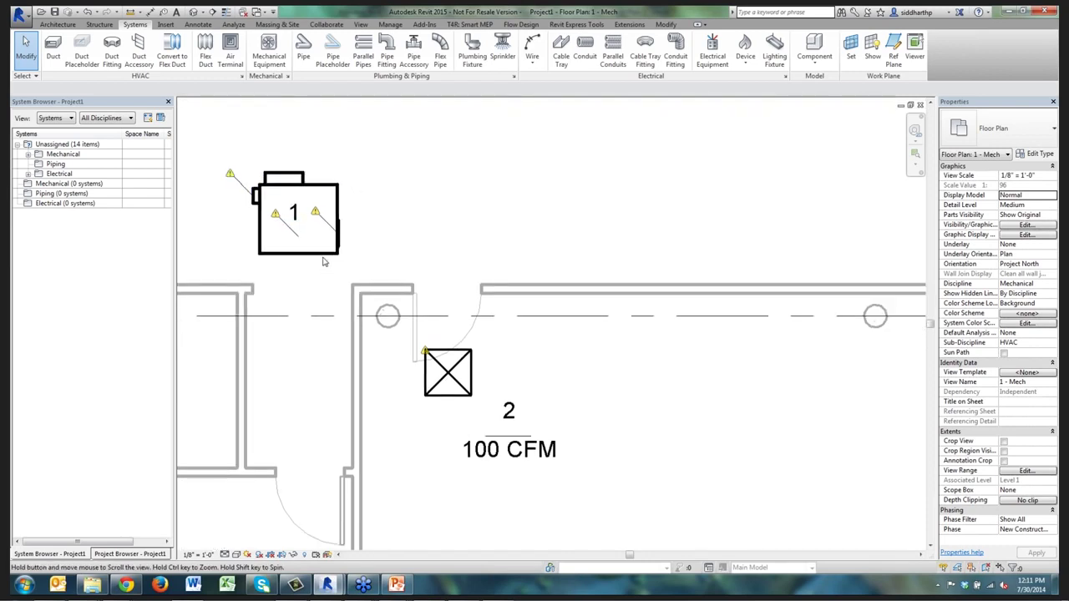
pyautogui.scroll(-3, 333, 256)
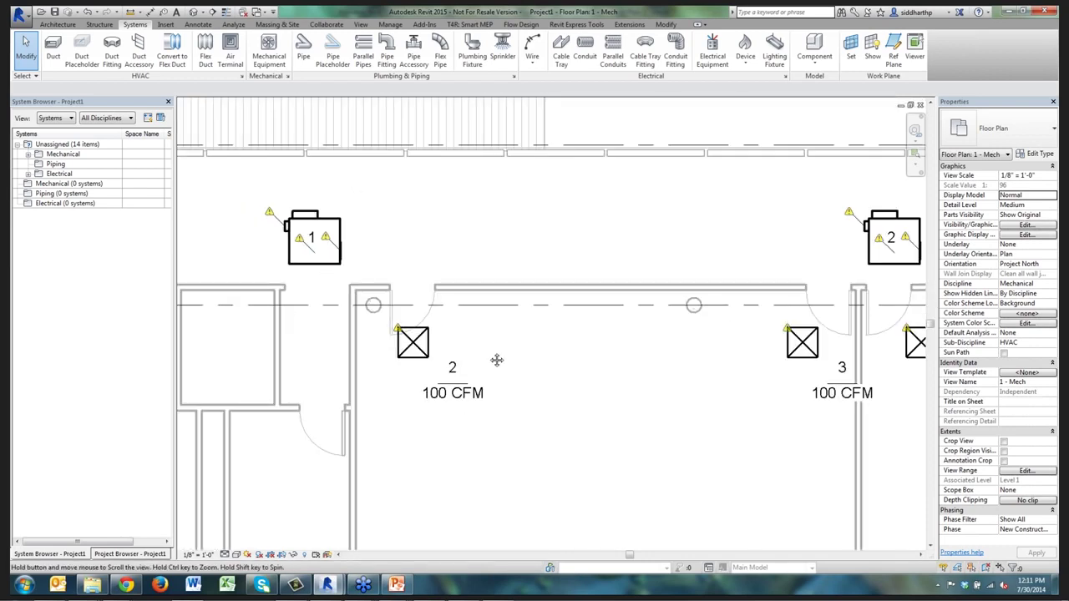
pyautogui.moveTo(465, 296); pyautogui.dragTo(465, 238, button='middle')
pyautogui.scroll(-2, 464, 238)
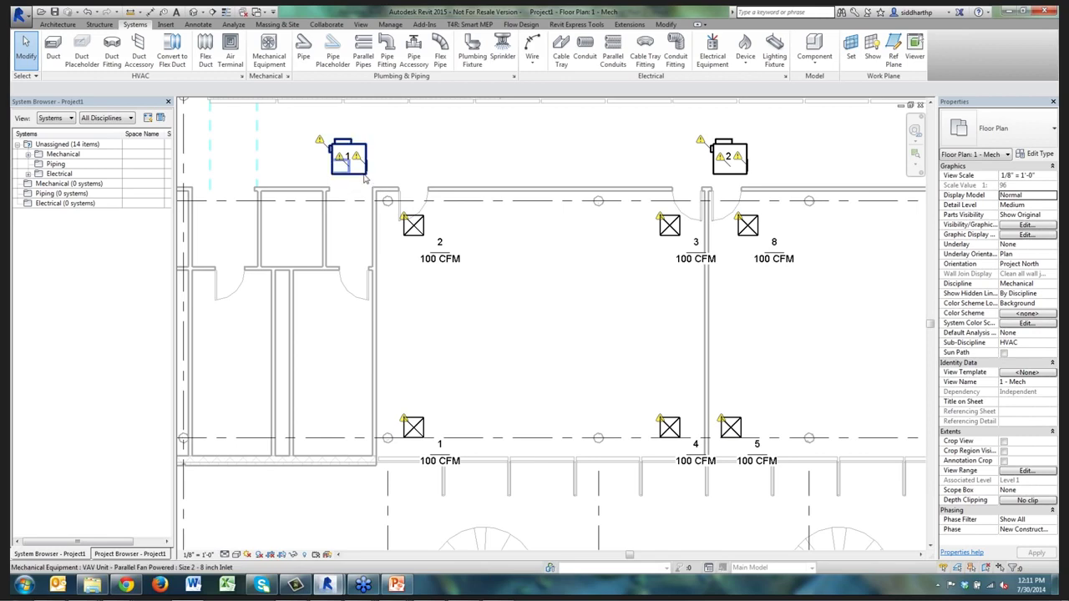
# Create a Supply Air duct system from supply diffuser 2 in the room beside VAV unit 1
pyautogui.click(412, 225)
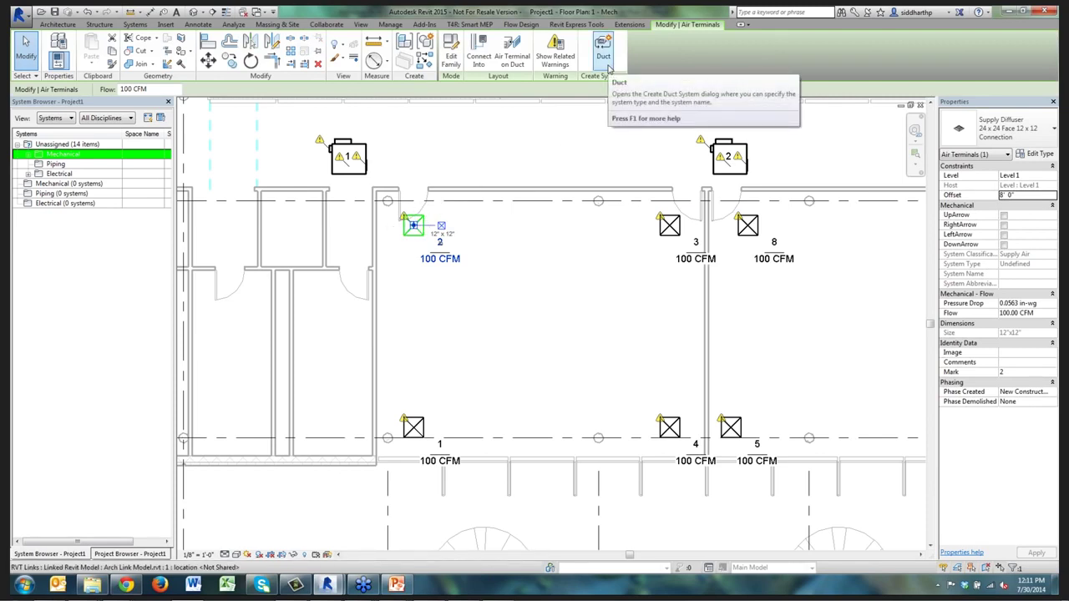
pyautogui.click(609, 65)
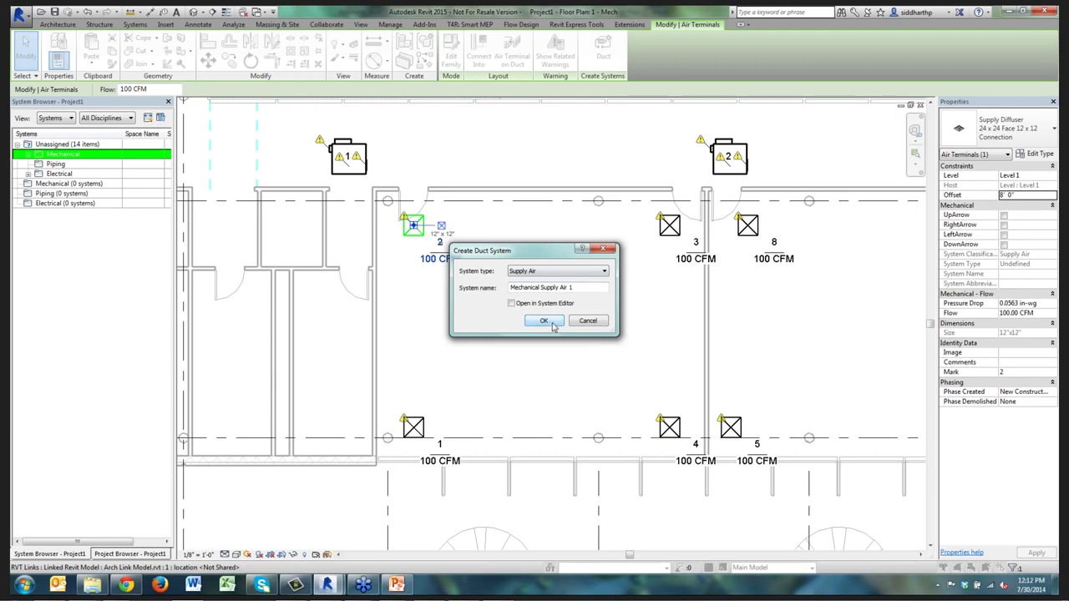
pyautogui.moveTo(553, 250); pyautogui.dragTo(415, 239)
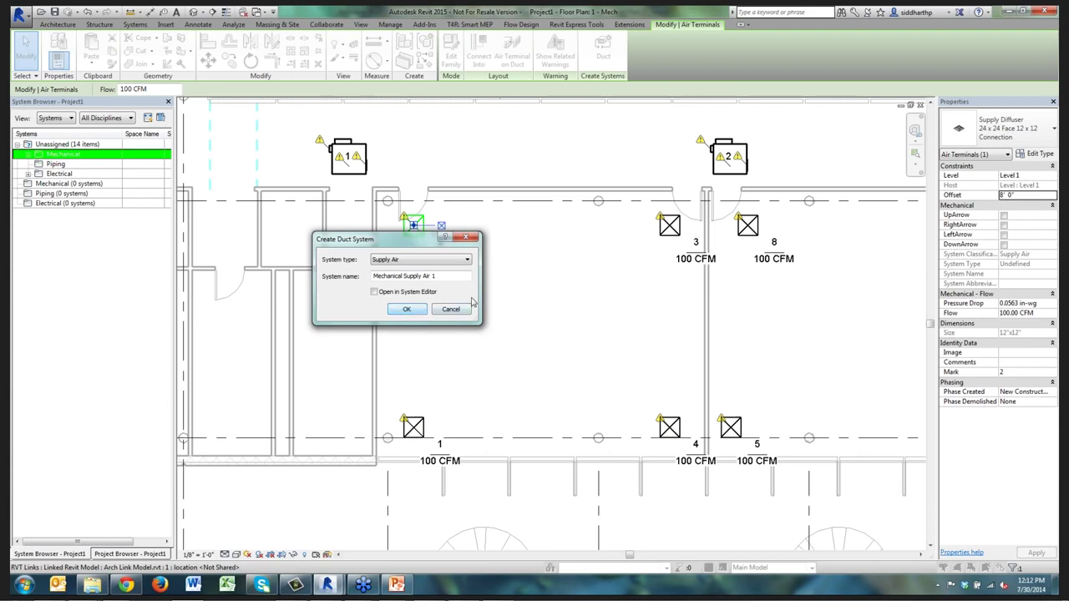
pyautogui.click(408, 309)
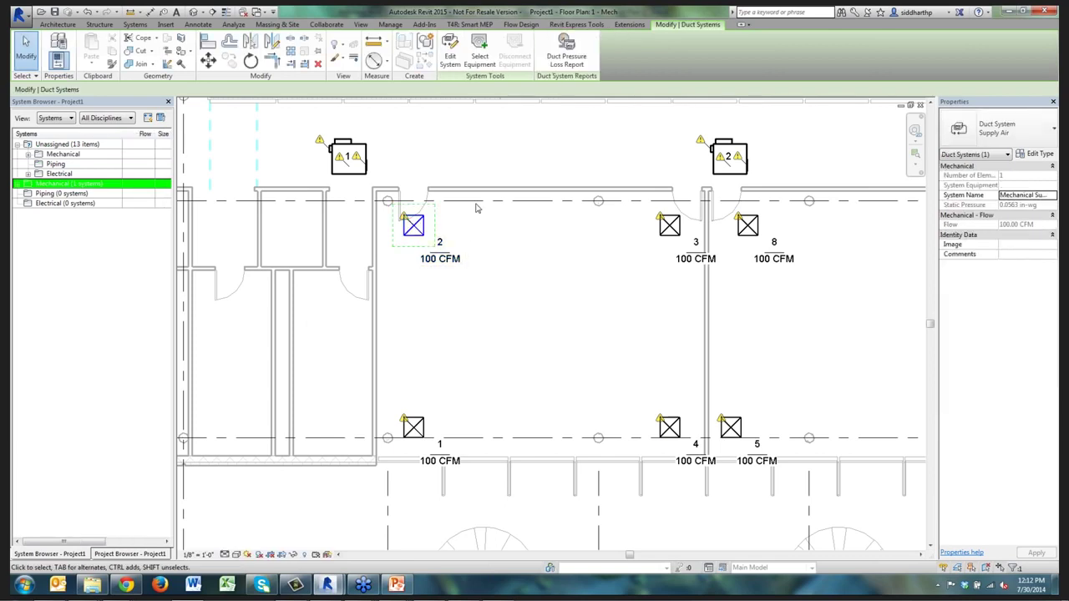
# Edit the new duct system and add the room's other three supply diffusers, 1, 4 and 3, to it
pyautogui.click(450, 55)
pyautogui.moveTo(397, 445); pyautogui.dragTo(703, 393)
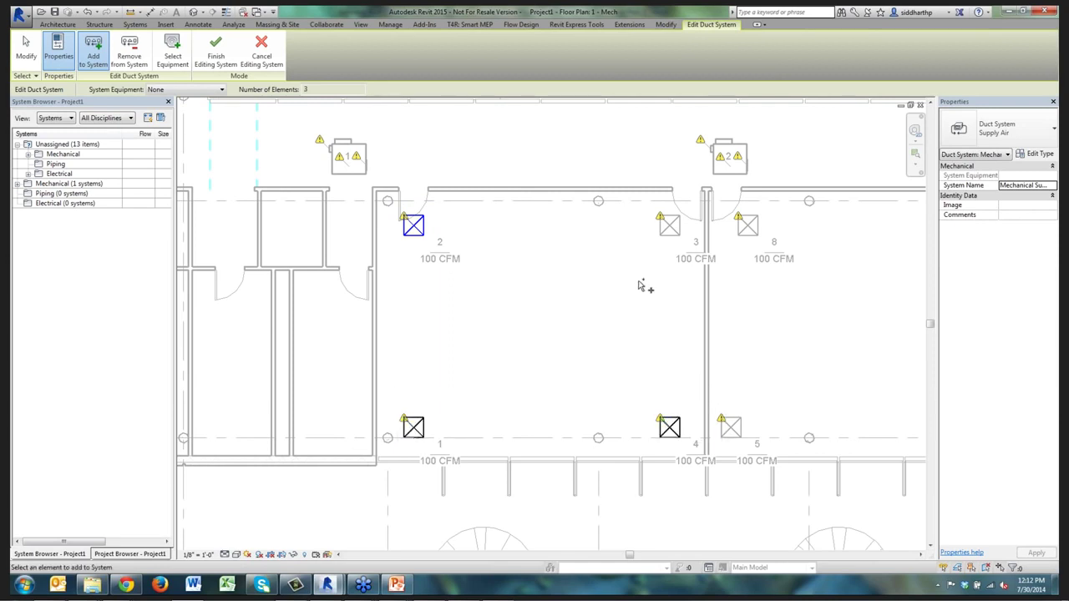
pyautogui.click(690, 188)
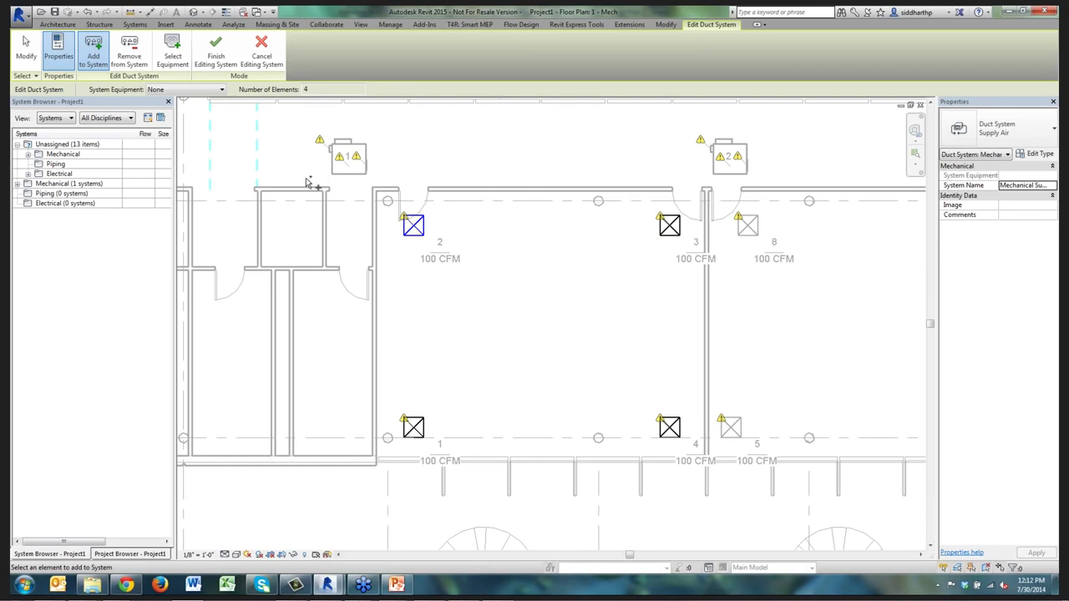
# Assign VAV unit 1 in the corridor as the equipment serving the supply air system
pyautogui.click(209, 90)
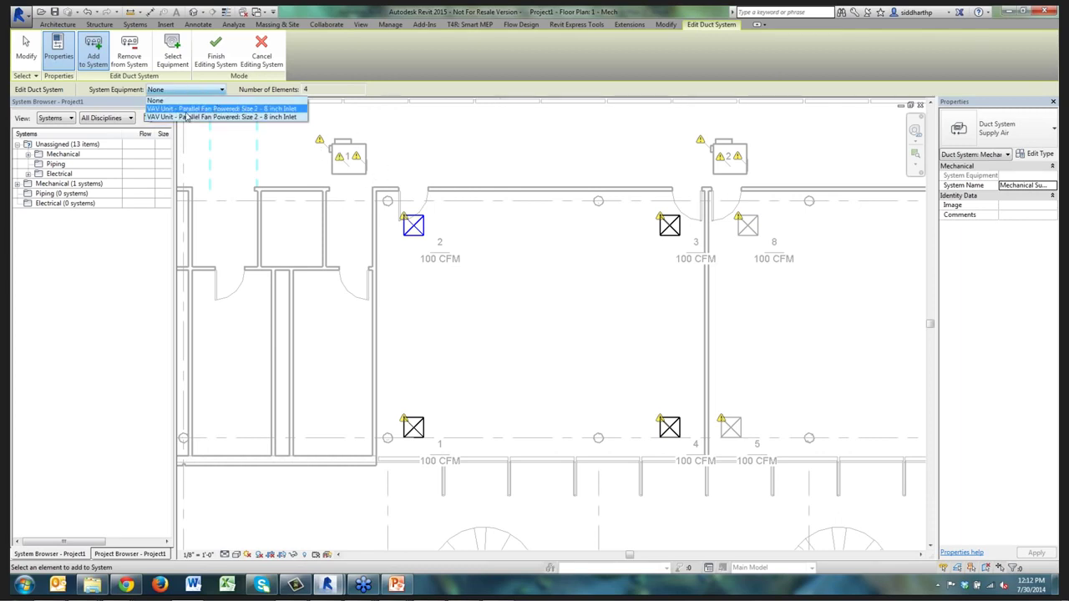
pyautogui.click(179, 62)
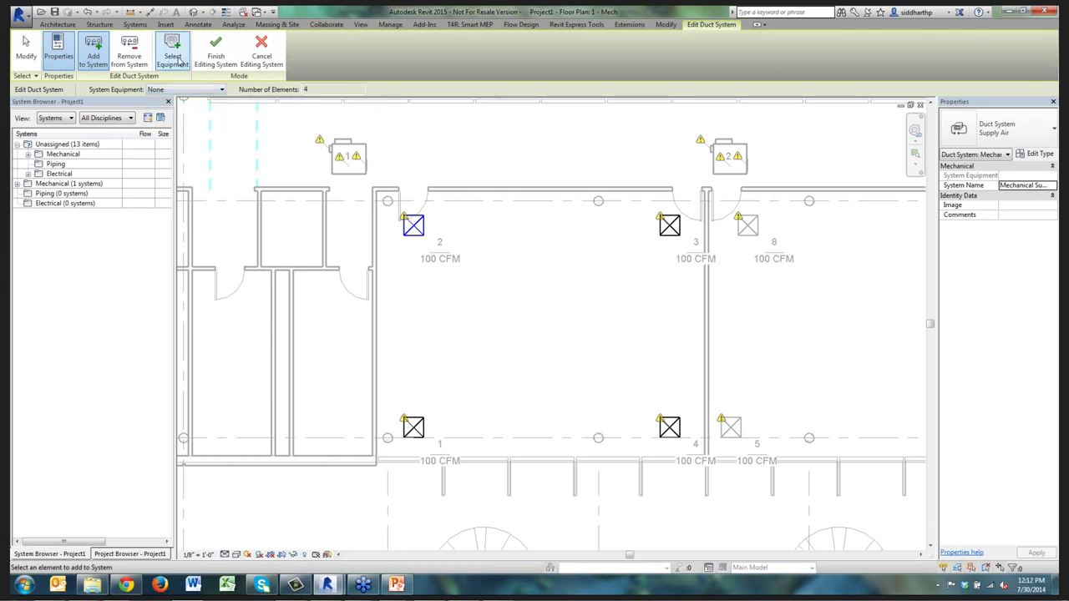
pyautogui.click(180, 62)
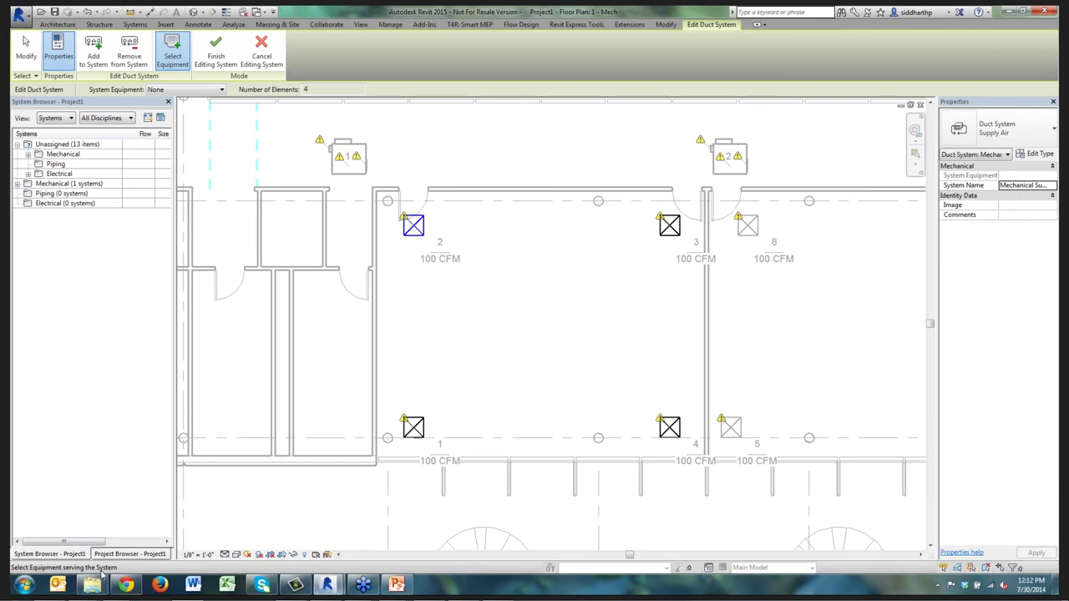
pyautogui.click(351, 182)
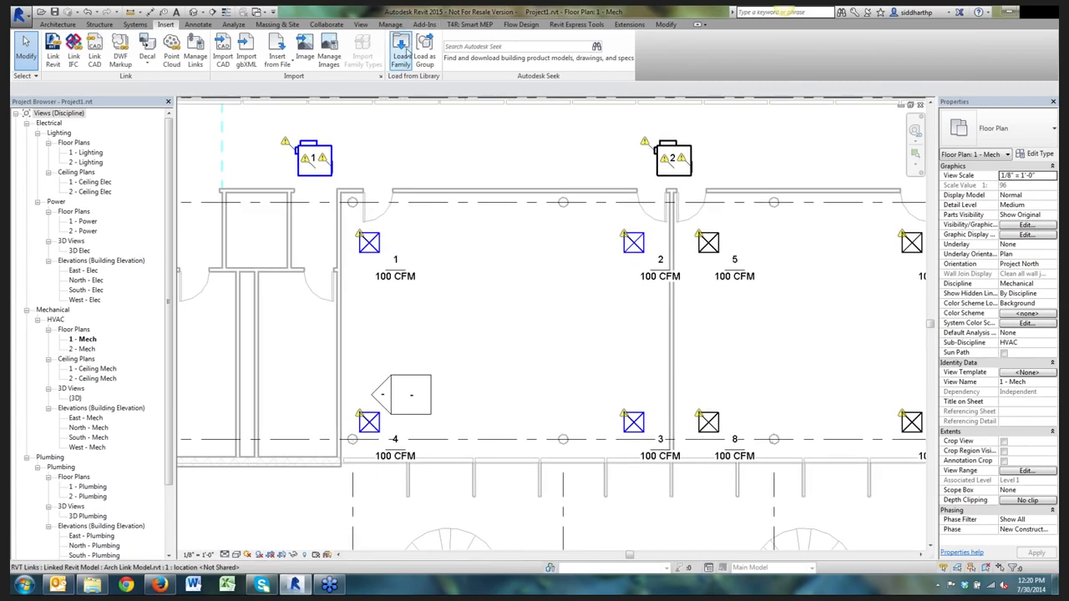
# Show the System Browser
pyautogui.click(360, 24)
pyautogui.click(959, 58)
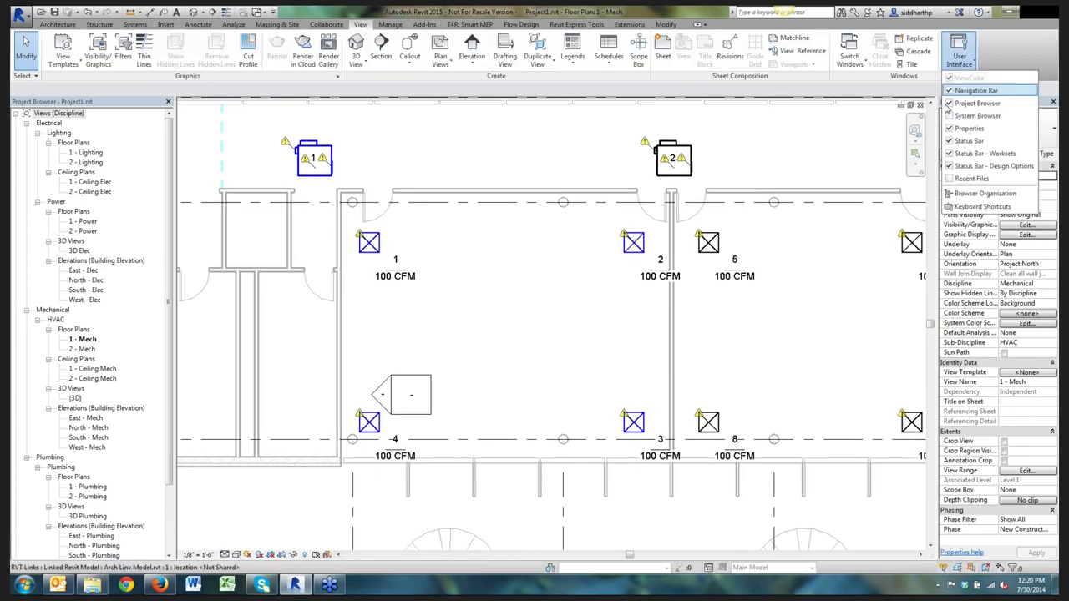
pyautogui.click(977, 125)
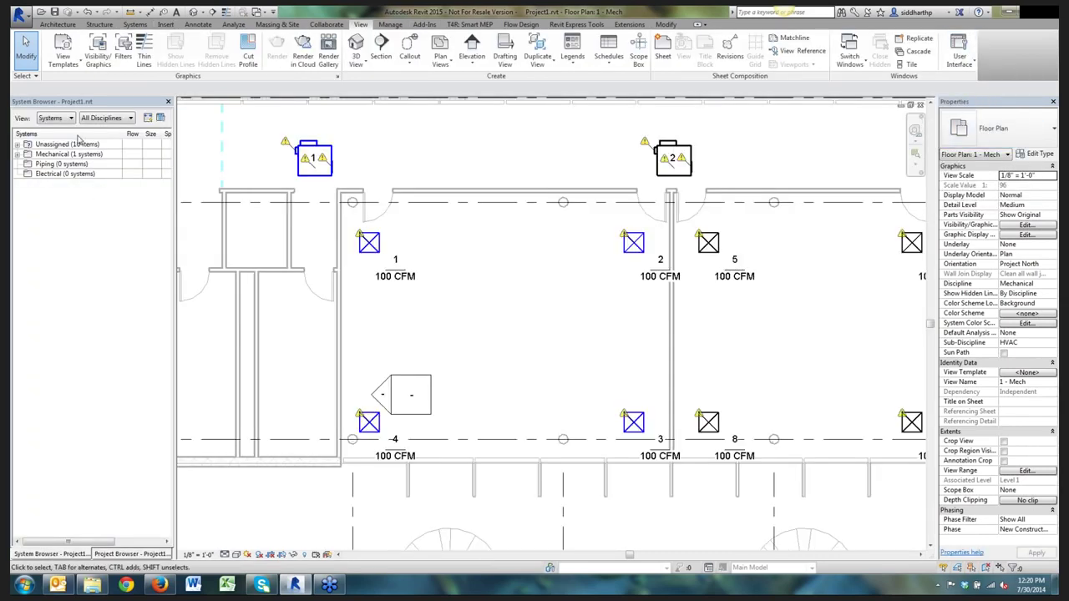
# Expand the mechanical systems and unassigned items in the System Browser and examine the supply air, mechanical and electrical entries
pyautogui.click(84, 145)
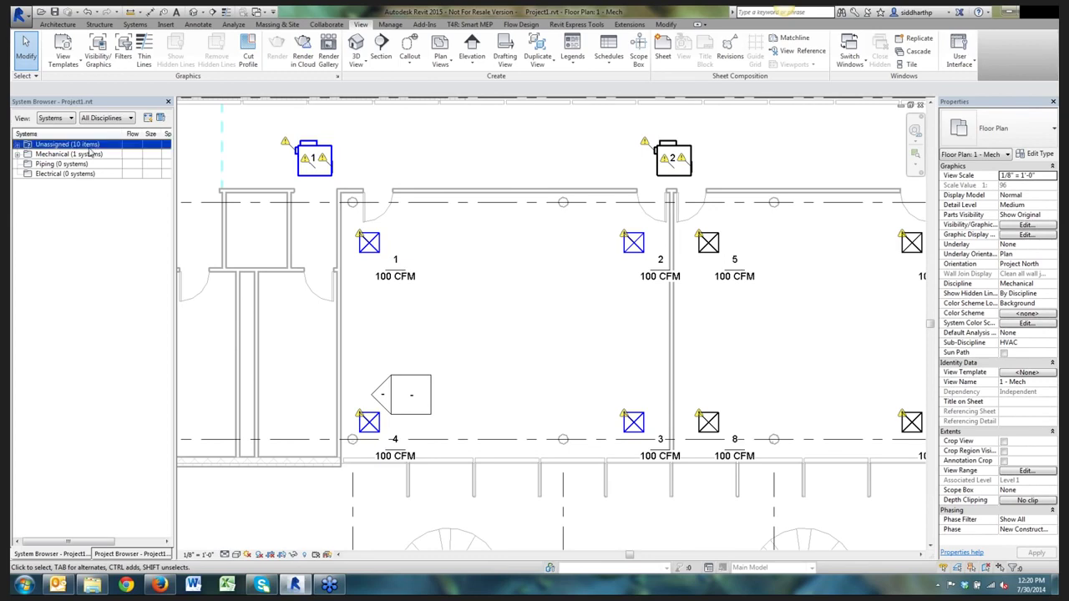
pyautogui.click(19, 155)
pyautogui.click(19, 147)
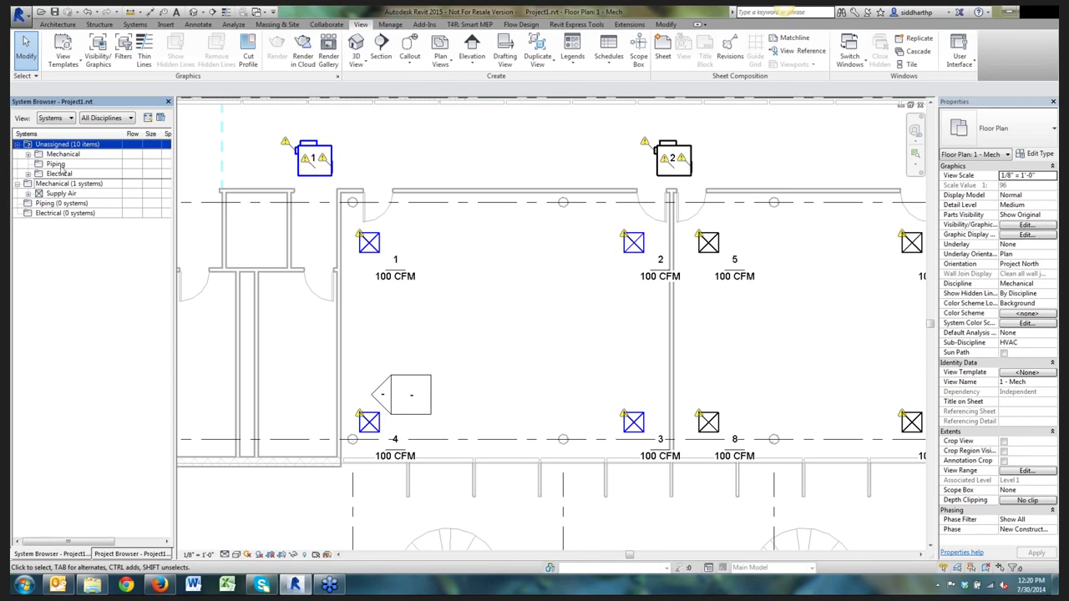
pyautogui.click(83, 173)
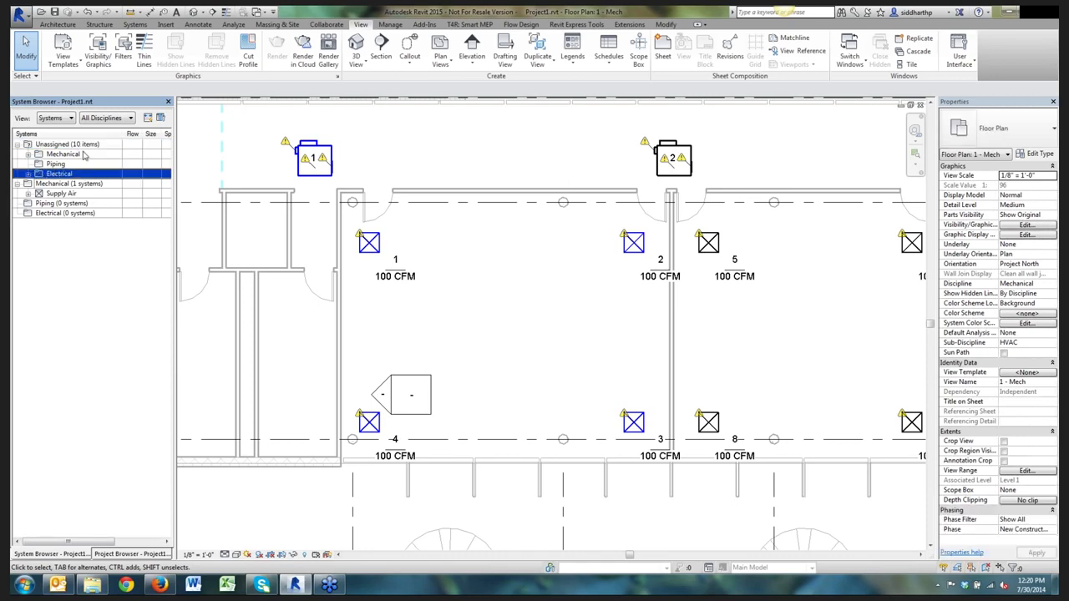
pyautogui.click(84, 156)
pyautogui.press('Escape')
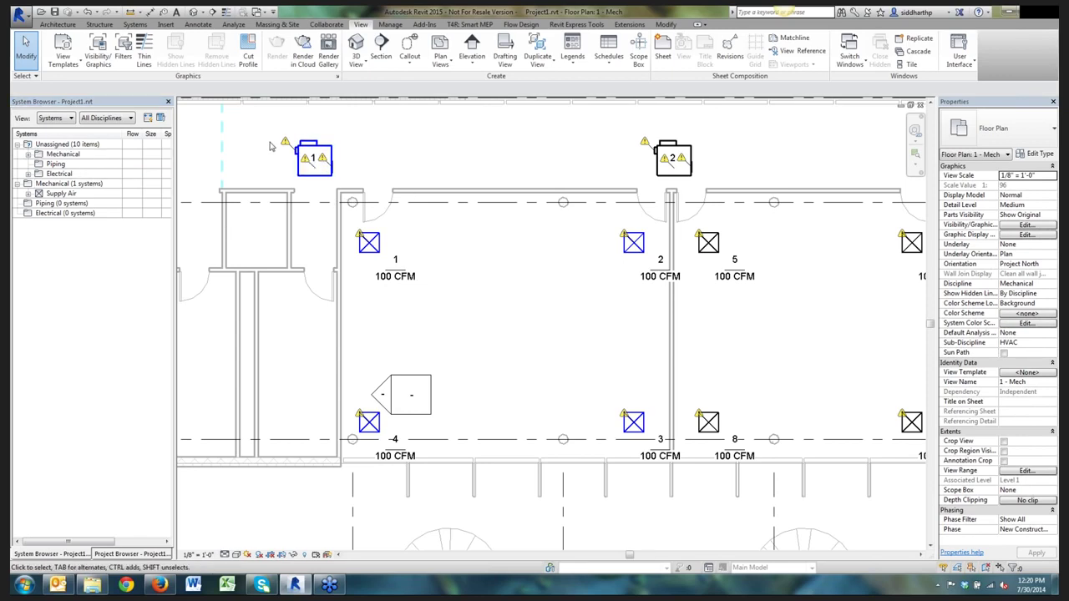
# Draw a 14" x 11" rectangular supply duct at a 10' 0" offset from VAV unit 1's outlet along the corridor and down the room's middle
pyautogui.click(140, 25)
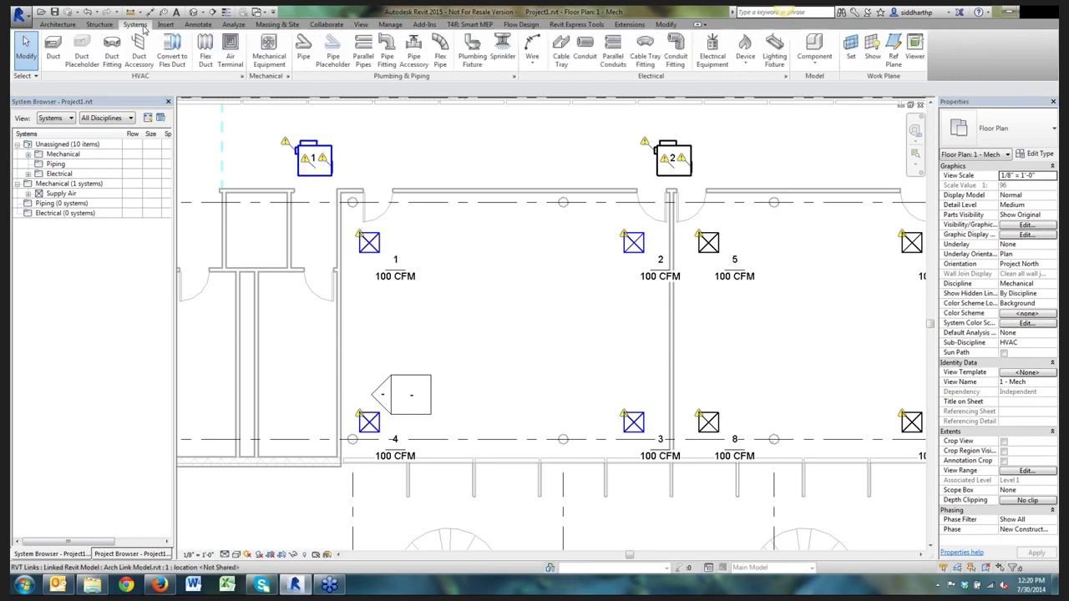
pyautogui.click(55, 60)
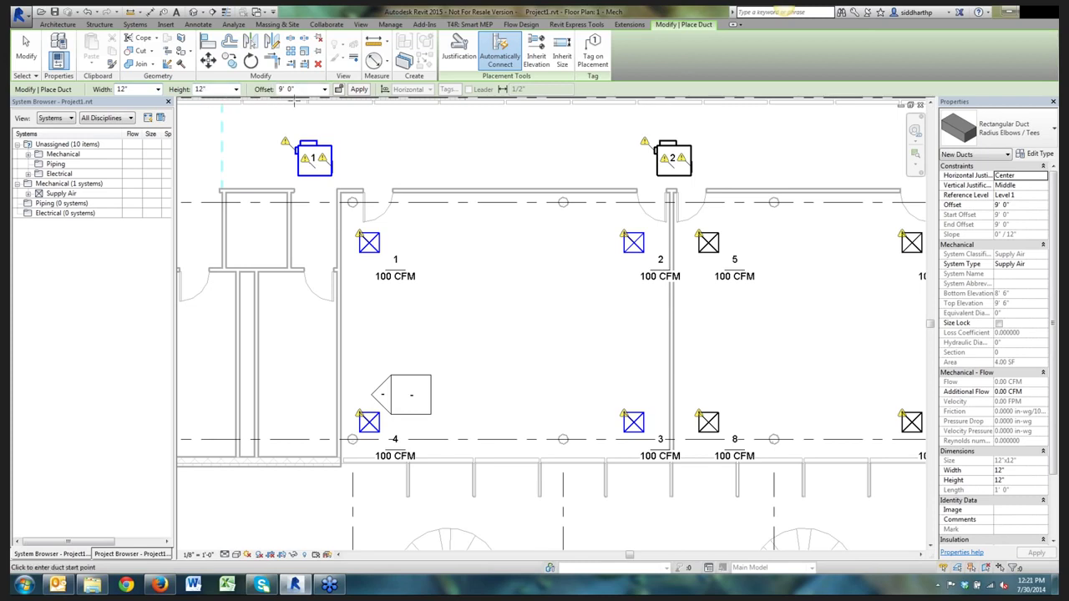
pyautogui.scroll(3, 331, 161)
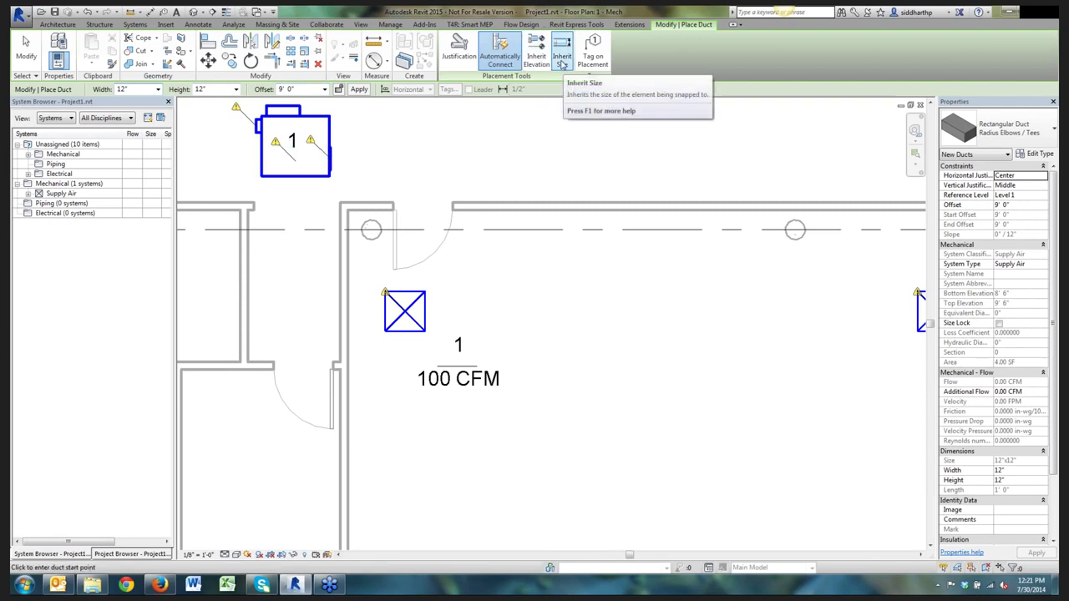
pyautogui.click(330, 159)
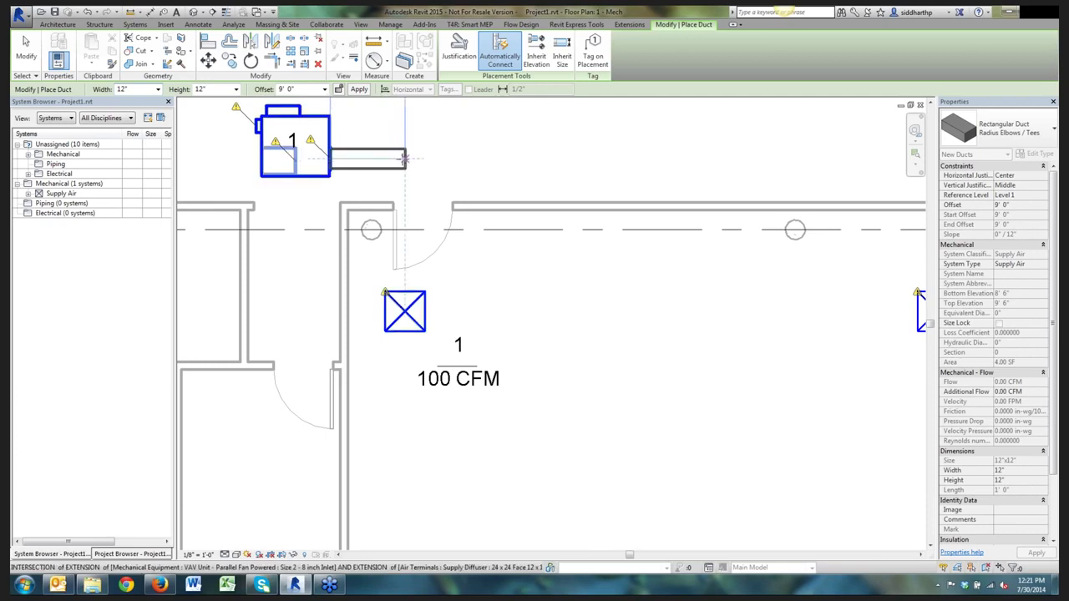
pyautogui.press('space')
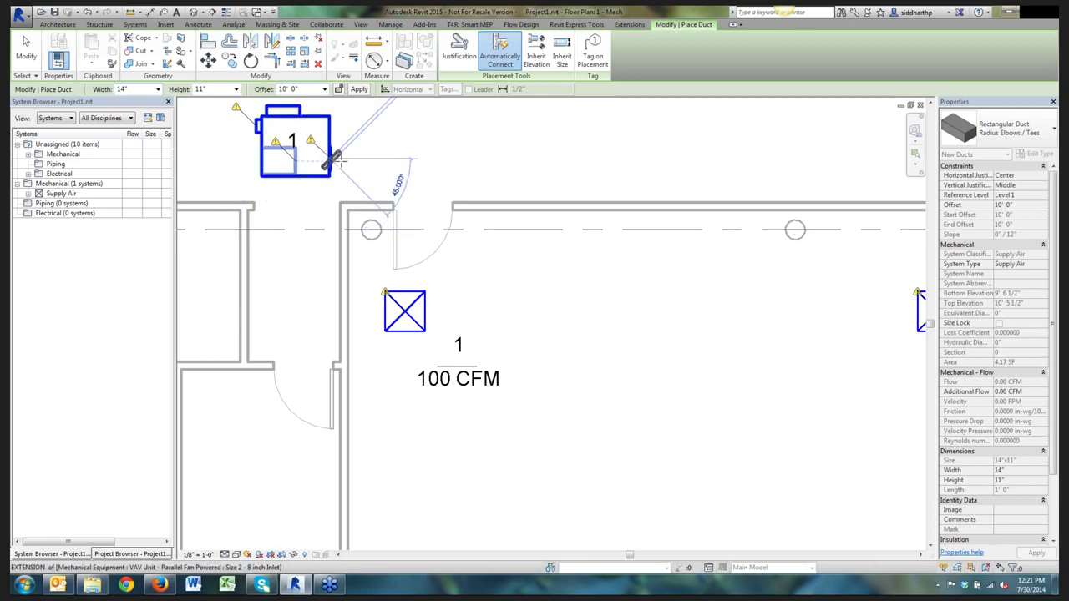
pyautogui.scroll(-1, 547, 160)
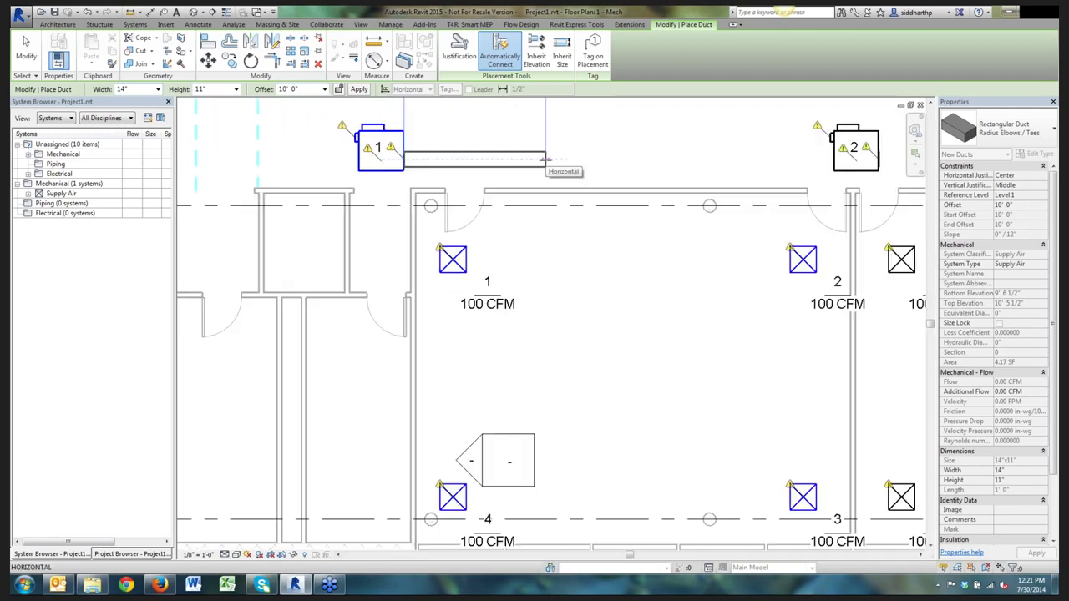
pyautogui.moveTo(568, 160); pyautogui.dragTo(428, 144, button='middle')
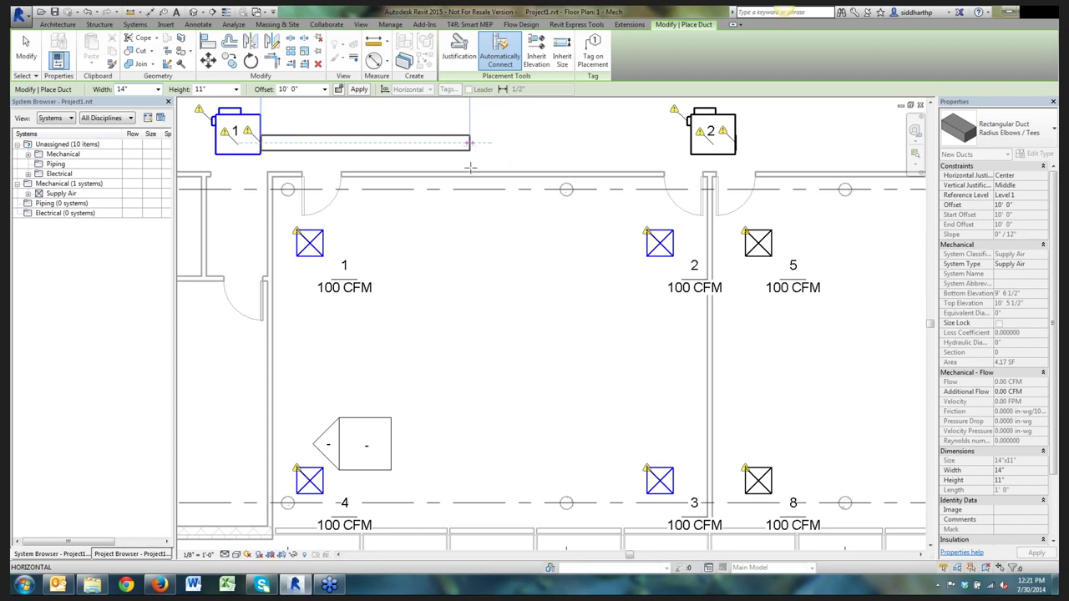
pyautogui.click(455, 322)
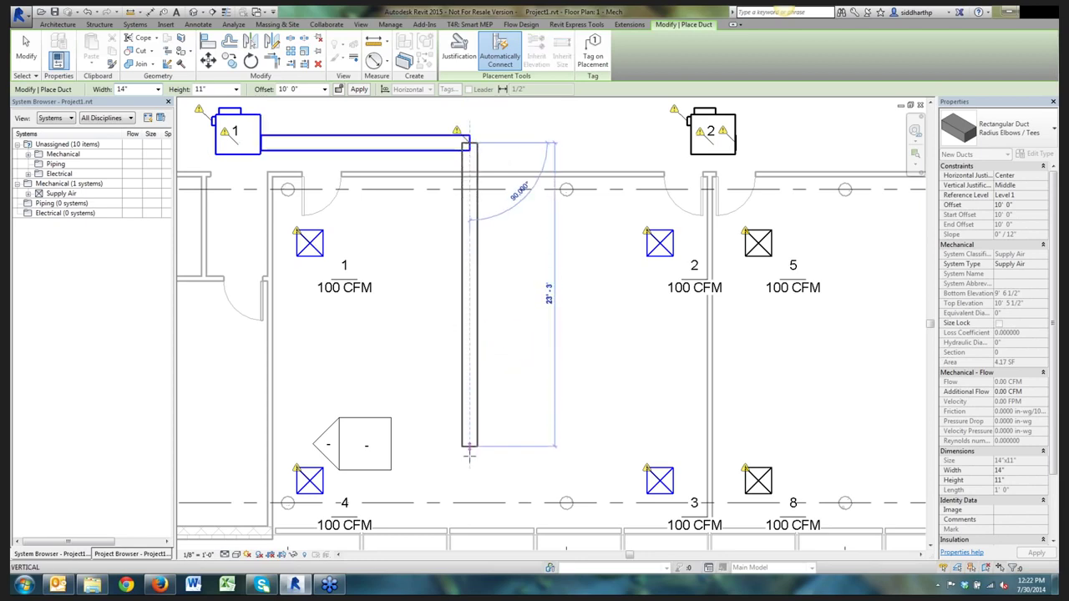
pyautogui.click(469, 519)
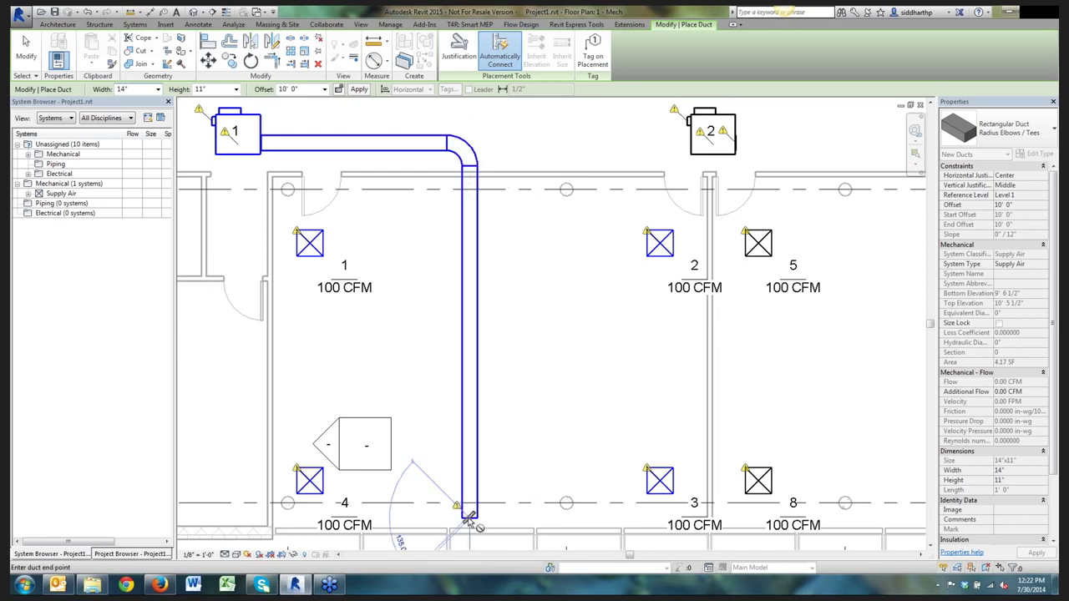
pyautogui.press('Escape')
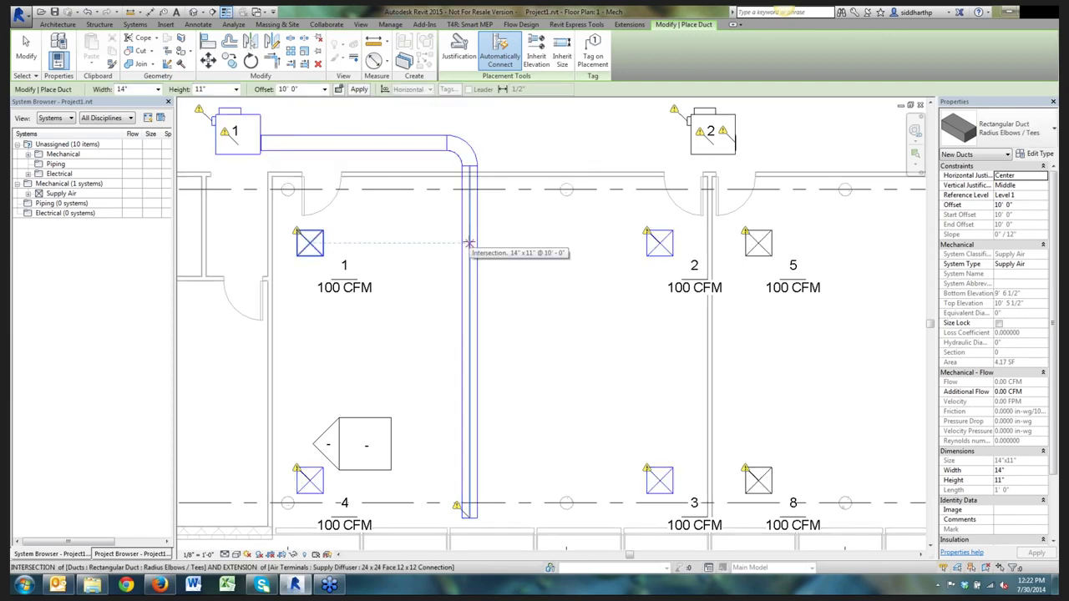
# Draw a 14" x 11" branch duct from the main duct to supply diffuser 1, connecting to its connector
pyautogui.click(470, 243)
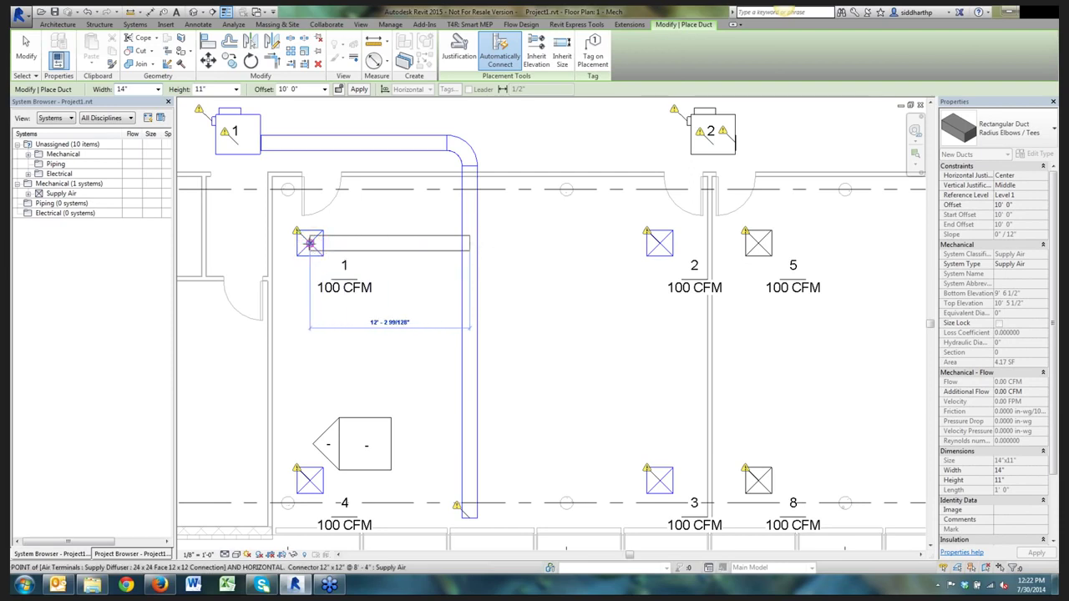
pyautogui.click(309, 243)
pyautogui.scroll(-2, 376, 251)
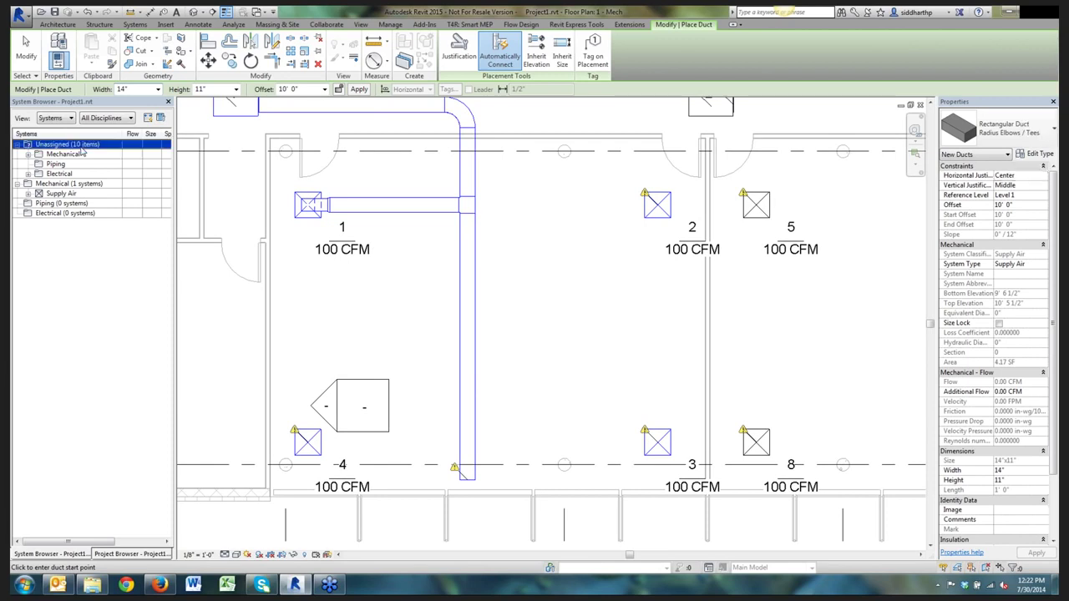
# Draw a 14" x 11" branch duct at a 10' 0" offset from the main duct to supply diffuser 3, connecting to its connector
pyautogui.click(81, 186)
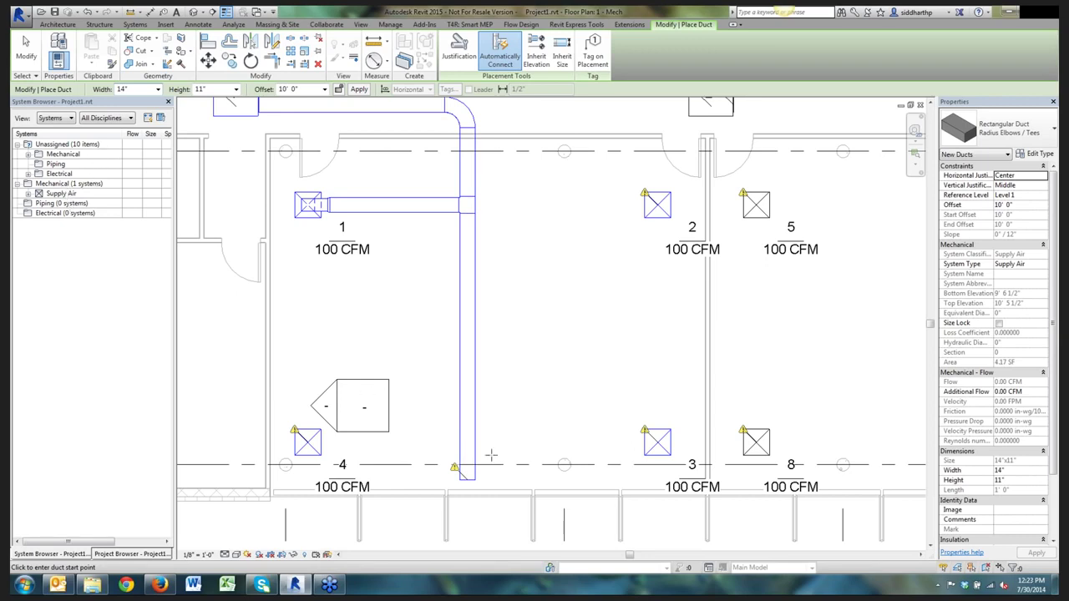
pyautogui.click(468, 443)
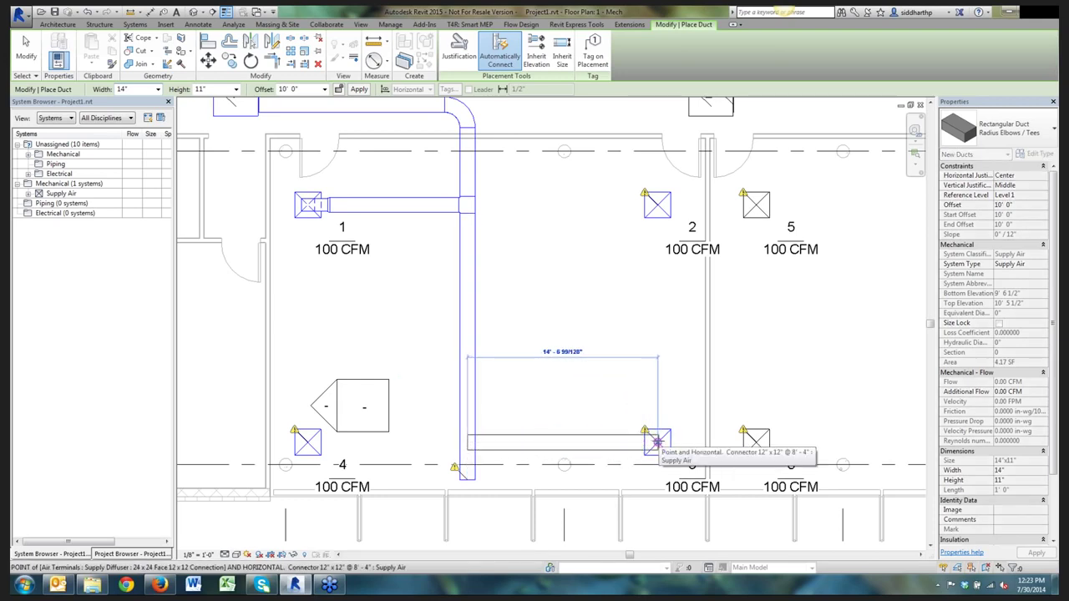
pyautogui.click(657, 442)
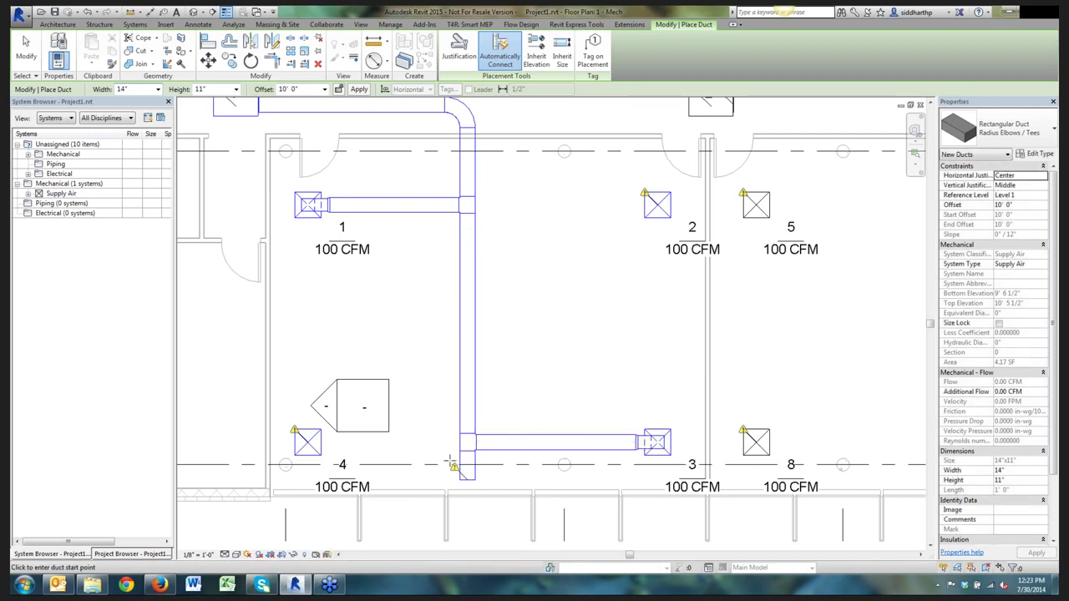
# Convert the rectangular tee where diffuser 3's branch meets the main duct into a cross fitting
pyautogui.scroll(1, 448, 458)
pyautogui.scroll(1, 447, 455)
pyautogui.scroll(-3, 443, 442)
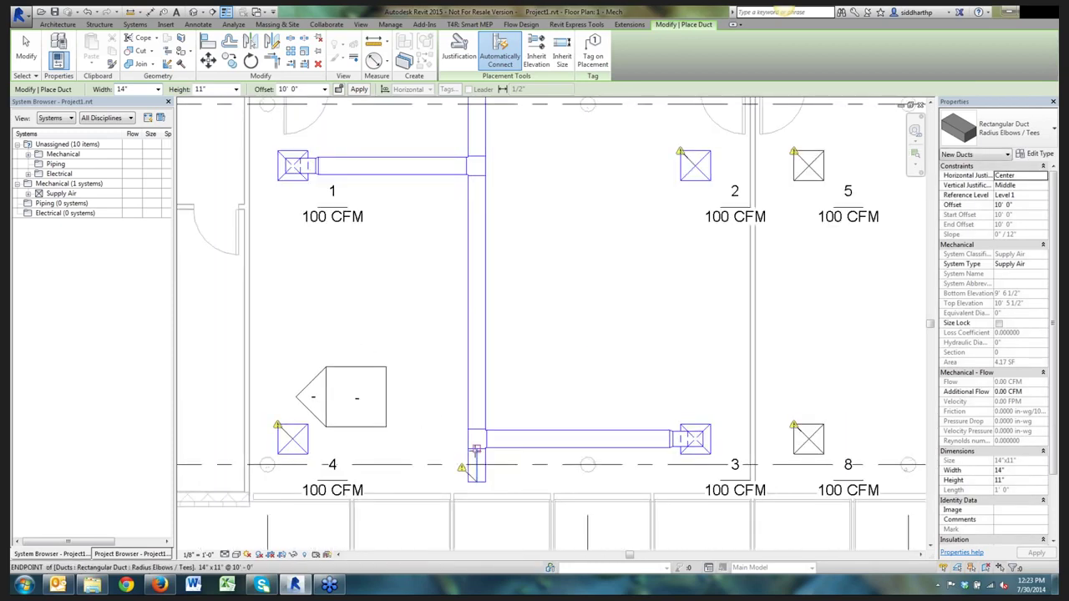
pyautogui.scroll(2, 446, 434)
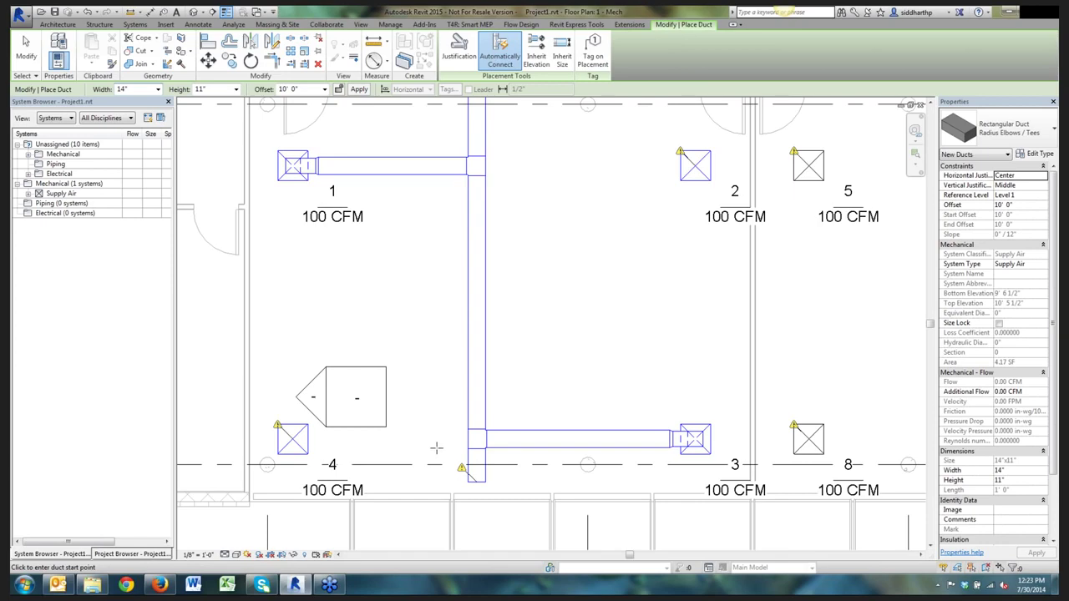
pyautogui.scroll(1, 451, 451)
pyautogui.press('Escape')
pyautogui.press('Escape')
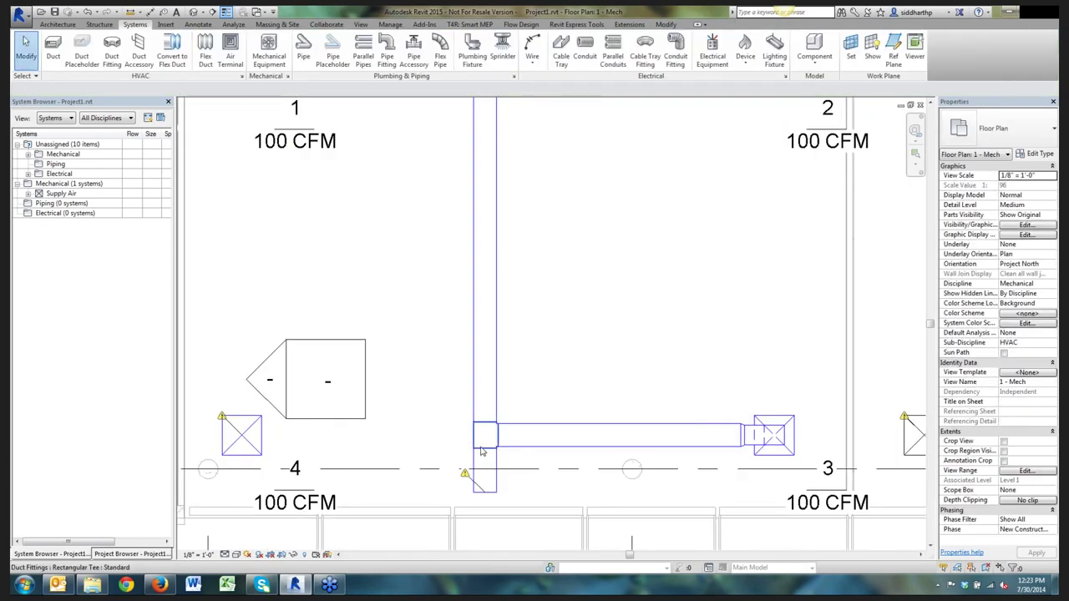
pyautogui.click(483, 449)
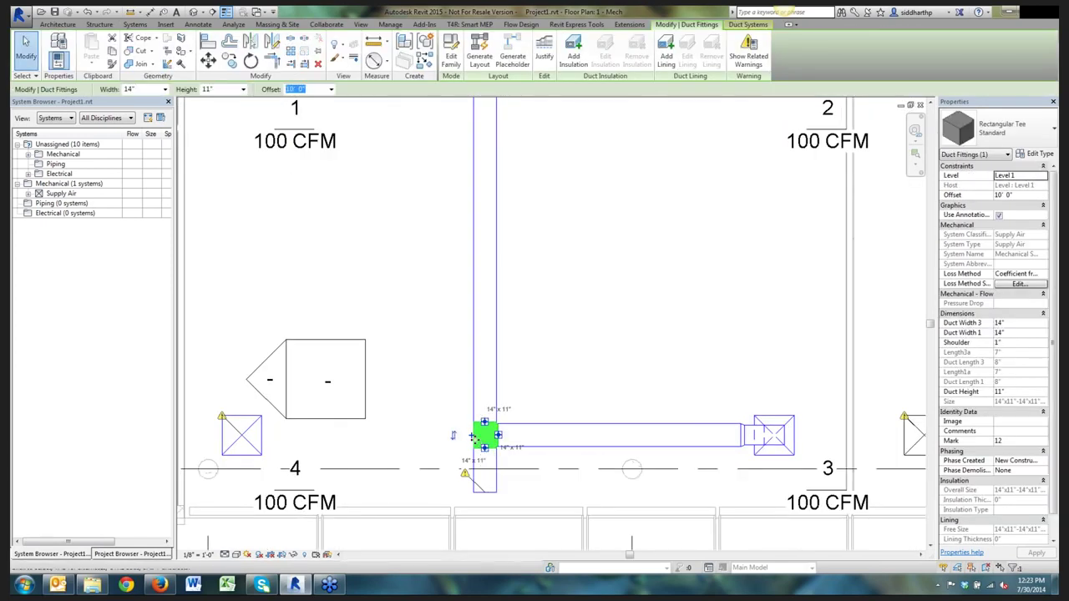
pyautogui.scroll(1, 473, 436)
pyautogui.scroll(1, 473, 436)
pyautogui.press('Delete')
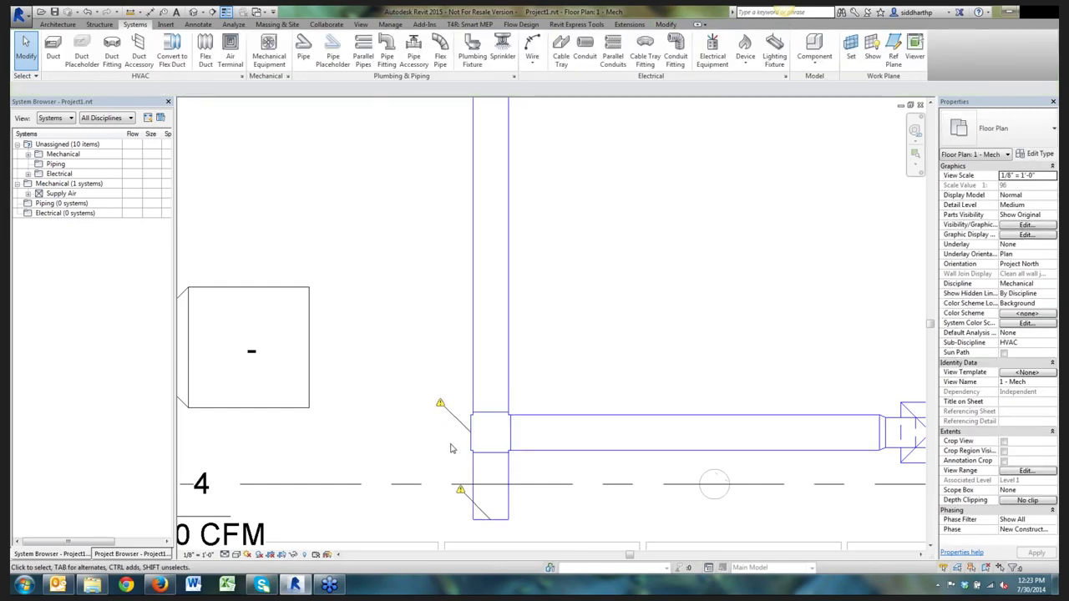
# Draw a 14" x 11" branch duct from the new cross fitting's open connector to supply diffuser 4, connecting to its connector
pyautogui.press('t')
pyautogui.click(473, 435)
pyautogui.moveTo(334, 447); pyautogui.dragTo(538, 449, button='middle')
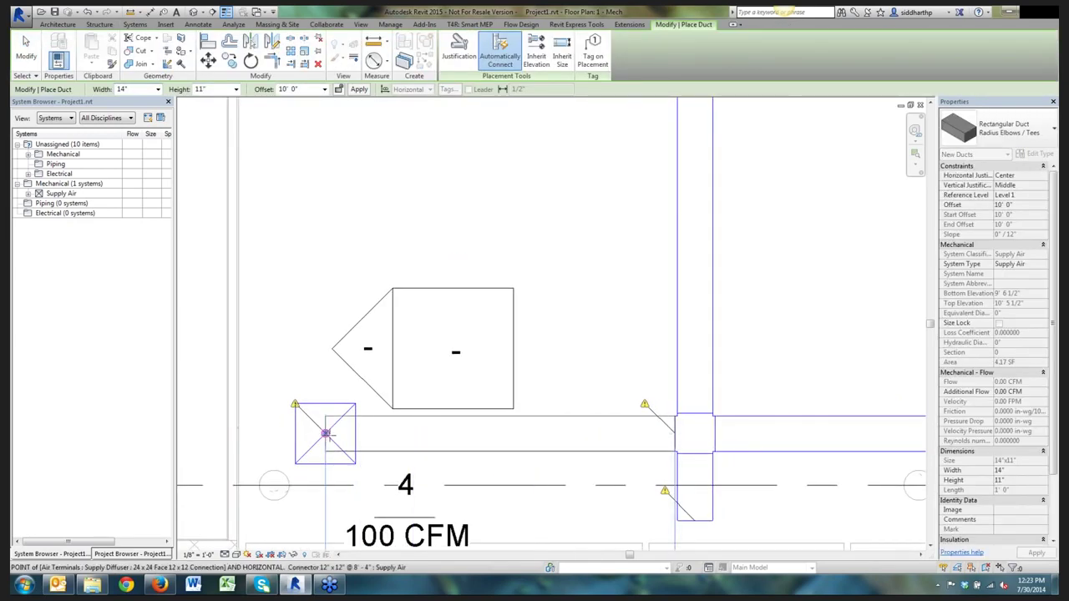
pyautogui.press('Escape')
pyautogui.moveTo(573, 477); pyautogui.dragTo(624, 424, button='middle')
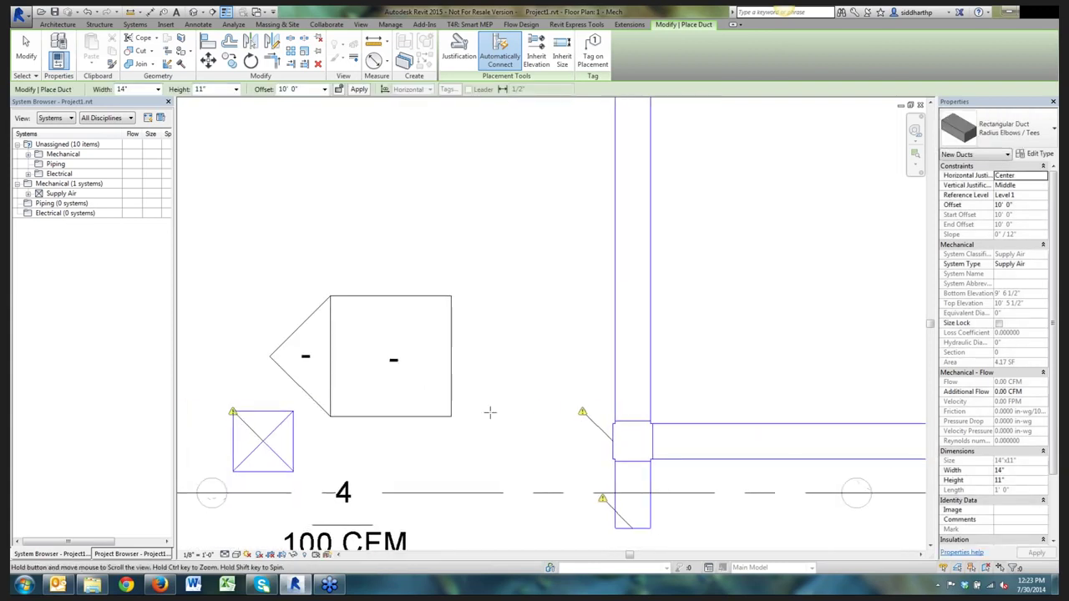
pyautogui.scroll(-1, 624, 425)
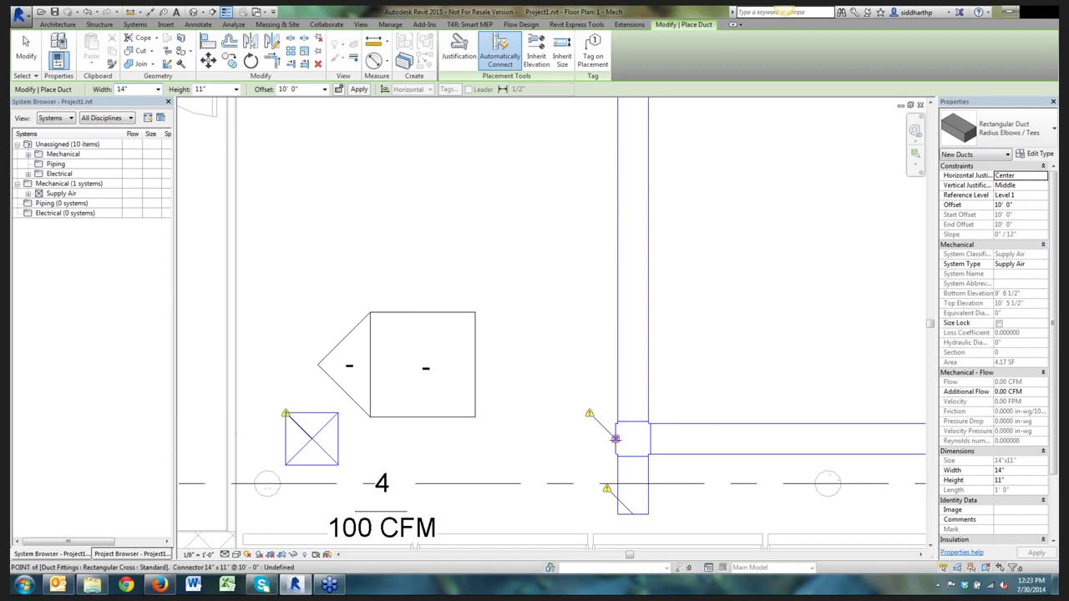
pyautogui.click(618, 438)
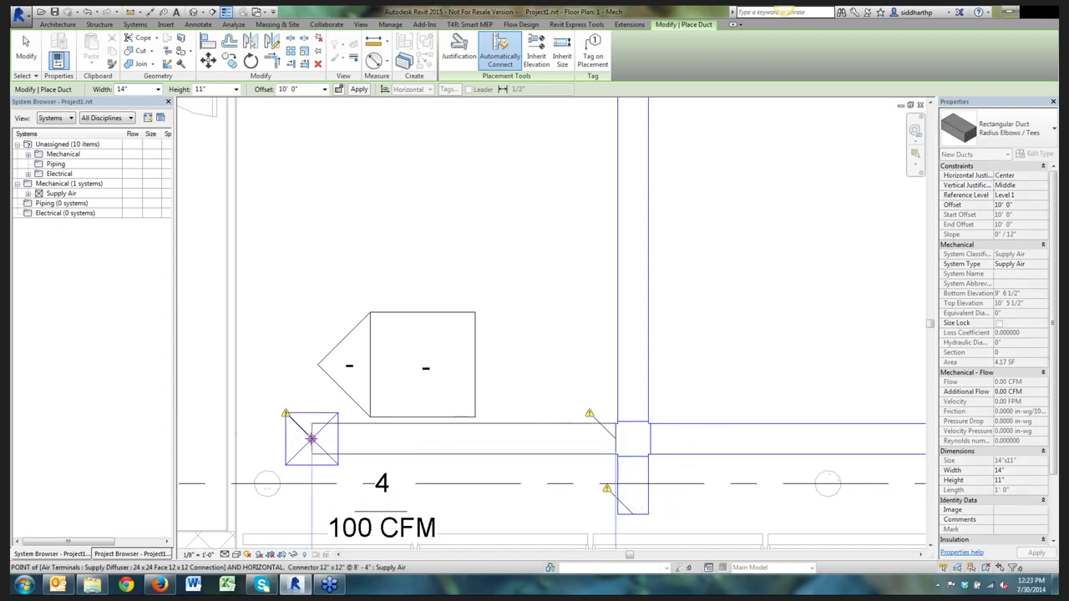
pyautogui.click(307, 437)
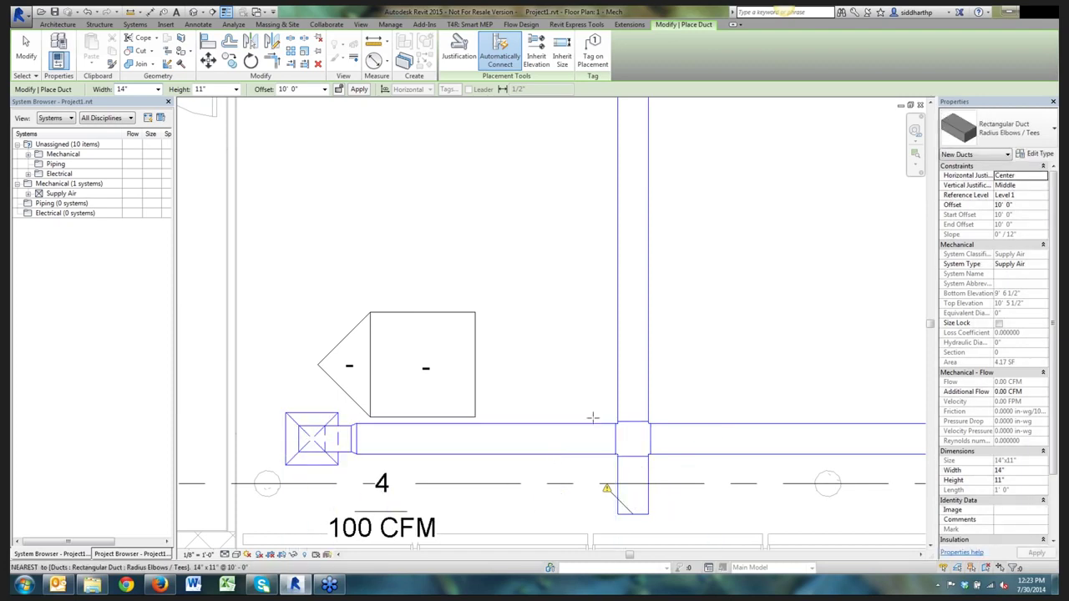
# Convert the rectangular tee where diffuser 1's branch meets the main duct into a cross fitting
pyautogui.moveTo(522, 454); pyautogui.dragTo(455, 454, button='middle')
pyautogui.scroll(-1, 454, 454)
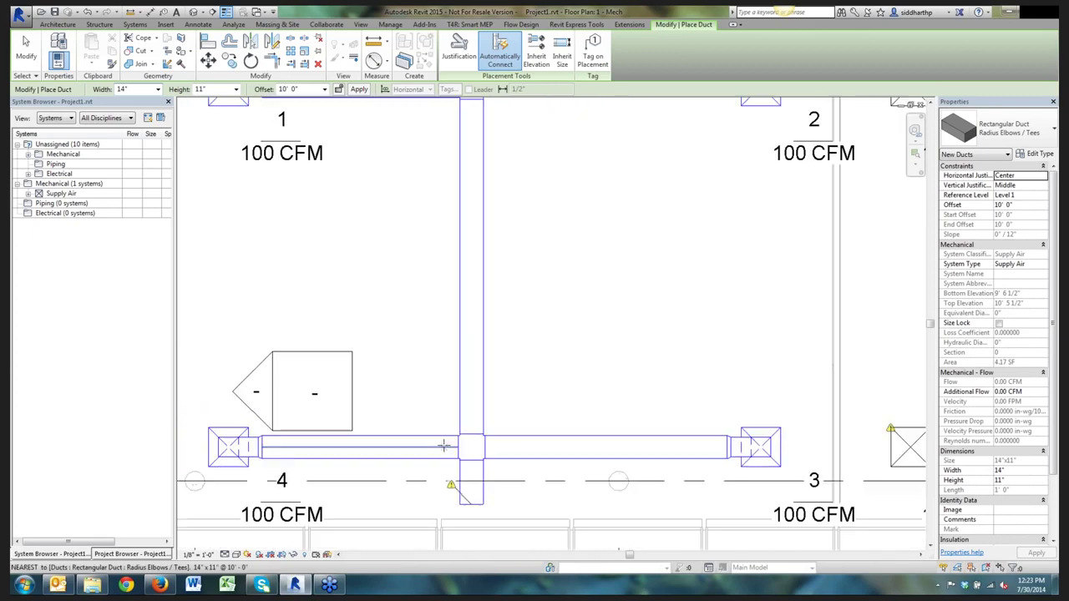
pyautogui.moveTo(439, 384); pyautogui.dragTo(482, 483, button='middle')
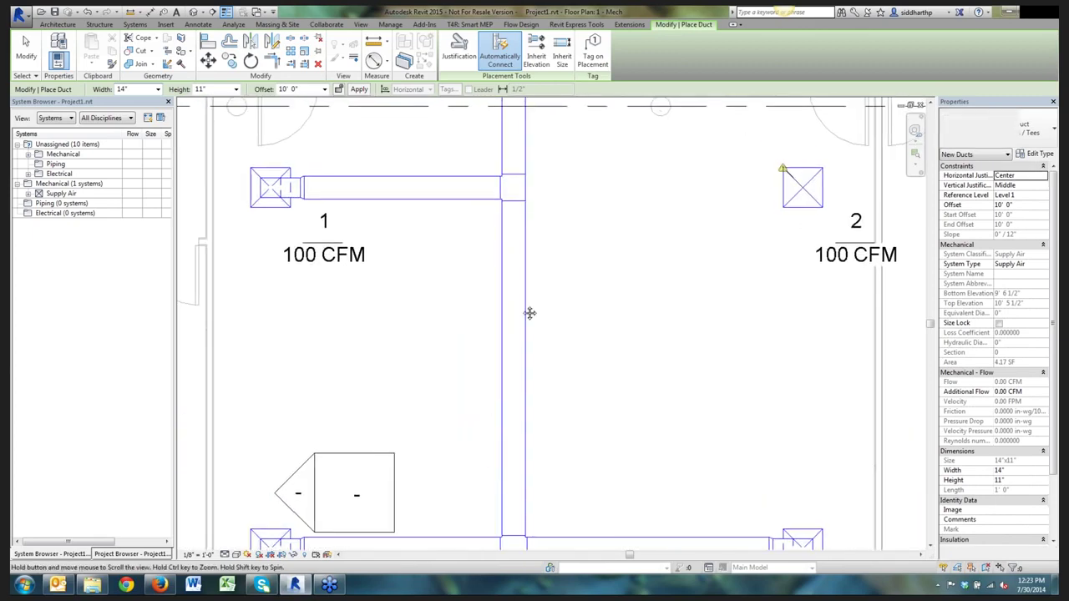
pyautogui.moveTo(537, 239); pyautogui.dragTo(507, 344, button='middle')
pyautogui.press('Escape')
pyautogui.press('Escape')
pyautogui.click(501, 296)
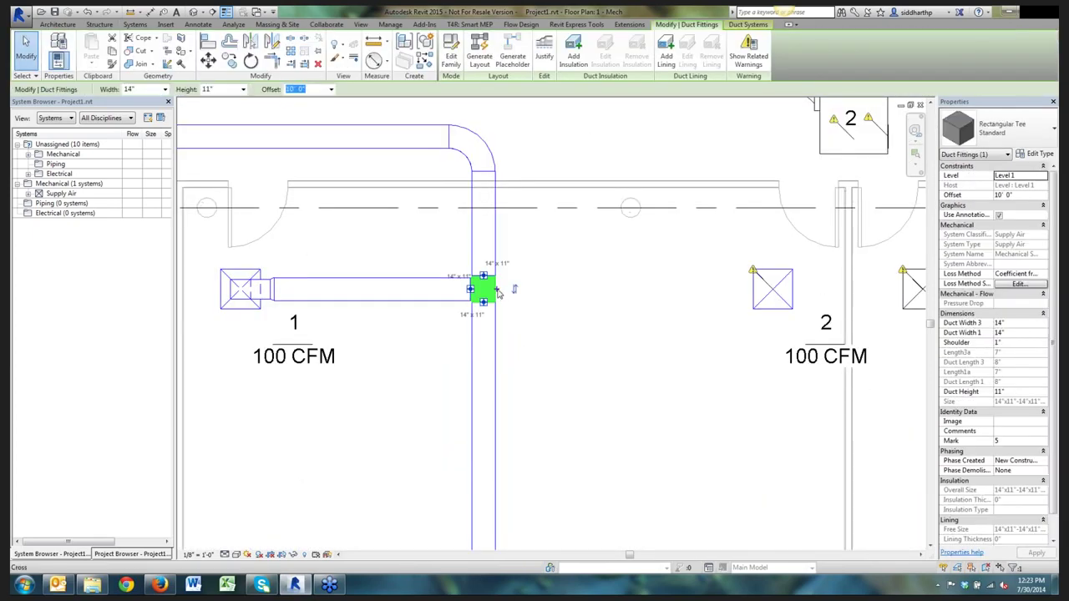
pyautogui.click(502, 292)
# Draw a 14" x 11" branch duct from the cross fitting beside diffuser 1's branch to supply diffuser 2, connecting to its connector
pyautogui.press('d')
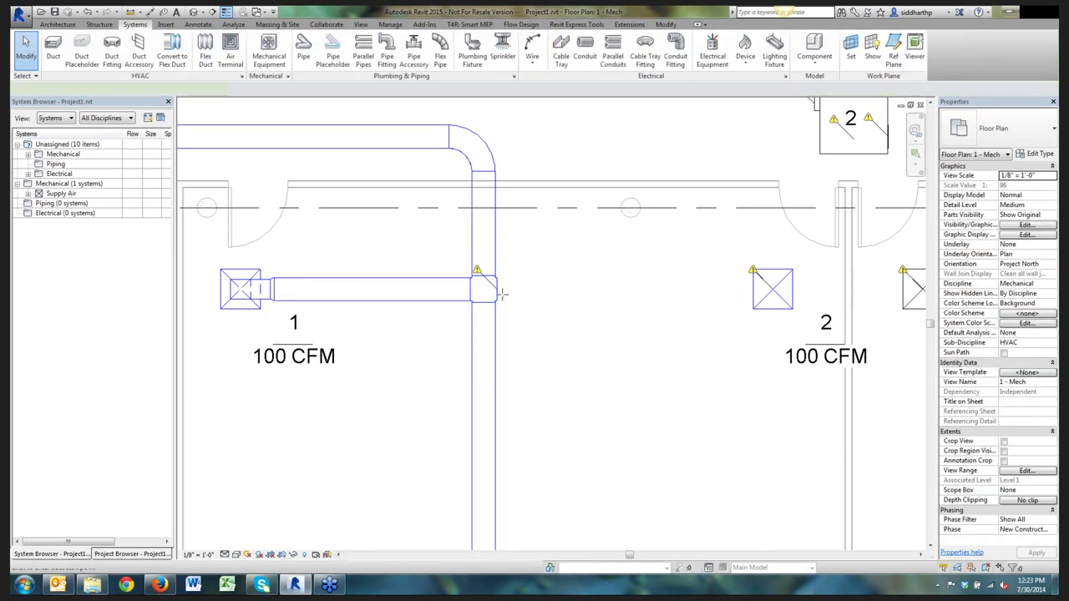
pyautogui.press('a')
pyautogui.click(496, 290)
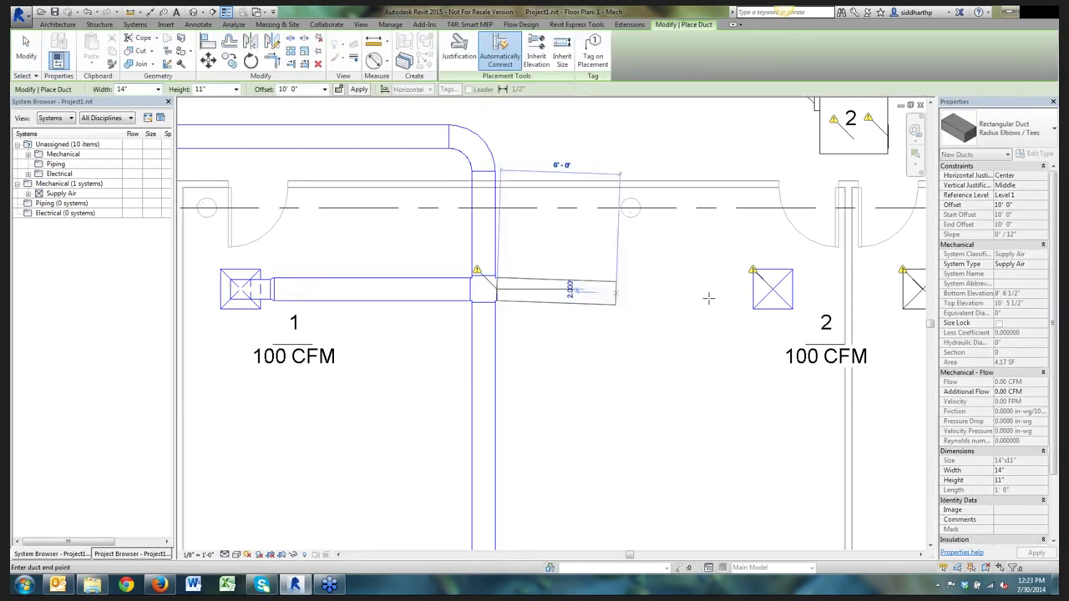
pyautogui.click(773, 289)
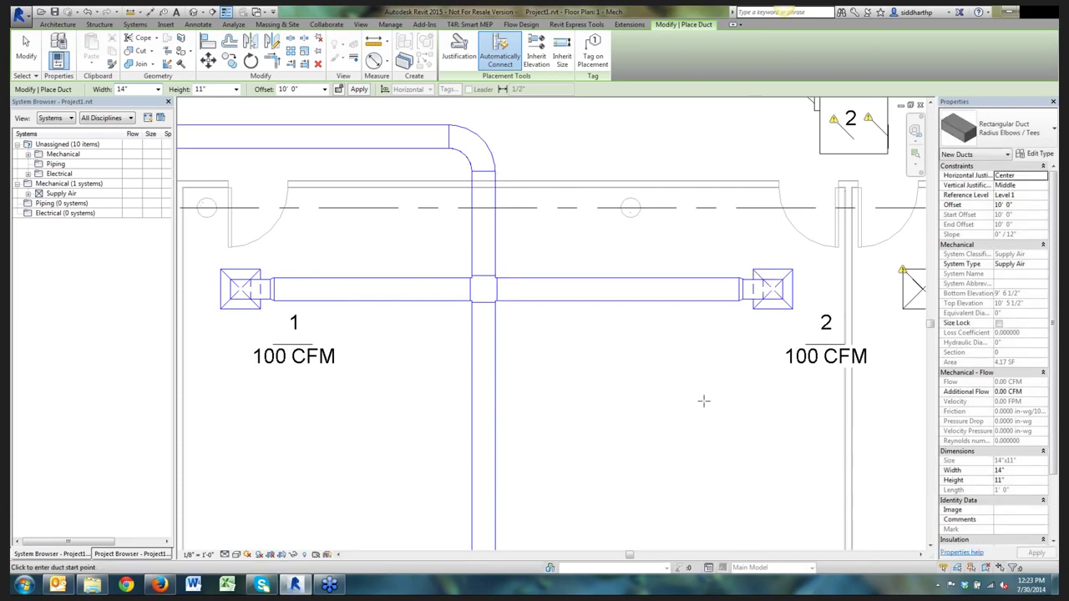
pyautogui.scroll(-3, 704, 402)
pyautogui.moveTo(637, 446); pyautogui.dragTo(618, 346, button='middle')
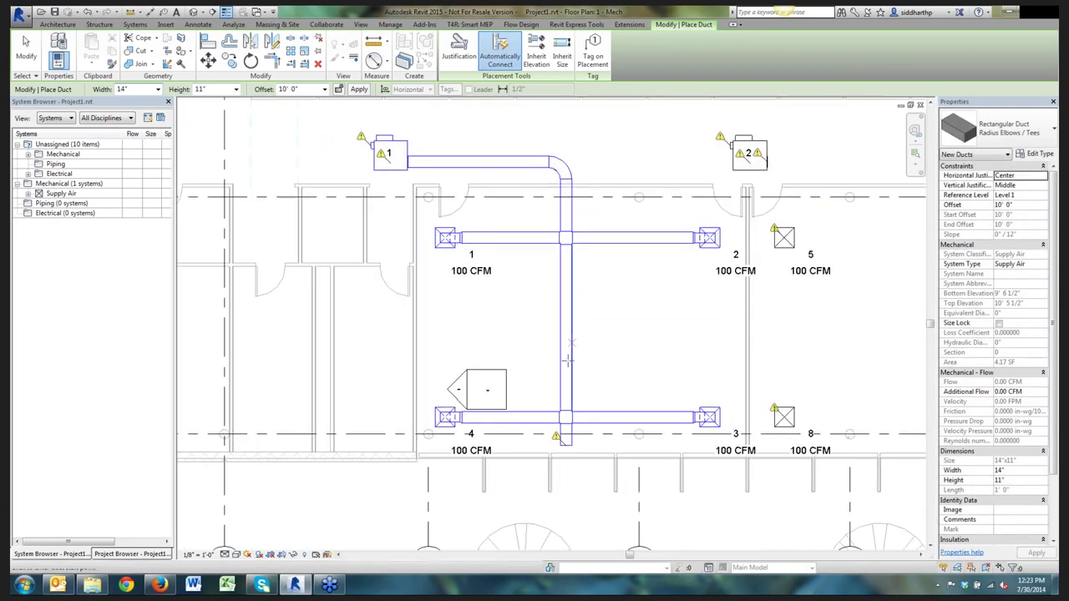
pyautogui.press('Escape')
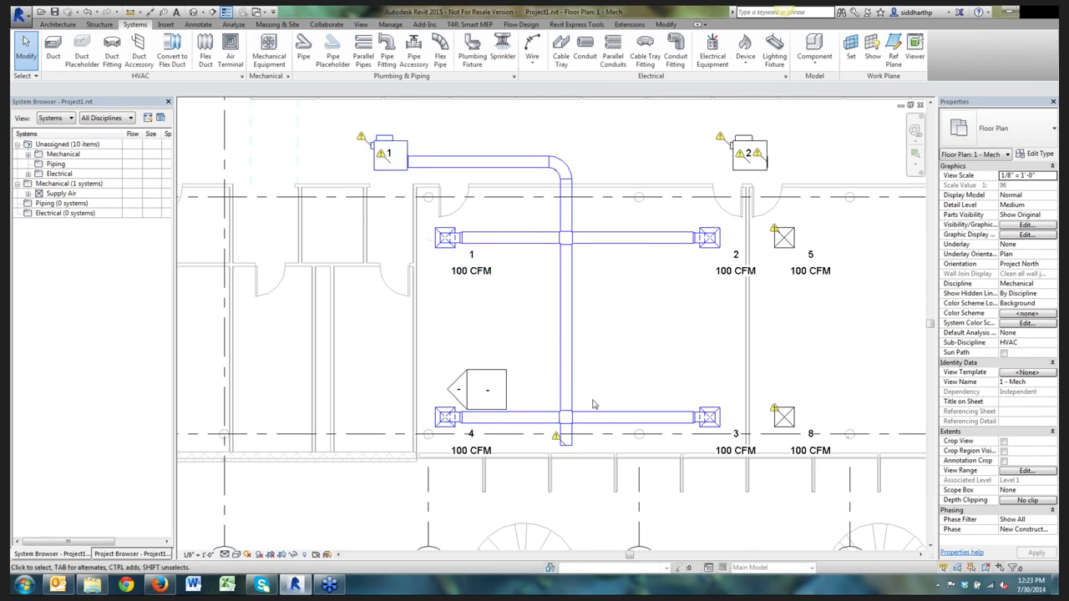
pyautogui.moveTo(593, 404); pyautogui.dragTo(560, 317, button='middle')
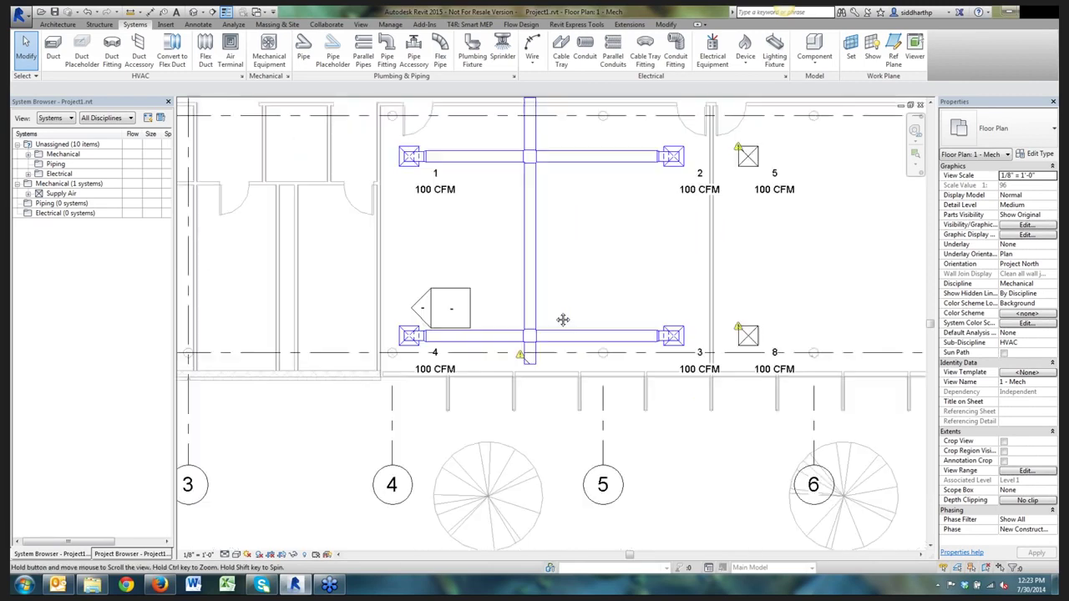
pyautogui.click(529, 291)
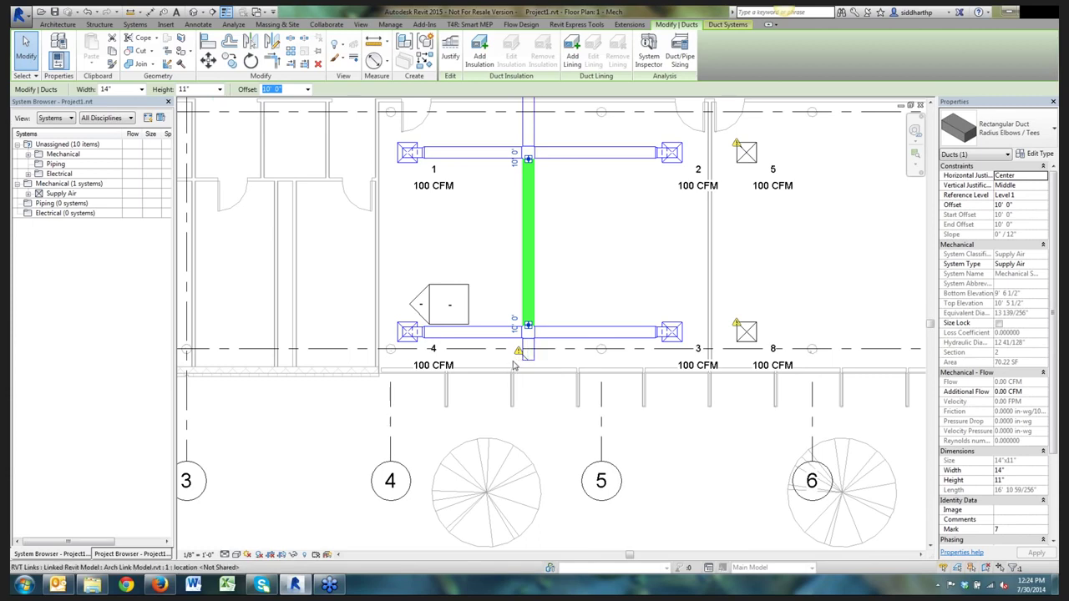
pyautogui.moveTo(515, 362); pyautogui.dragTo(516, 379, button='middle')
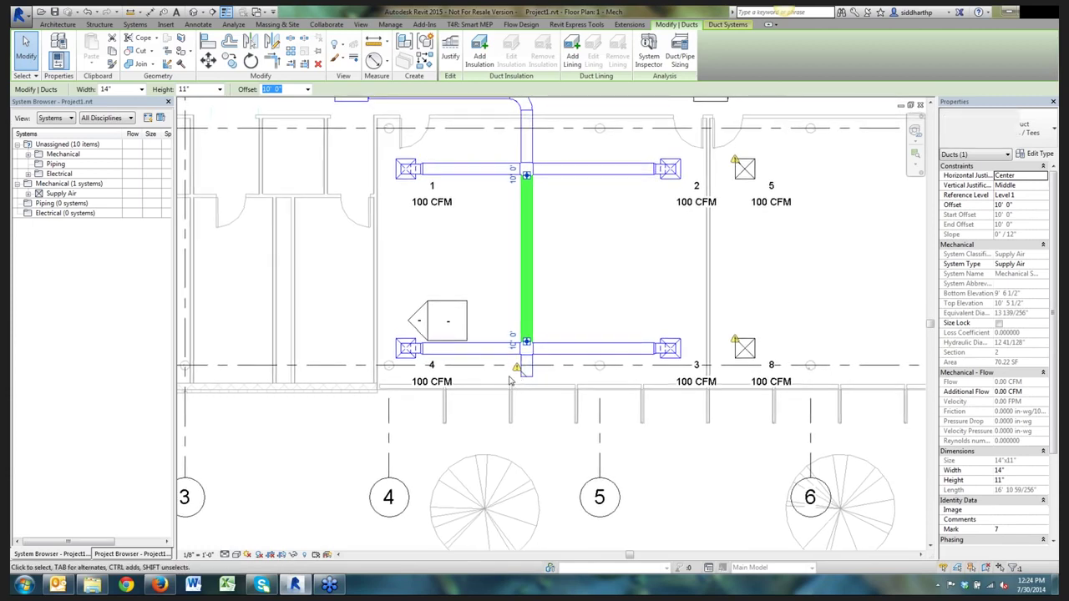
pyautogui.scroll(2, 528, 380)
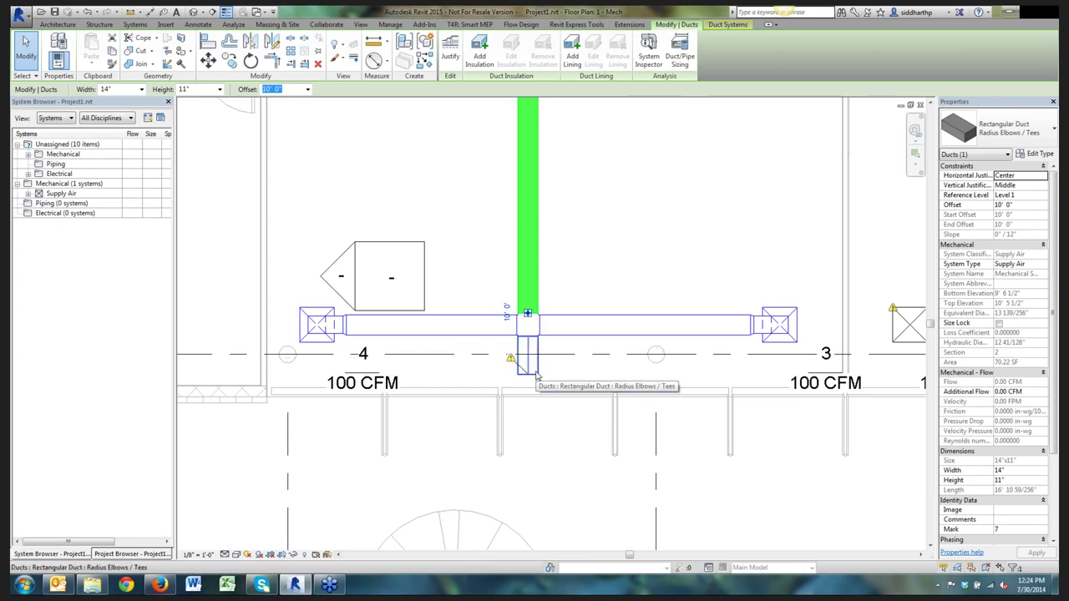
pyautogui.click(533, 368)
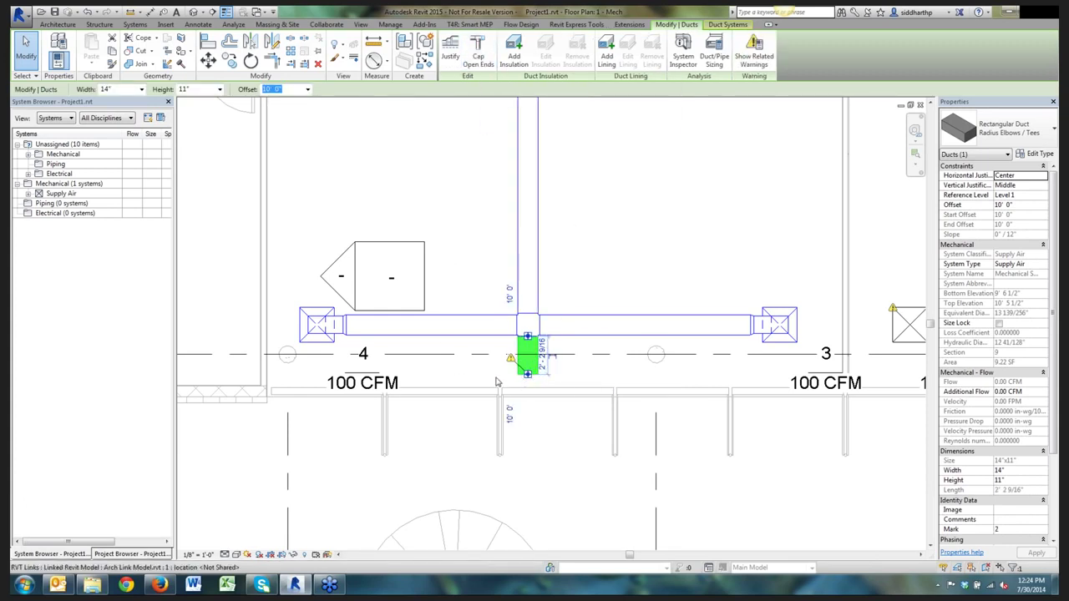
pyautogui.click(222, 125)
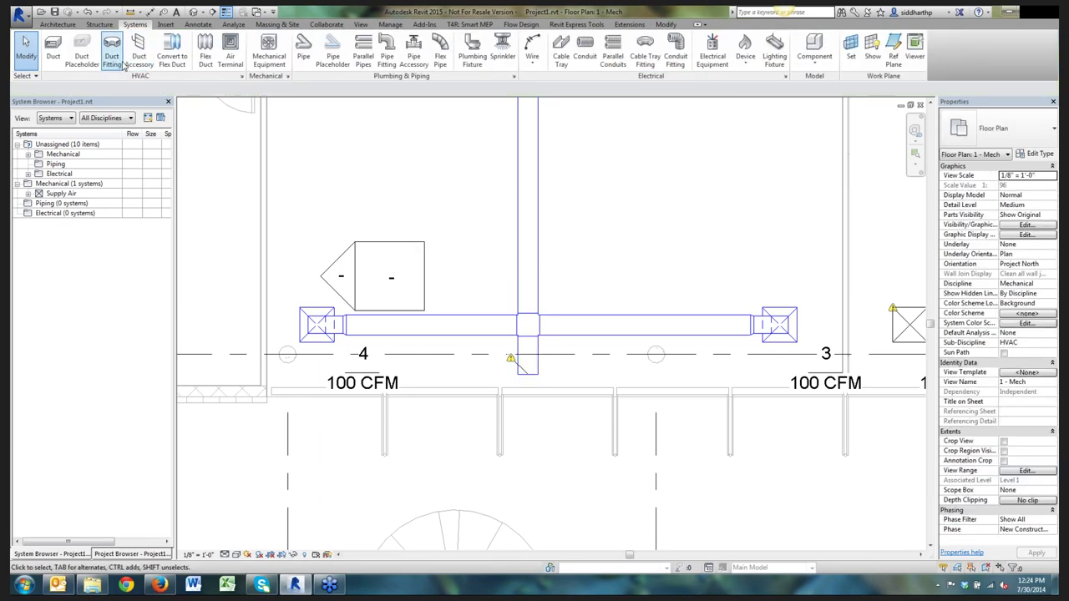
# Try to place a standard Rectangular Endcap duct fitting on the main duct's open end below the lower branches
pyautogui.click(118, 65)
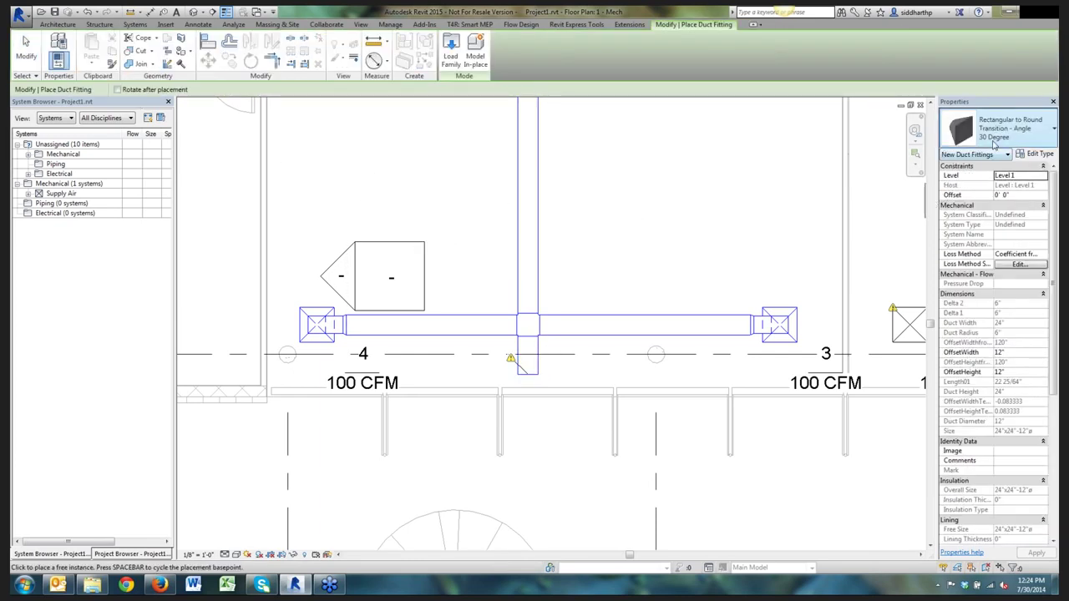
pyautogui.click(992, 144)
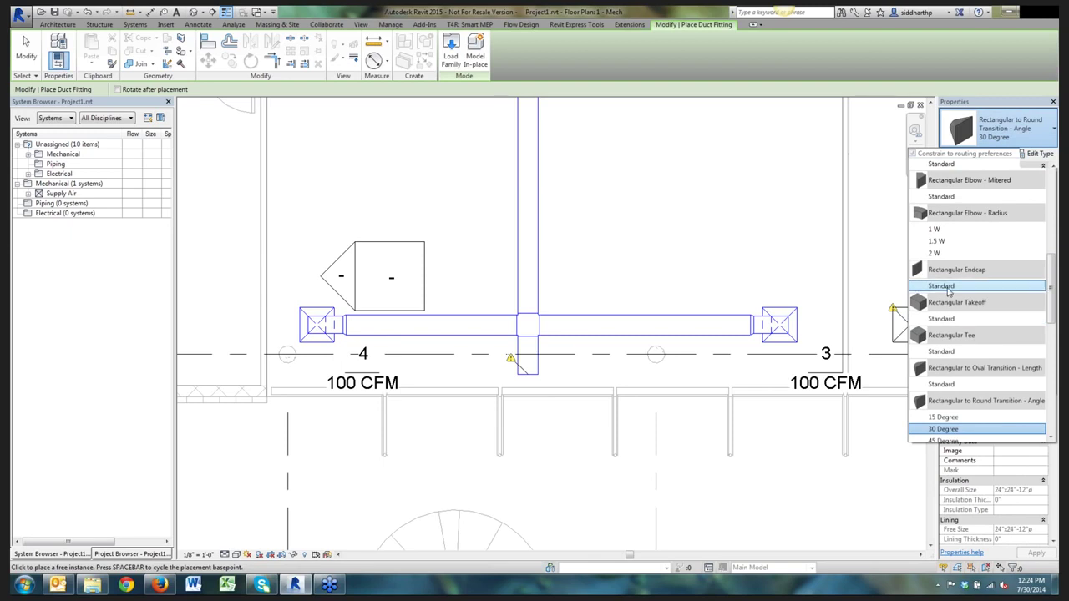
pyautogui.scroll(-2, 949, 355)
pyautogui.scroll(1, 951, 355)
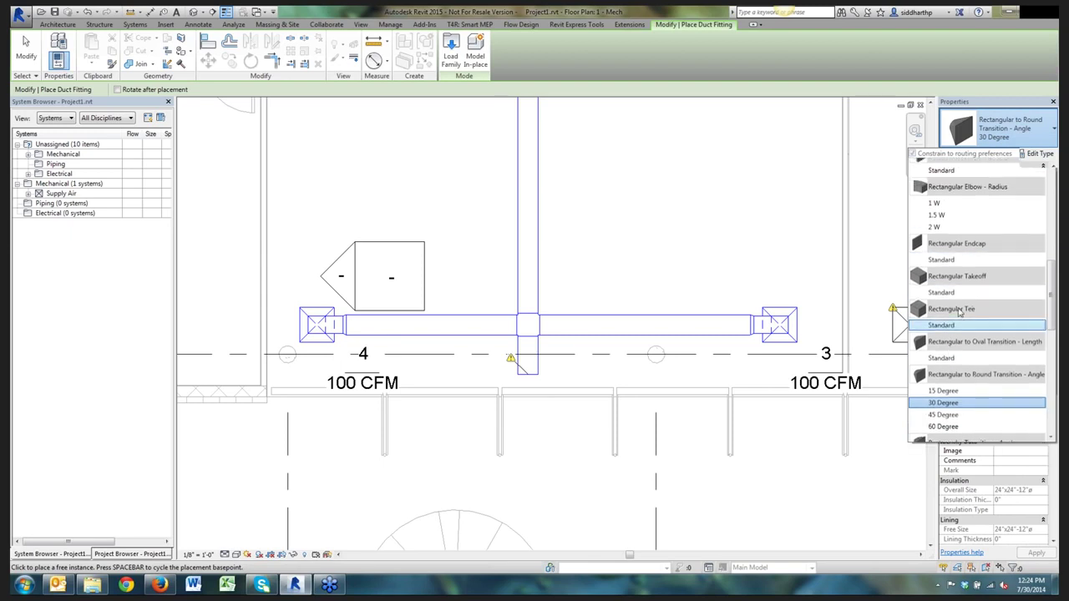
pyautogui.click(958, 261)
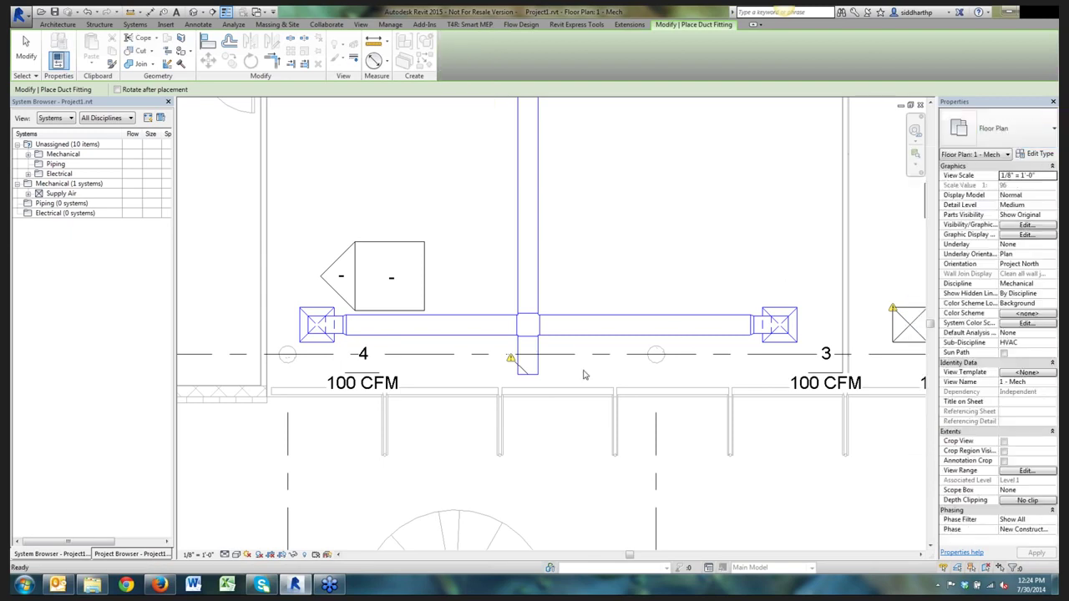
pyautogui.click(528, 373)
pyautogui.press('Escape')
pyautogui.press('Escape')
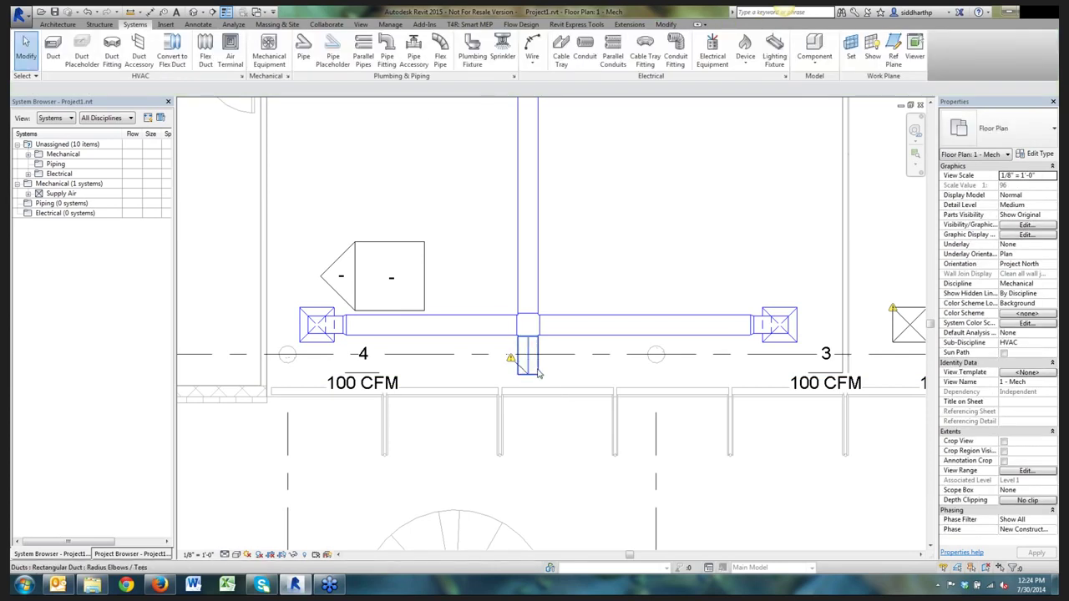
# Cap the open end of the short main duct segment beyond the branches to diffusers 3 and 4
pyautogui.click(535, 375)
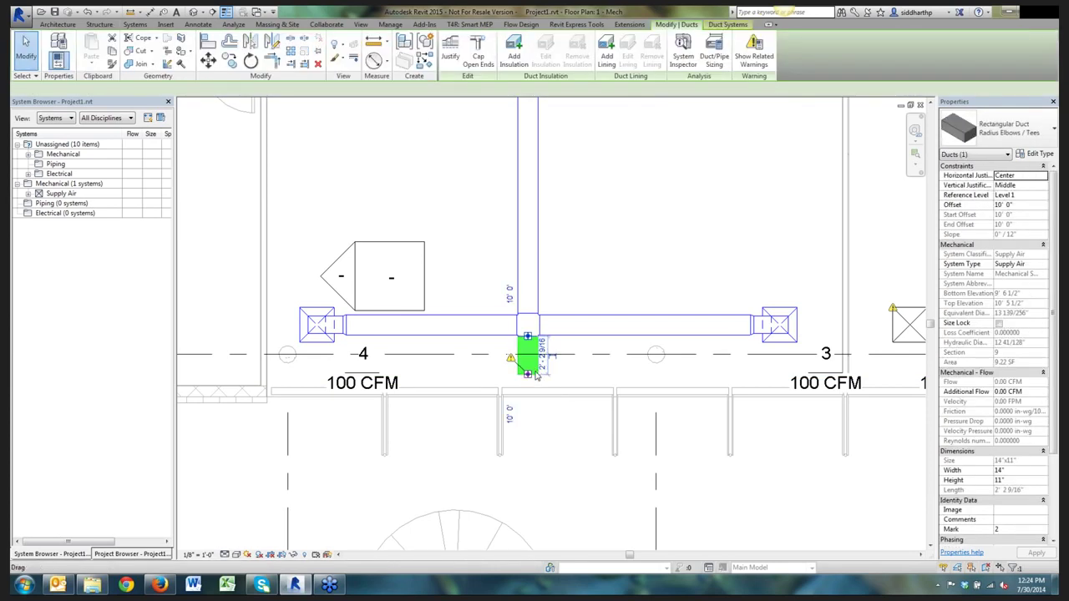
pyautogui.click(477, 58)
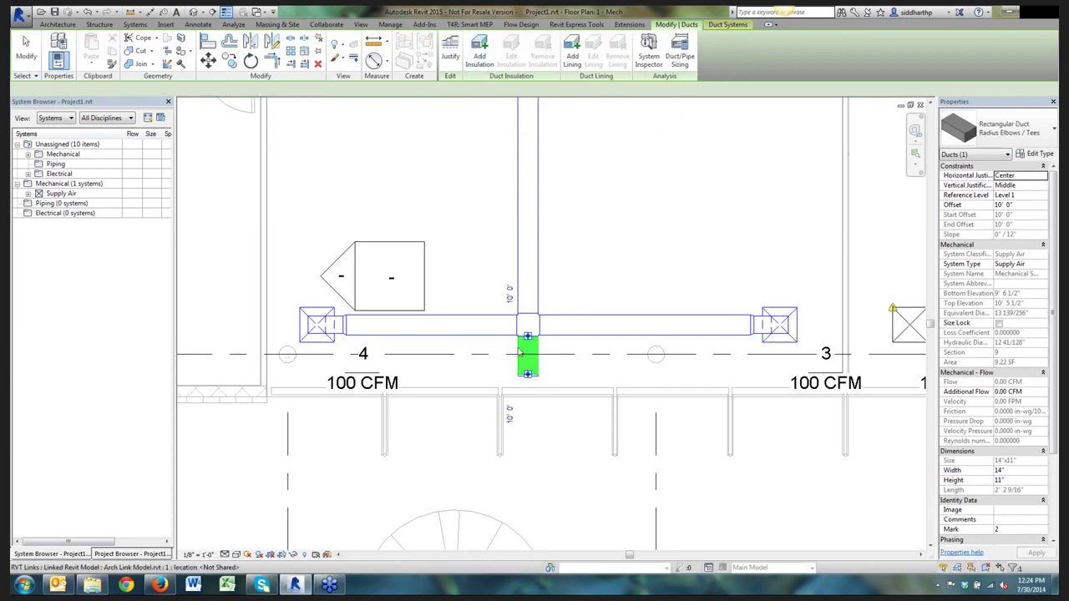
pyautogui.press('Escape')
pyautogui.scroll(4, 534, 380)
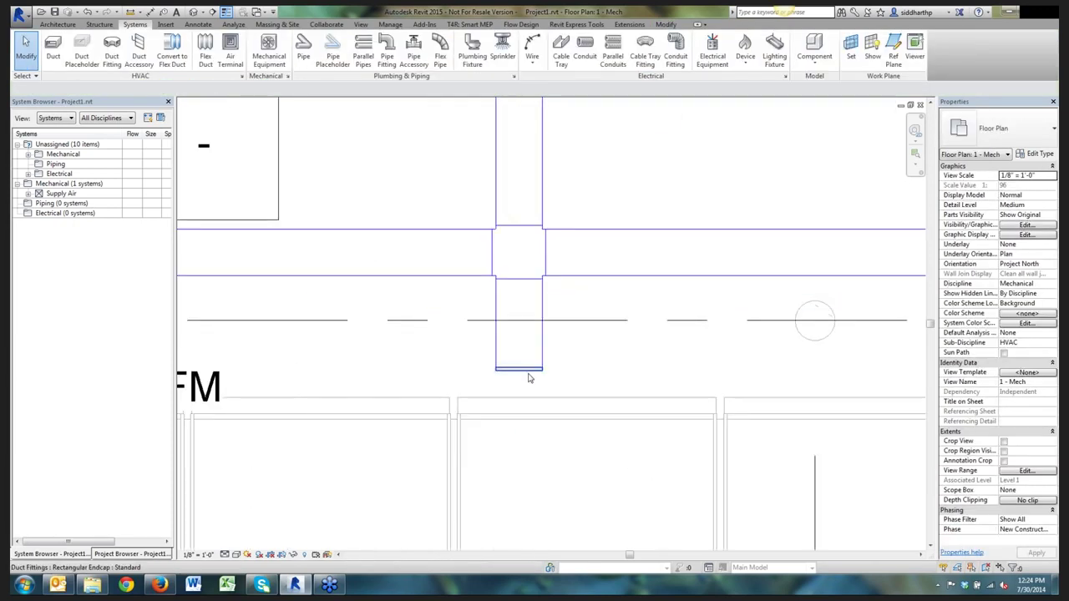
# Inspect the Rectangular Endcap fitted on the main duct's open end in the first room
pyautogui.click(526, 375)
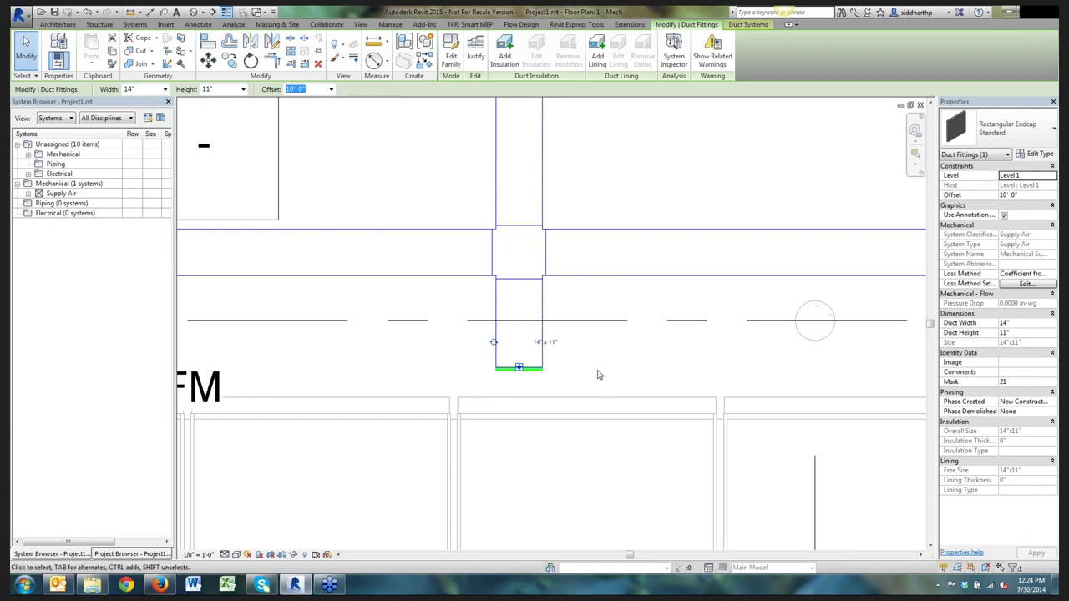
pyautogui.click(573, 303)
pyautogui.scroll(-3, 577, 442)
pyautogui.scroll(-2, 569, 438)
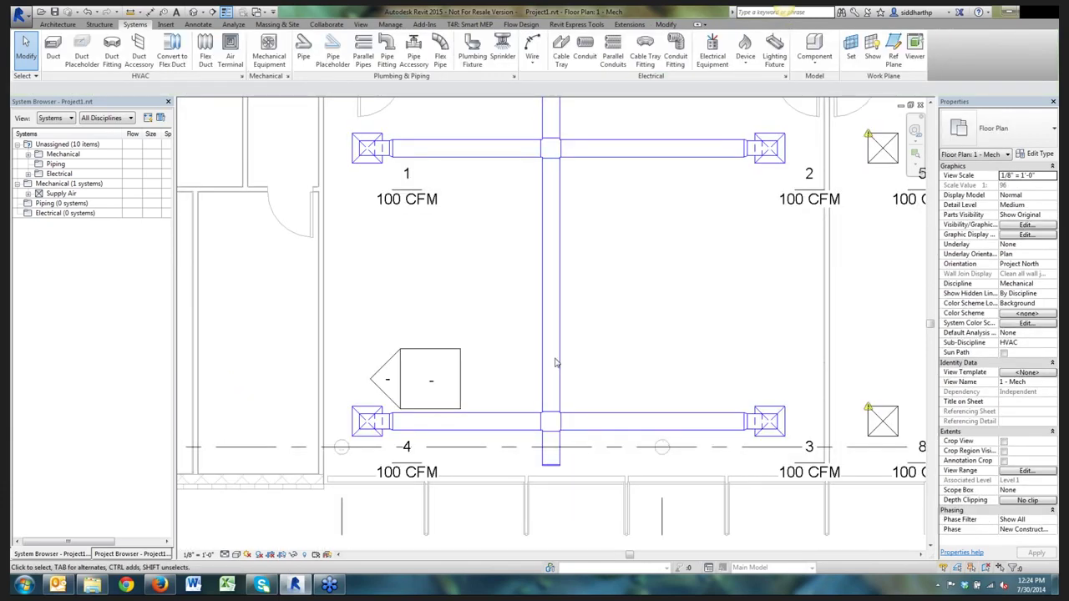
# Check the airflow properties of the main duct segment between the branches, the two segments upstream of them, and VAV unit 1
pyautogui.click(558, 364)
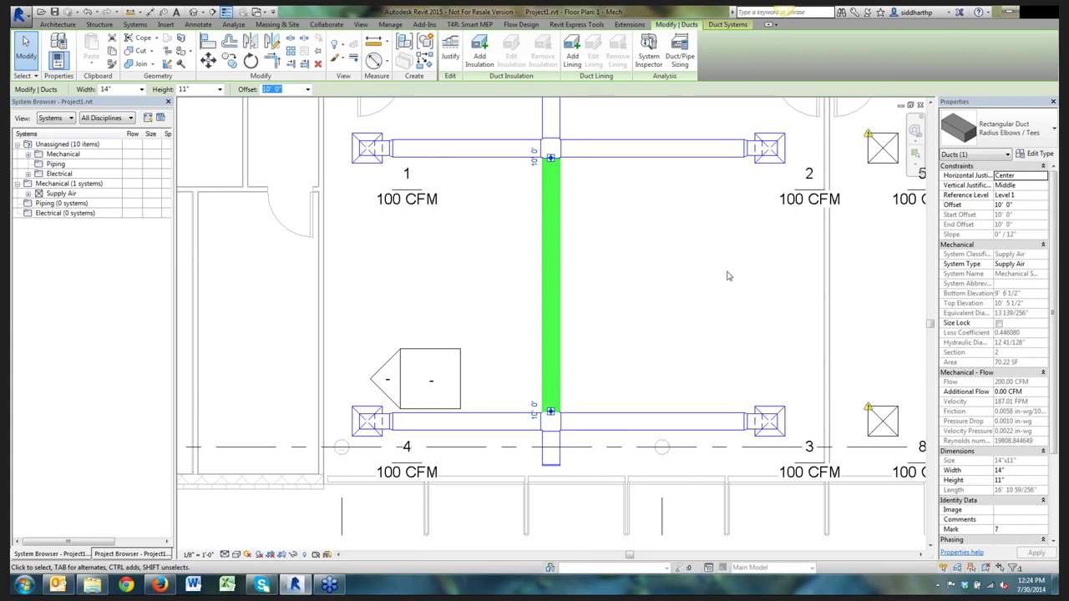
pyautogui.moveTo(686, 300); pyautogui.dragTo(582, 347, button='middle')
pyautogui.moveTo(584, 288); pyautogui.dragTo(631, 397, button='middle')
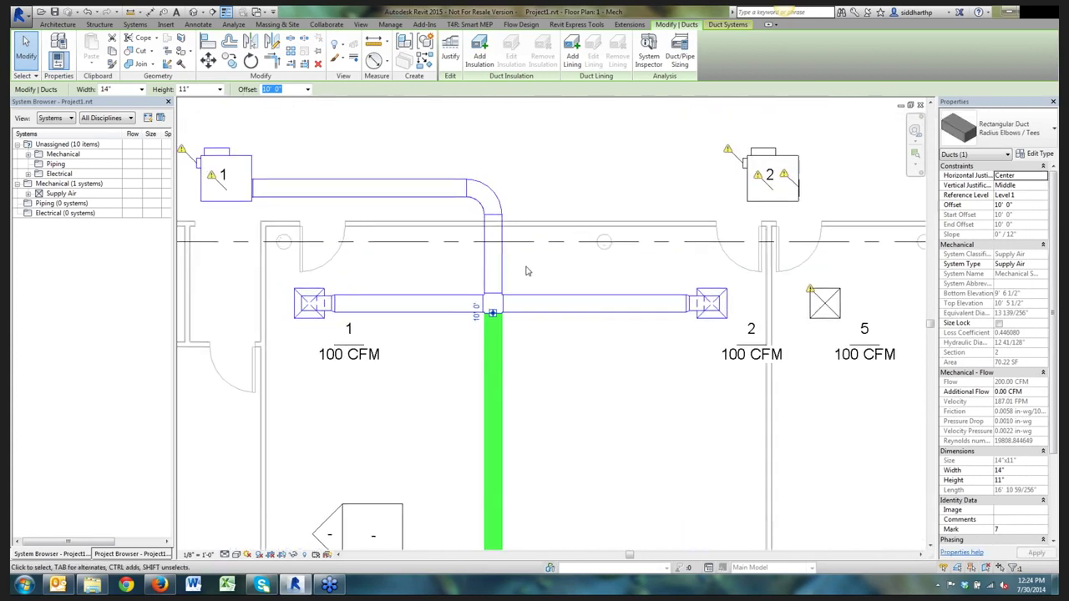
pyautogui.click(493, 259)
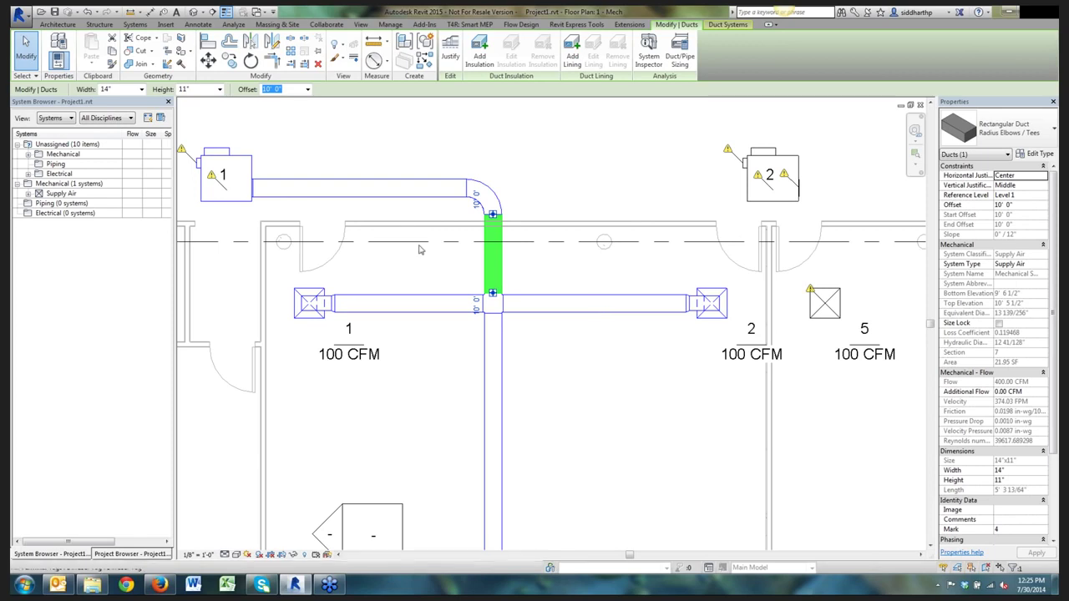
pyautogui.click(354, 204)
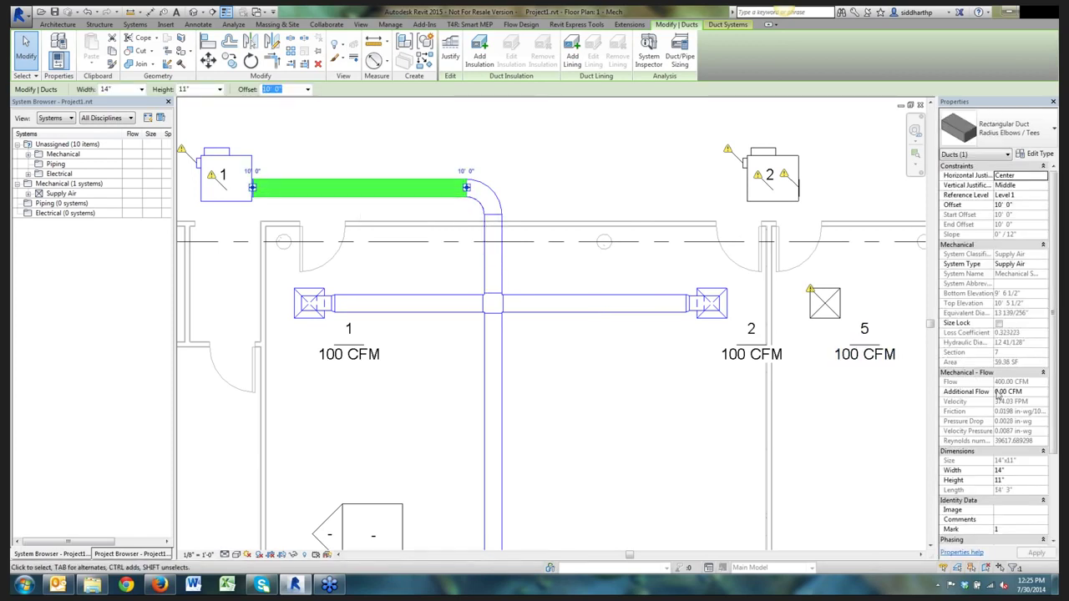
pyautogui.click(247, 200)
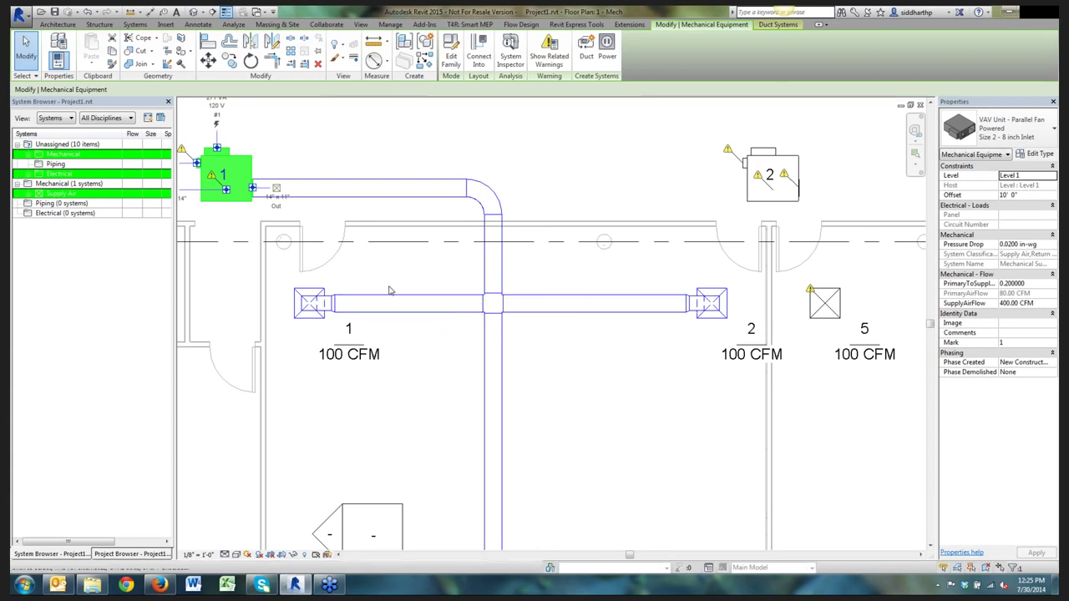
pyautogui.press('Escape')
# Examine VAV unit 2 and supply diffuser 5 in the neighbouring room against the finished VAV unit 1 duct layout
pyautogui.scroll(-2, 496, 306)
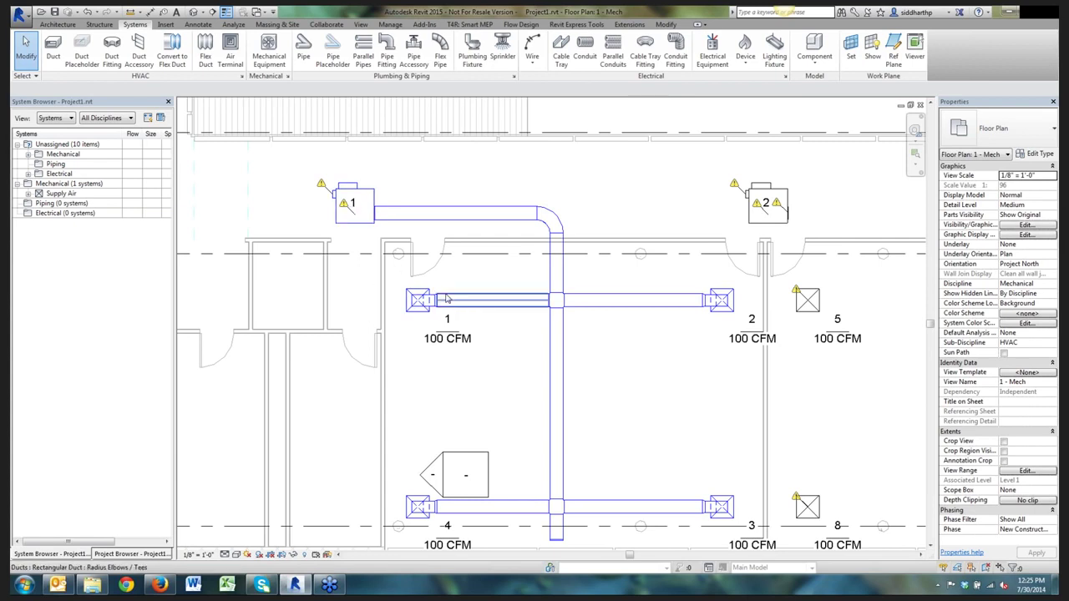
pyautogui.moveTo(428, 272); pyautogui.dragTo(393, 229, button='middle')
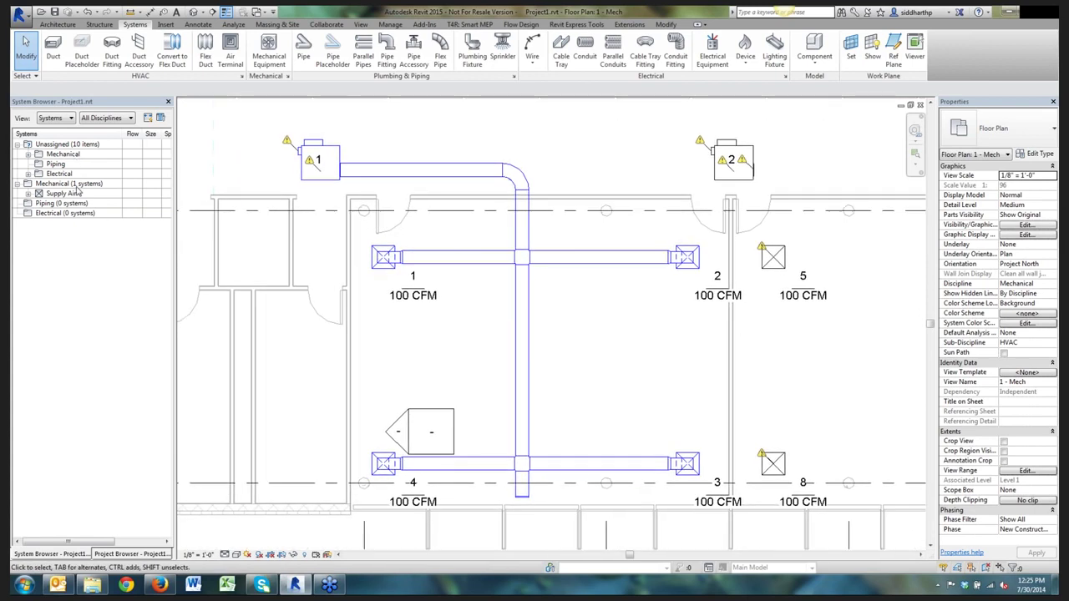
pyautogui.moveTo(498, 250); pyautogui.dragTo(398, 238, button='middle')
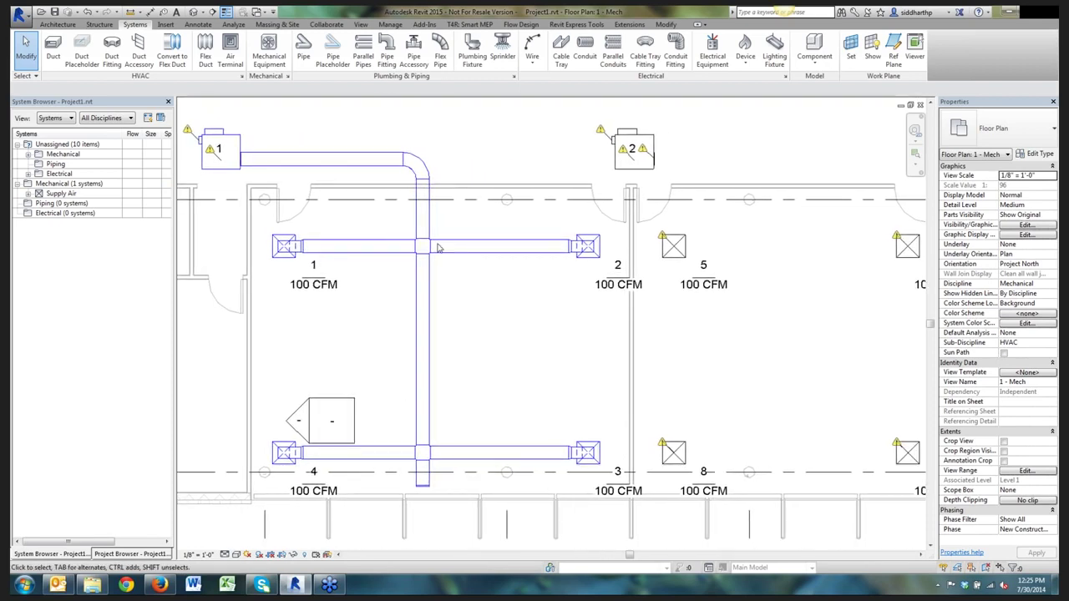
pyautogui.scroll(-1, 438, 248)
pyautogui.moveTo(601, 261); pyautogui.dragTo(518, 249, button='middle')
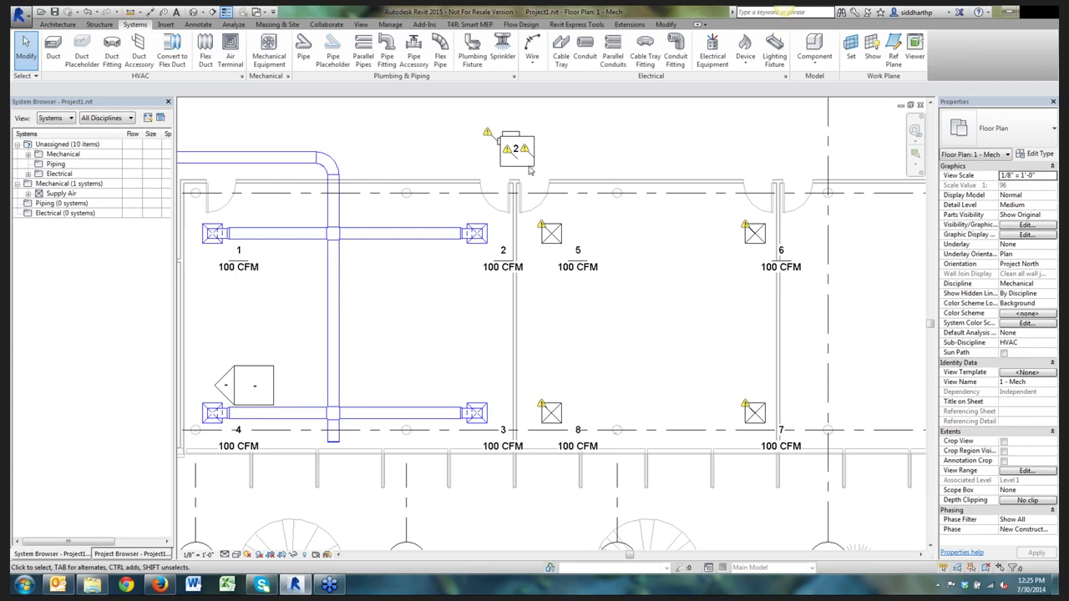
pyautogui.click(553, 233)
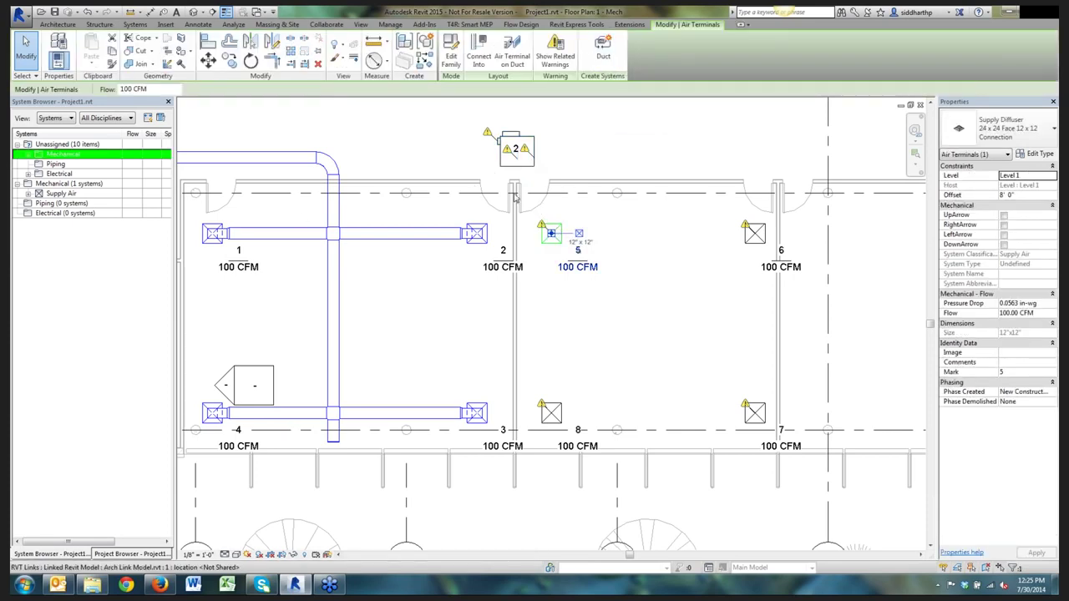
pyautogui.moveTo(353, 203); pyautogui.dragTo(433, 237, button='middle')
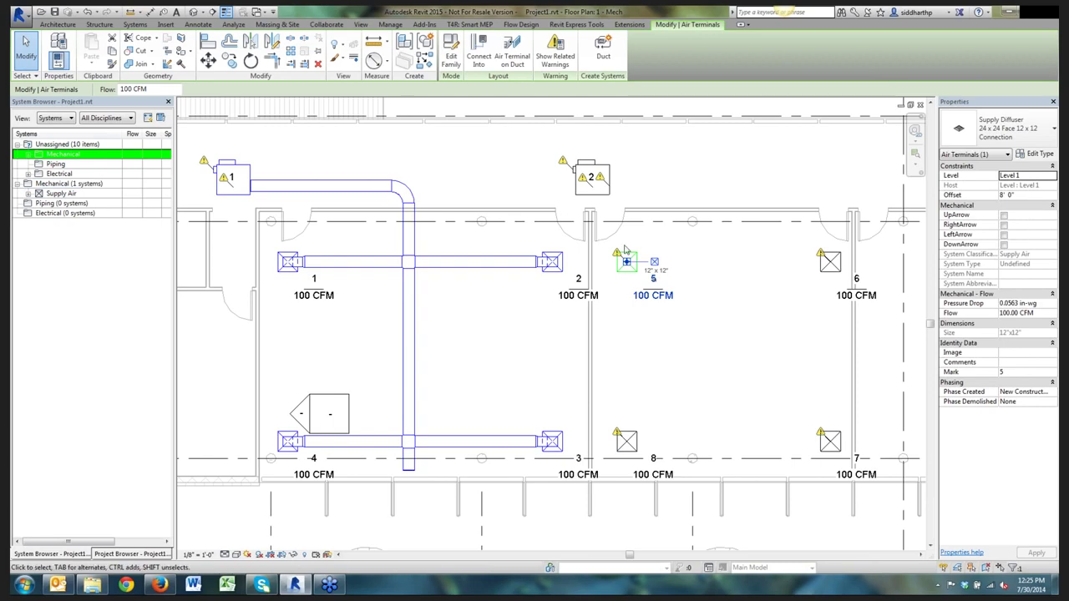
pyautogui.moveTo(626, 251); pyautogui.dragTo(530, 232, button='middle')
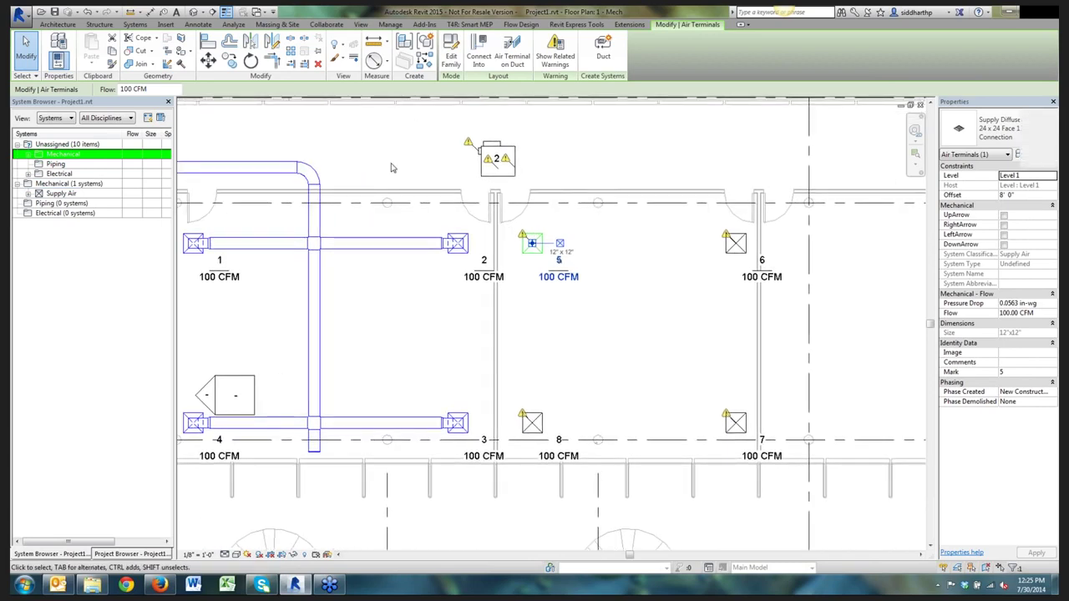
pyautogui.press('Escape')
# Draw a 14" x 11" main duct at 10' 0" offset from VAV unit 2's outlet, turning 90° for about 29' between the room's diffusers
pyautogui.click(53, 52)
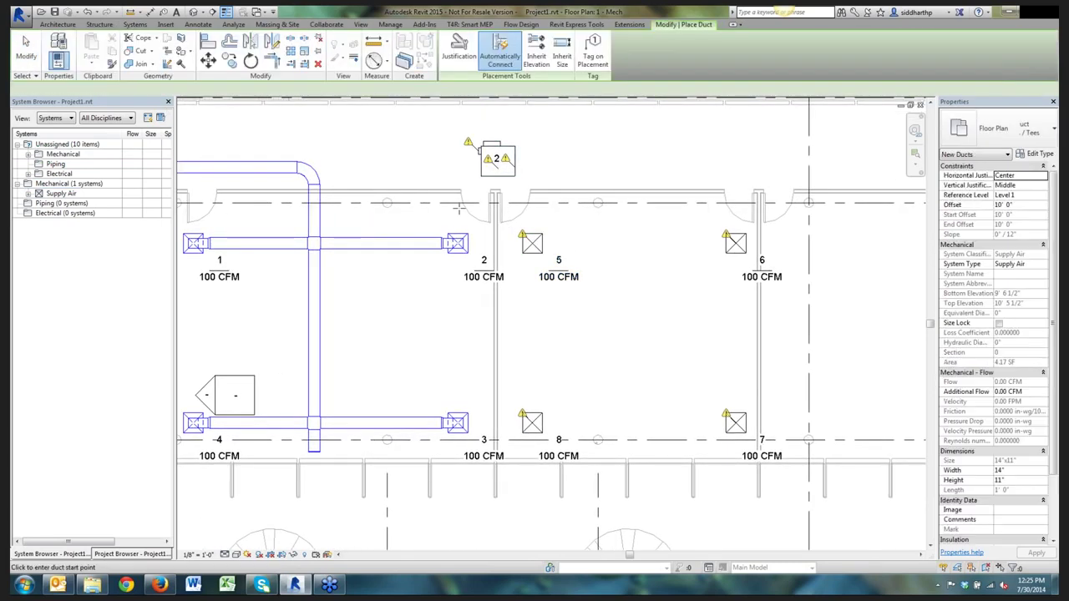
pyautogui.click(515, 167)
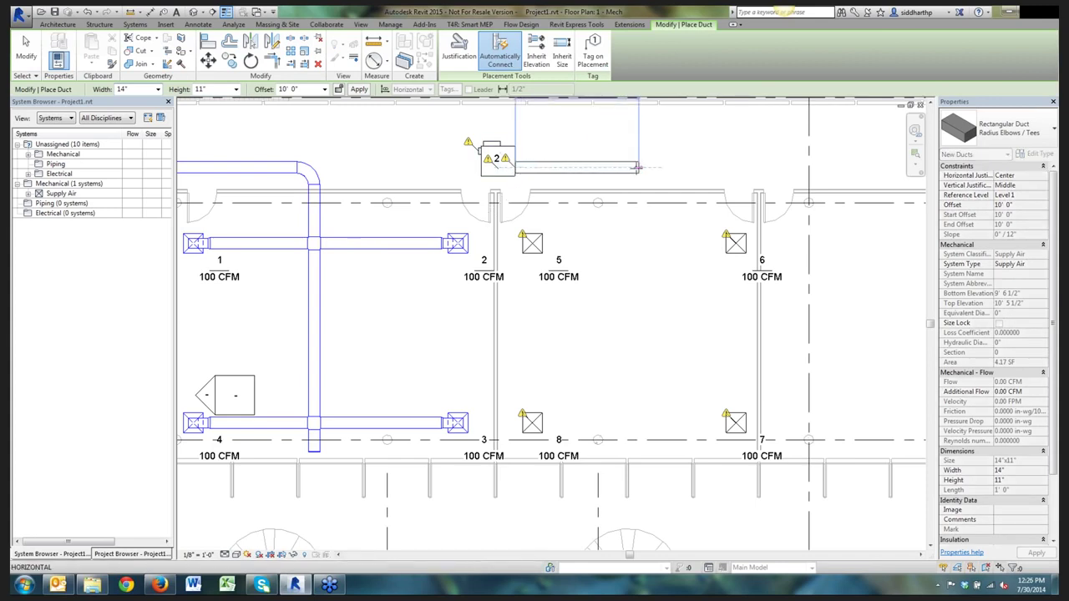
pyautogui.click(628, 167)
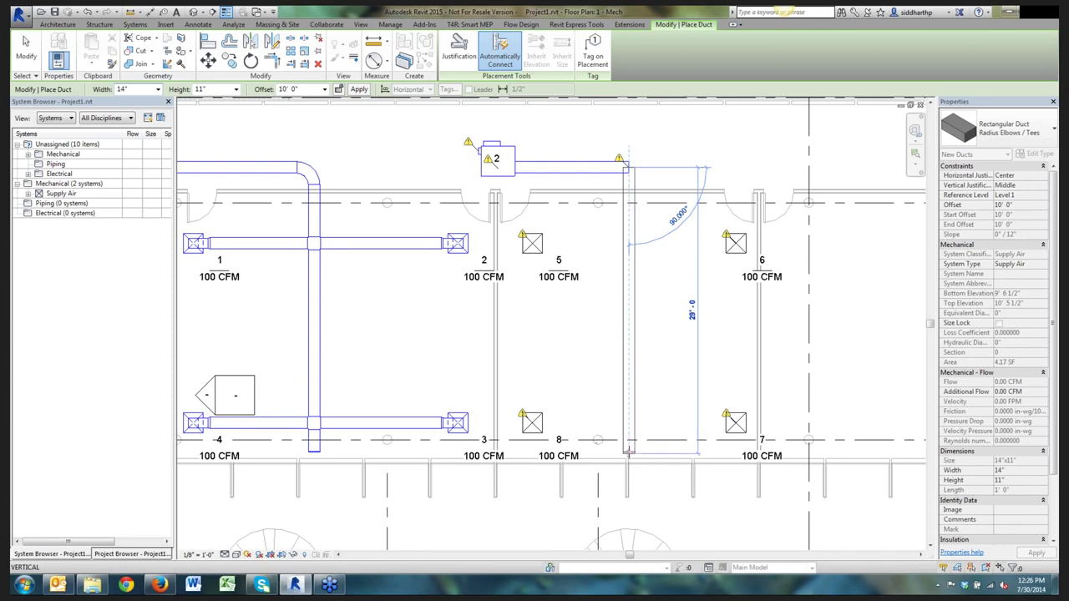
pyautogui.click(629, 453)
pyautogui.press('Escape')
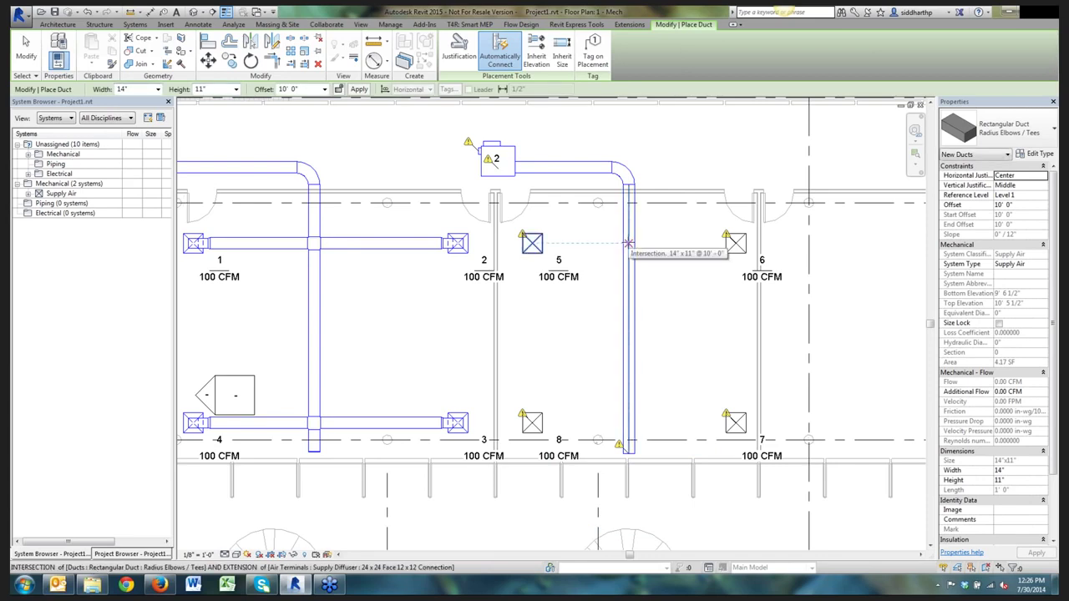
# Draw a straight 14" x 11" branch duct from VAV unit 2's main duct to supply diffuser 5
pyautogui.click(628, 243)
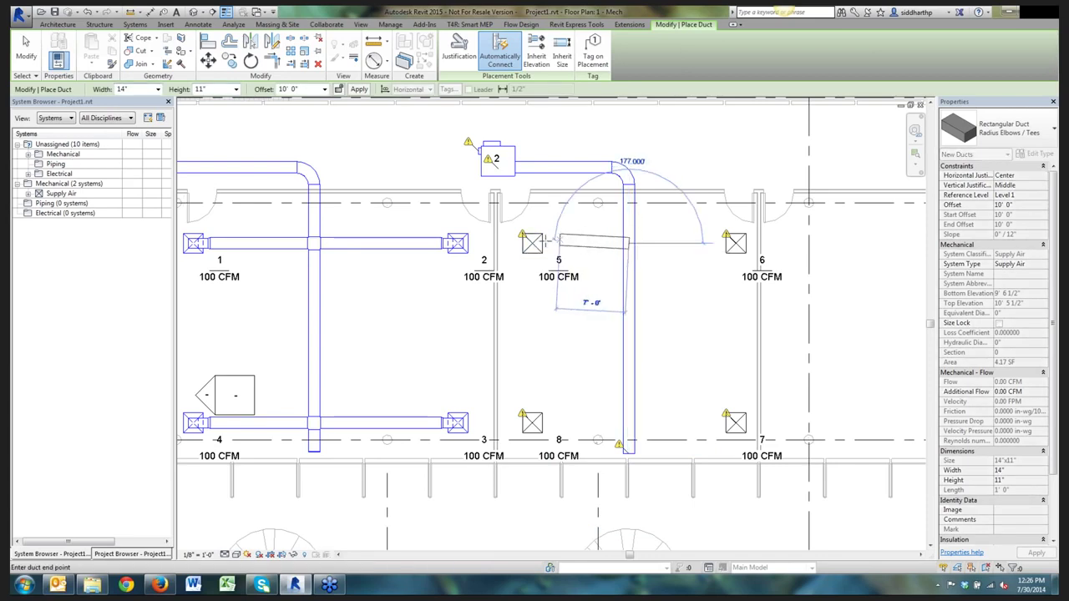
pyautogui.click(531, 243)
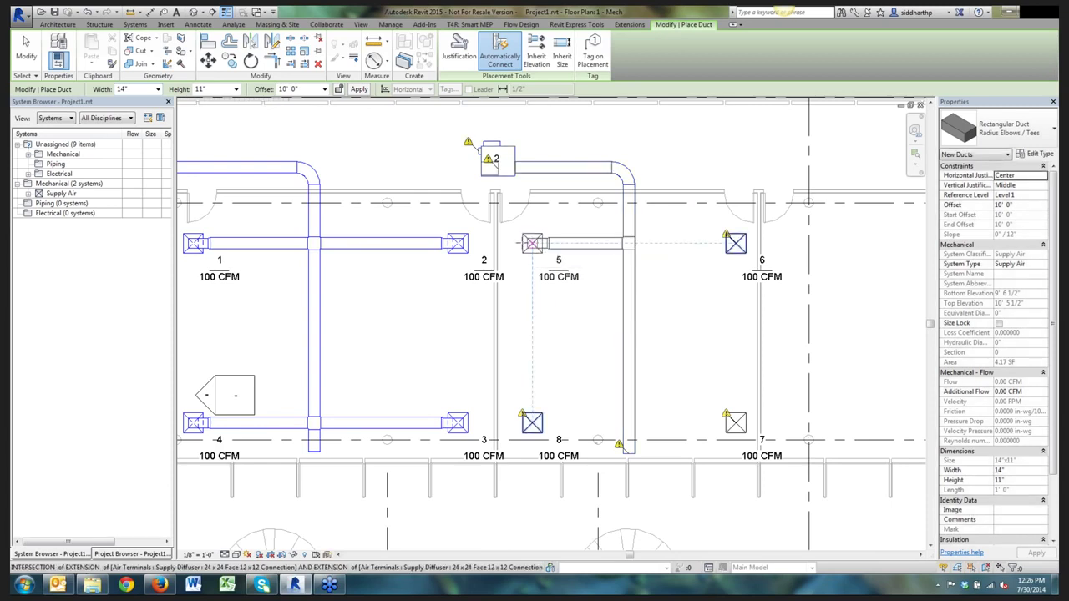
pyautogui.click(91, 194)
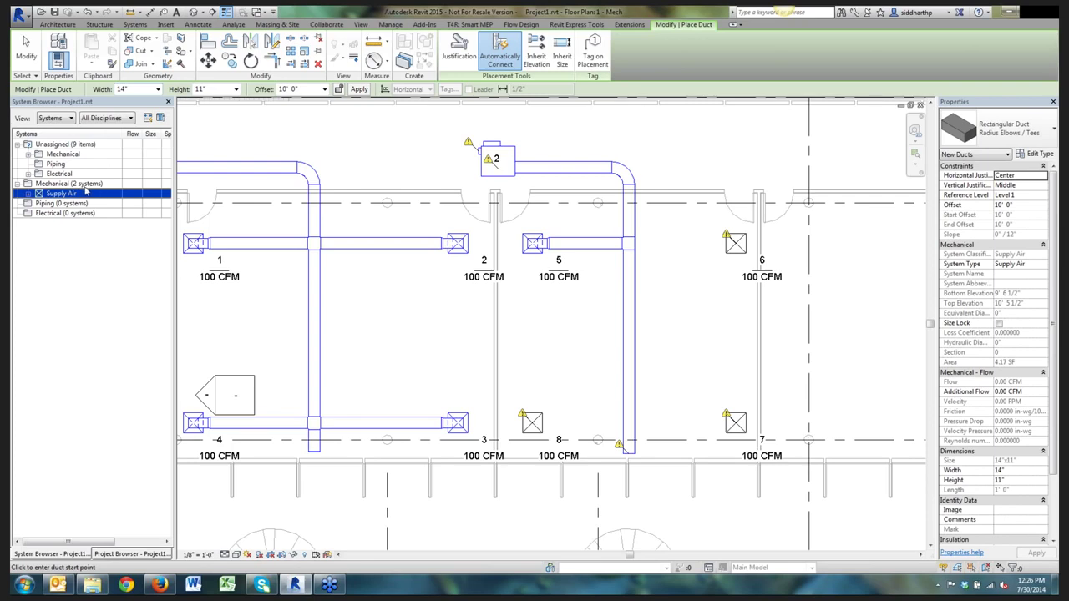
pyautogui.press('Up')
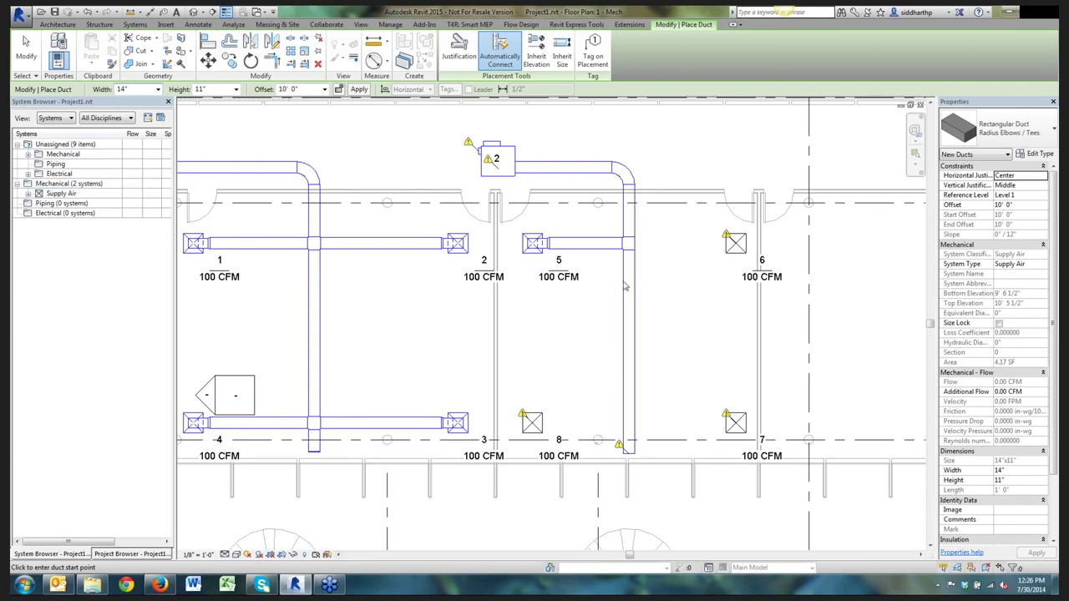
pyautogui.press('Escape')
pyautogui.press('Escape')
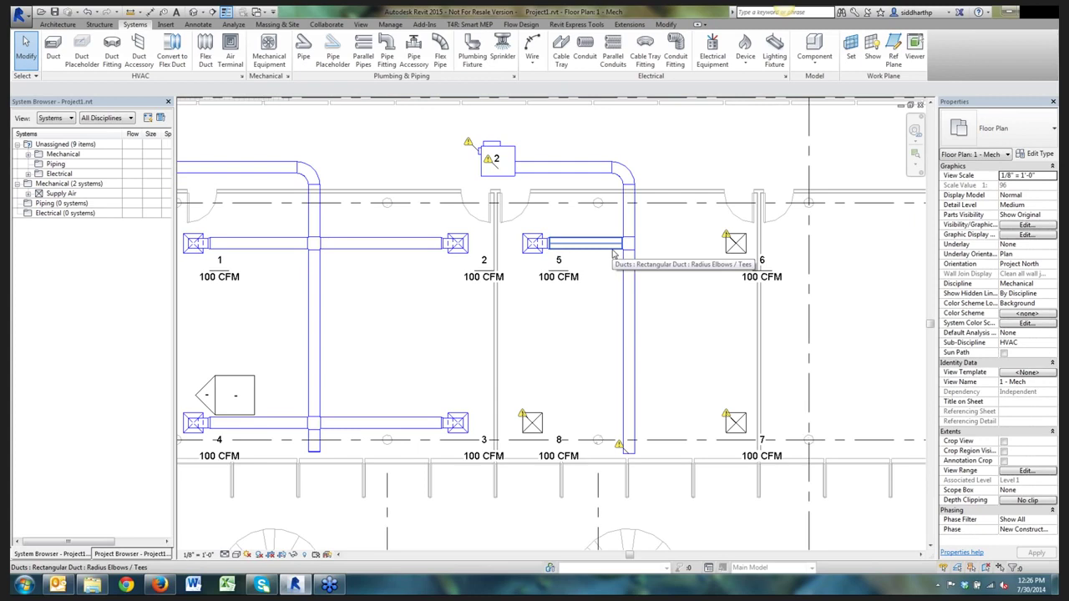
# Check the flow of diffuser 5's branch duct and the diffuser's assigned duct system, including the system's name and elements
pyautogui.click(612, 249)
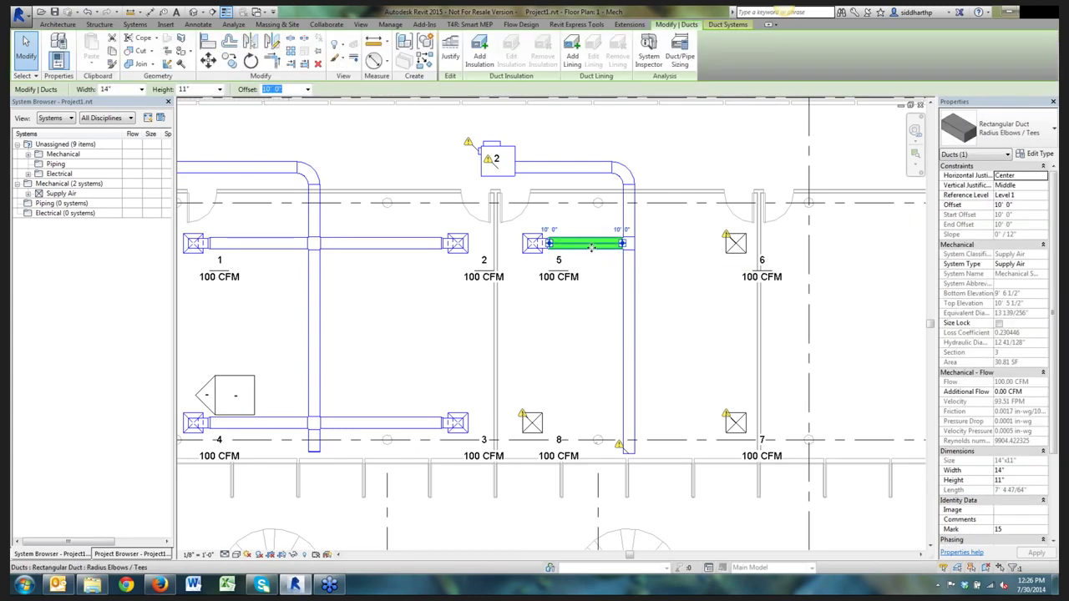
pyautogui.click(537, 247)
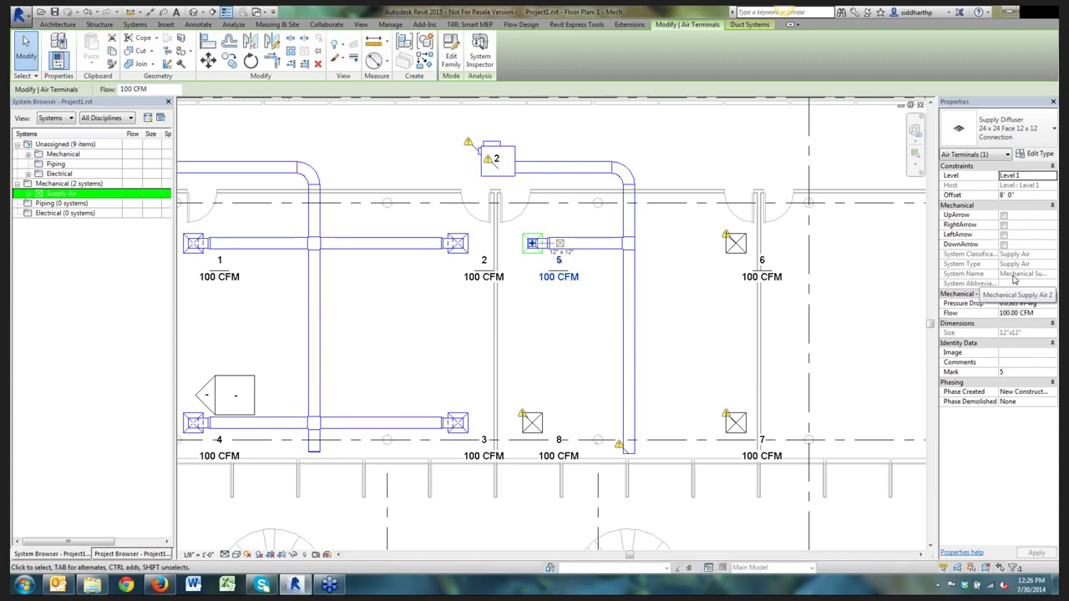
pyautogui.click(754, 28)
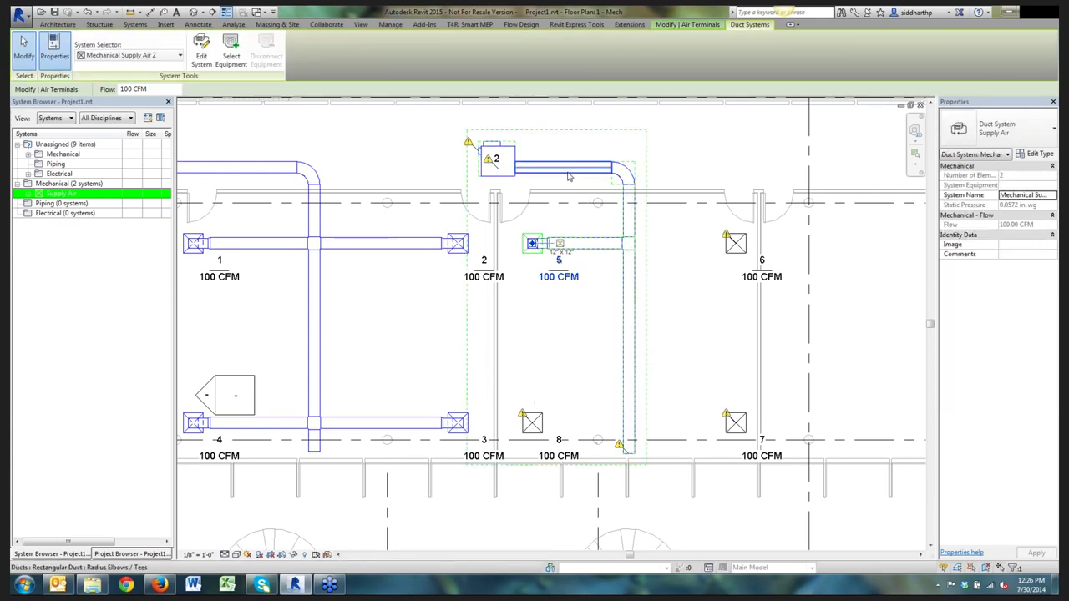
pyautogui.click(1047, 197)
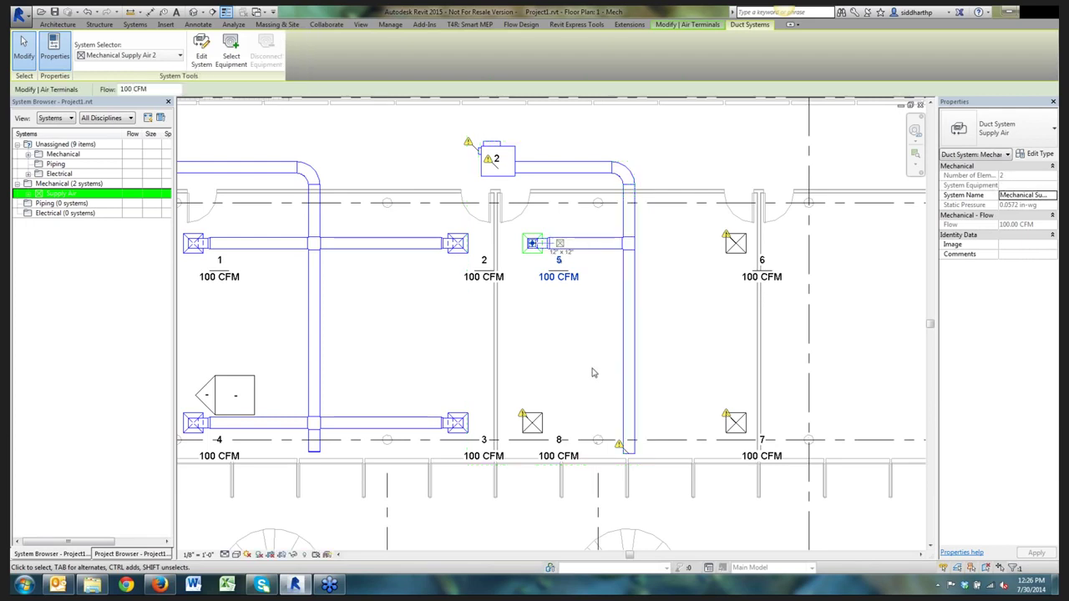
pyautogui.moveTo(592, 372); pyautogui.dragTo(559, 356, button='middle')
pyautogui.click(544, 369)
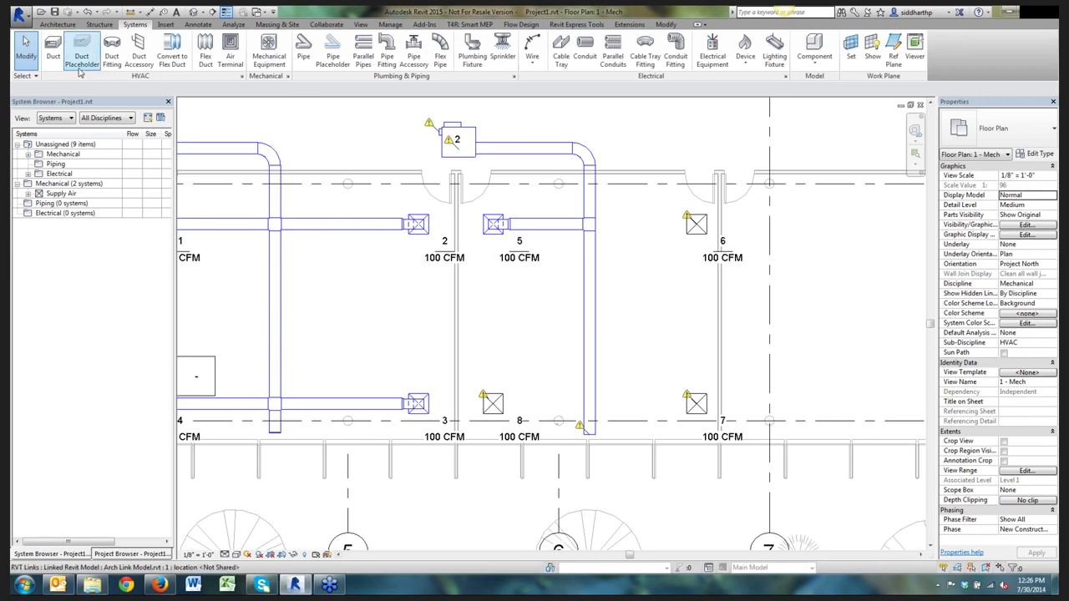
# Draw a straight 14" x 11" branch duct from VAV unit 2's main duct to supply diffuser 7
pyautogui.click(53, 48)
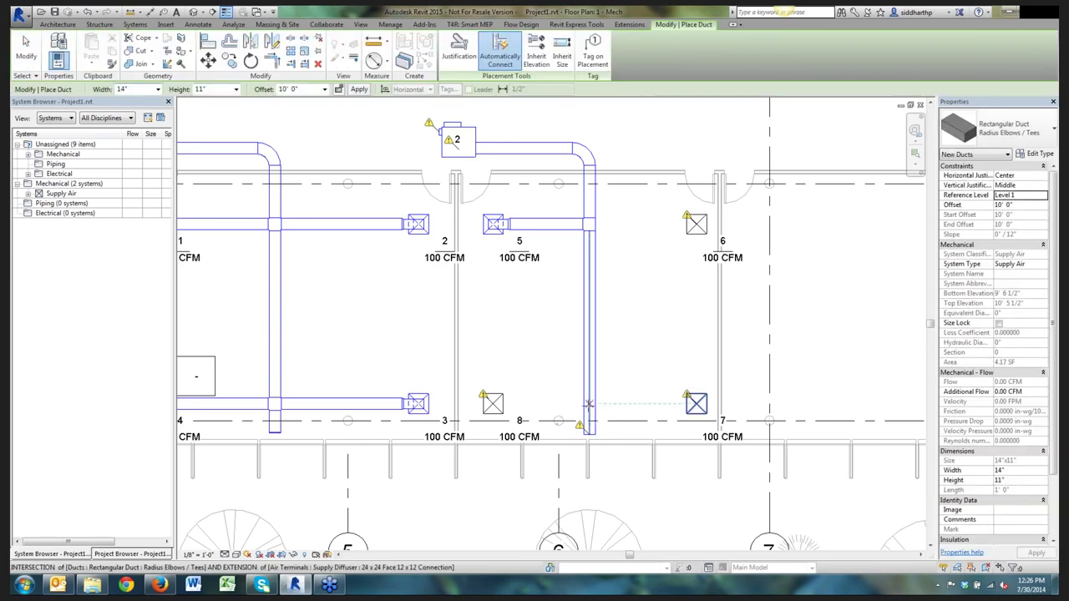
pyautogui.click(589, 405)
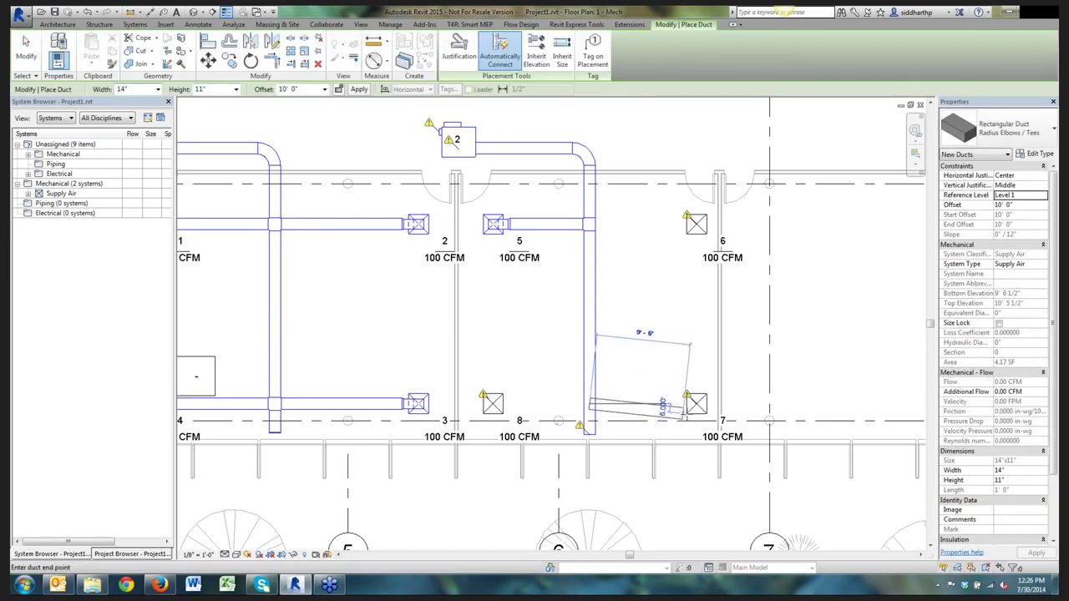
pyautogui.click(696, 405)
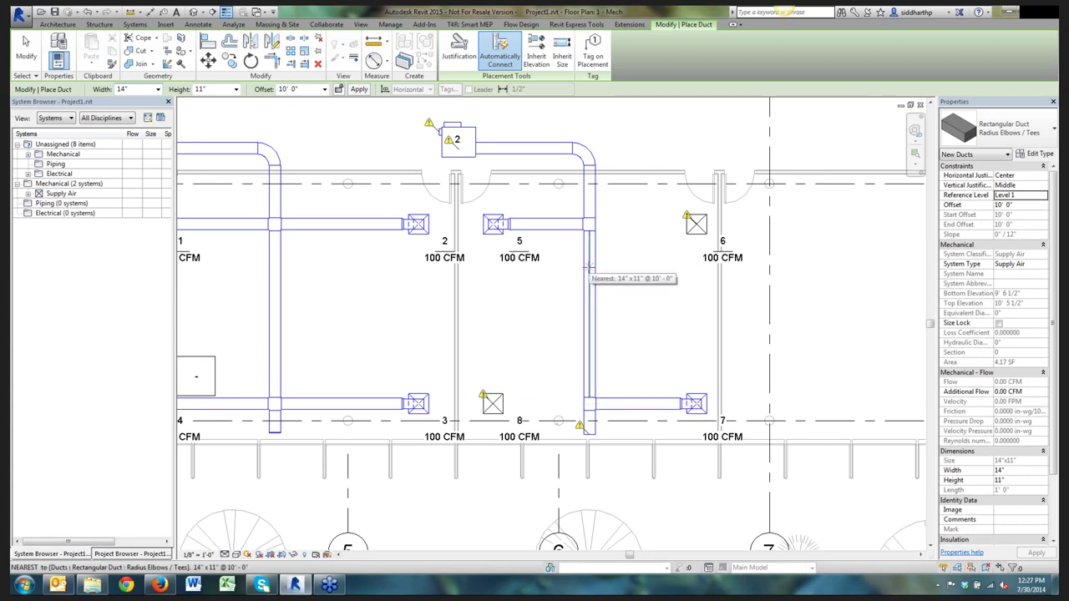
# Draw a 14" x 11" branch from the main duct below diffuser 5's branch, about 10' 10" across, turning up into supply diffuser 6
pyautogui.click(589, 268)
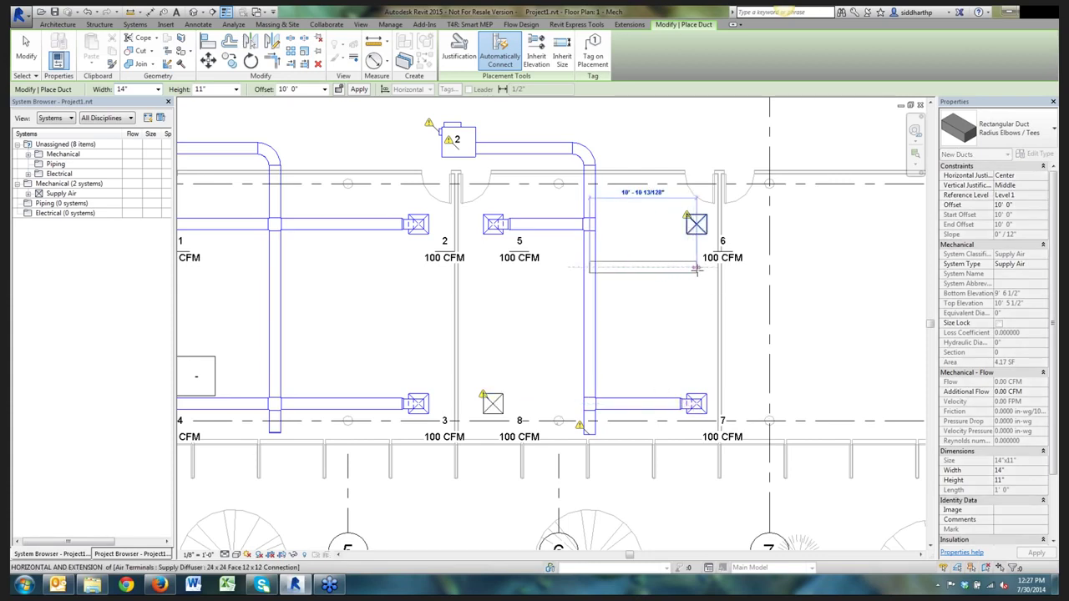
pyautogui.click(696, 268)
pyautogui.click(696, 224)
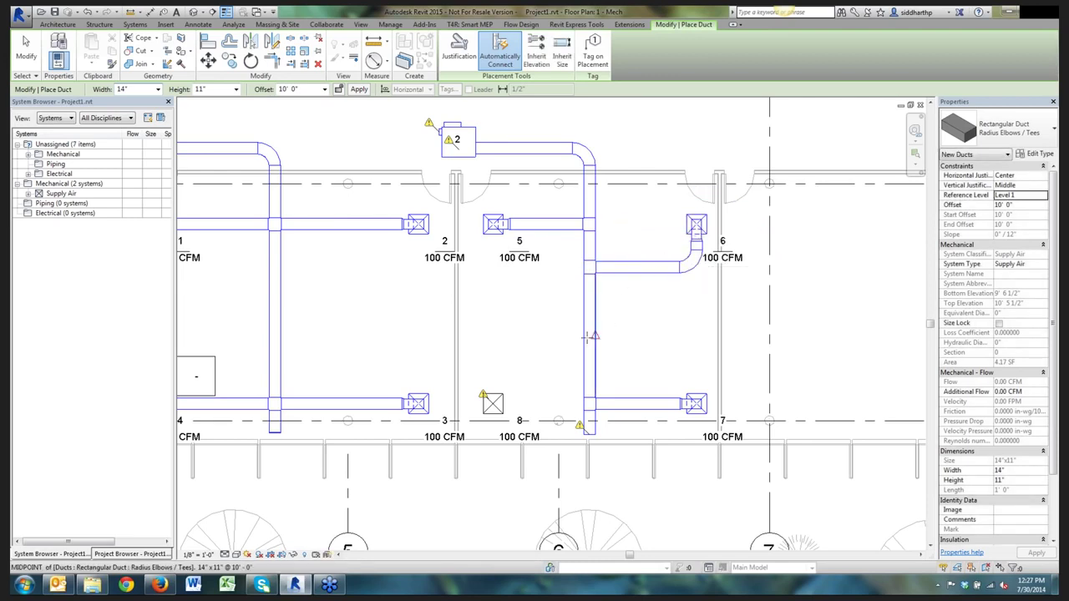
# Draw a 14" x 11" branch from the main duct above diffuser 7's branch, about 9' 9" across, turning down into supply diffuser 8
pyautogui.click(589, 365)
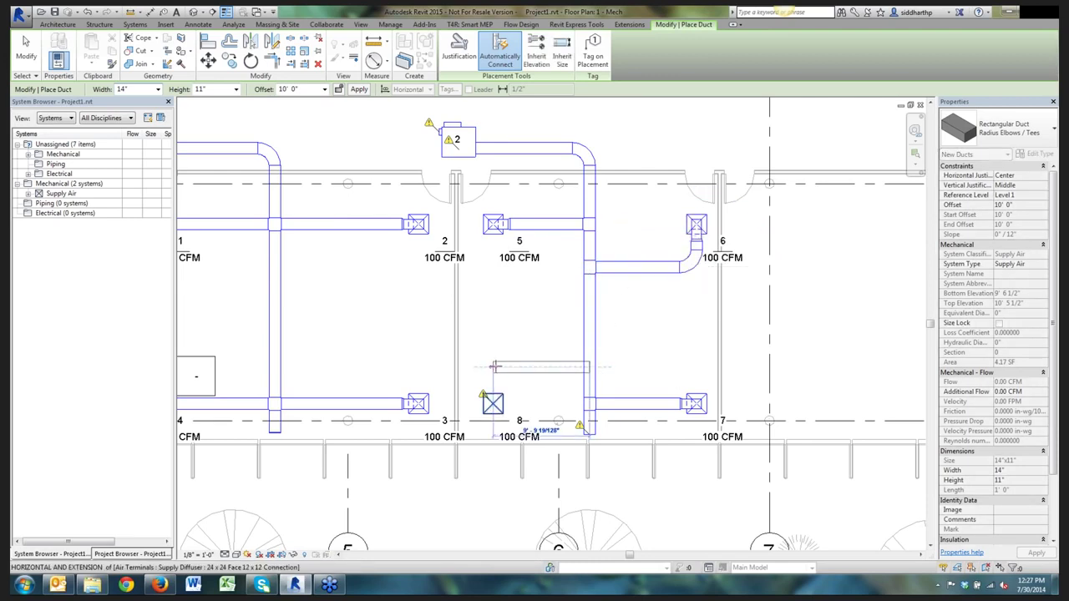
pyautogui.click(495, 366)
pyautogui.click(493, 403)
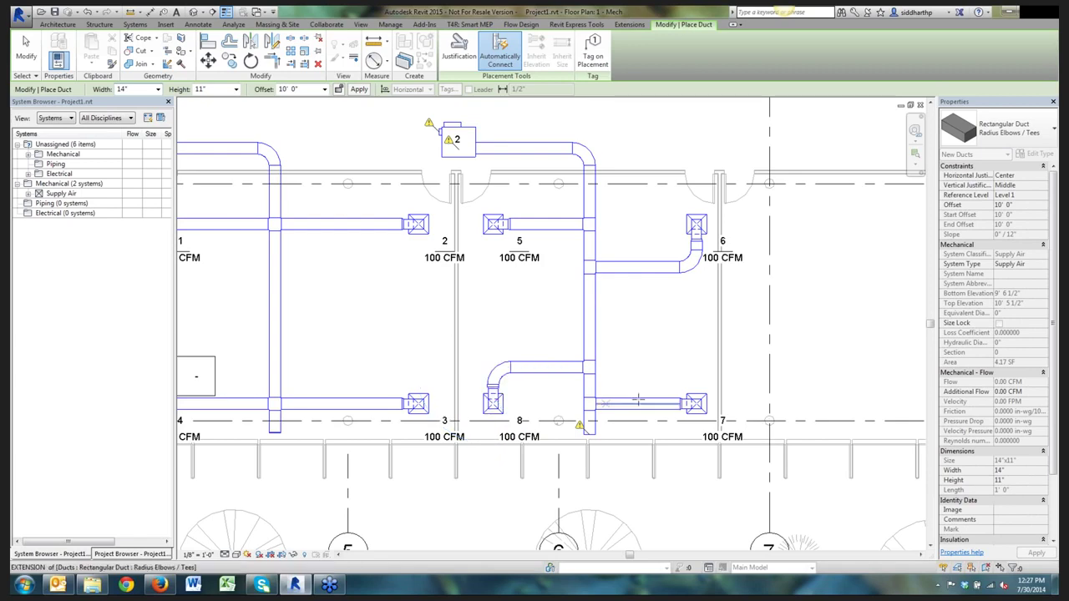
# Check the flow of VAV unit 2's main duct segment between the branches to diffusers 8 and 7
pyautogui.moveTo(547, 360); pyautogui.dragTo(509, 294, button='middle')
pyautogui.scroll(4, 528, 346)
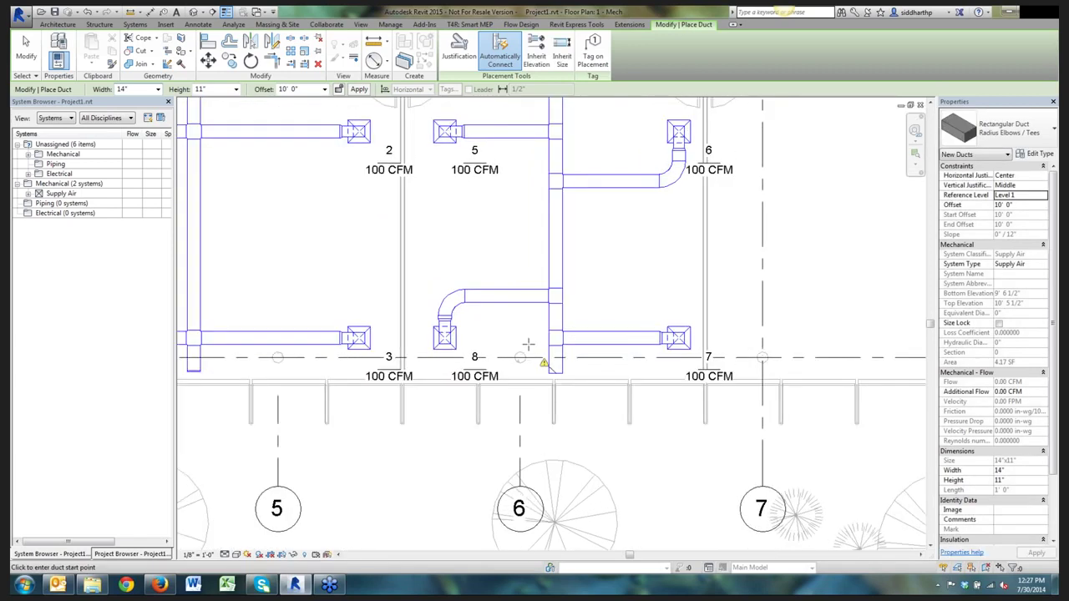
pyautogui.press('Escape')
pyautogui.moveTo(556, 334); pyautogui.dragTo(528, 294, button='middle')
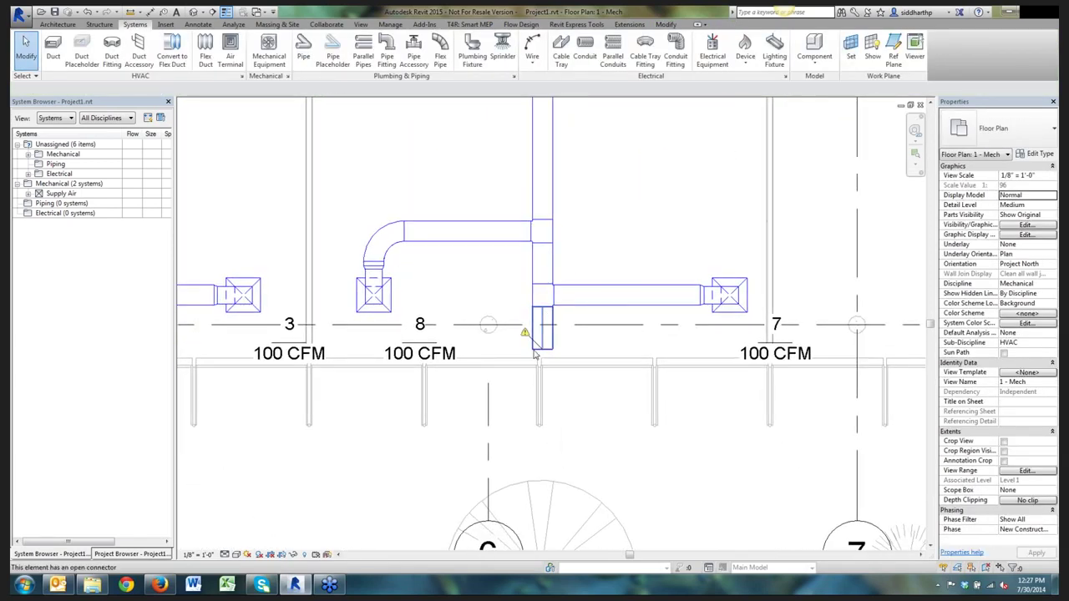
pyautogui.click(543, 261)
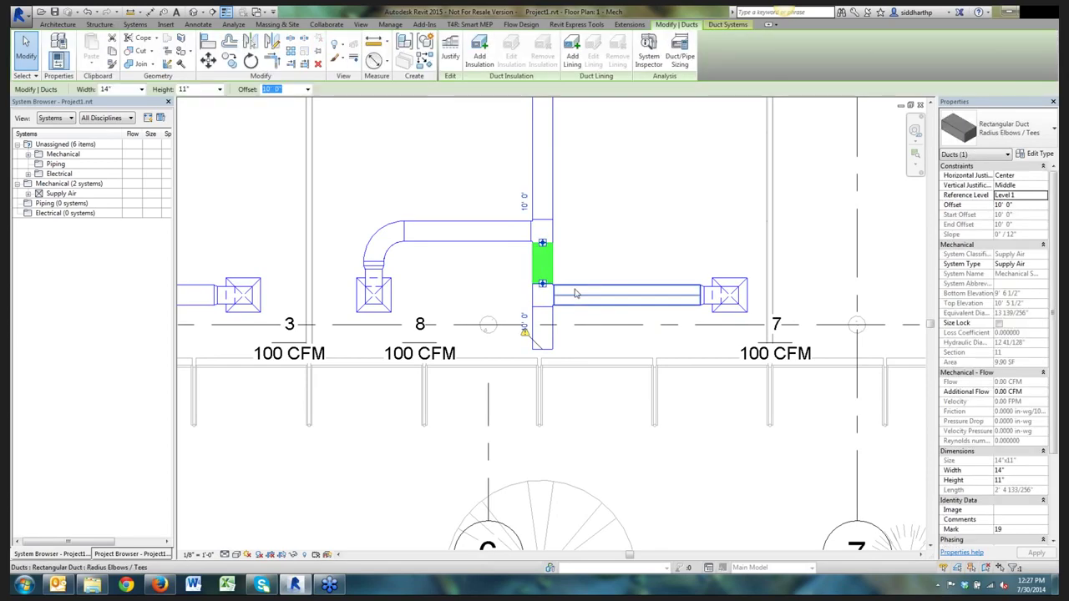
pyautogui.click(576, 242)
pyautogui.scroll(-2, 608, 297)
pyautogui.scroll(-3, 609, 297)
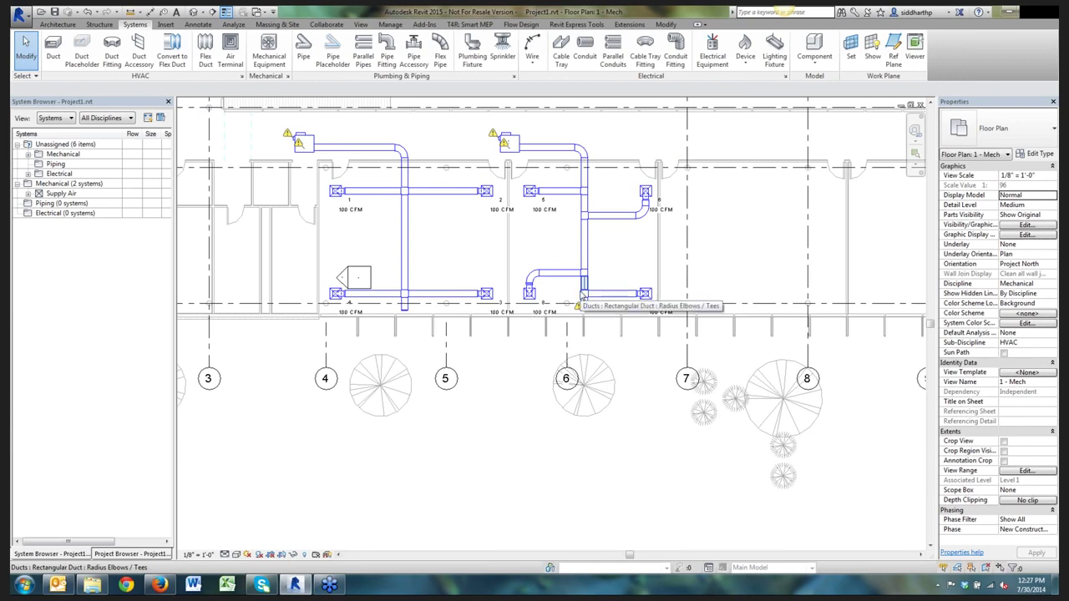
# Duplicate the 1 - Mech floor plan view and rename the copy 1 - Mech Flow
pyautogui.click(131, 555)
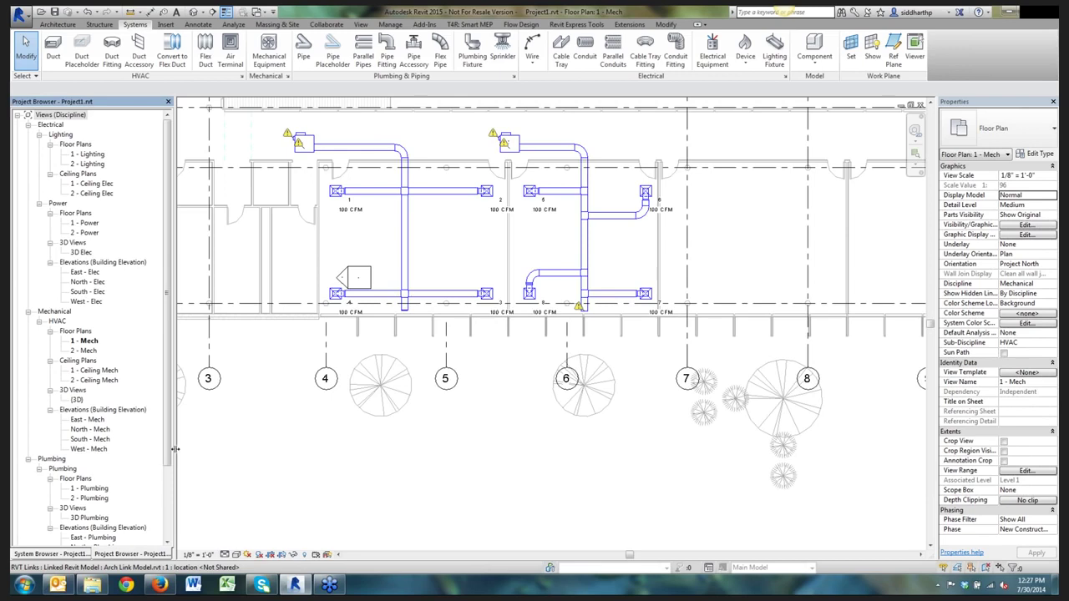
pyautogui.rightClick(95, 341)
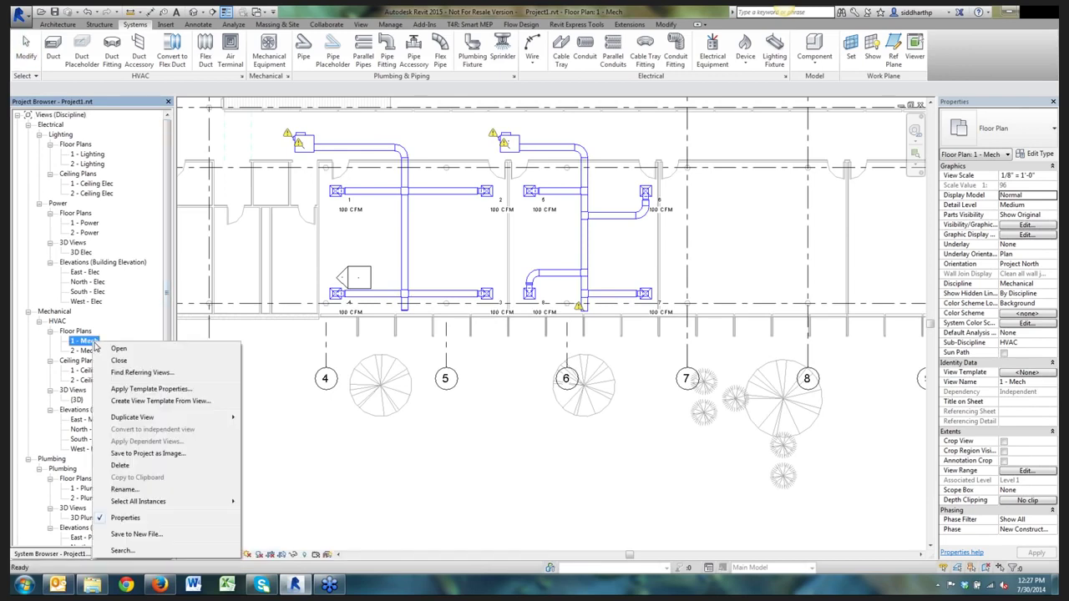
pyautogui.moveTo(165, 420)
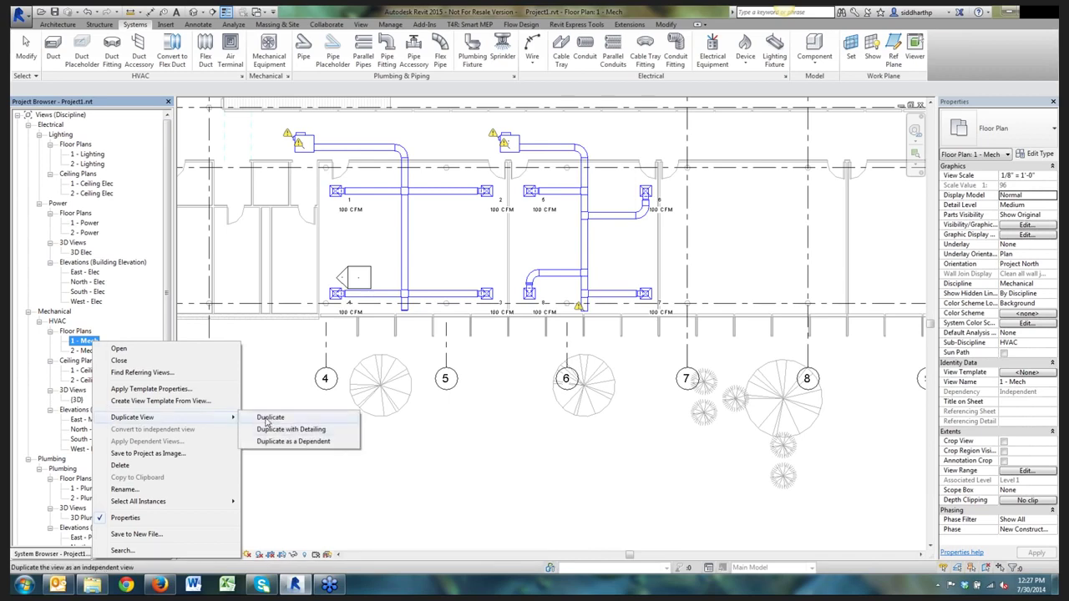
pyautogui.click(262, 420)
pyautogui.rightClick(117, 351)
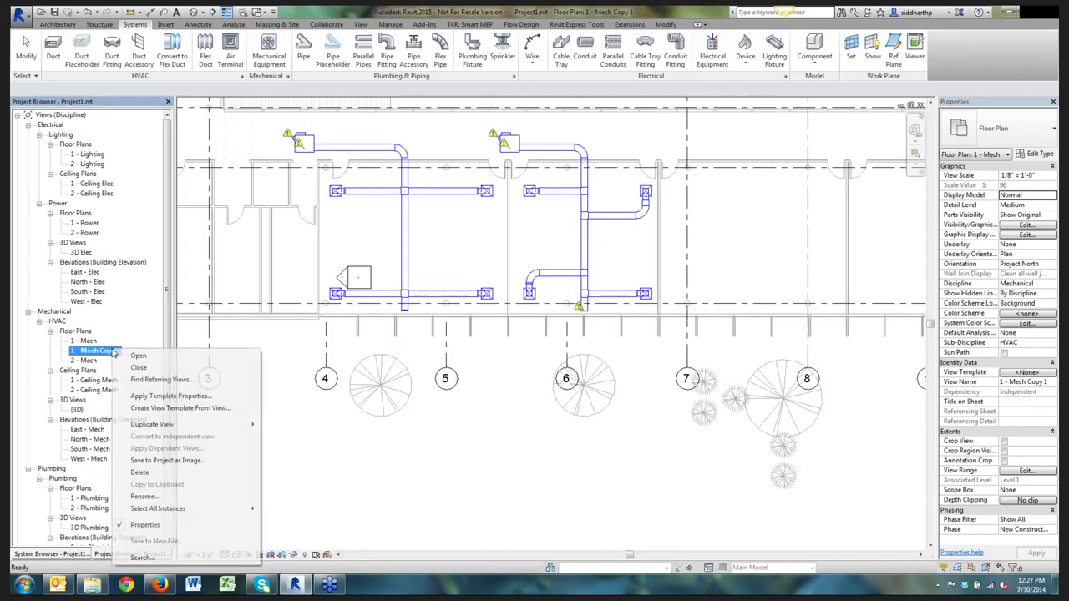
pyautogui.click(183, 497)
pyautogui.click(547, 284)
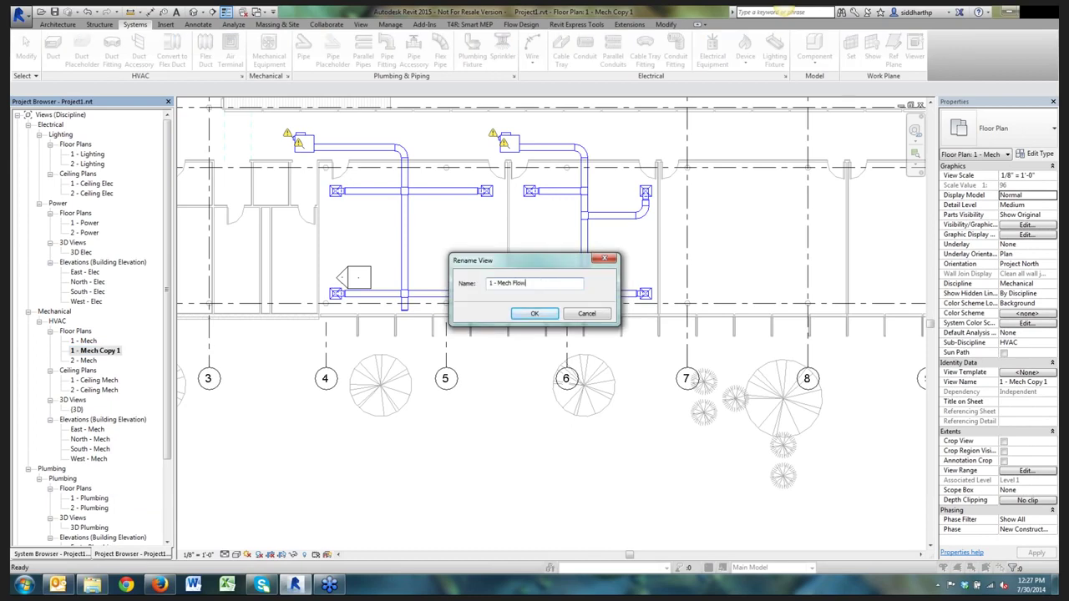
pyautogui.press('Return')
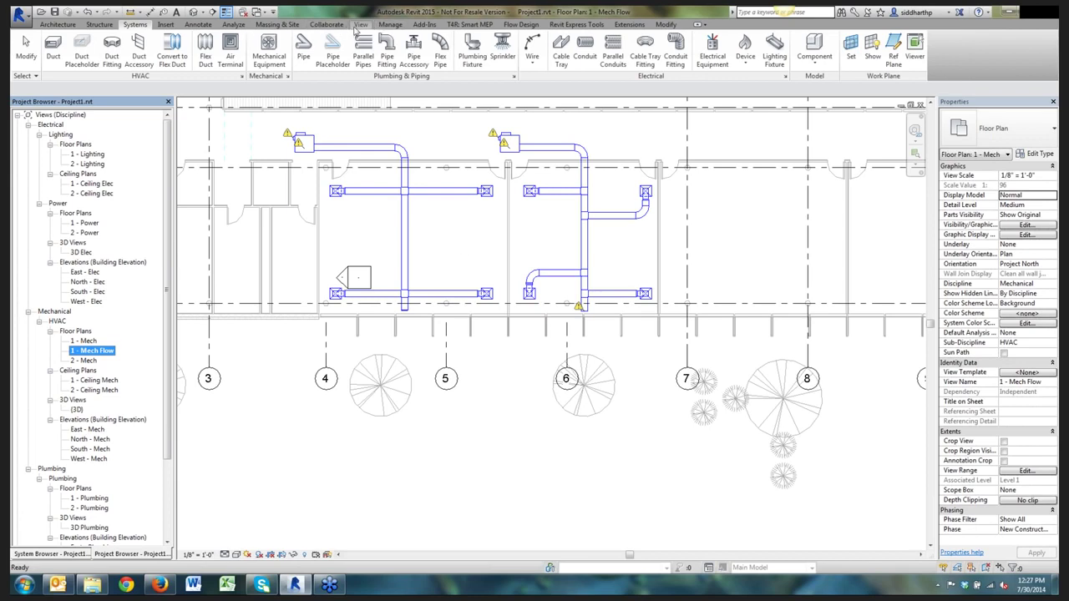
# Place a duct color fill legend below the plan, using the Duct Color Fill - Flow scheme
pyautogui.click(234, 24)
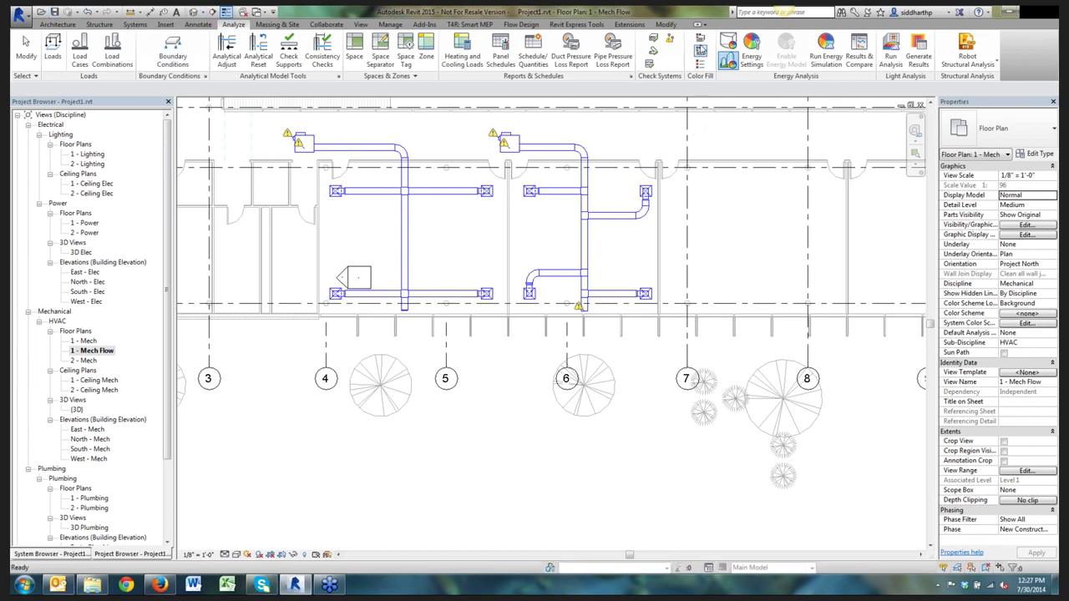
pyautogui.click(701, 40)
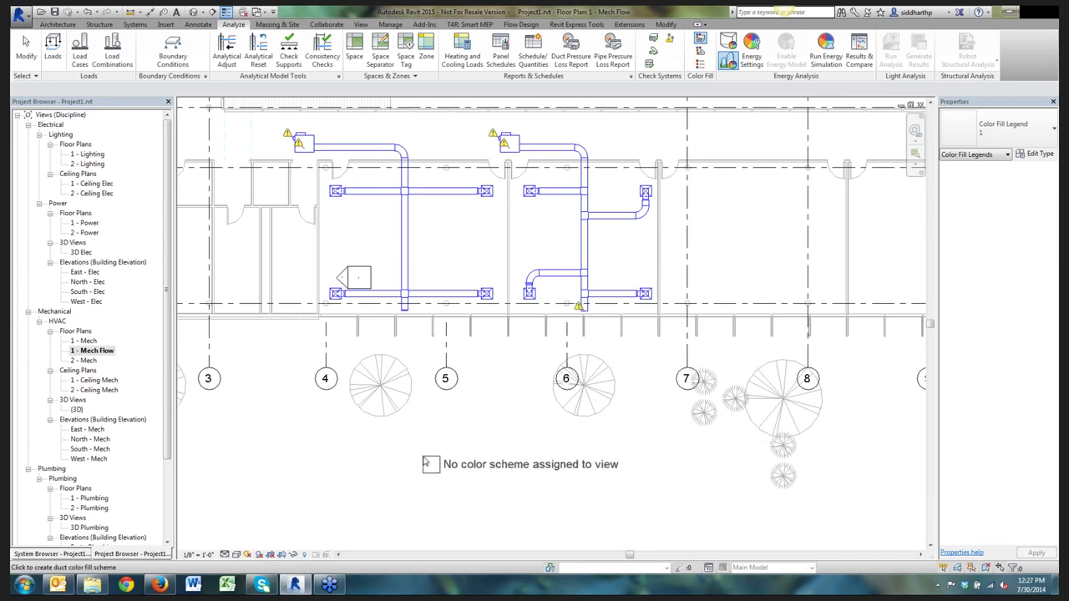
pyautogui.click(425, 462)
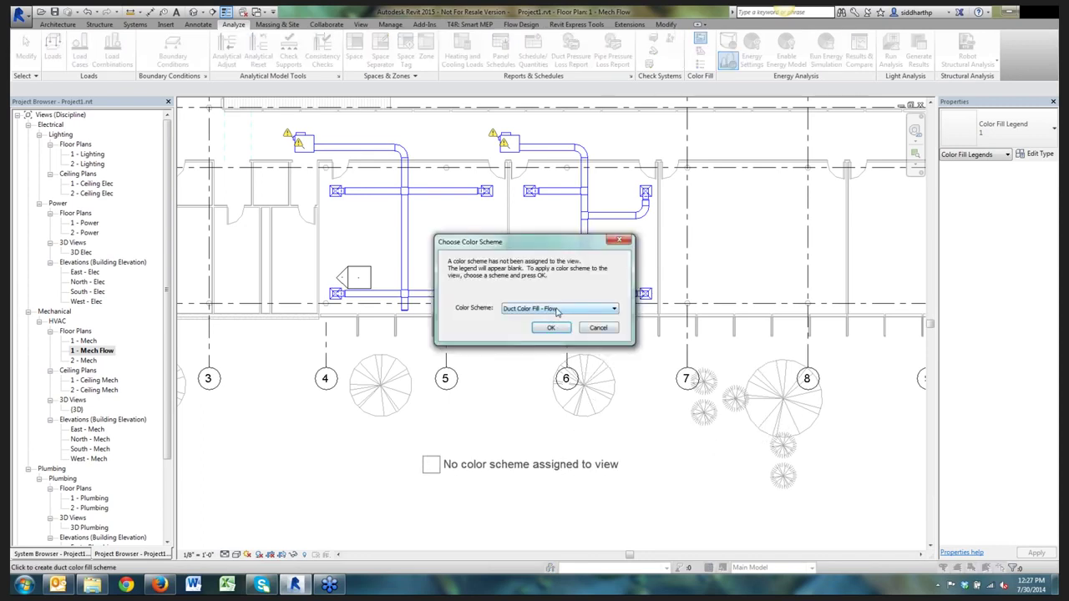
pyautogui.click(549, 327)
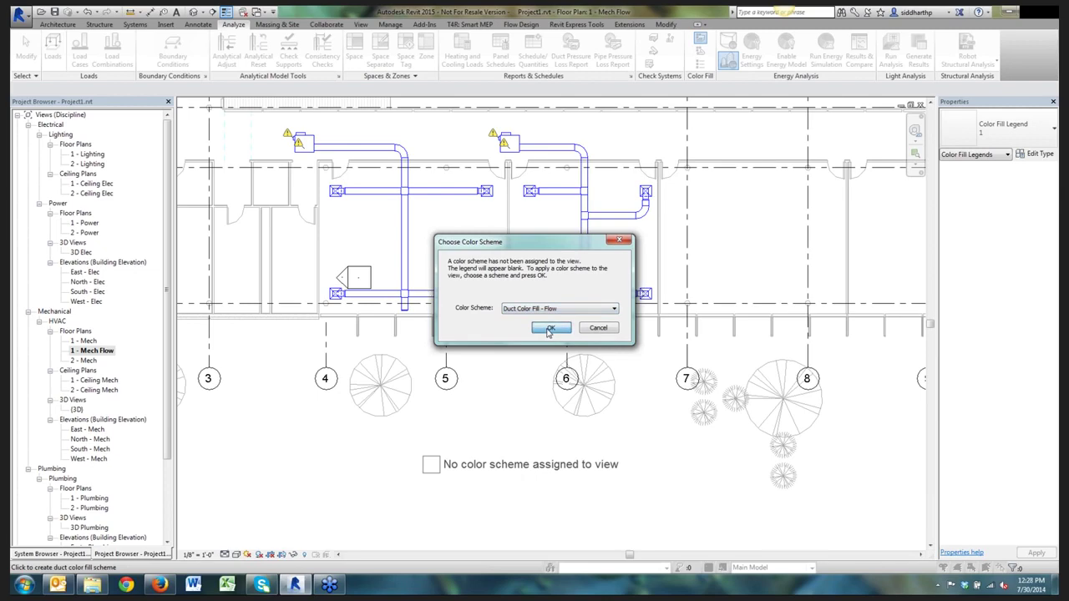
pyautogui.moveTo(511, 388); pyautogui.dragTo(515, 352, button='middle')
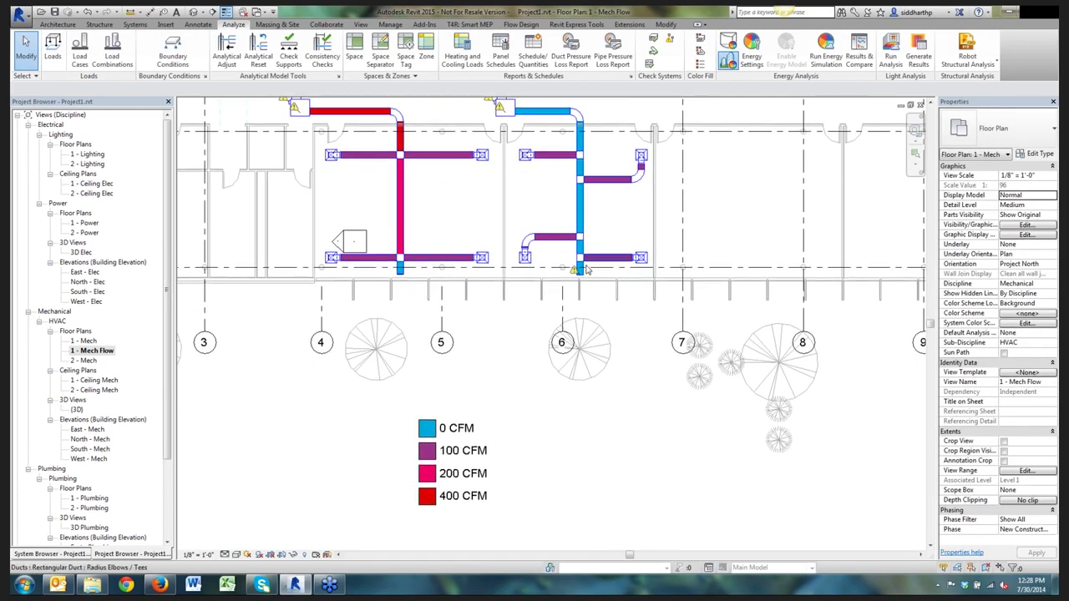
# Cap the open lower end of VAV unit 2's main duct
pyautogui.scroll(3, 587, 272)
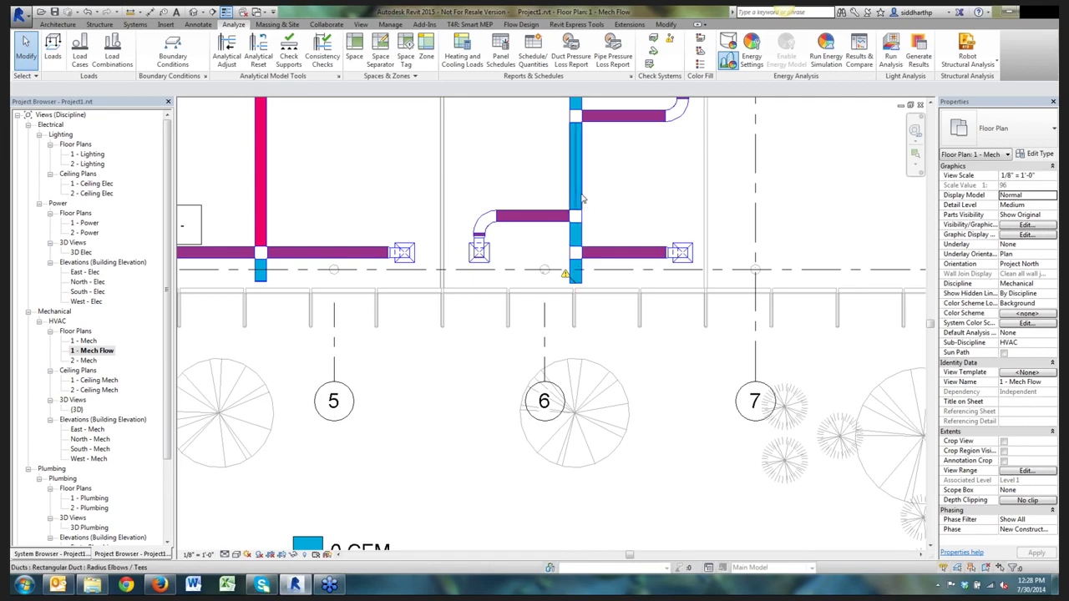
pyautogui.moveTo(588, 220); pyautogui.dragTo(598, 329, button='middle')
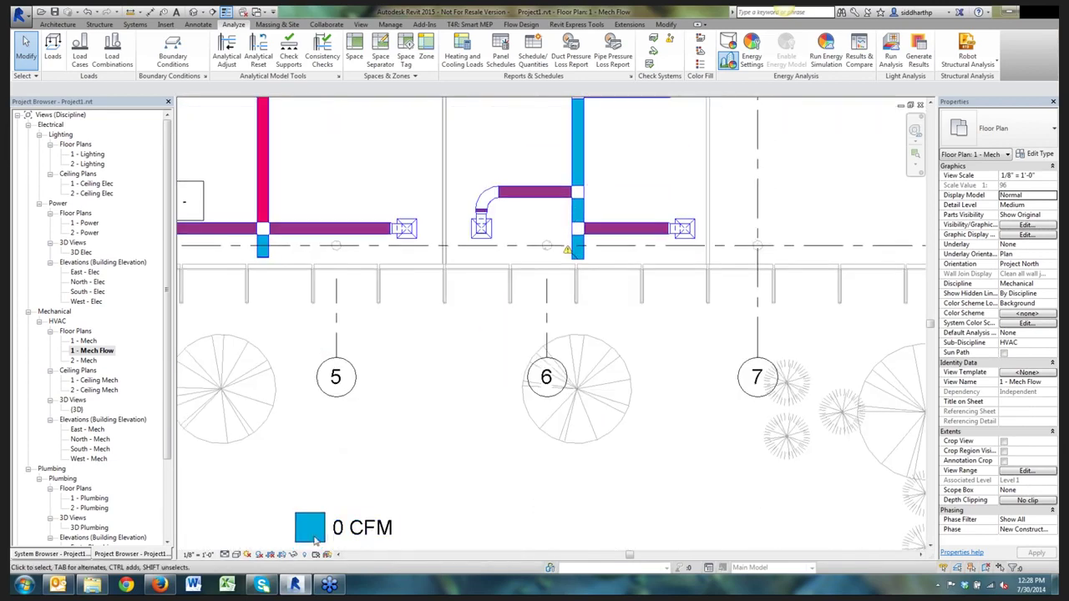
pyautogui.scroll(-2, 521, 414)
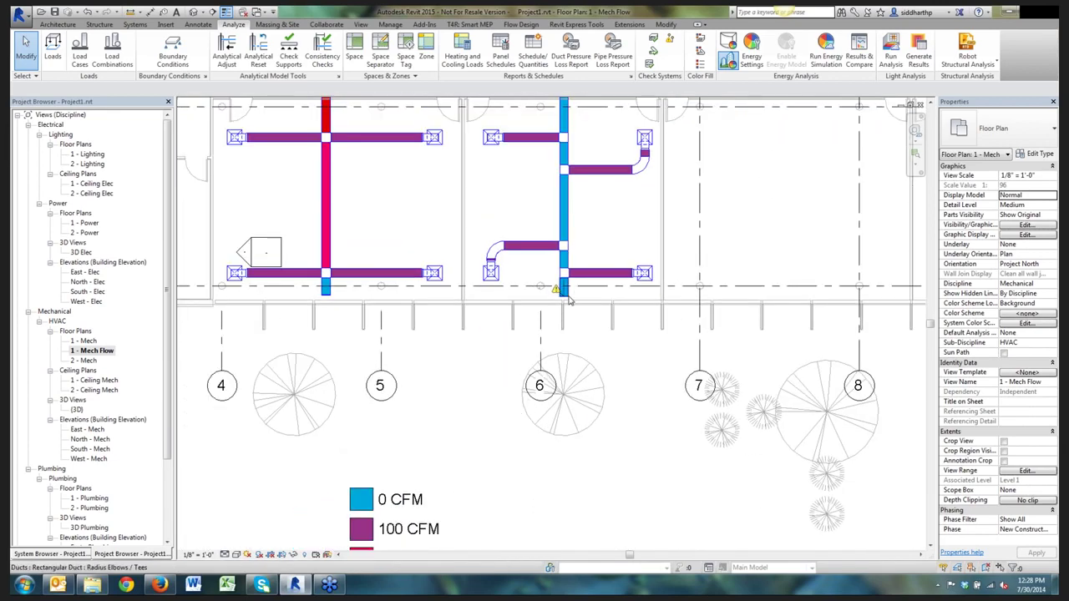
pyautogui.click(568, 297)
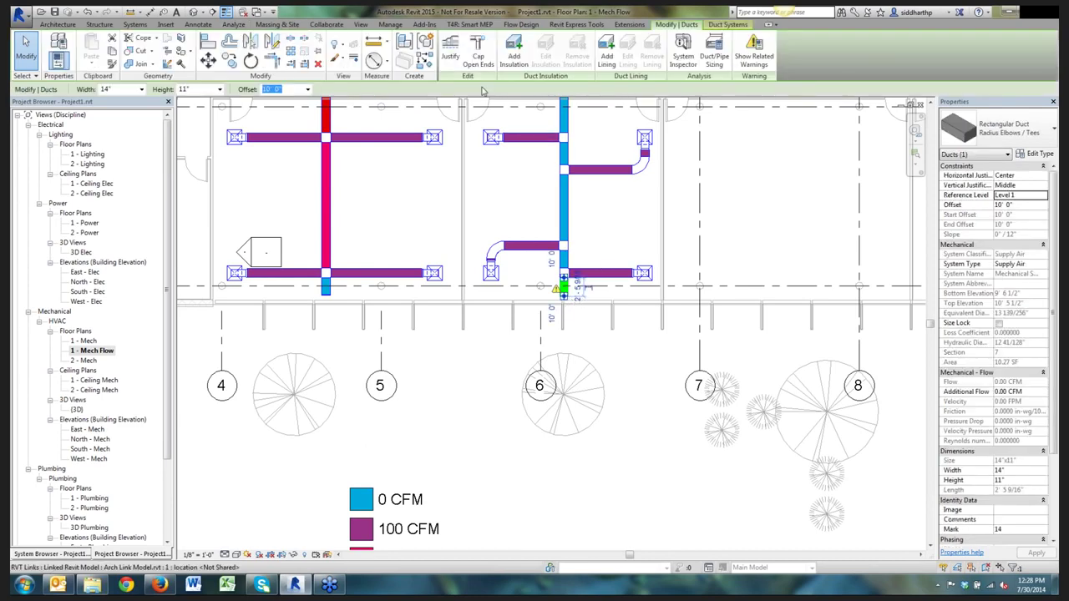
pyautogui.click(478, 60)
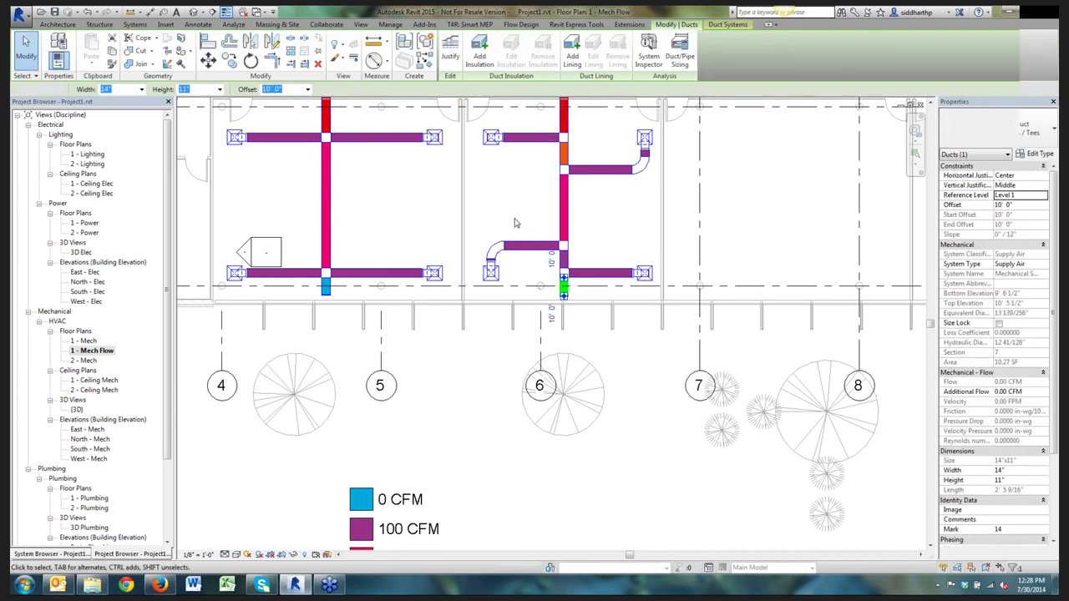
pyautogui.click(535, 208)
pyautogui.moveTo(535, 209); pyautogui.dragTo(563, 263, button='middle')
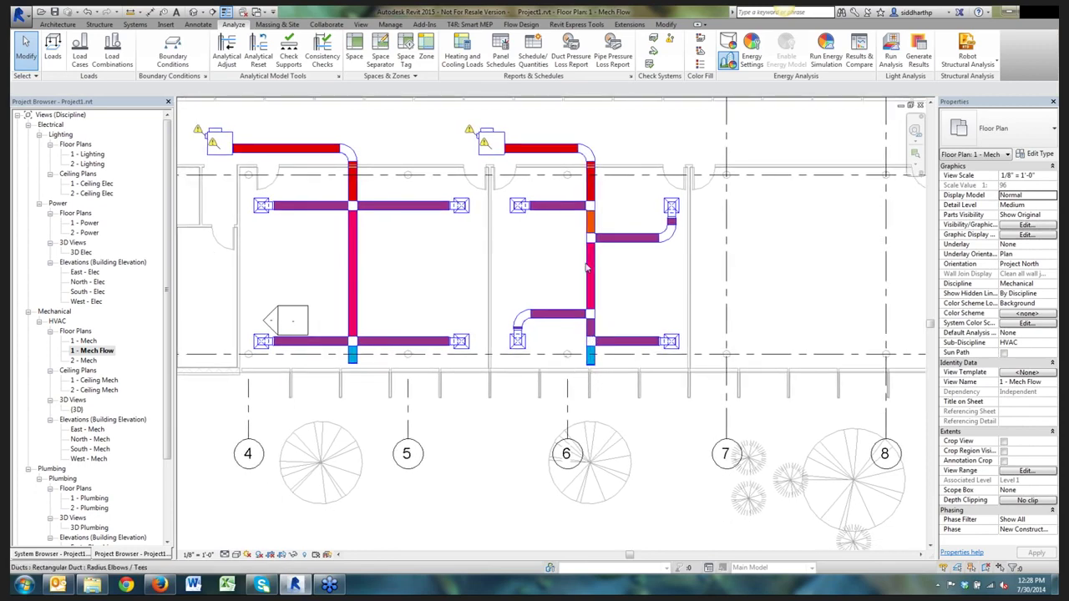
pyautogui.moveTo(538, 224); pyautogui.dragTo(512, 219, button='middle')
pyautogui.moveTo(396, 248); pyautogui.dragTo(418, 253, button='middle')
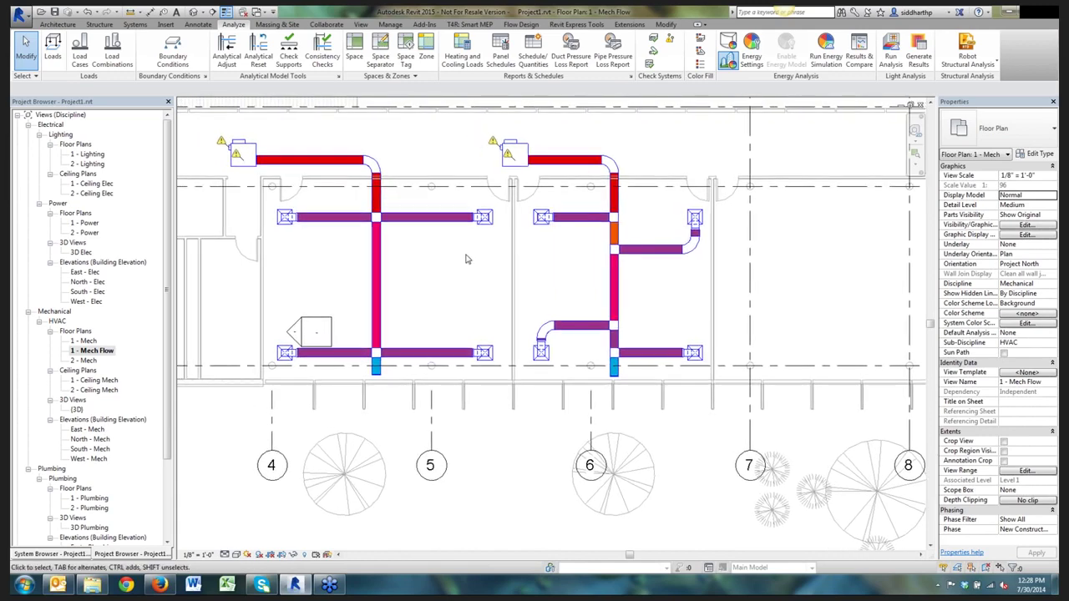
pyautogui.moveTo(429, 160); pyautogui.dragTo(349, 152, button='middle')
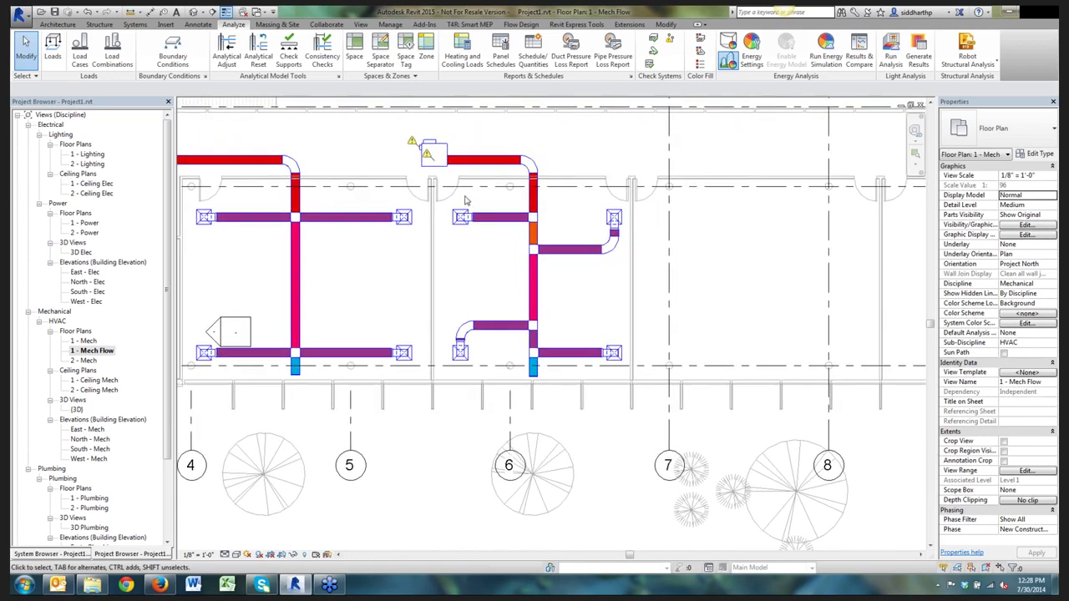
# In the 1 - Mech floor plan, tag VAV unit 1's main duct and its four diffuser branches with sizes, without leaders
pyautogui.doubleClick(86, 341)
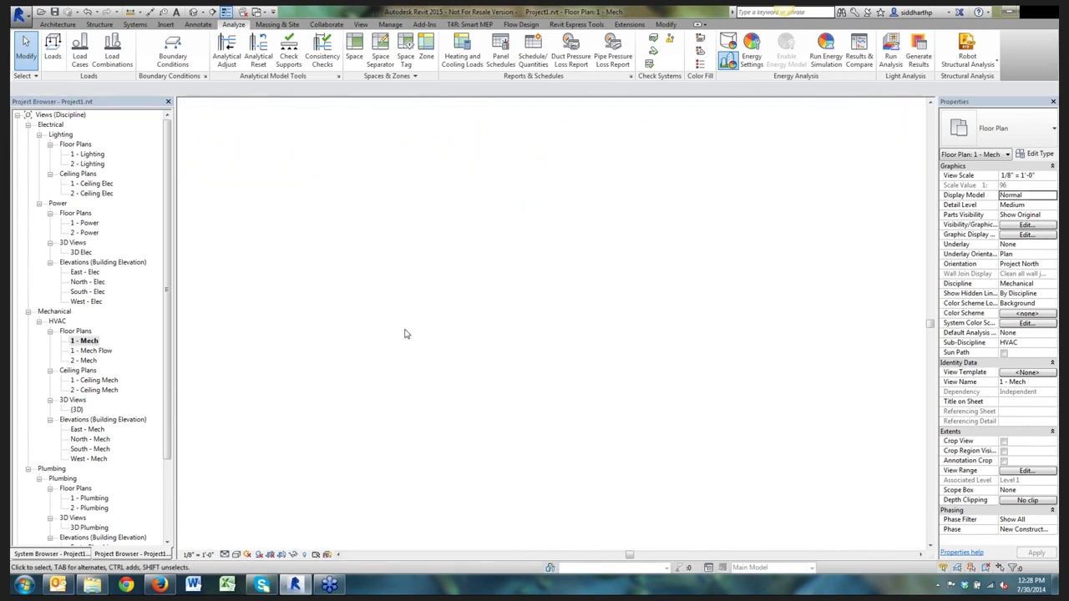
pyautogui.scroll(3, 432, 258)
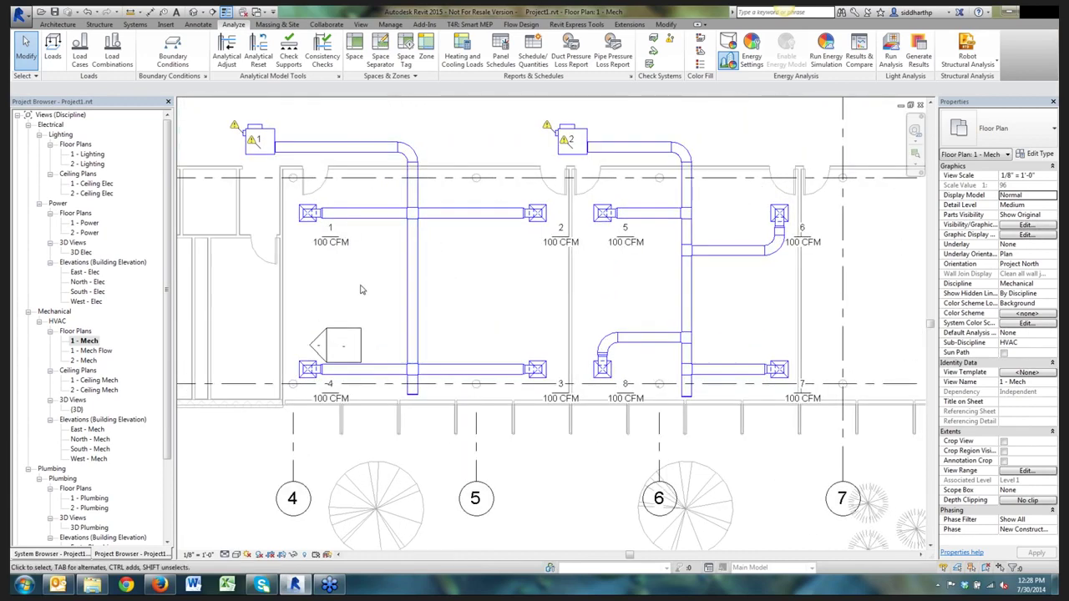
pyautogui.moveTo(323, 165); pyautogui.dragTo(344, 186, button='middle')
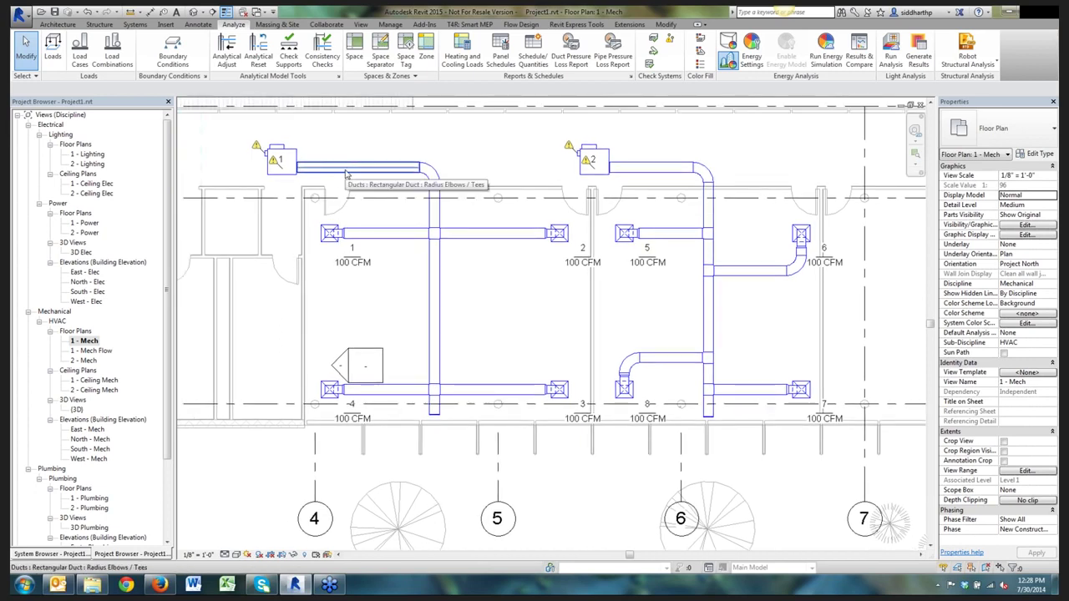
pyautogui.press('t')
pyautogui.press('g')
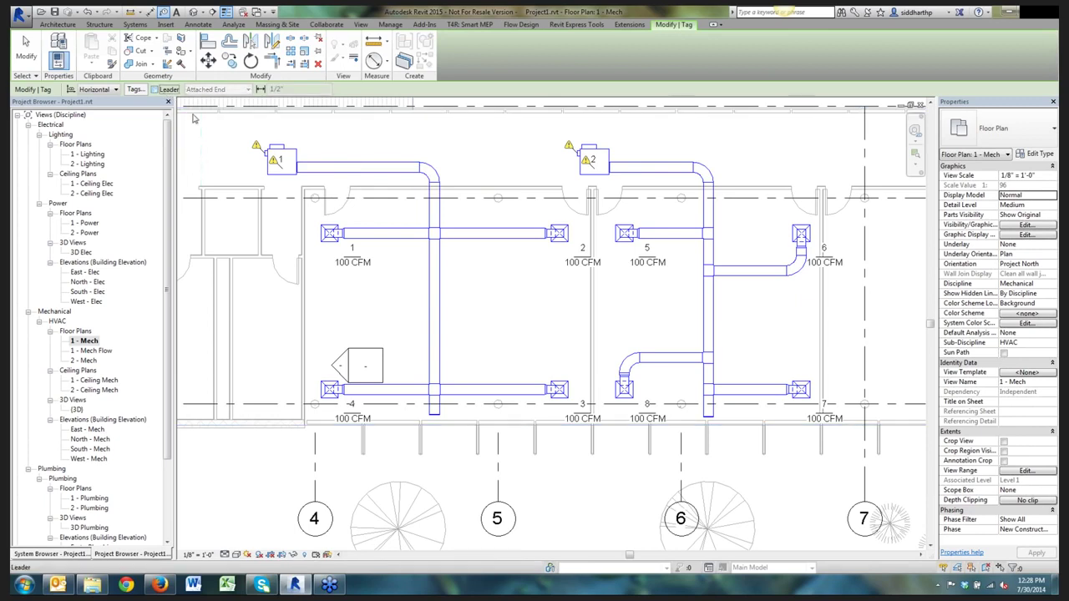
pyautogui.click(358, 175)
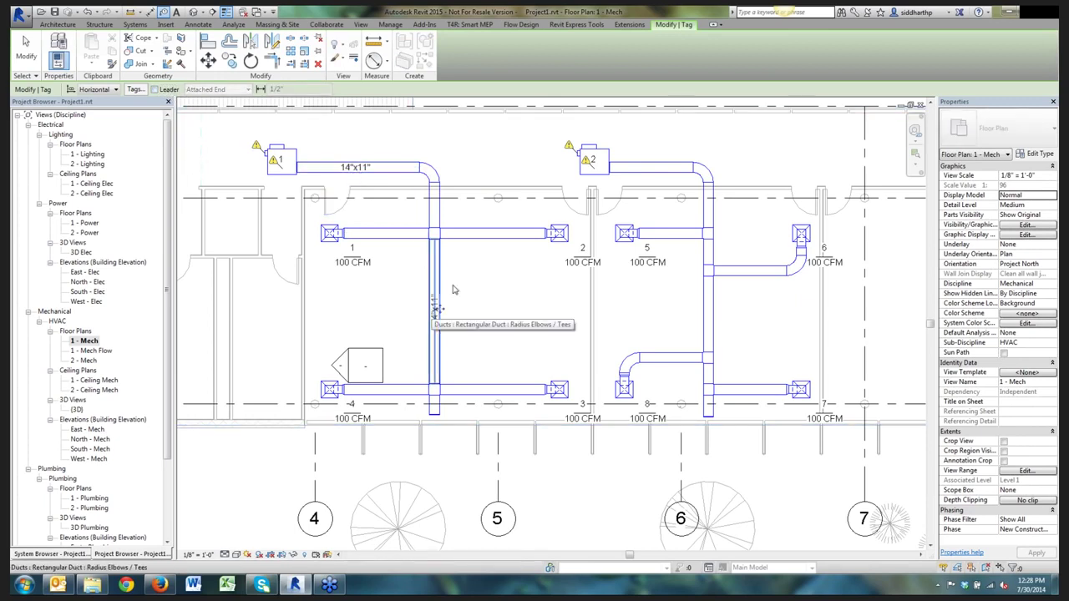
pyautogui.click(432, 306)
pyautogui.click(501, 235)
pyautogui.click(378, 236)
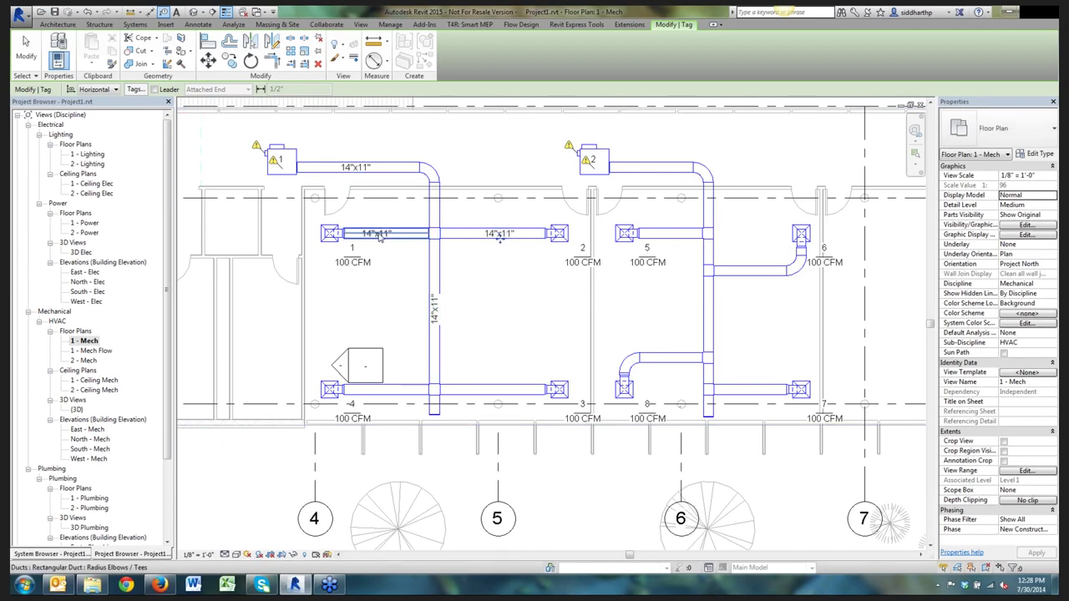
pyautogui.click(390, 391)
pyautogui.click(497, 390)
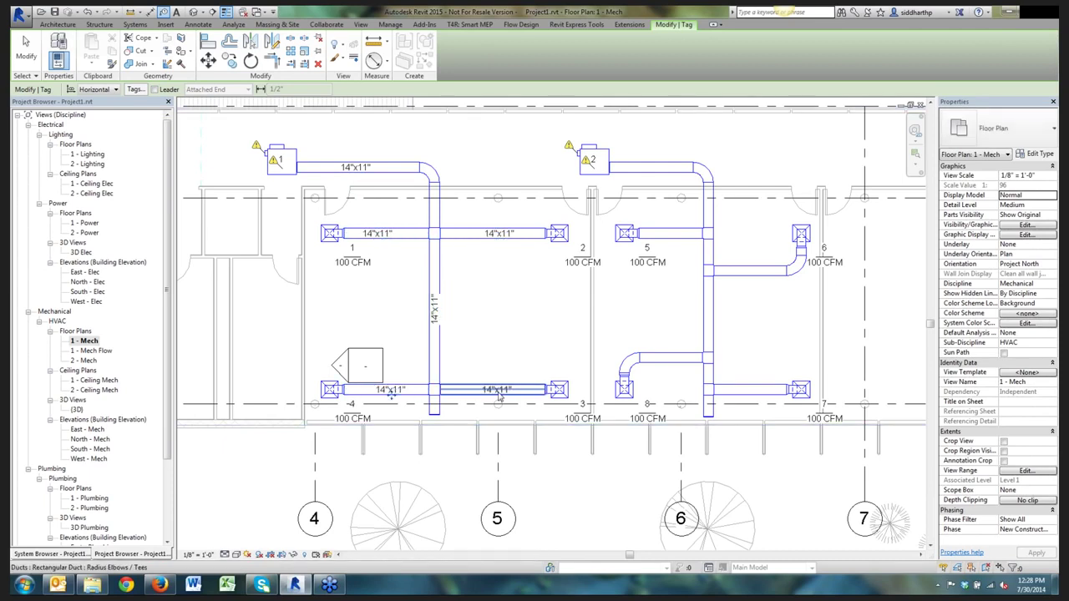
# Tag the branches to diffusers 5–8 and two vertical segments of VAV unit 2's main duct with their sizes
pyautogui.click(667, 356)
pyautogui.click(753, 272)
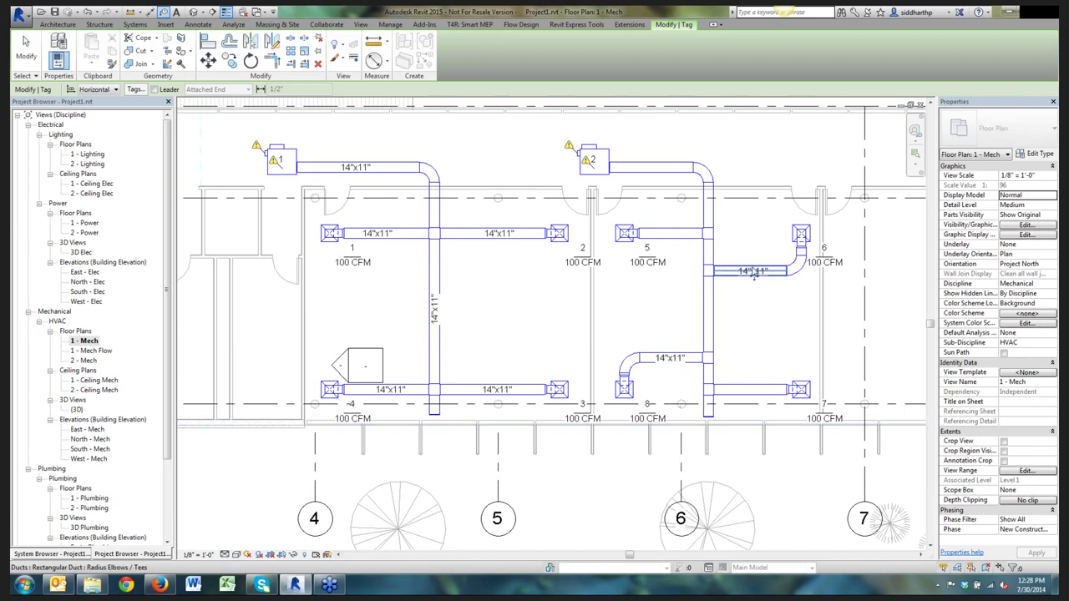
pyautogui.click(710, 207)
pyautogui.click(710, 317)
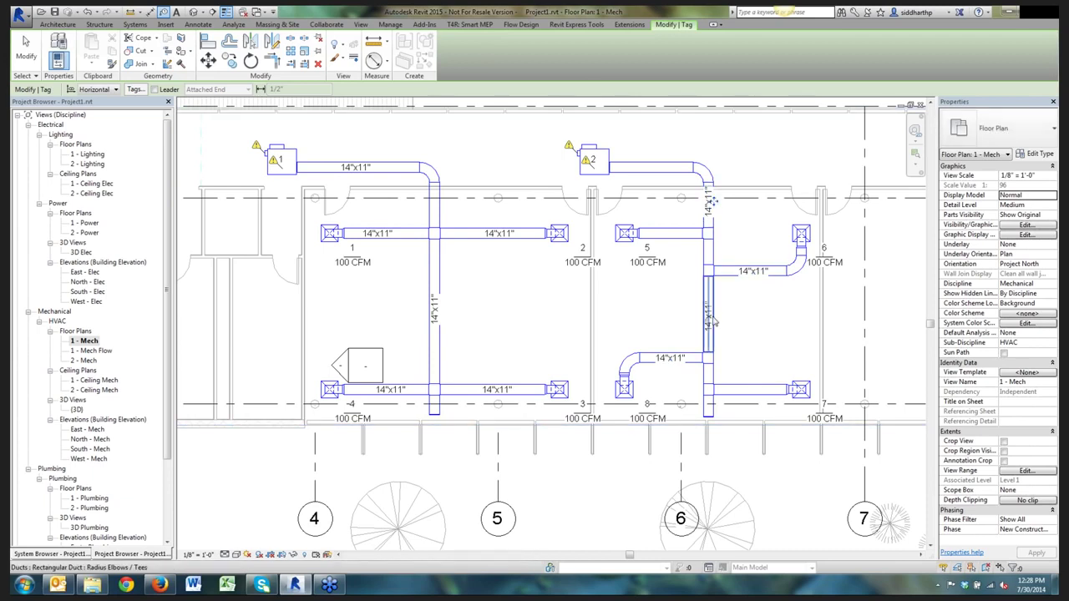
pyautogui.click(749, 391)
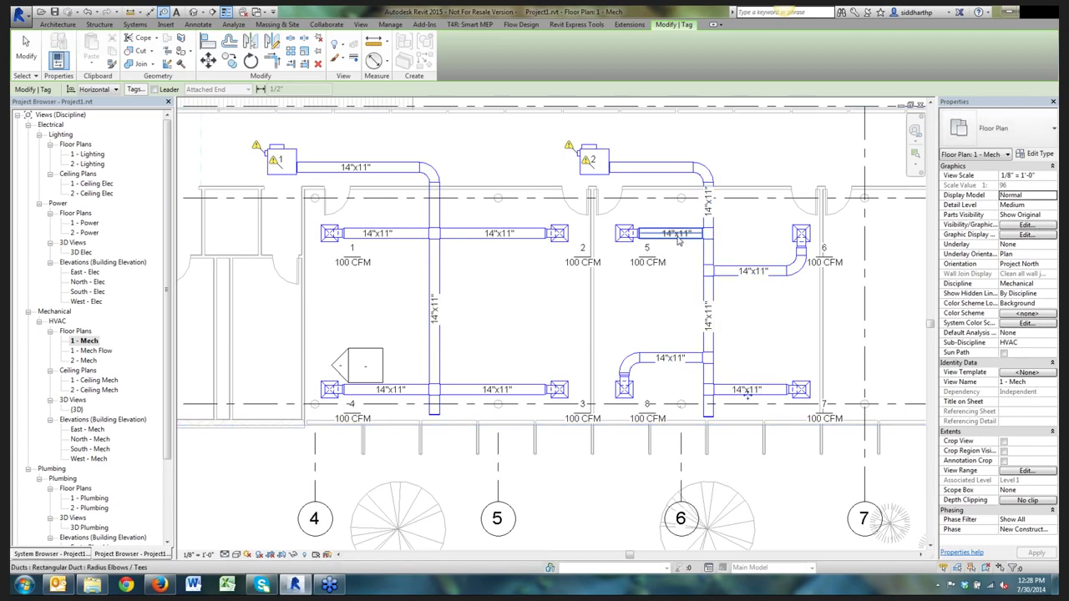
pyautogui.click(677, 241)
pyautogui.press('Escape')
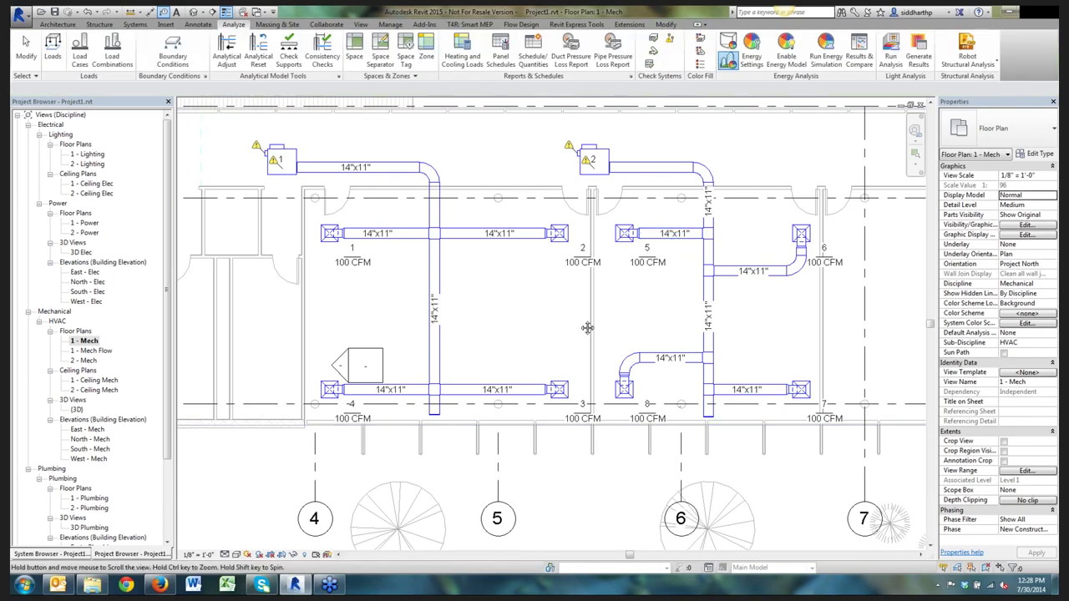
pyautogui.moveTo(662, 354); pyautogui.dragTo(505, 317, button='middle')
pyautogui.scroll(-2, 339, 269)
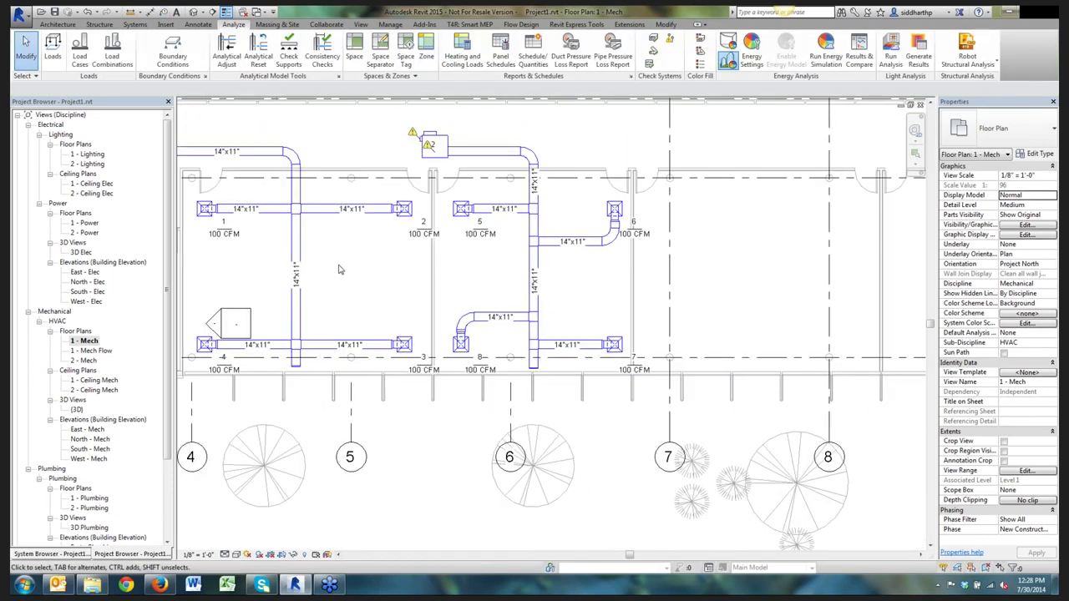
# Open the duct calculation settings and examine the Altshul-Tsal pressure drop equation and its parameter definitions
pyautogui.click(19, 16)
pyautogui.press('Escape')
pyautogui.click(135, 24)
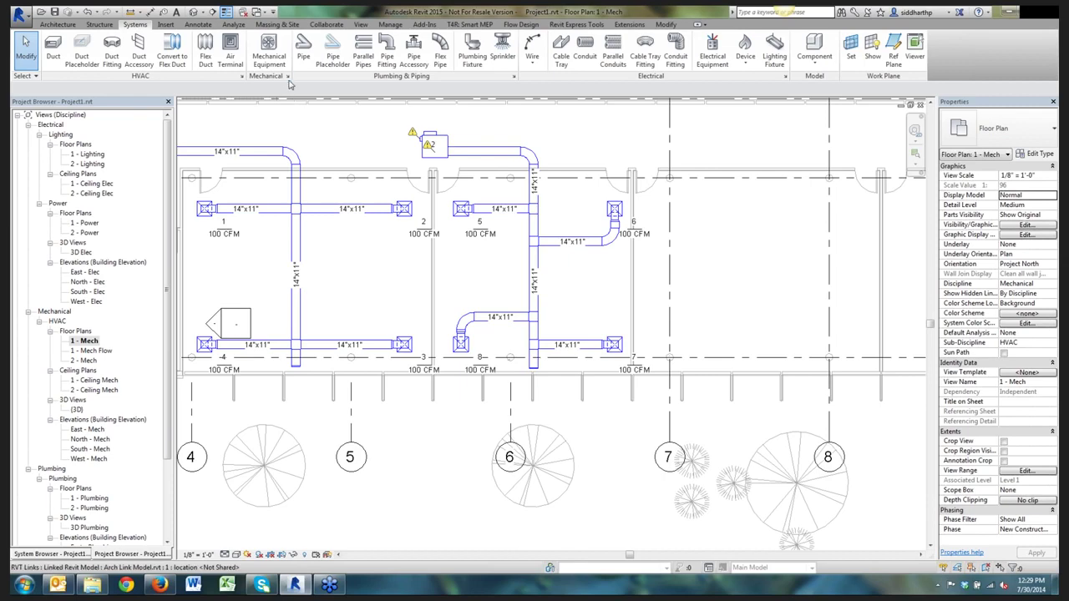
pyautogui.click(288, 77)
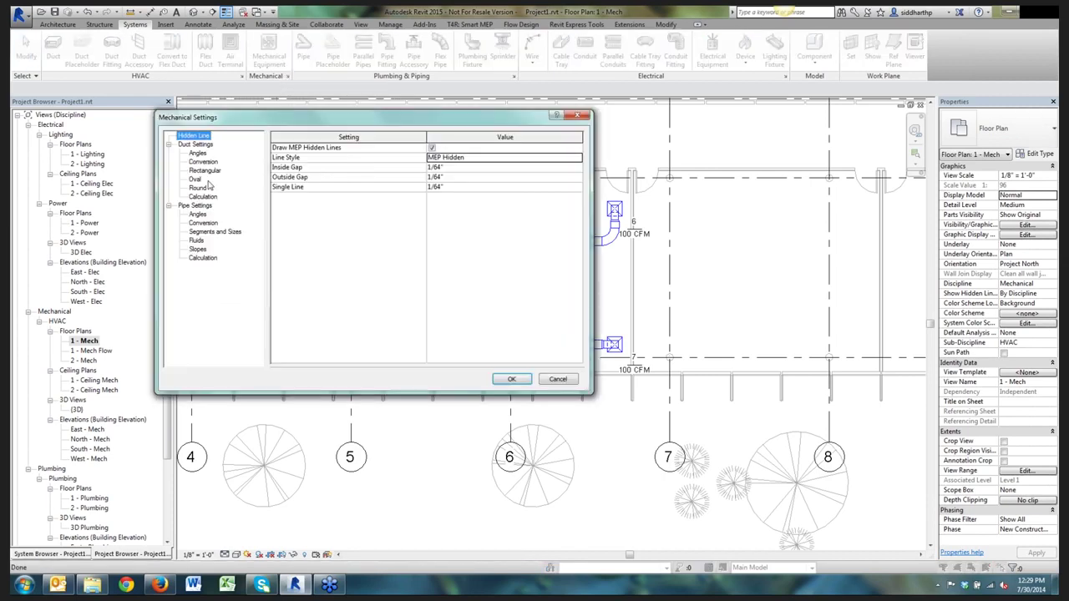
pyautogui.click(204, 196)
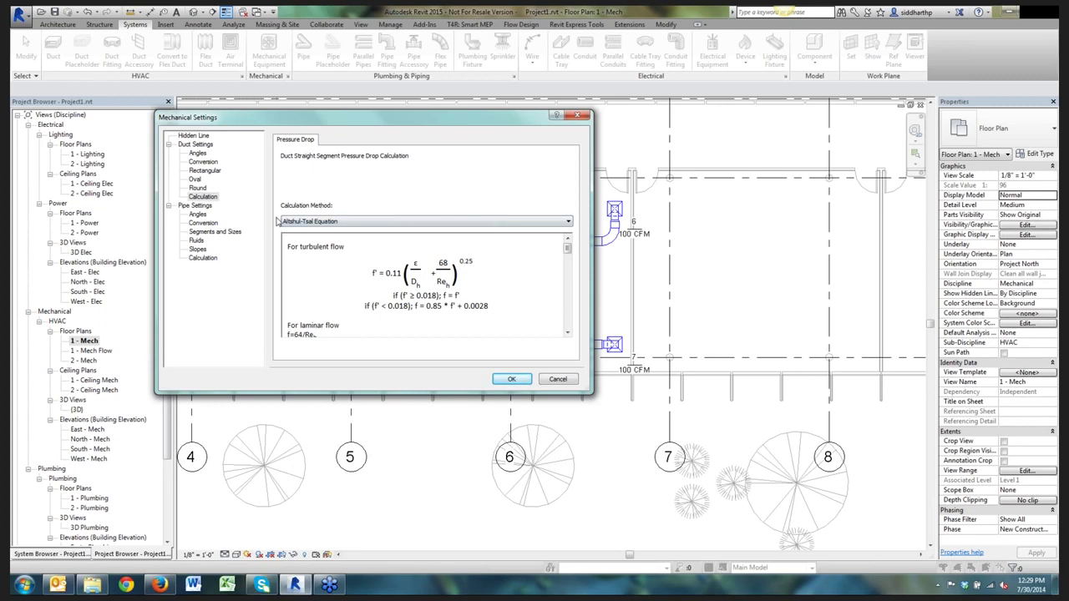
pyautogui.click(315, 222)
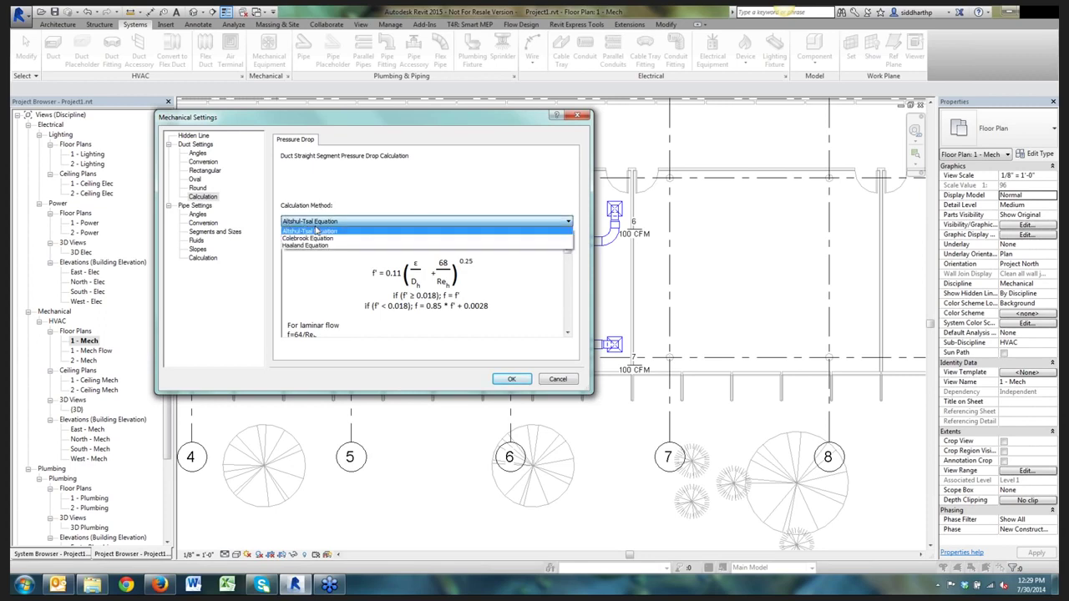
pyautogui.click(354, 303)
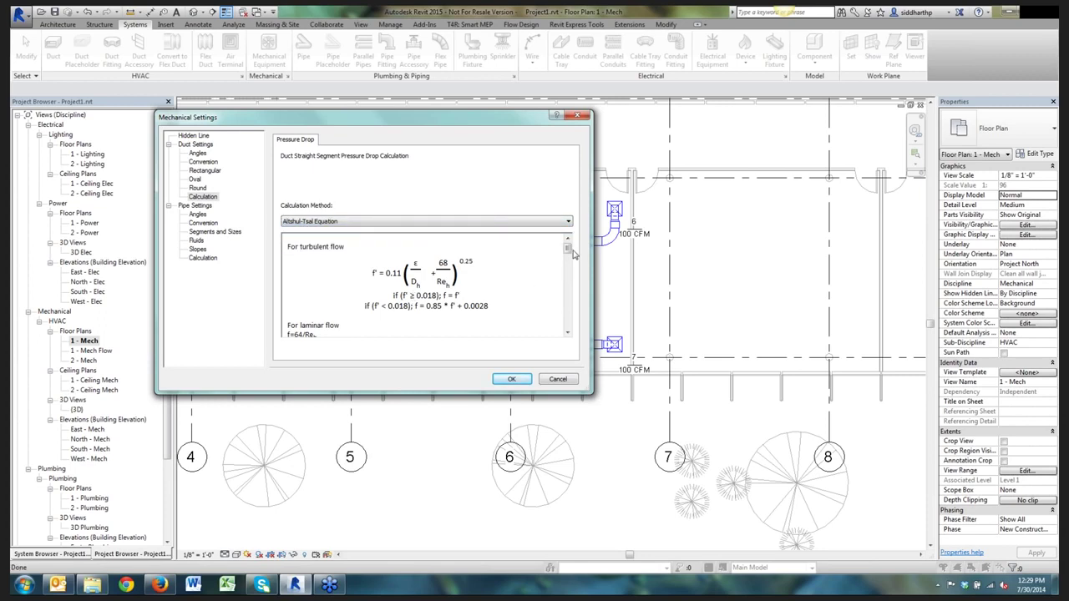
pyautogui.moveTo(568, 250); pyautogui.dragTo(571, 329)
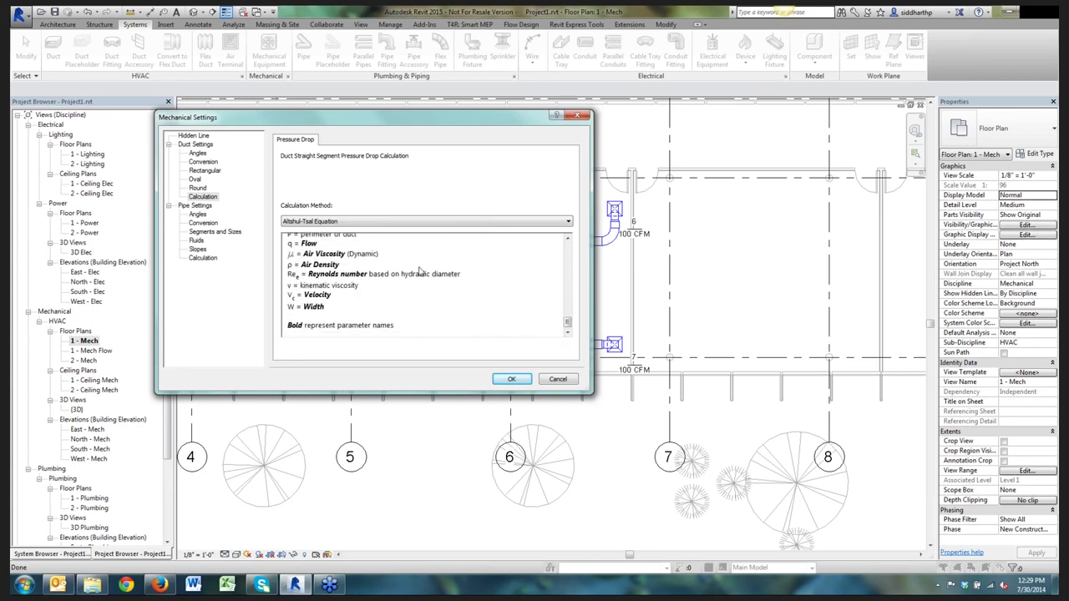
# Set the duct pressure drop calculation method to Colebrook Equation and apply the mechanical settings
pyautogui.click(351, 223)
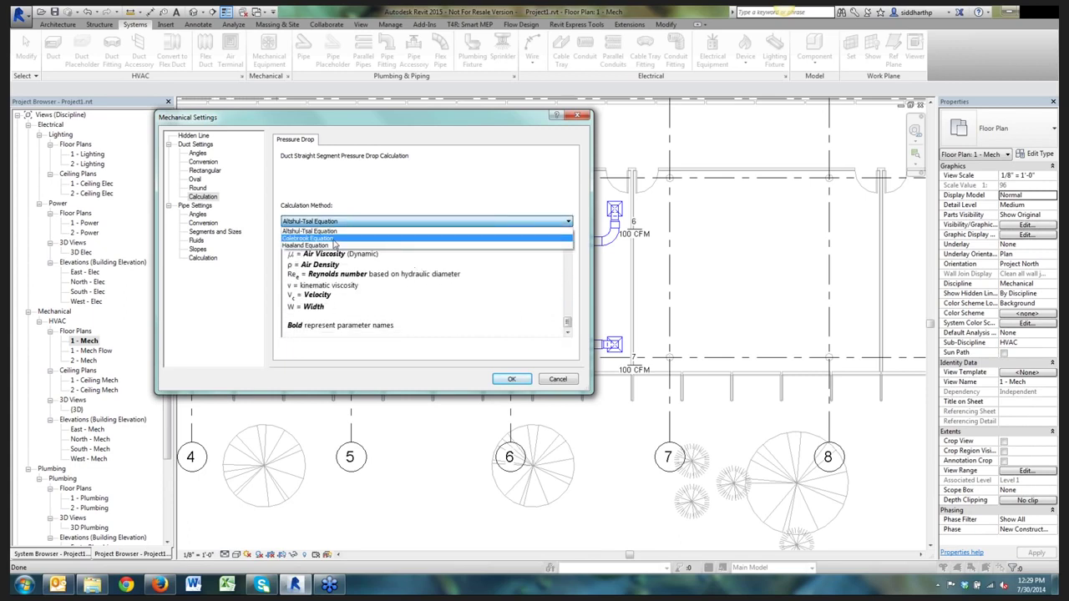
pyautogui.click(335, 240)
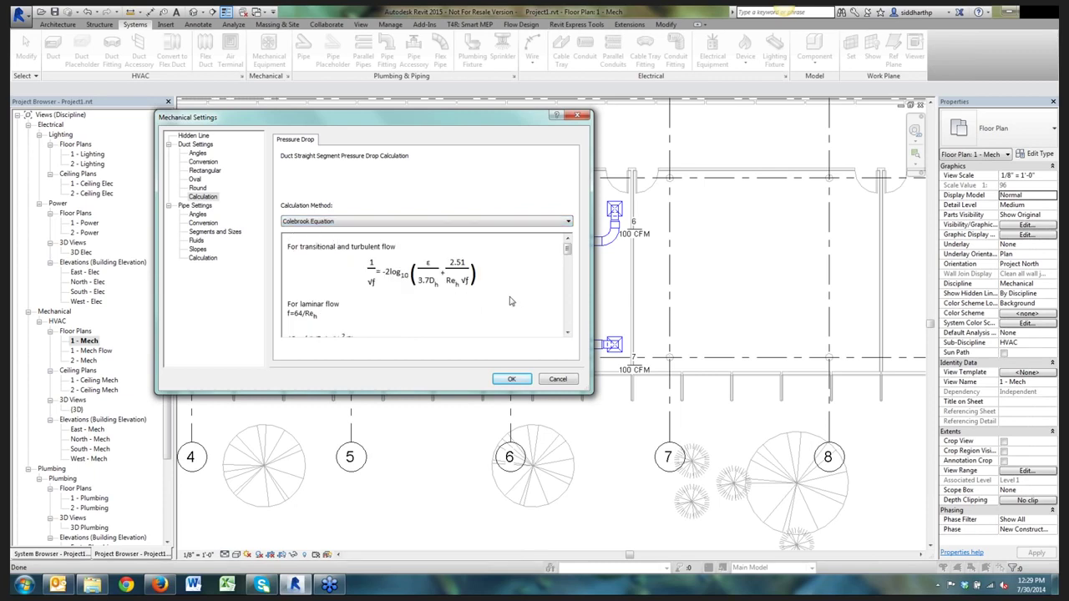
pyautogui.moveTo(568, 255)
pyautogui.mouseDown()
pyautogui.moveTo(558, 326)
pyautogui.moveTo(558, 251)
pyautogui.mouseUp()
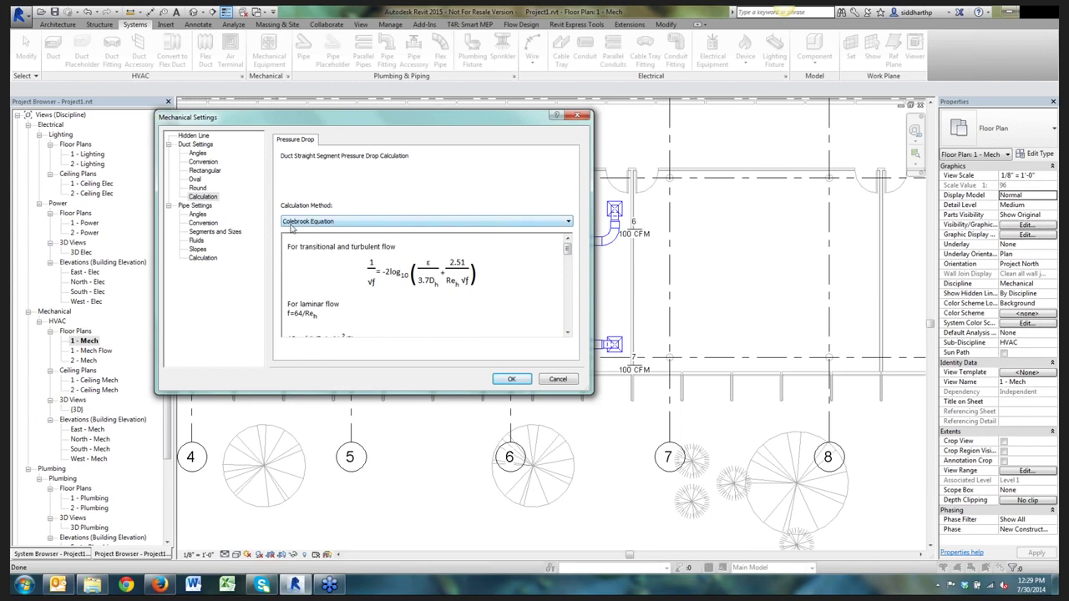
pyautogui.click(307, 223)
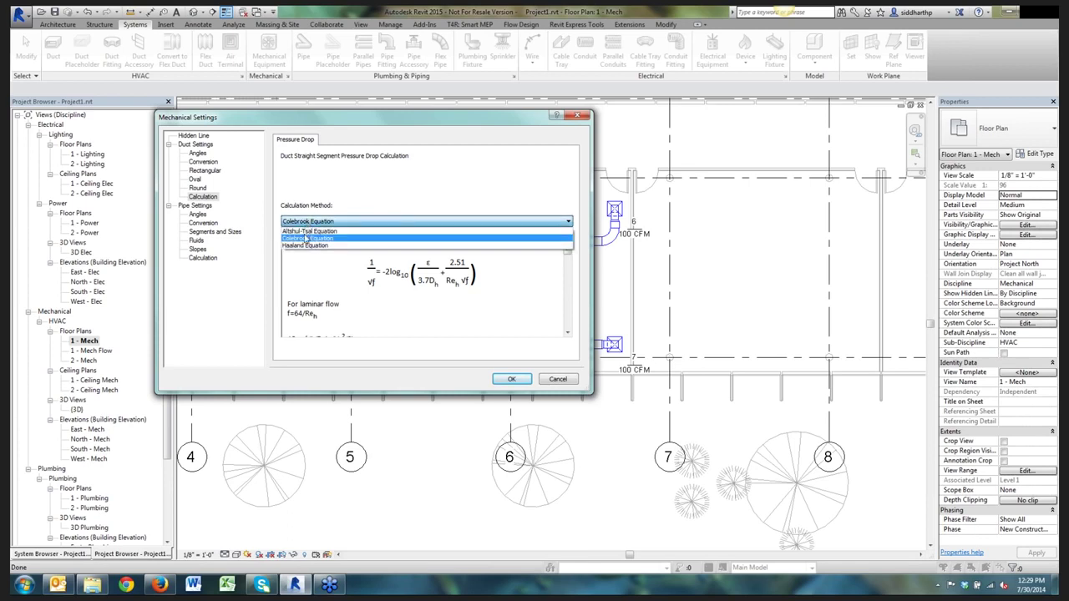
pyautogui.click(306, 239)
pyautogui.click(513, 380)
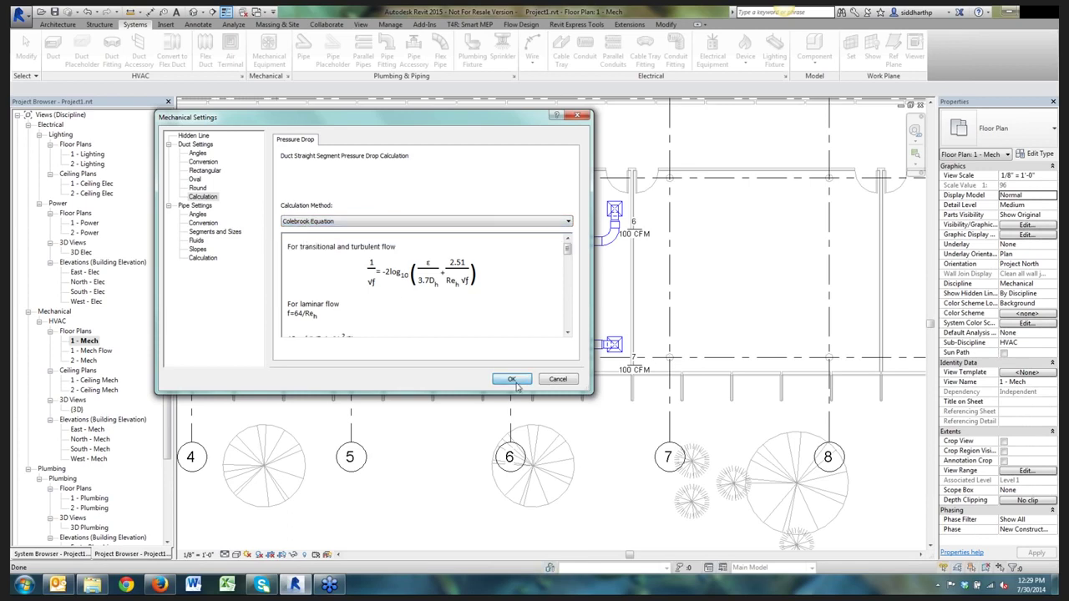
# Size VAV unit 1's entire connected duct network with the Equal Friction method at 0.08 in-wg/100ft
pyautogui.moveTo(403, 288)
pyautogui.mouseDown(button='middle')
pyautogui.moveTo(432, 275)
pyautogui.moveTo(406, 303)
pyautogui.mouseUp(button='middle')
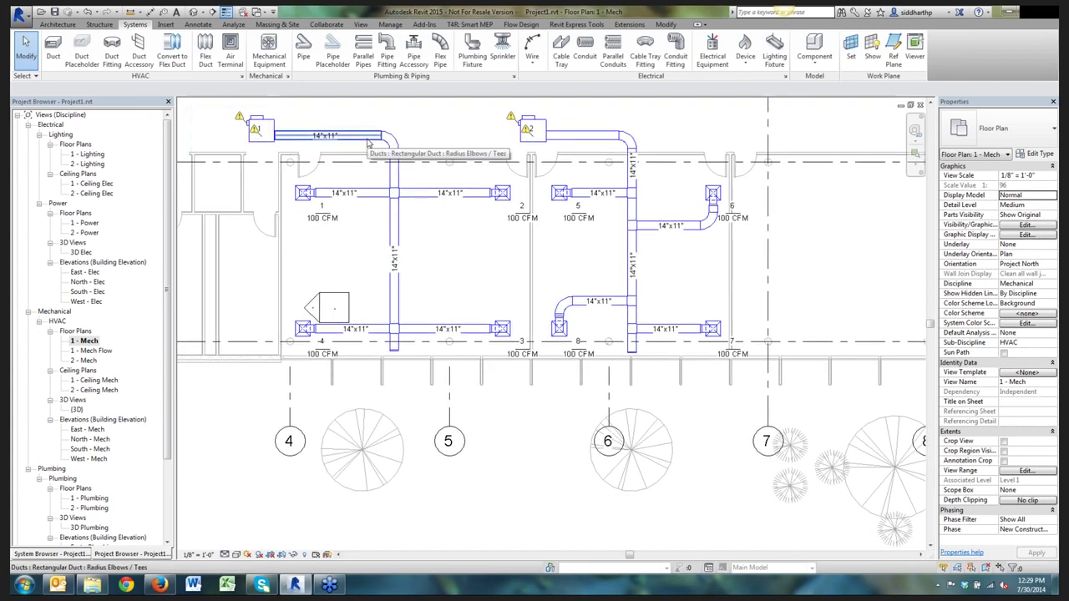
pyautogui.press('Tab')
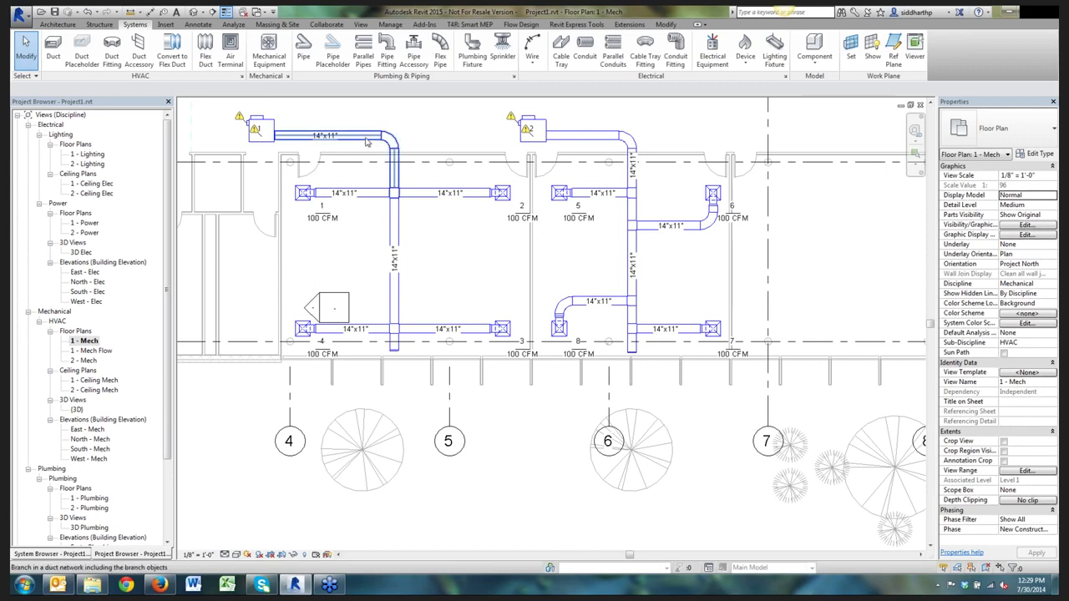
pyautogui.press('Tab')
pyautogui.click(365, 143)
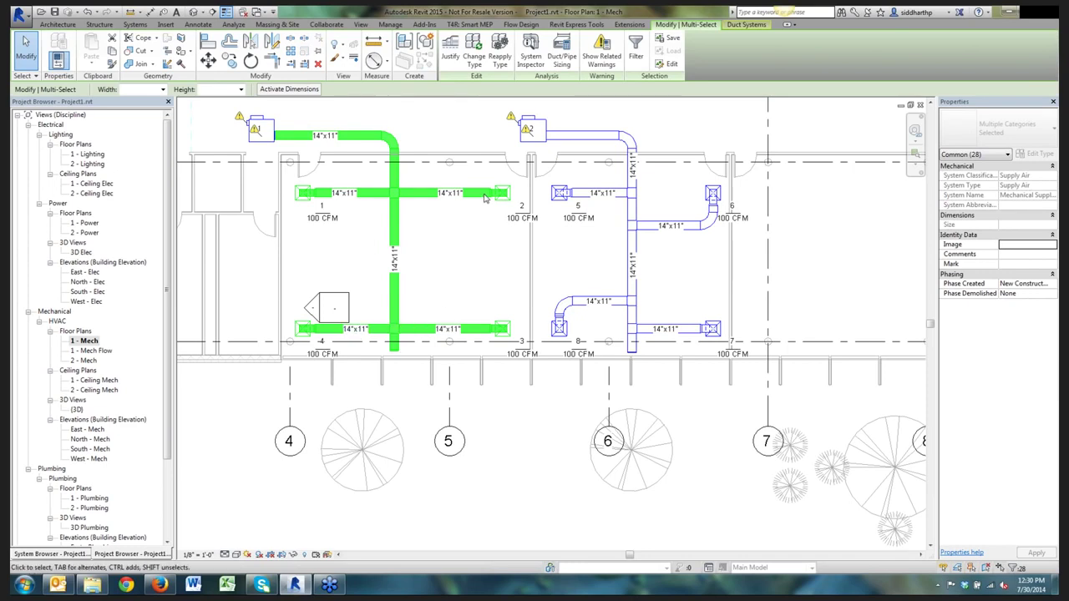
pyautogui.click(563, 60)
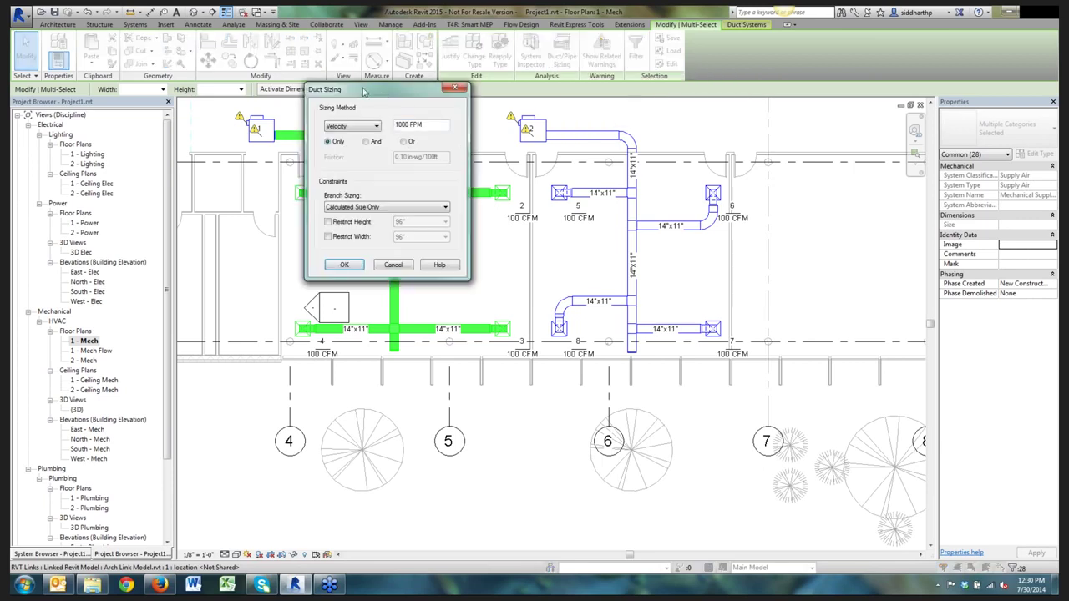
pyautogui.moveTo(363, 92); pyautogui.dragTo(136, 88)
pyautogui.click(147, 123)
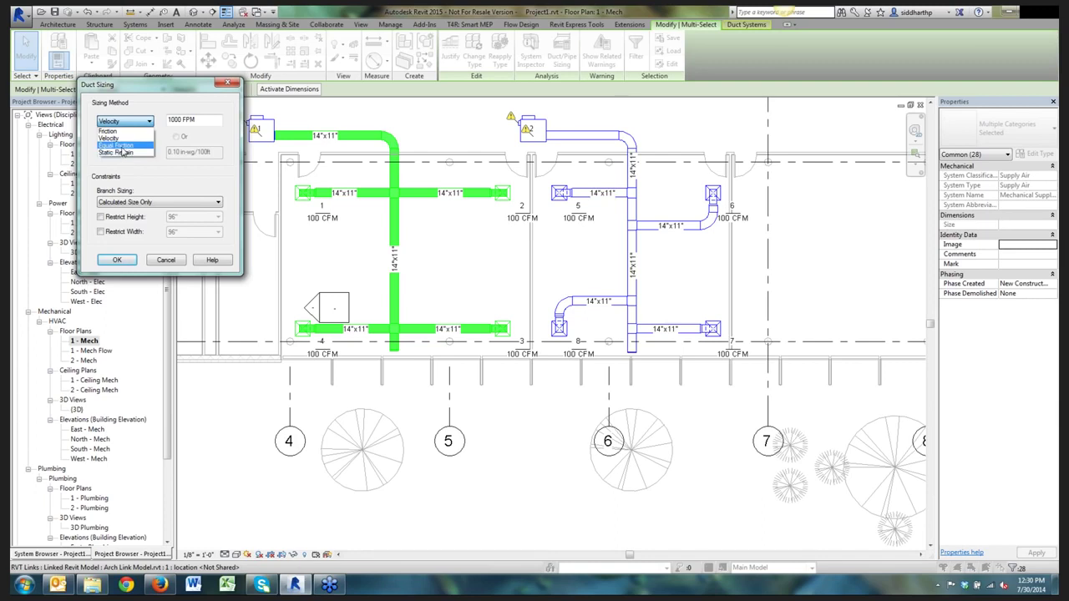
pyautogui.click(123, 146)
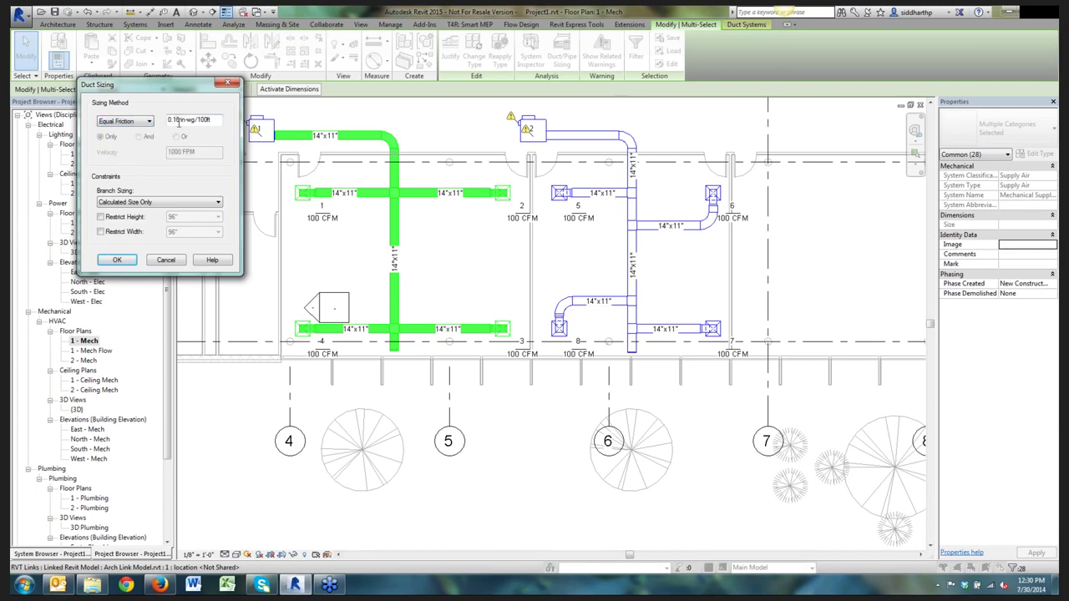
pyautogui.press('BackSpace')
pyautogui.press('BackSpace')
pyautogui.write('08')
pyautogui.click(121, 261)
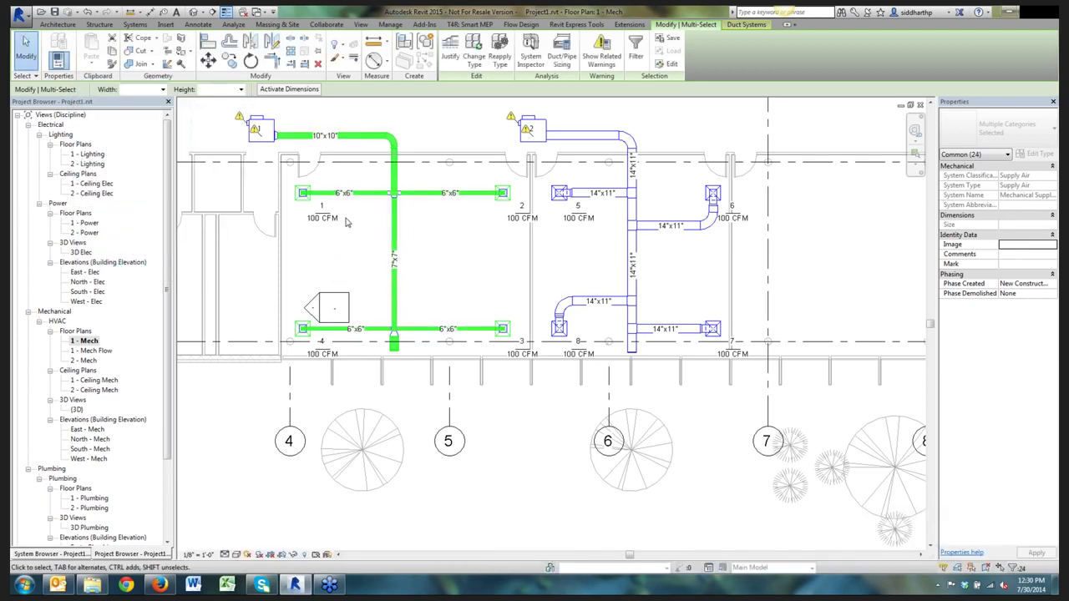
pyautogui.scroll(3, 349, 228)
pyautogui.moveTo(347, 204); pyautogui.dragTo(370, 278, button='middle')
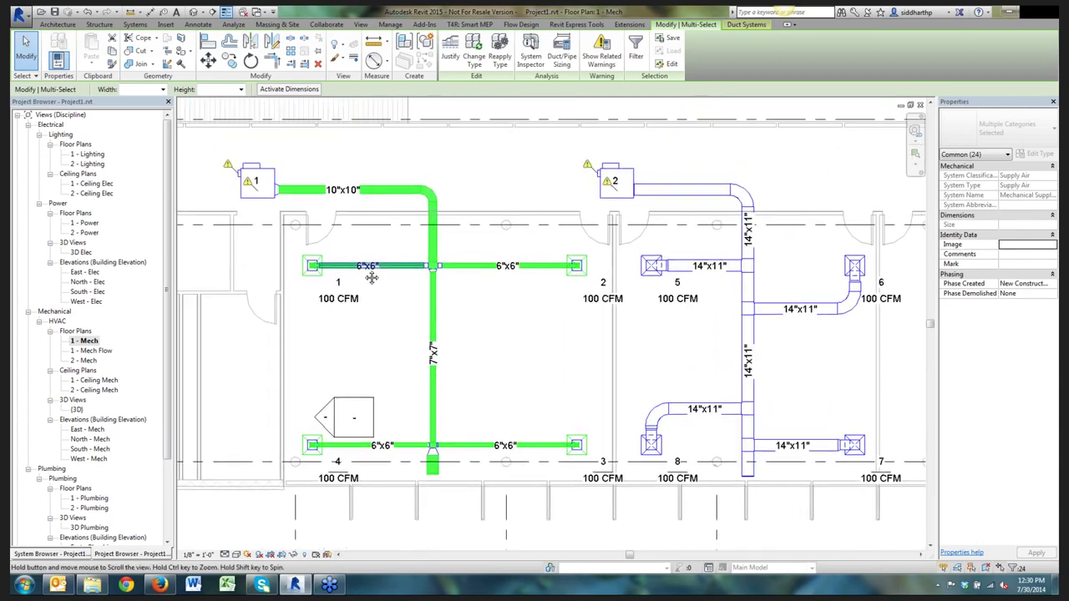
pyautogui.scroll(1, 341, 218)
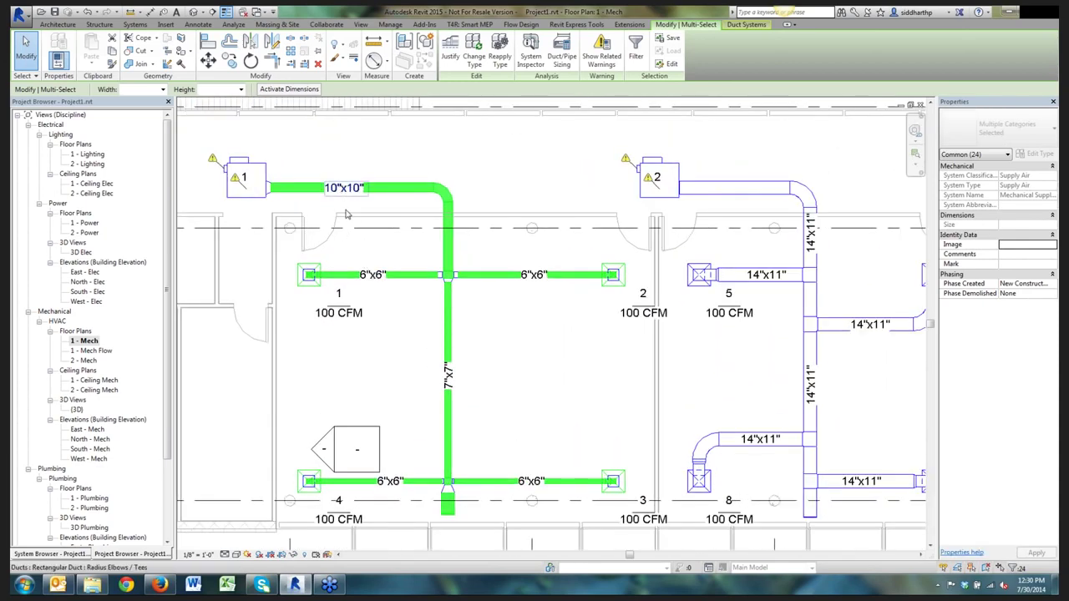
# Clear the duct network selection and examine the duct sizes of both supply air systems
pyautogui.moveTo(360, 242); pyautogui.dragTo(312, 200, button='middle')
pyautogui.moveTo(373, 321); pyautogui.dragTo(353, 285, button='middle')
pyautogui.click(363, 260)
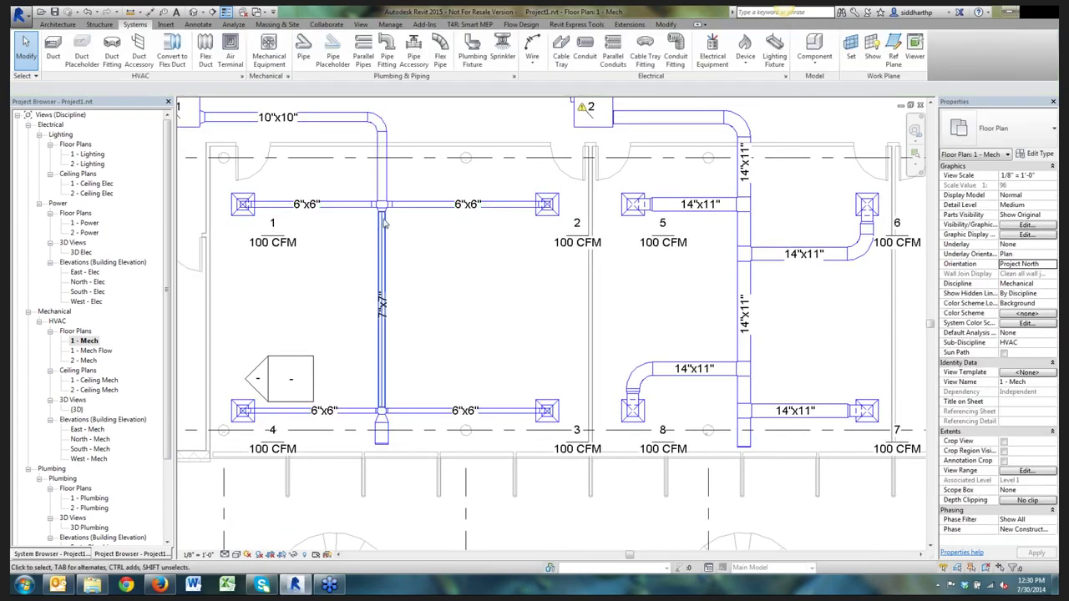
pyautogui.scroll(2, 384, 222)
pyautogui.scroll(-3, 383, 292)
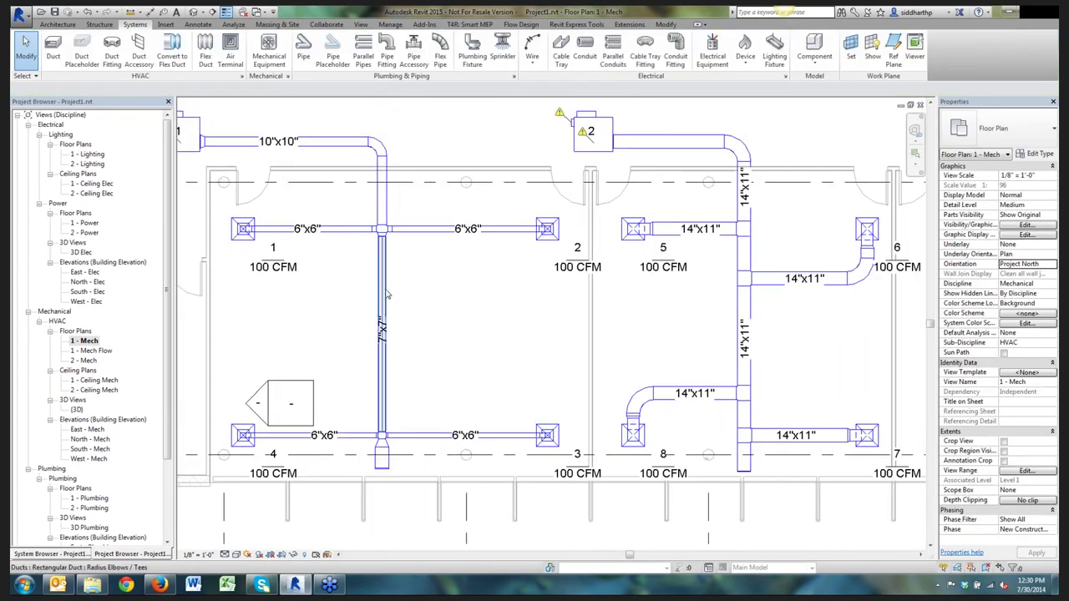
pyautogui.moveTo(425, 313); pyautogui.dragTo(471, 325, button='middle')
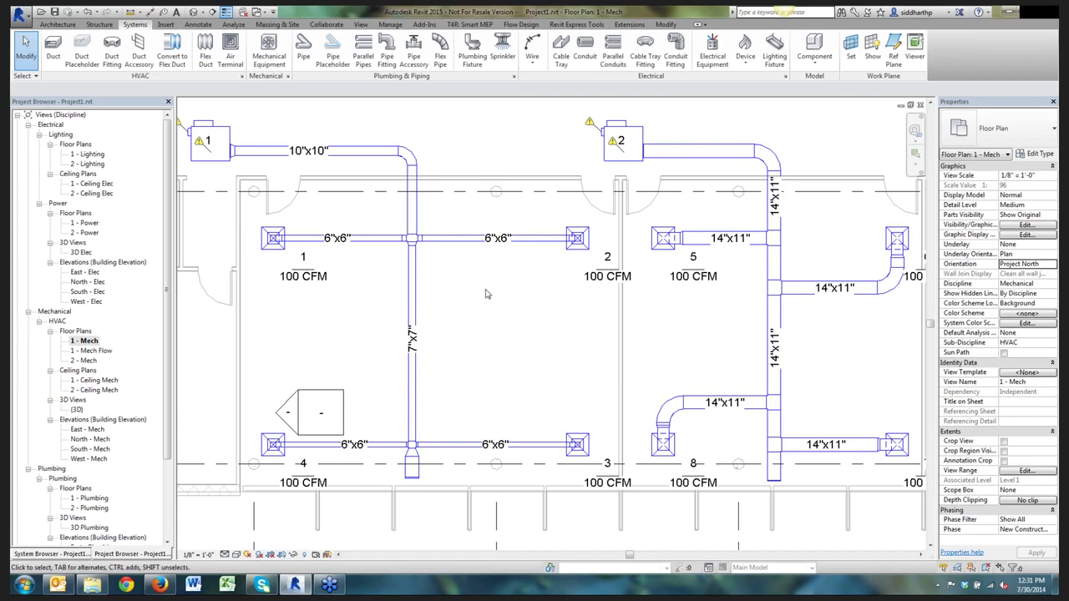
pyautogui.moveTo(487, 293); pyautogui.dragTo(526, 252, button='middle')
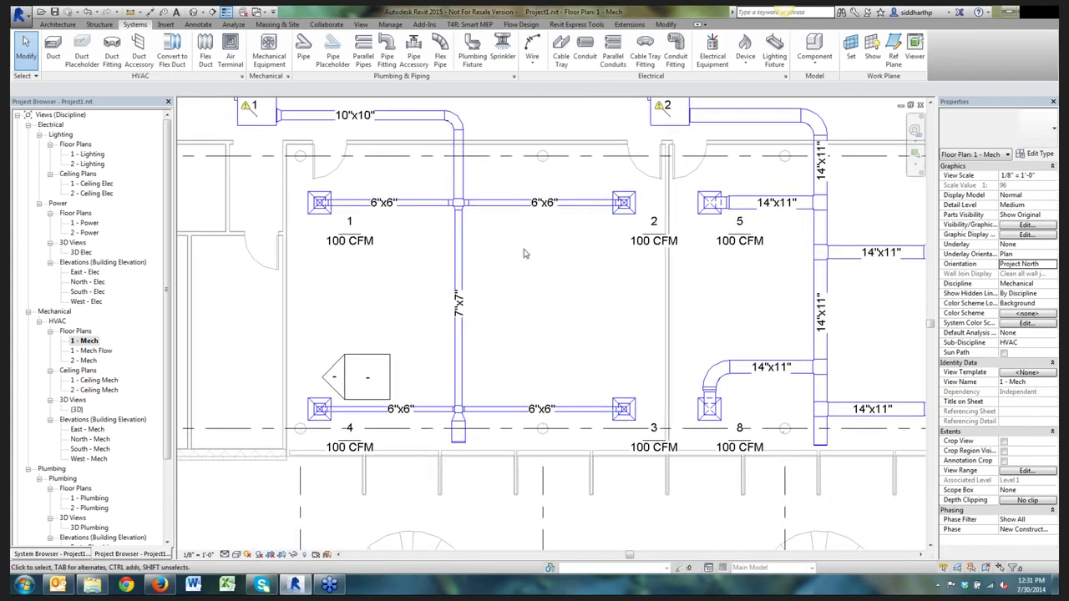
pyautogui.scroll(-1, 514, 261)
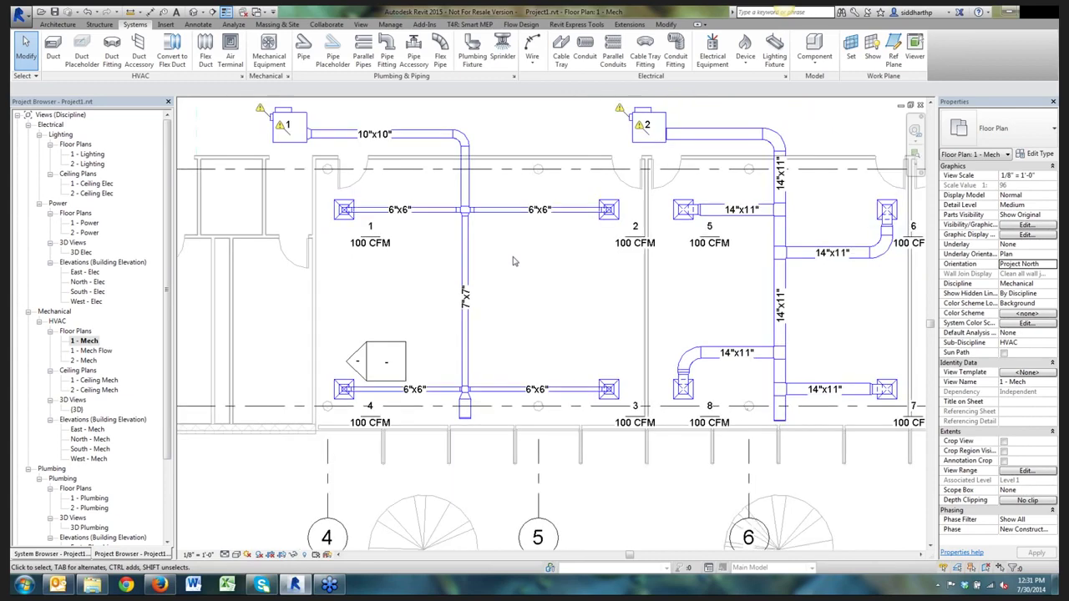
# Compare the flow properties of the upper 6"x6" branch, a 14"x11" branch in the second system and the 7"x7" main duct
pyautogui.click(498, 214)
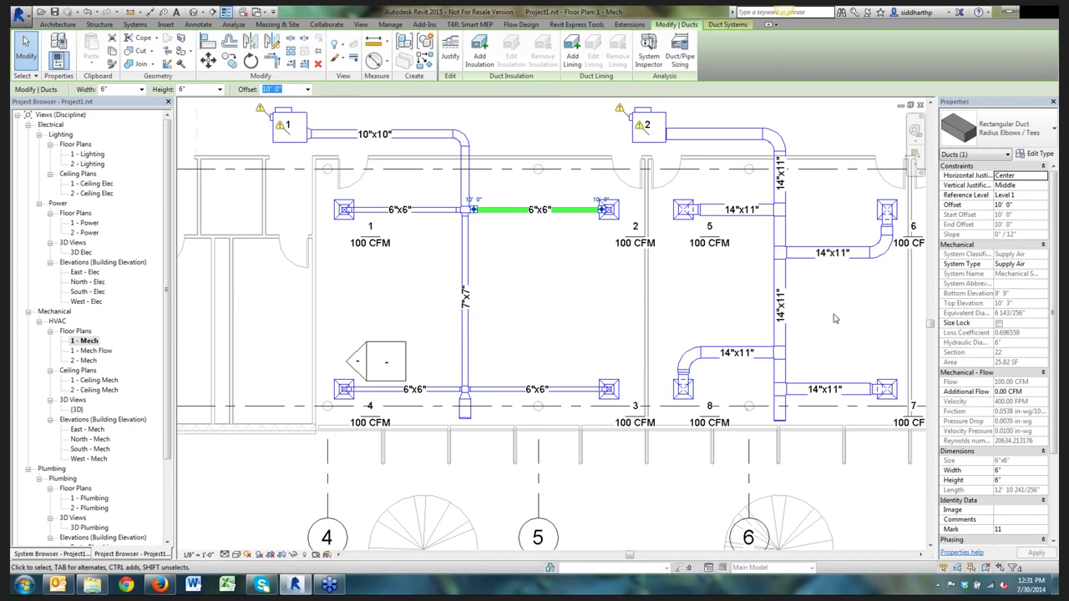
pyautogui.click(809, 257)
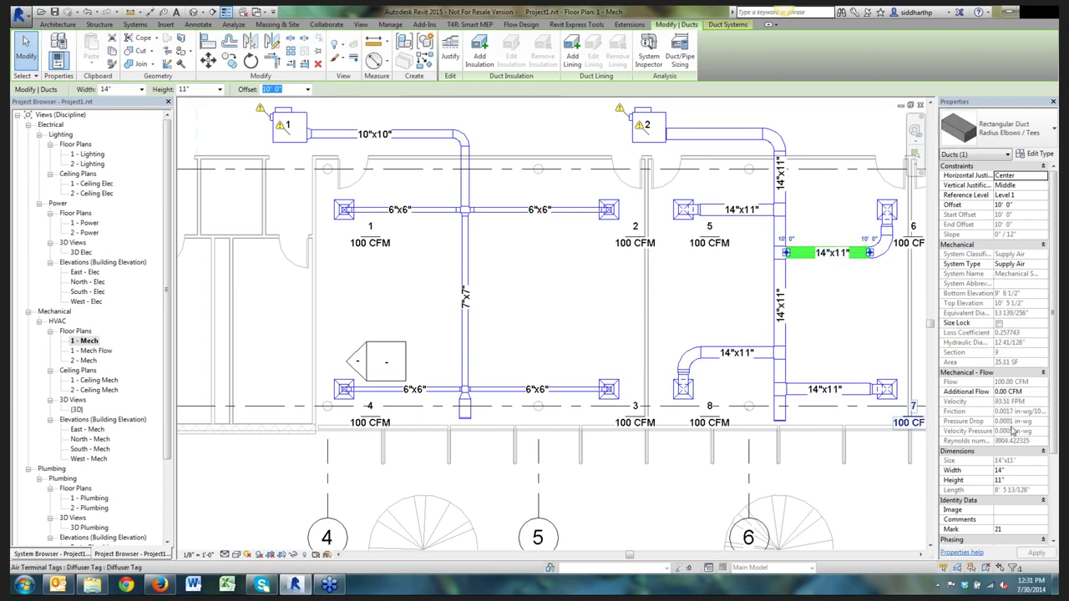
pyautogui.click(547, 210)
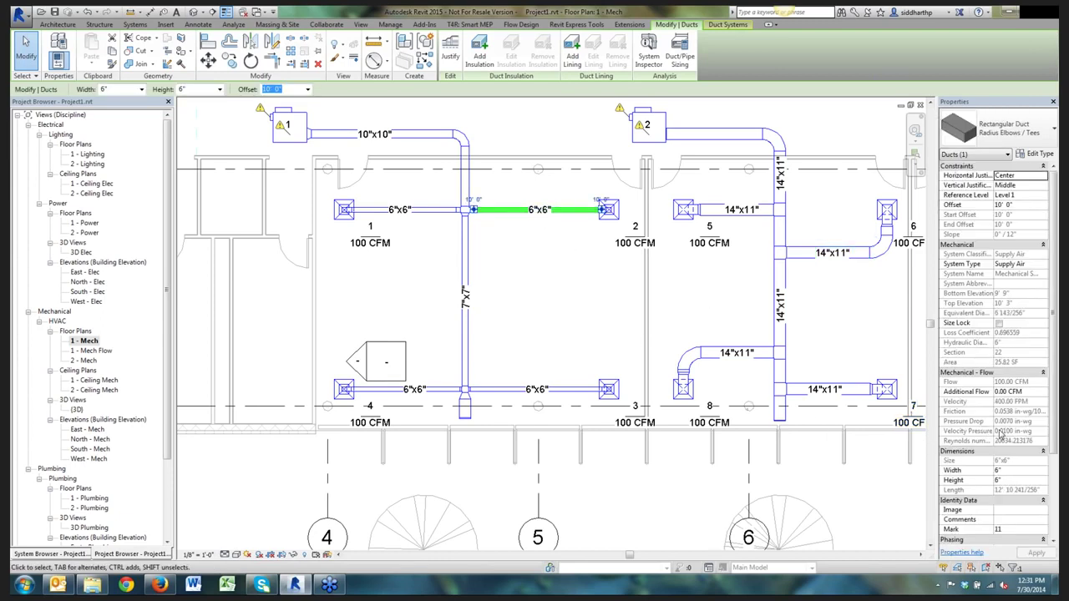
pyautogui.moveTo(599, 323); pyautogui.dragTo(542, 351, button='middle')
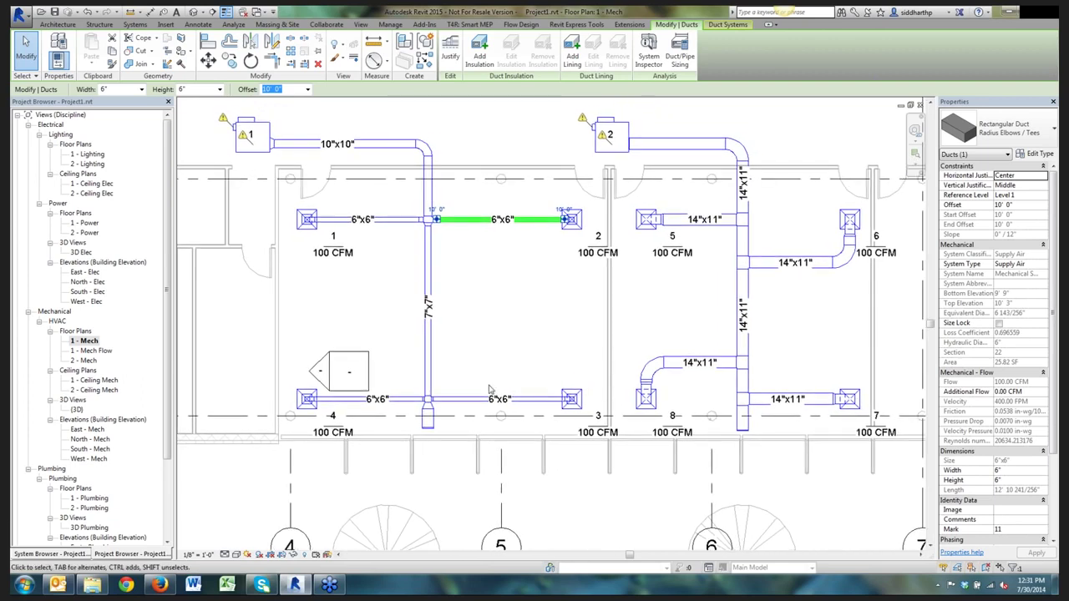
pyautogui.click(427, 360)
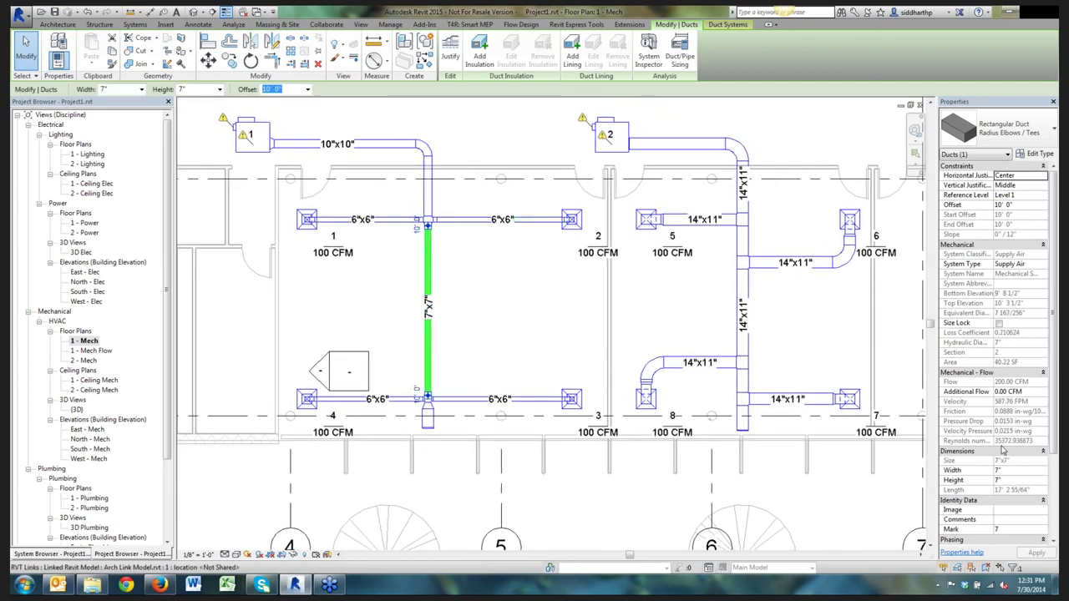
pyautogui.moveTo(533, 340); pyautogui.dragTo(579, 375, button='middle')
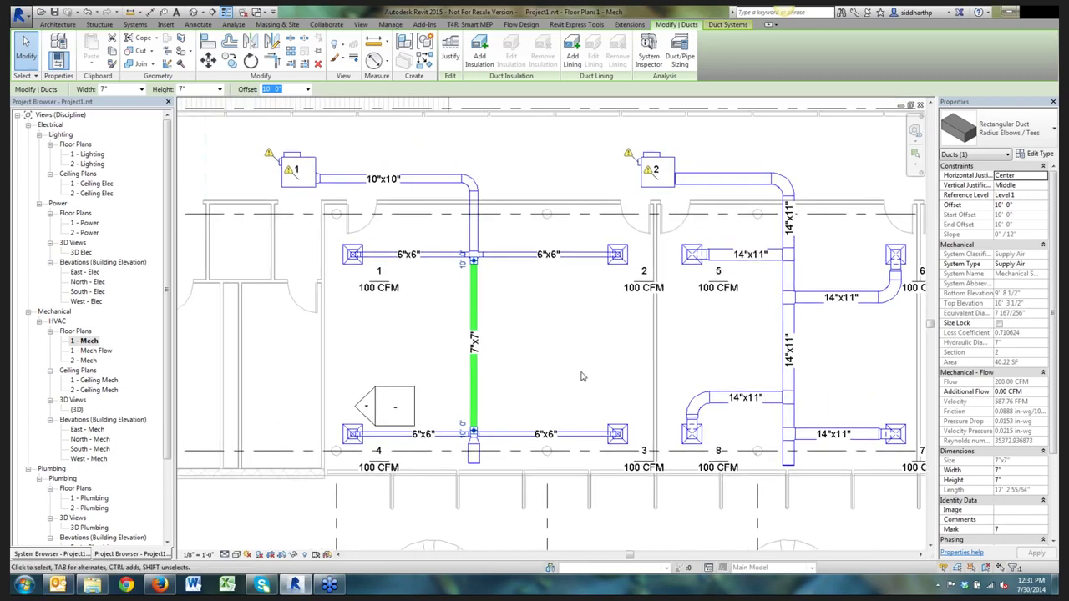
pyautogui.click(579, 375)
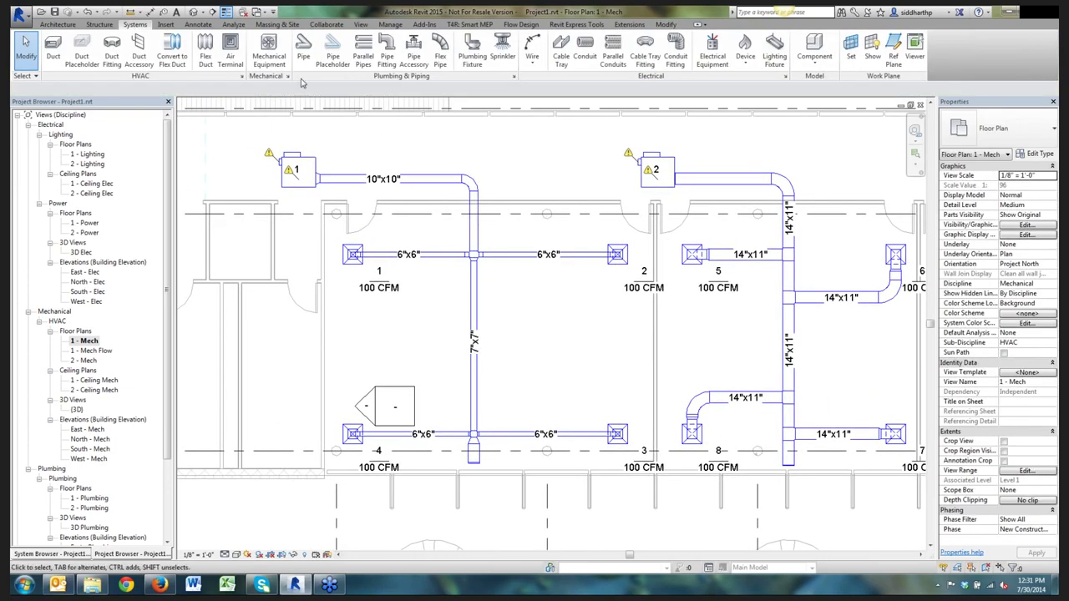
pyautogui.click(234, 24)
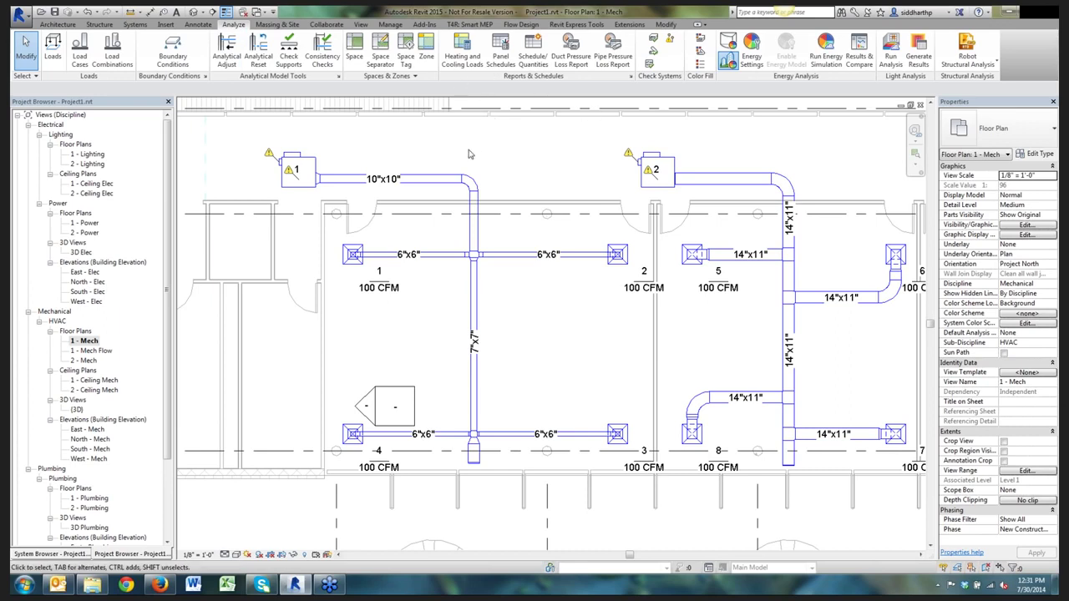
pyautogui.moveTo(532, 158); pyautogui.dragTo(442, 155, button='middle')
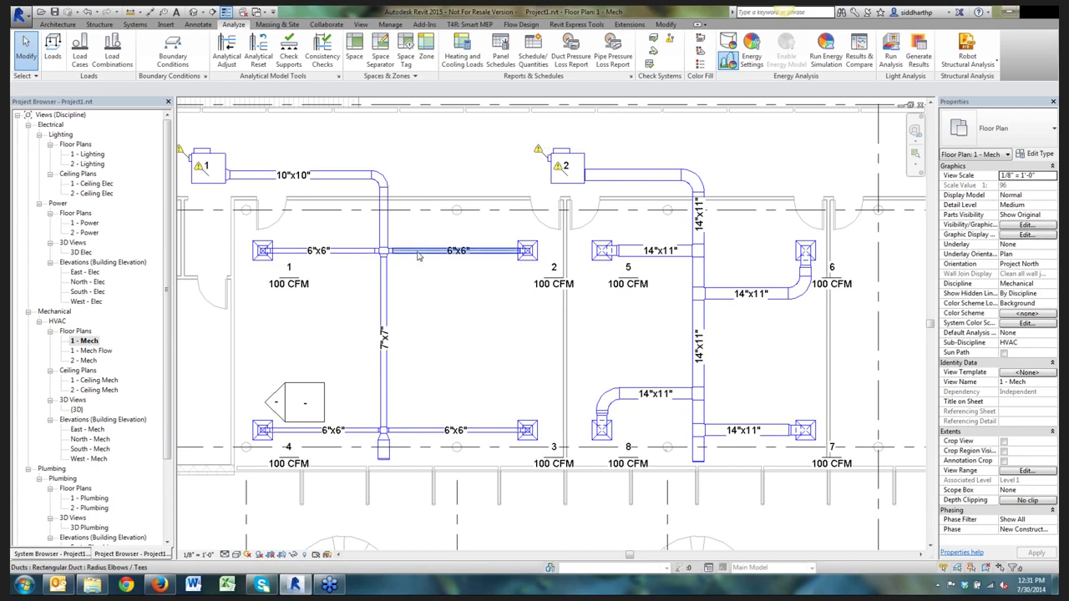
pyautogui.press('Tab')
pyautogui.press('Tab')
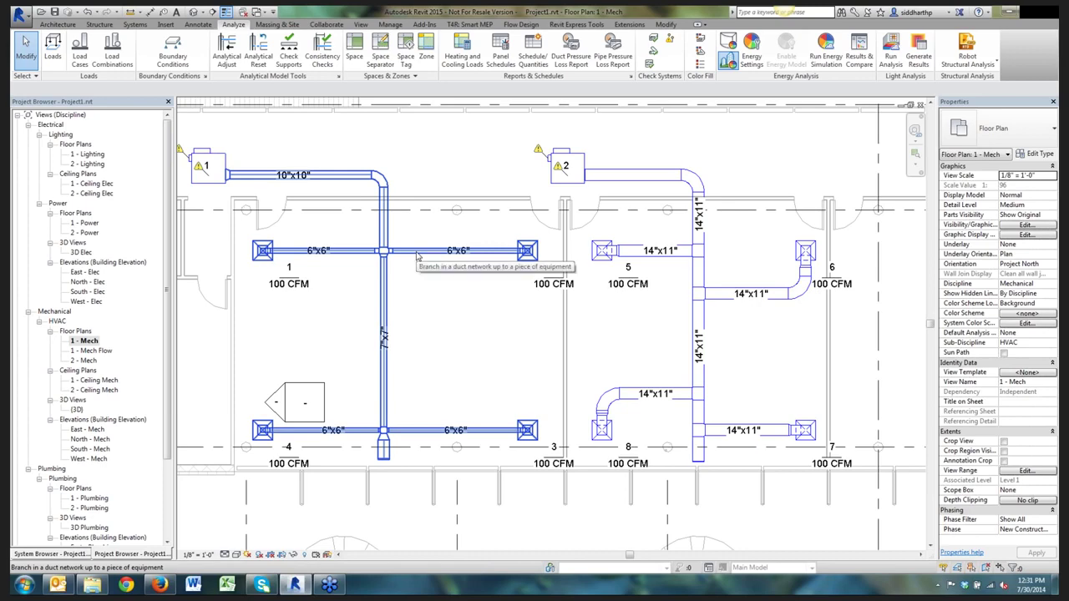
pyautogui.click(417, 256)
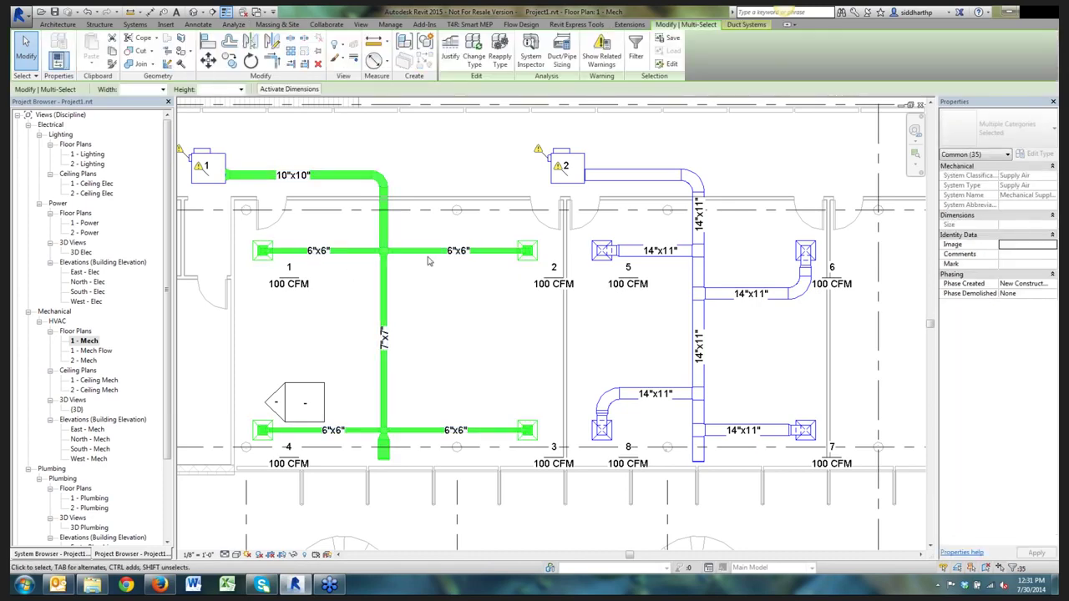
pyautogui.press('Escape')
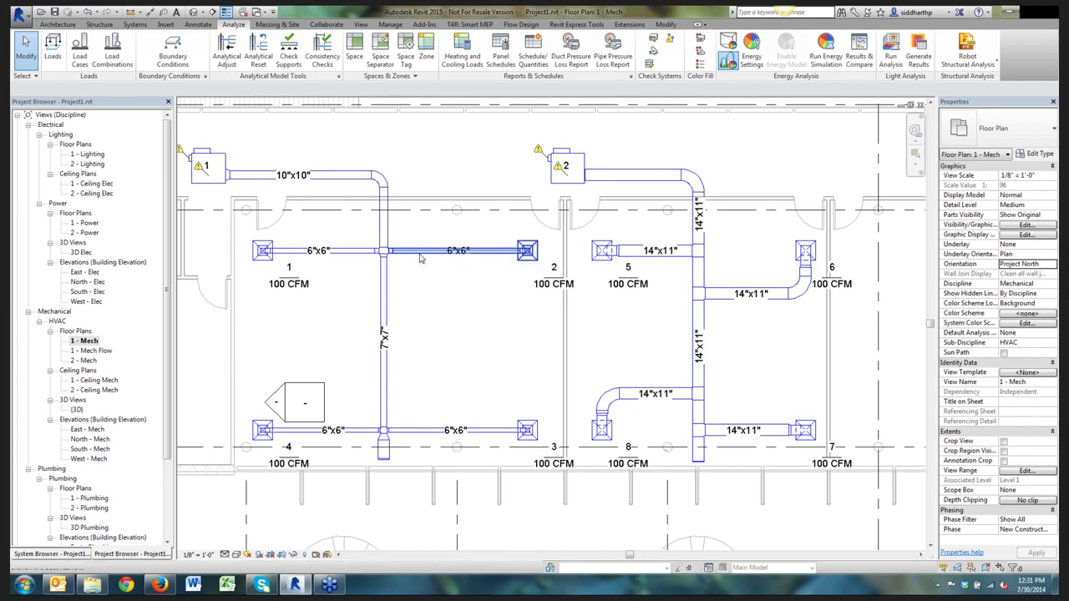
# Select the whole duct network fed by unit 1 and start inspecting it with the System Inspector
pyautogui.press('Tab')
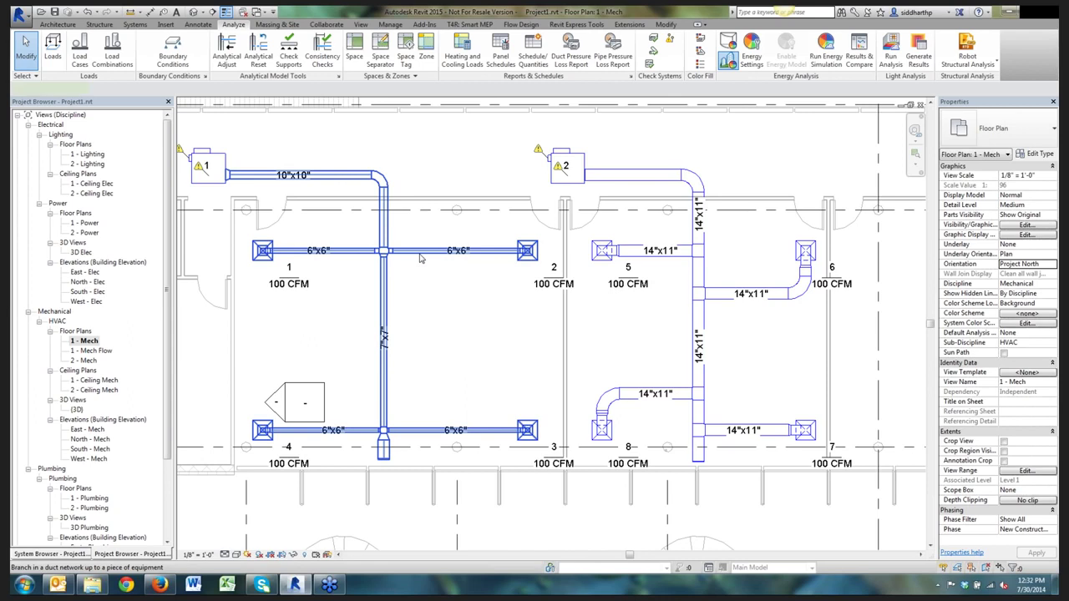
pyautogui.click(421, 259)
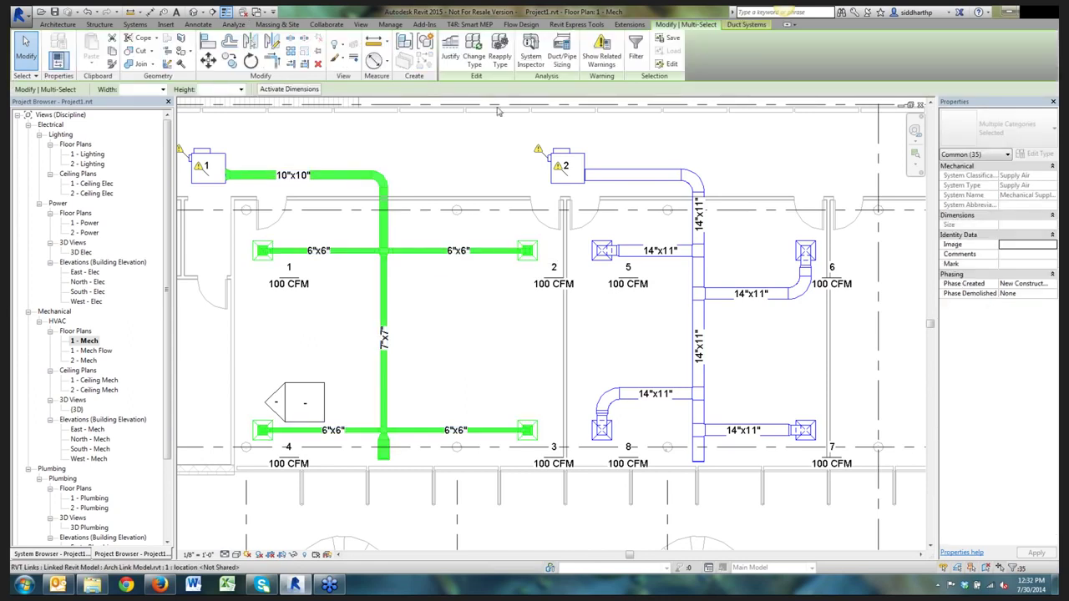
pyautogui.click(531, 59)
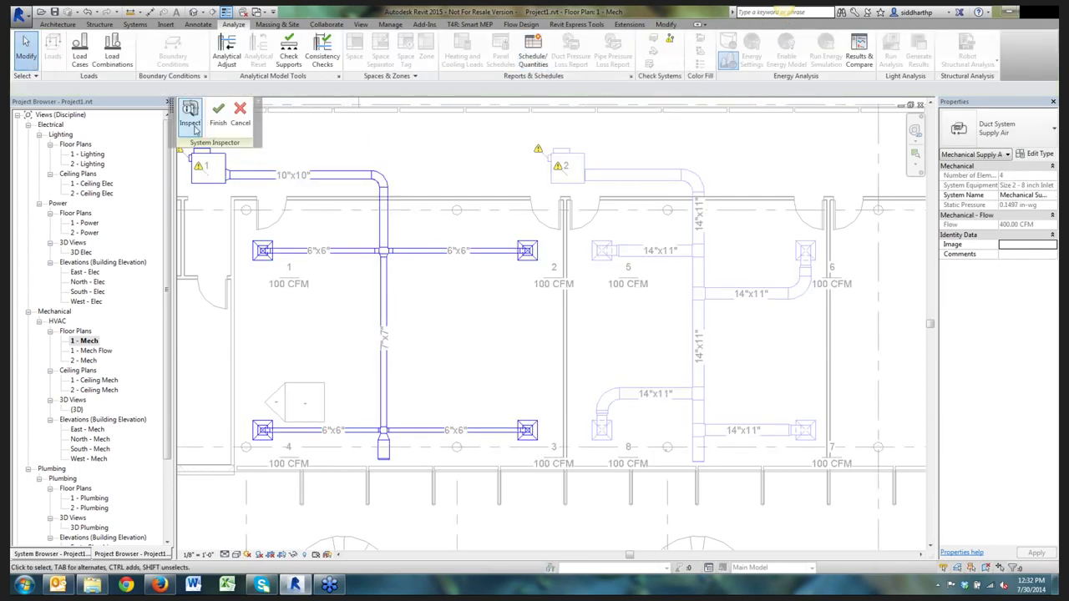
pyautogui.moveTo(170, 107); pyautogui.dragTo(182, 109)
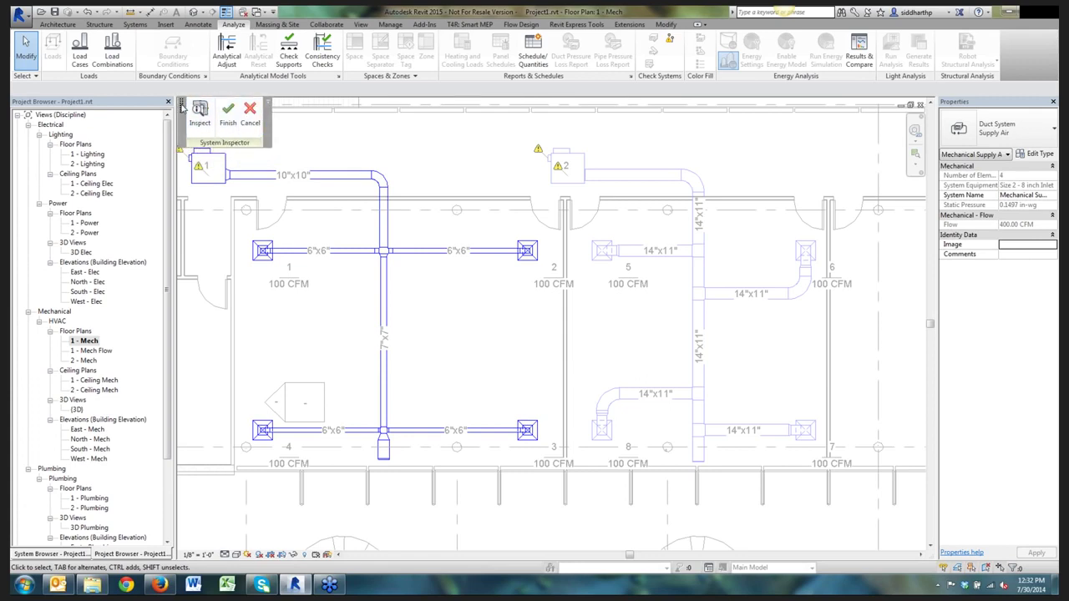
pyautogui.moveTo(181, 107)
pyautogui.mouseDown()
pyautogui.moveTo(261, 142)
pyautogui.moveTo(178, 107)
pyautogui.mouseUp()
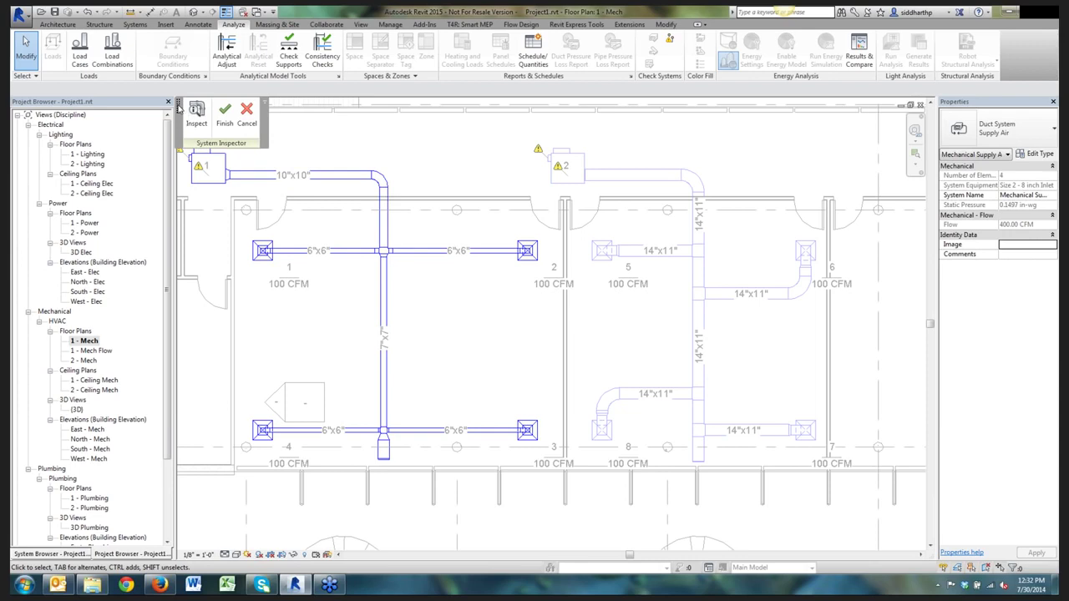
pyautogui.click(197, 114)
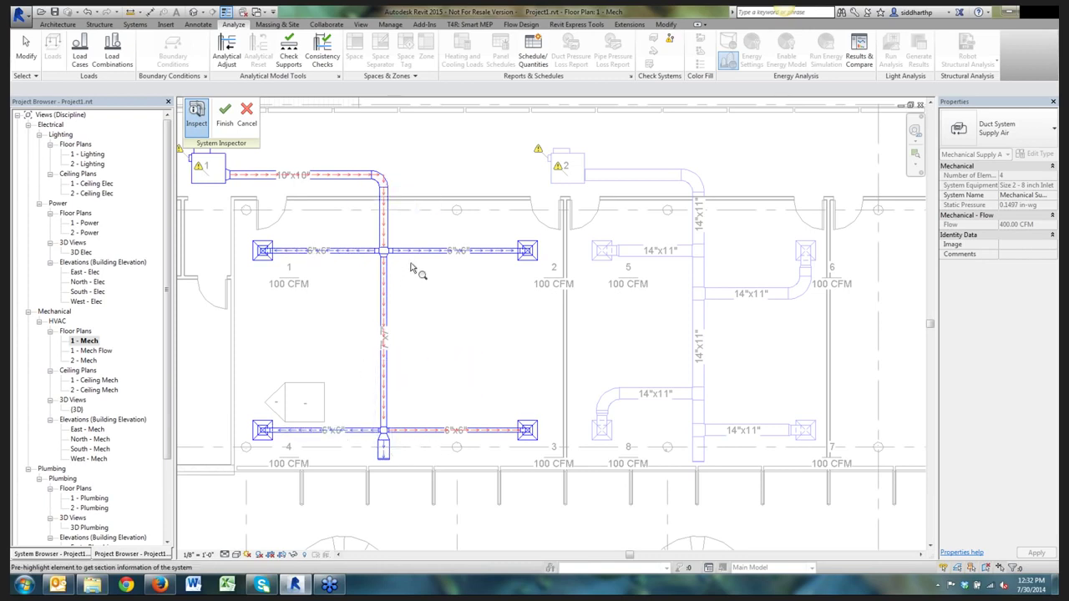
# Inspect flow, static pressure and pressure loss in the upper 6"x6" branch toward diffuser 2, the trunk above it and the 7"x7" duct
pyautogui.moveTo(422, 252)
pyautogui.scroll(3, 421, 252)
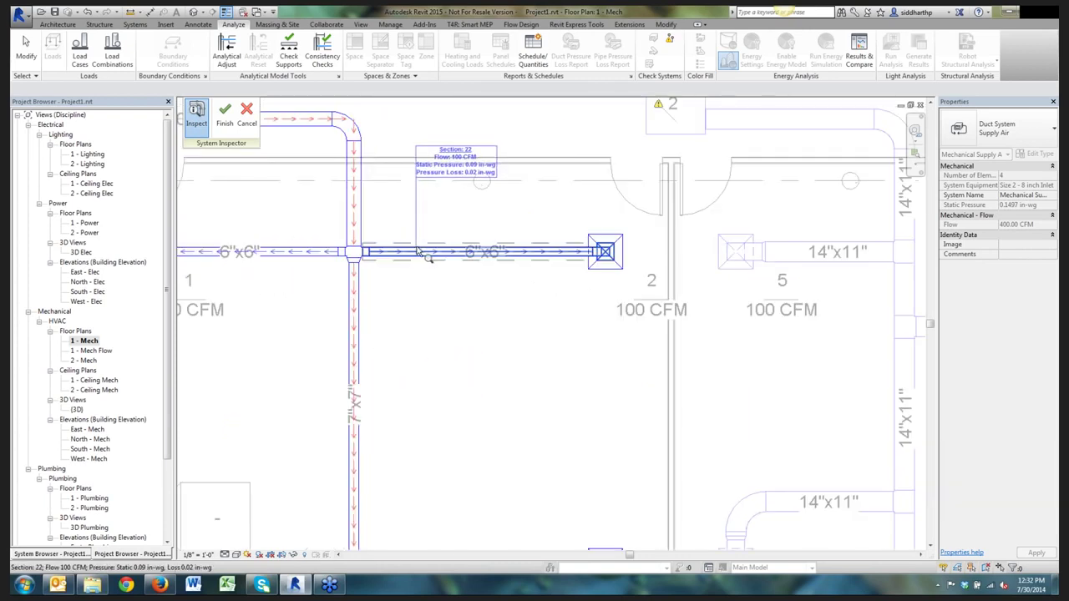
pyautogui.scroll(2, 422, 252)
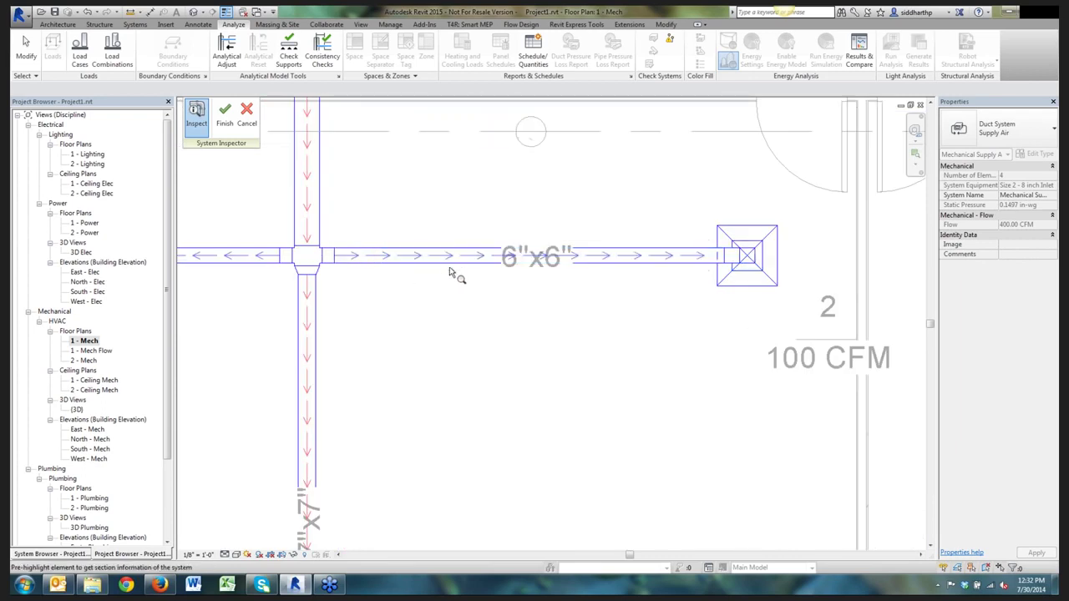
pyautogui.moveTo(322, 210)
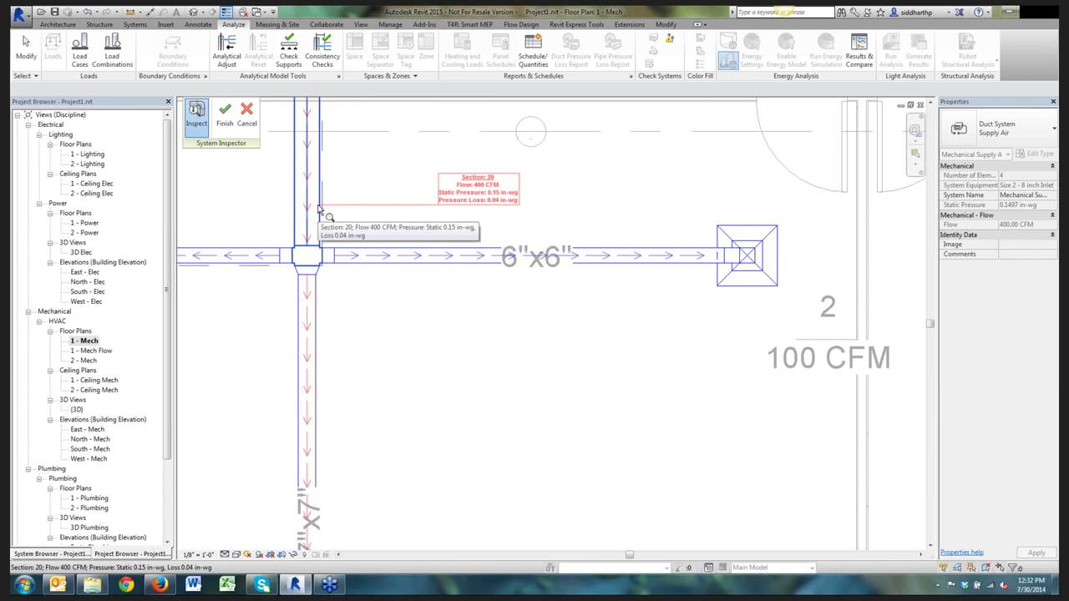
pyautogui.moveTo(324, 341)
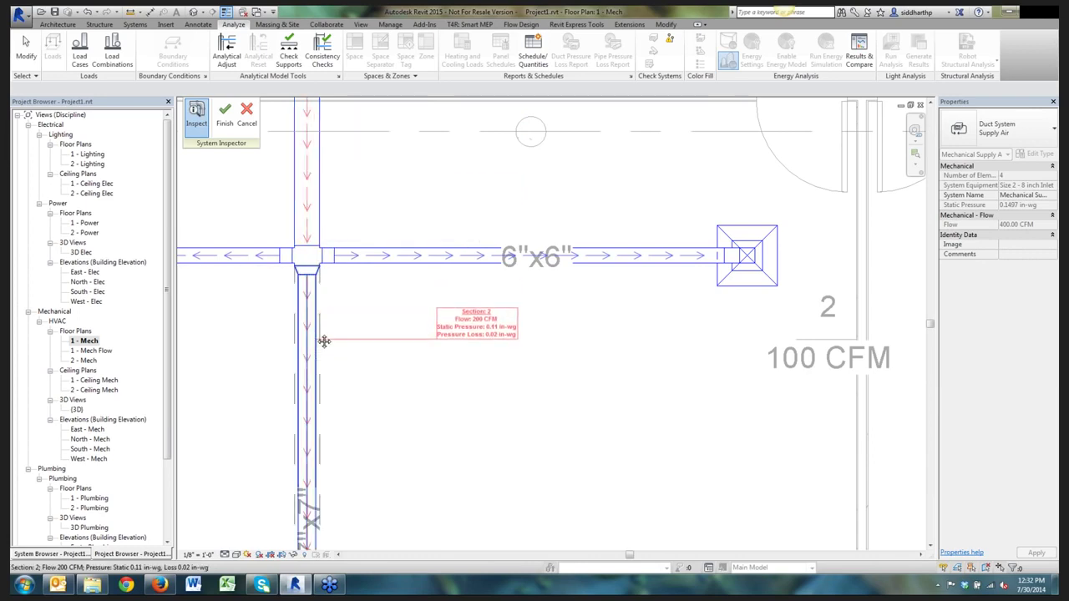
# Follow the 7"x7" duct down and inspect flow and pressure in the lower 6"x6" branch toward diffuser 3
pyautogui.moveTo(324, 342); pyautogui.dragTo(320, 239, button='middle')
pyautogui.scroll(-1, 326, 373)
pyautogui.moveTo(326, 372); pyautogui.dragTo(312, 242, button='middle')
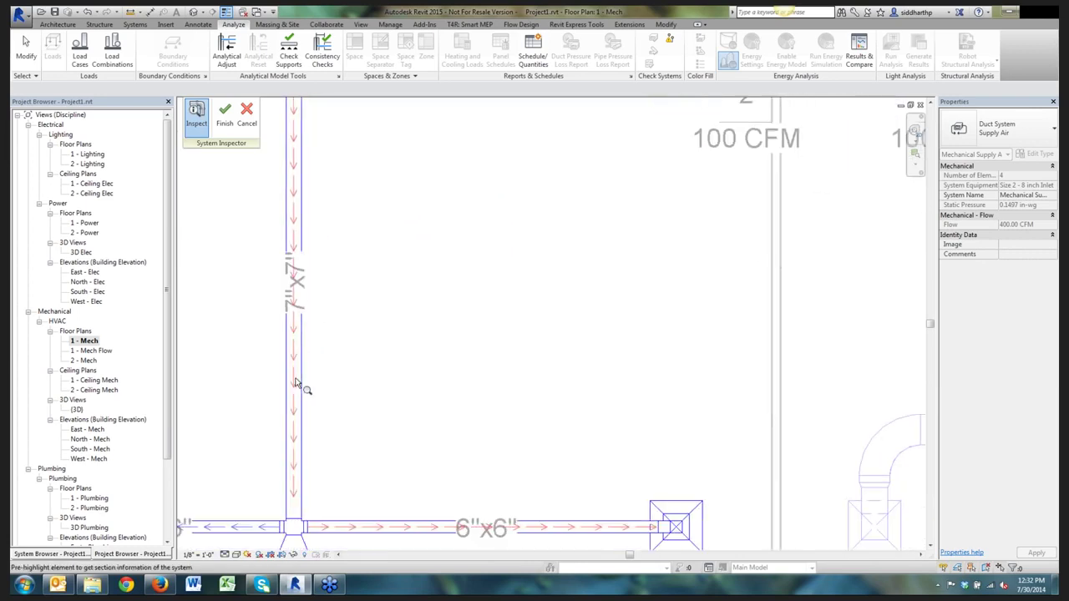
pyautogui.moveTo(375, 529)
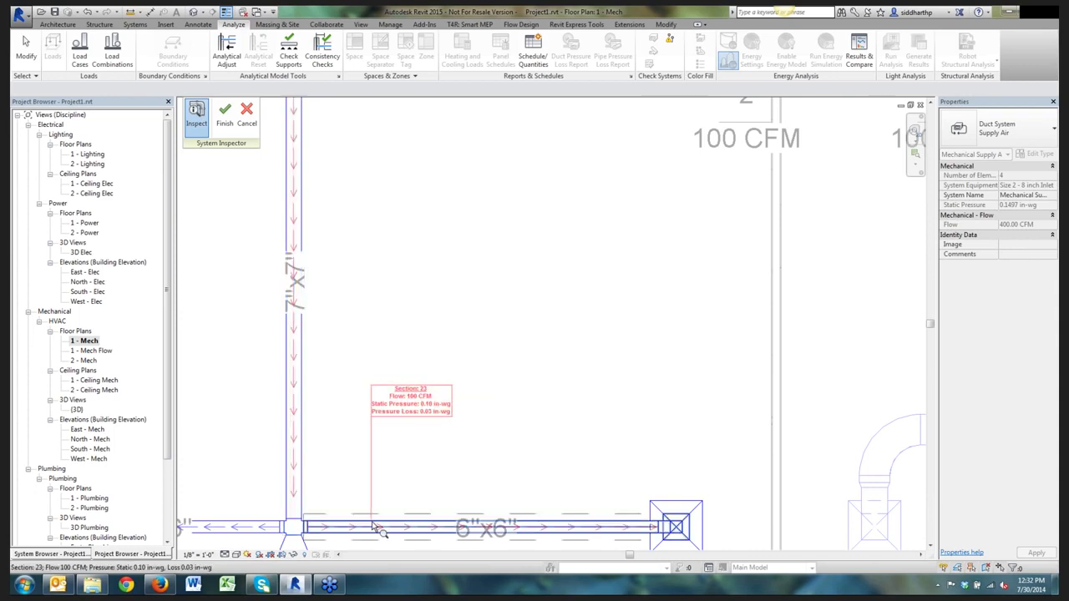
pyautogui.moveTo(403, 527); pyautogui.dragTo(621, 501, button='middle')
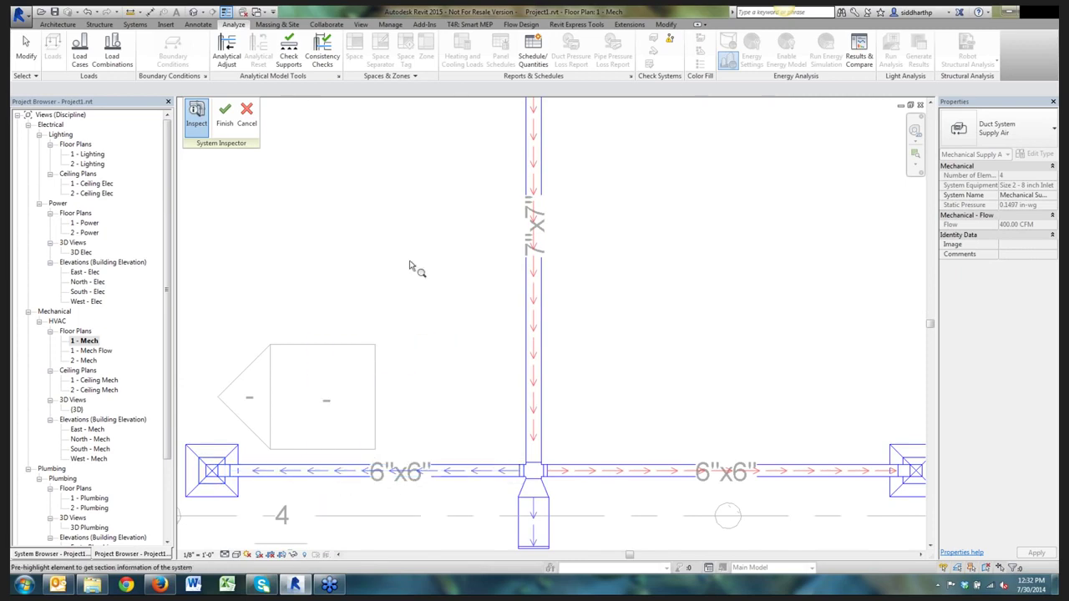
# Inspect flow and pressure in the 10"x10" main duct leaving unit 1, and finish the System Inspector
pyautogui.moveTo(397, 225); pyautogui.dragTo(475, 543, button='middle')
pyautogui.scroll(-1, 466, 469)
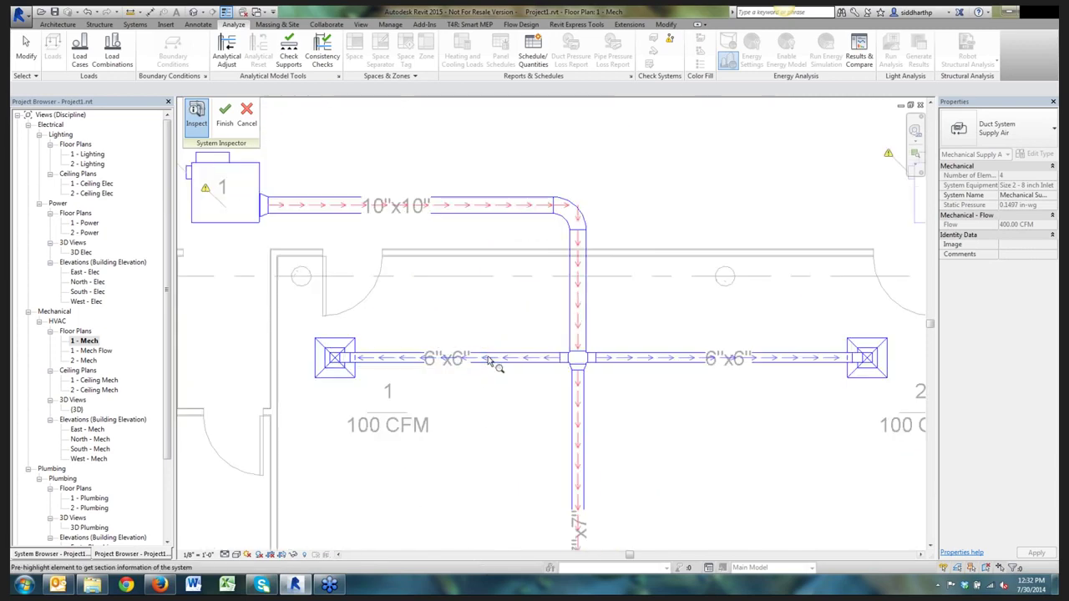
pyautogui.moveTo(245, 172)
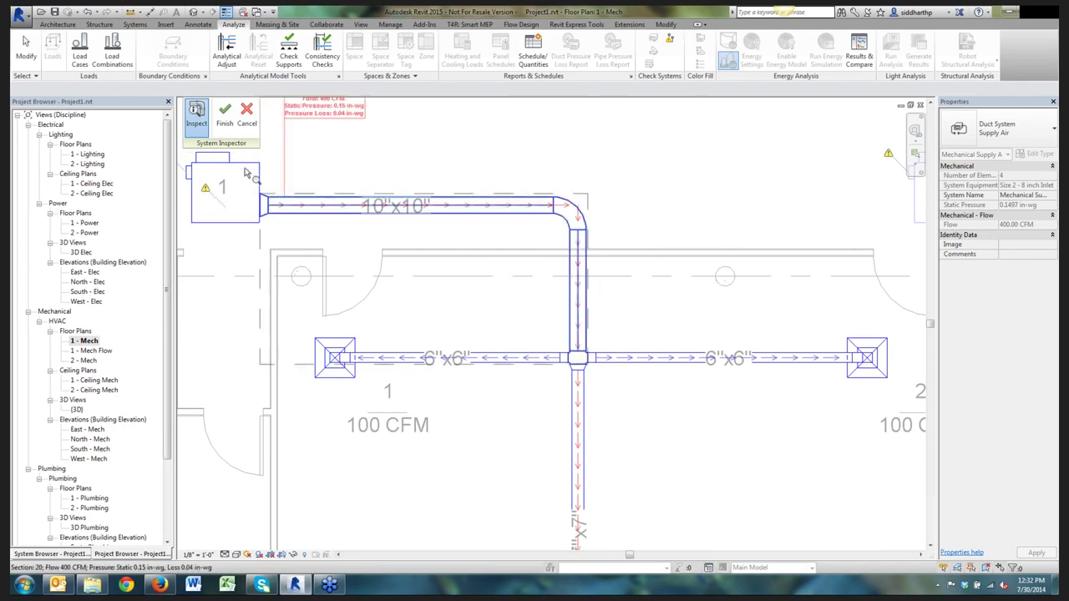
pyautogui.click(225, 113)
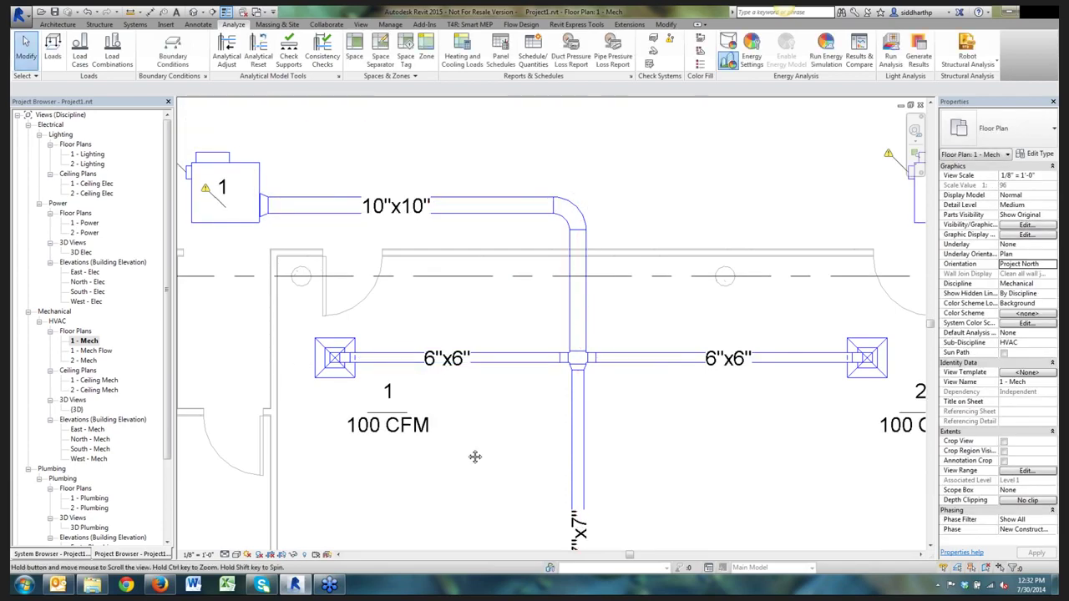
pyautogui.moveTo(474, 457); pyautogui.dragTo(429, 337, button='middle')
pyautogui.scroll(-2, 421, 330)
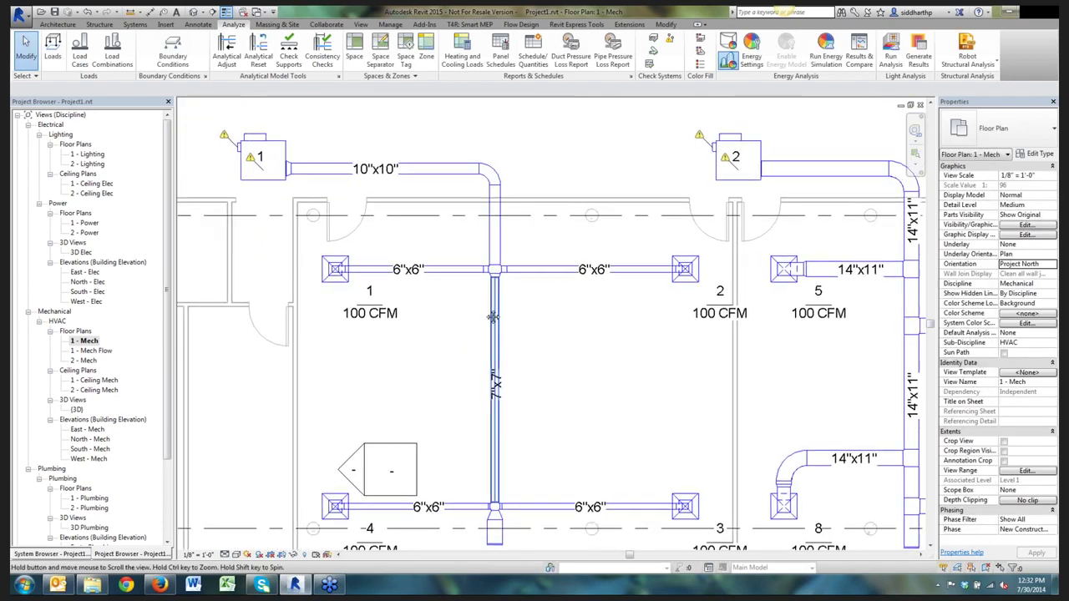
pyautogui.moveTo(492, 318); pyautogui.dragTo(484, 298, button='middle')
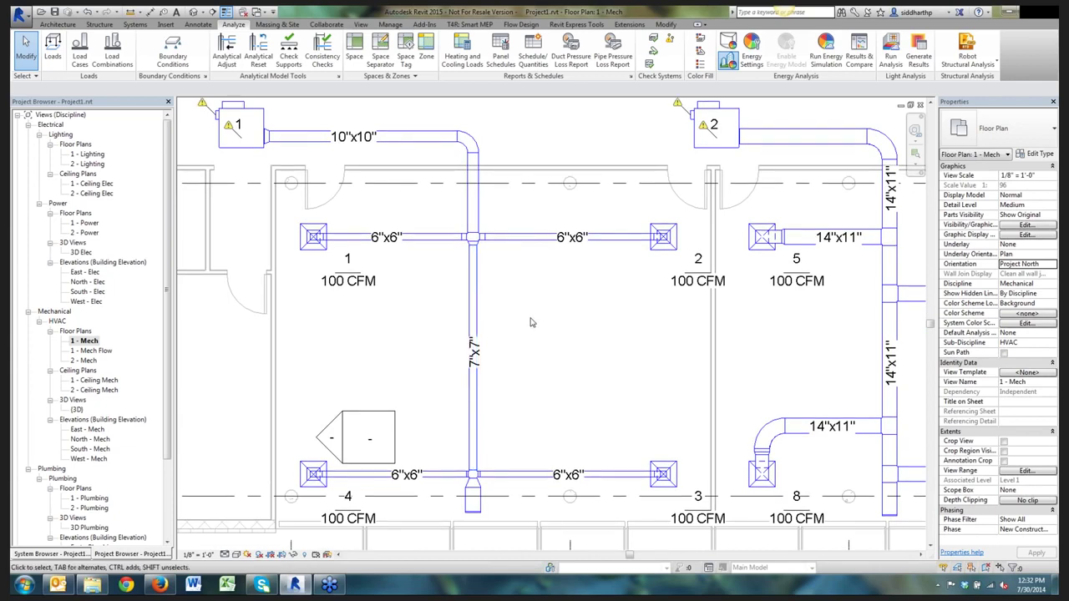
# Size the whole duct network fed by unit 2 with Equal Friction at 0.08 in-wg/100ft and Calculated Size Only branch sizing
pyautogui.moveTo(584, 287); pyautogui.dragTo(669, 277, button='middle')
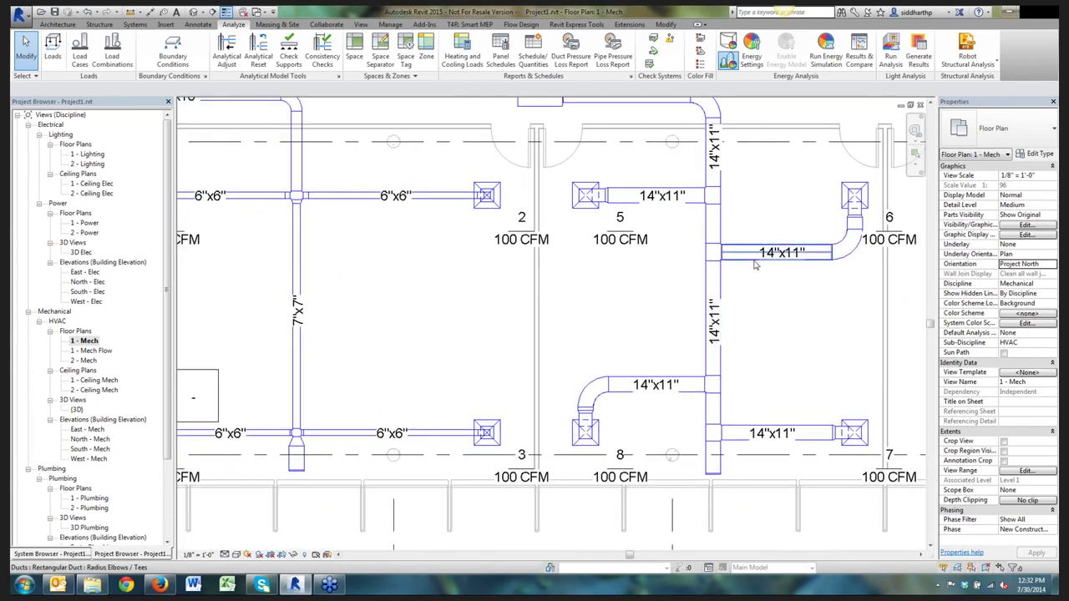
pyautogui.click(754, 264)
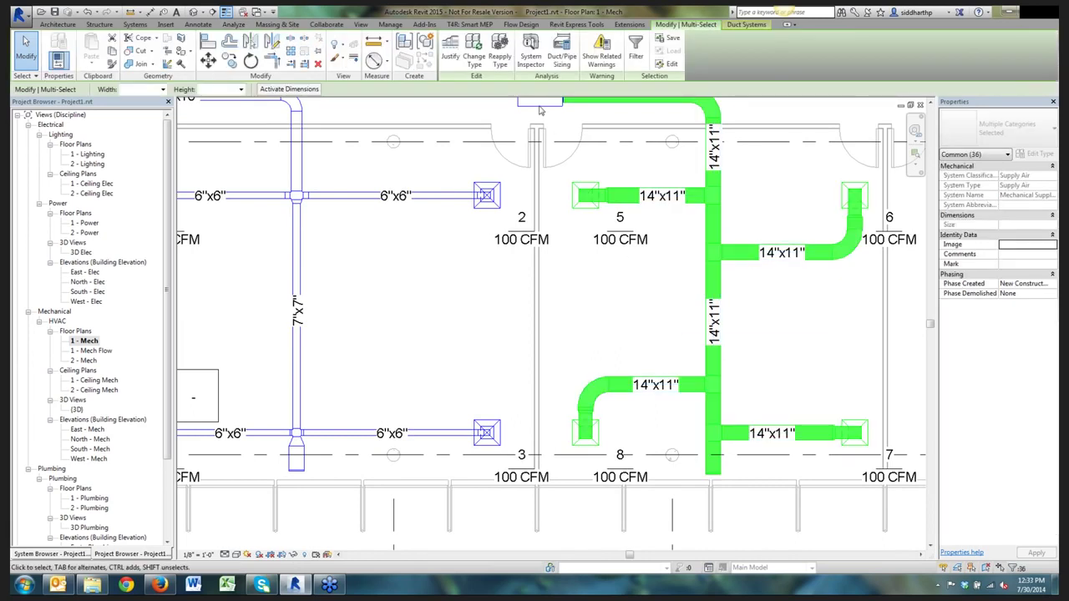
pyautogui.click(561, 59)
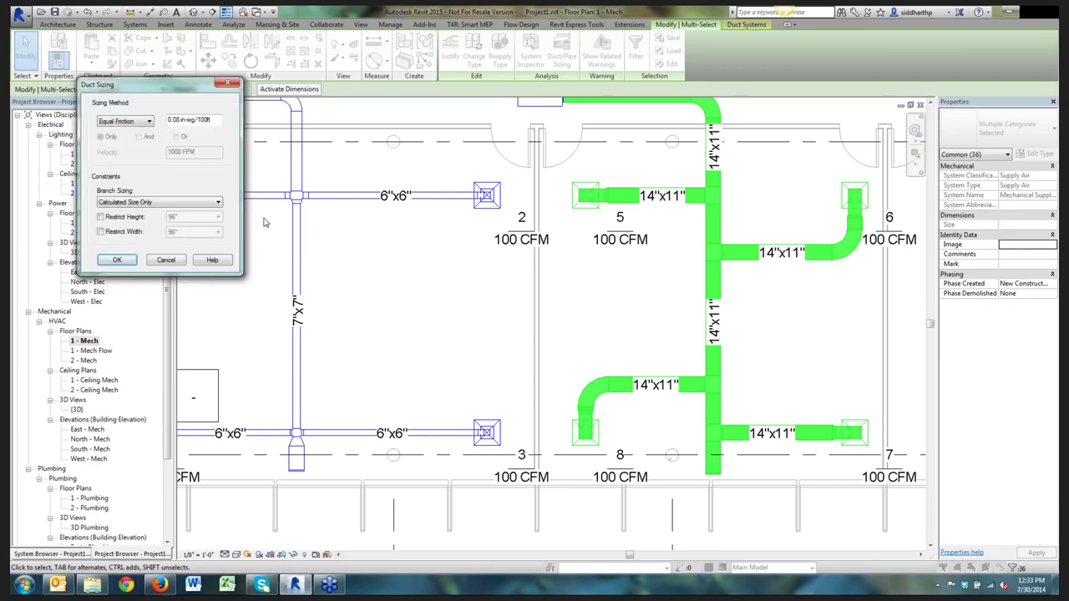
pyautogui.click(117, 259)
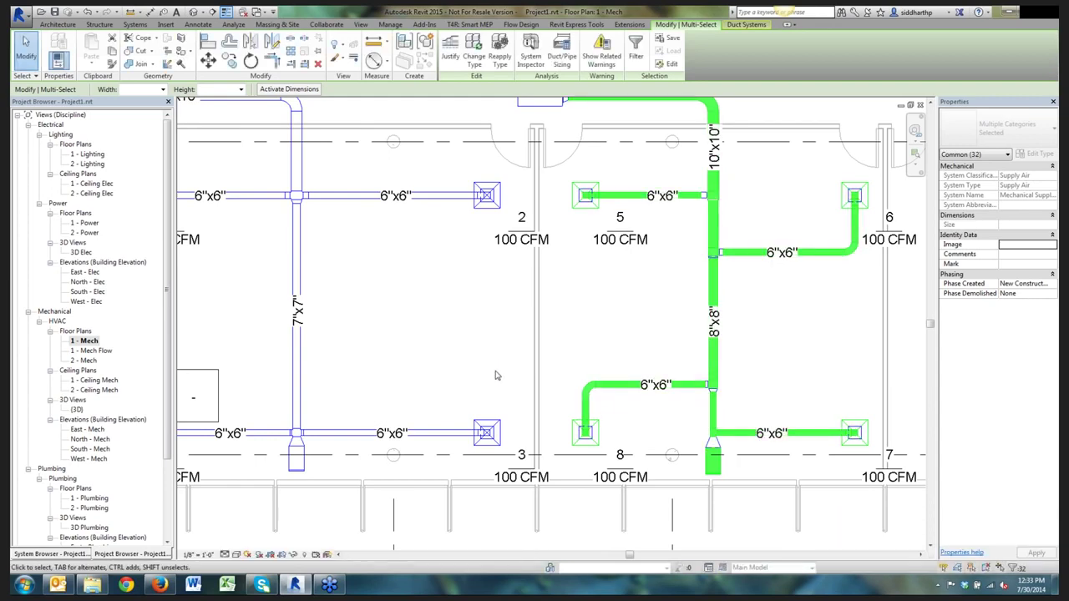
pyautogui.moveTo(673, 351); pyautogui.dragTo(552, 384, button='middle')
pyautogui.click(498, 365)
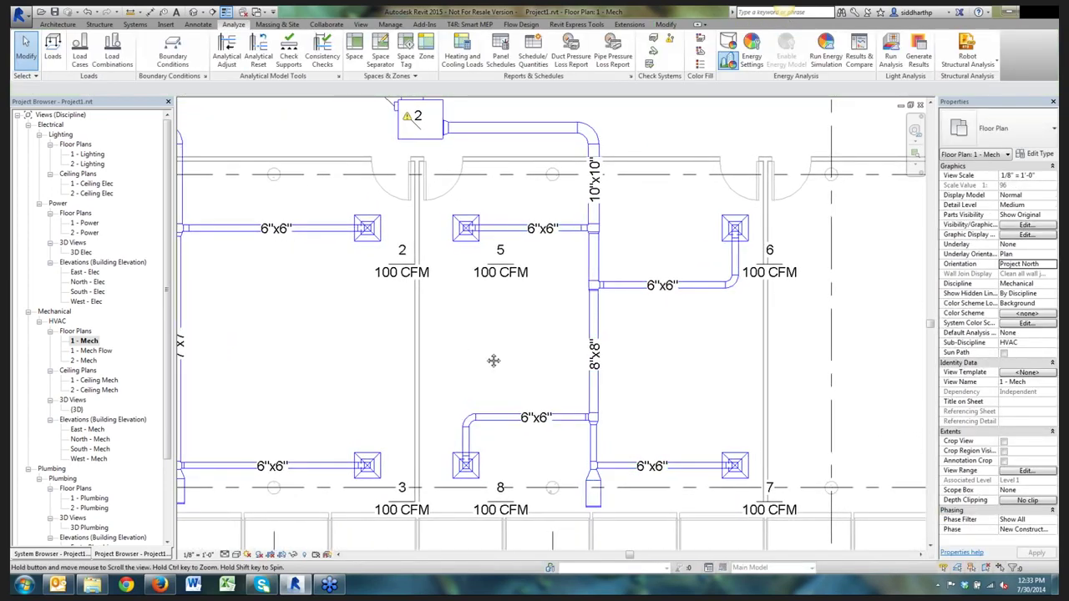
# Start a Duct Pressure Loss Report for Mechanical Supply Air 1 and Mechanical Supply Air 2, keeping all system types in the filter
pyautogui.moveTo(494, 360); pyautogui.dragTo(645, 408, button='middle')
pyautogui.scroll(-1, 619, 398)
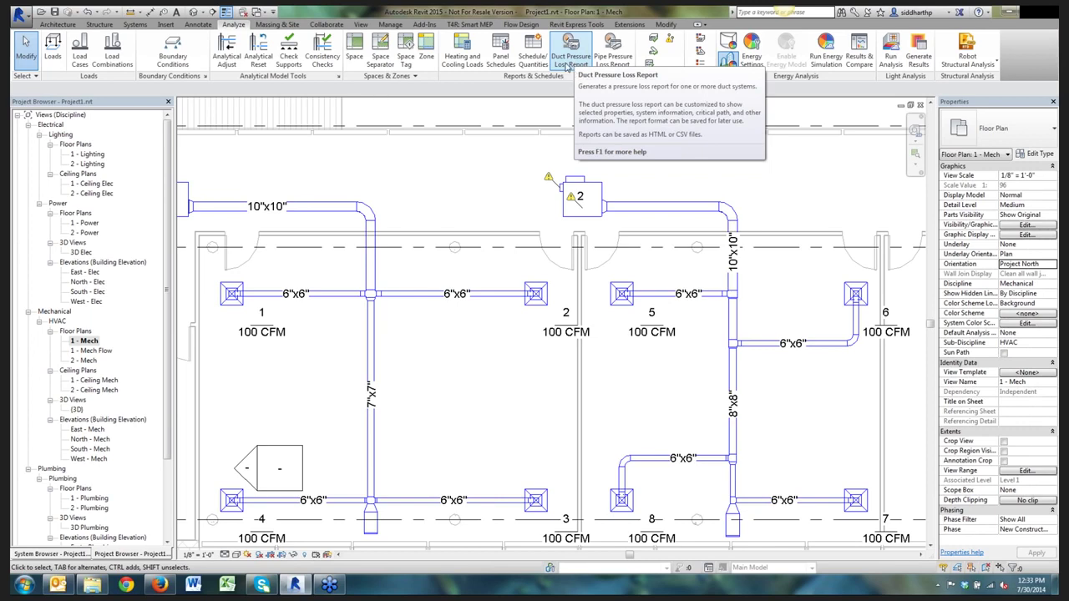
pyautogui.scroll(-1, 565, 66)
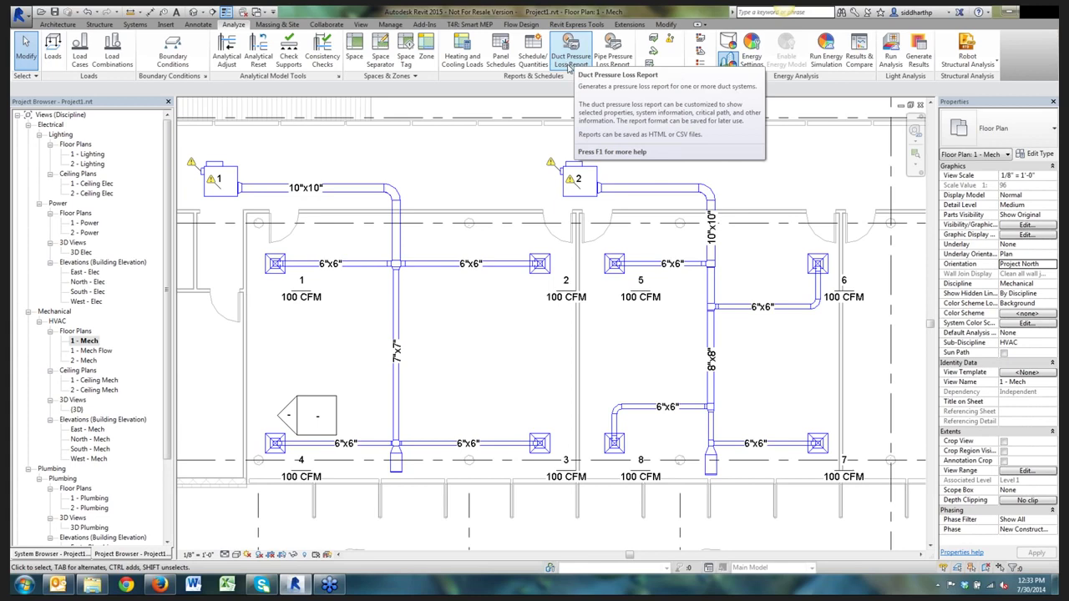
pyautogui.click(569, 60)
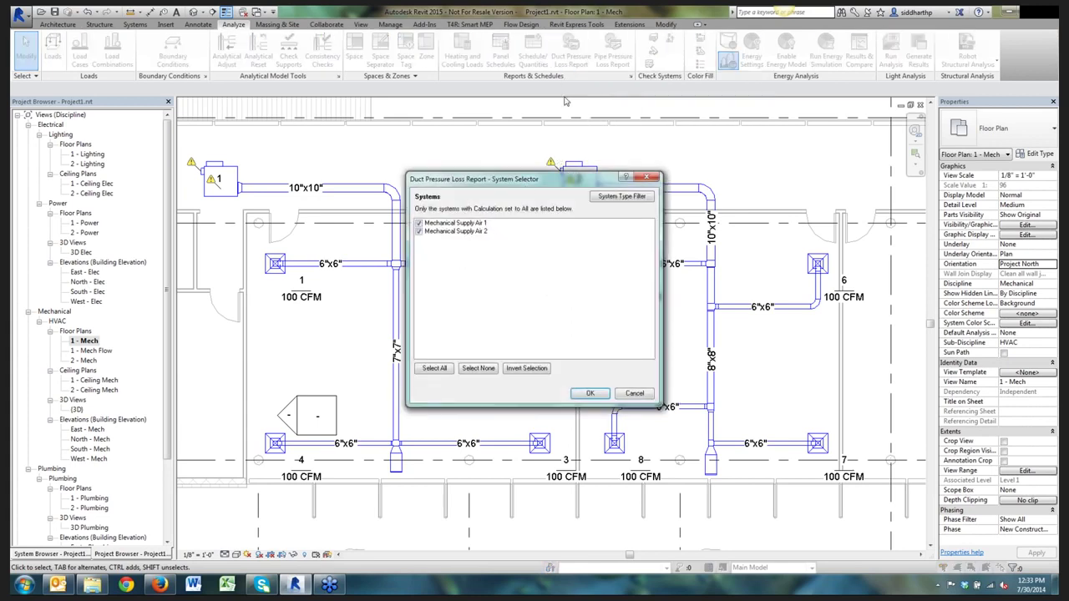
pyautogui.click(616, 198)
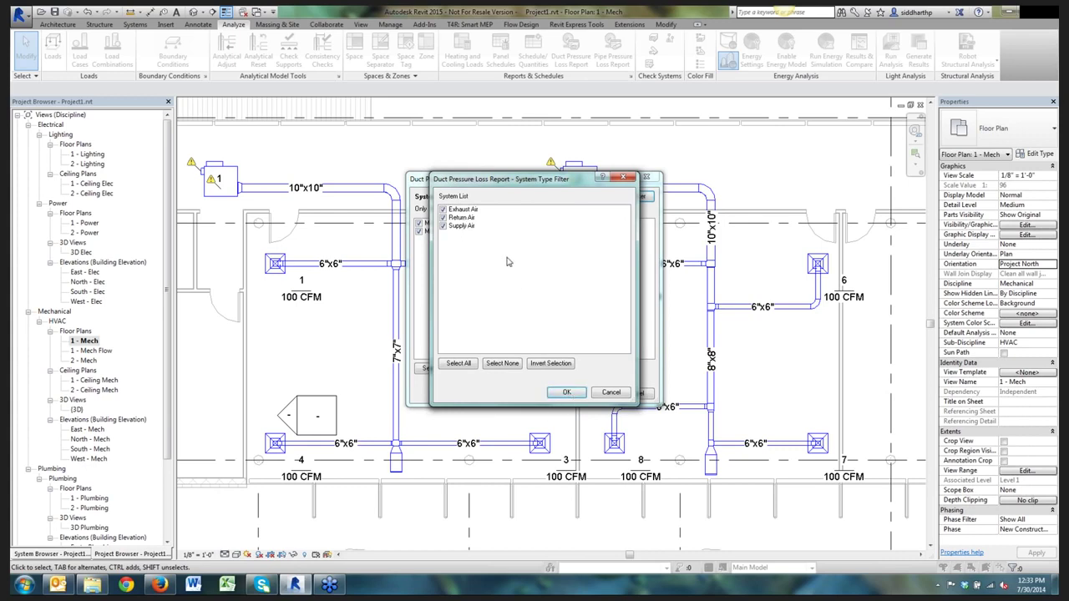
pyautogui.click(568, 393)
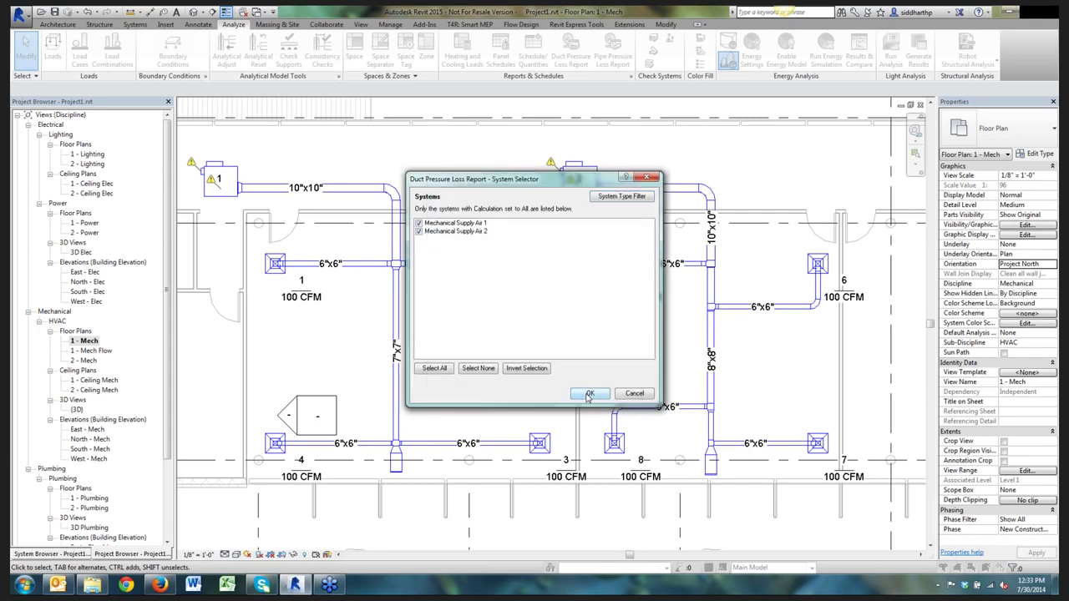
pyautogui.click(589, 395)
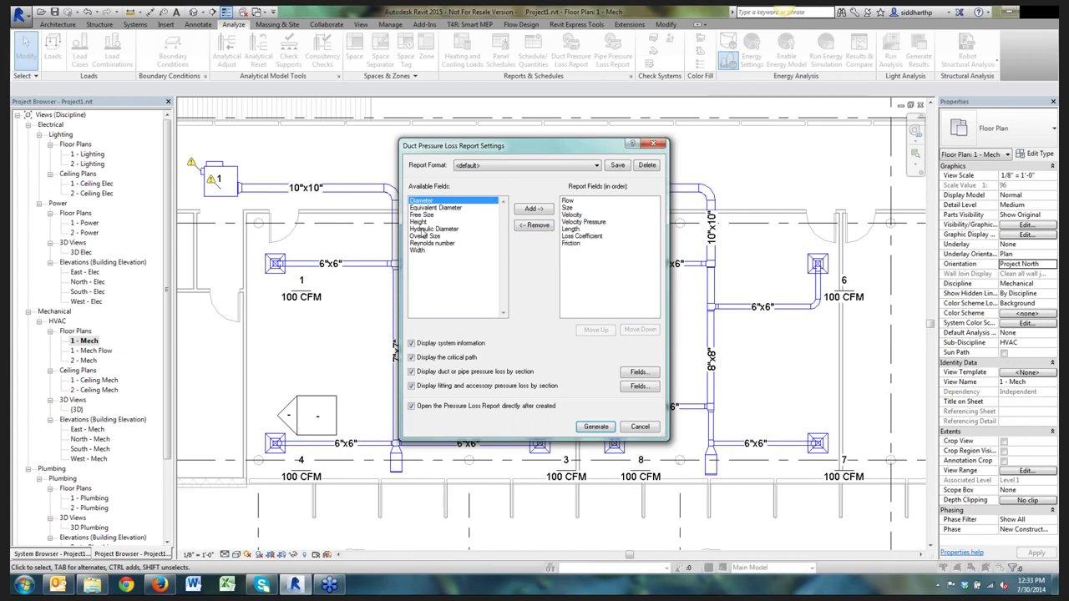
# Add Overall Size to the pressure loss report fields and remove it again
pyautogui.click(423, 229)
pyautogui.click(426, 236)
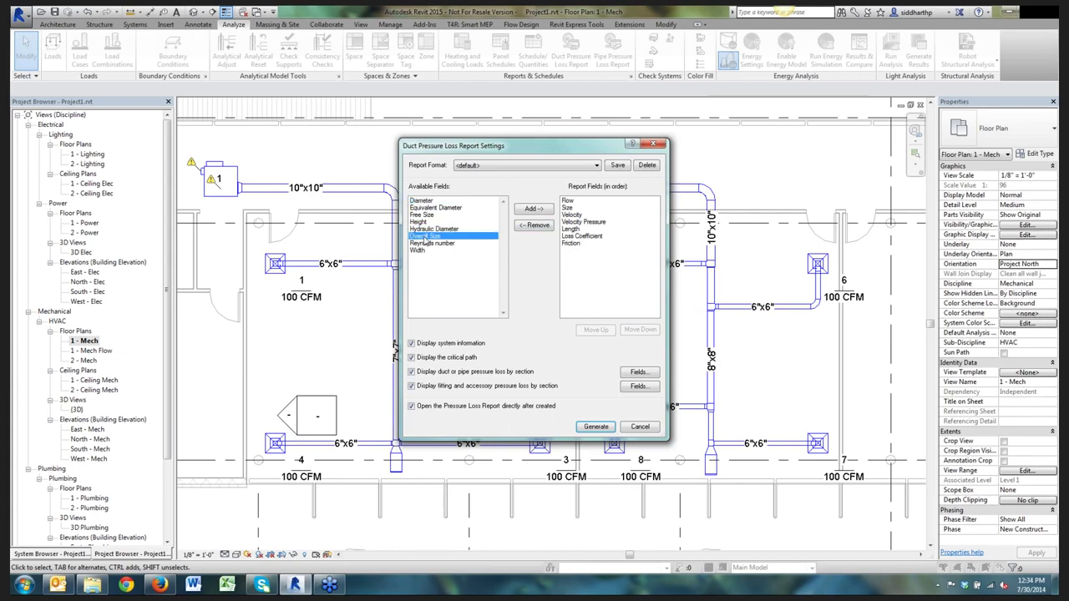
pyautogui.doubleClick(425, 238)
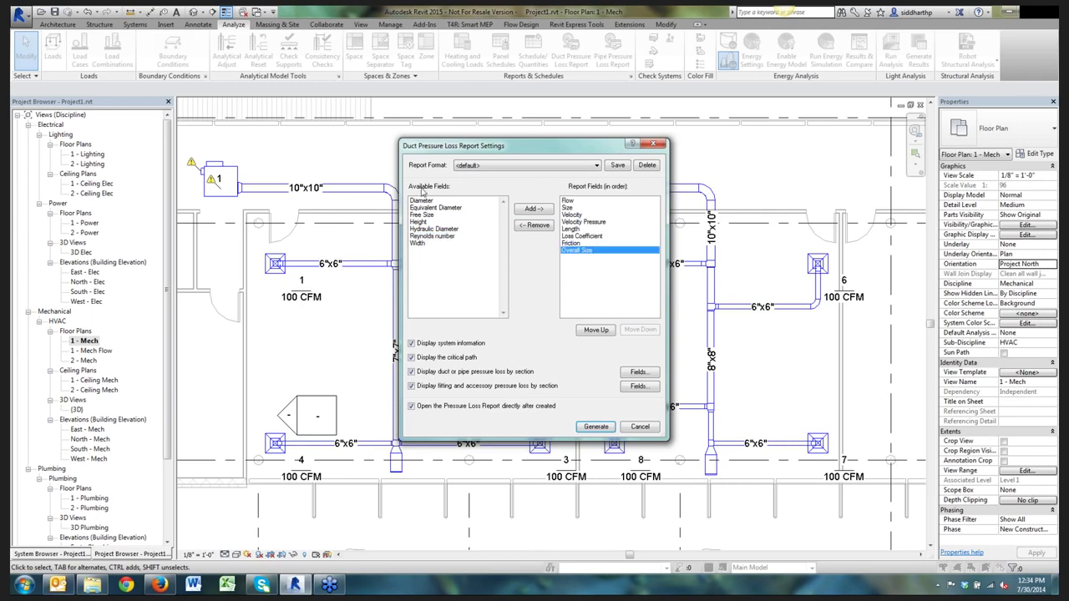
pyautogui.doubleClick(583, 252)
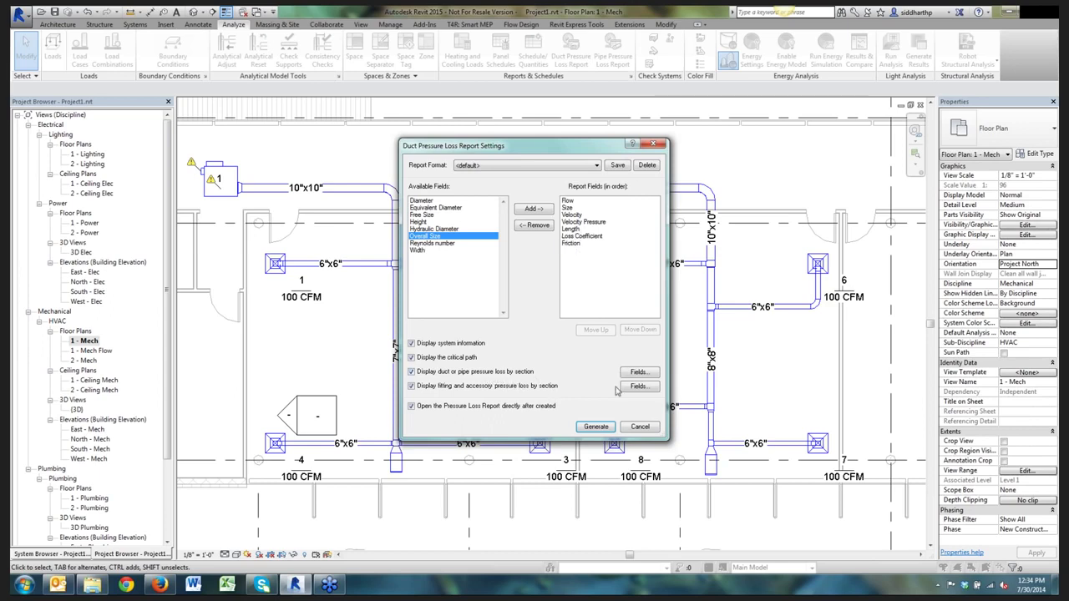
# Add Loss Coefficient to the straight segment fields of the report
pyautogui.click(639, 372)
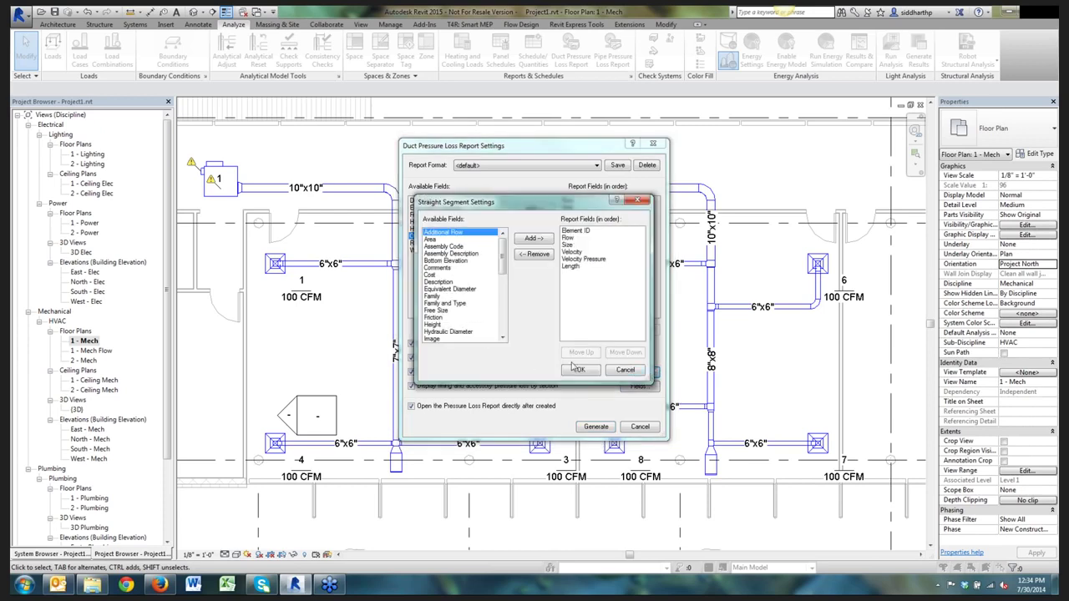
pyautogui.moveTo(499, 273); pyautogui.dragTo(504, 301)
pyautogui.doubleClick(465, 297)
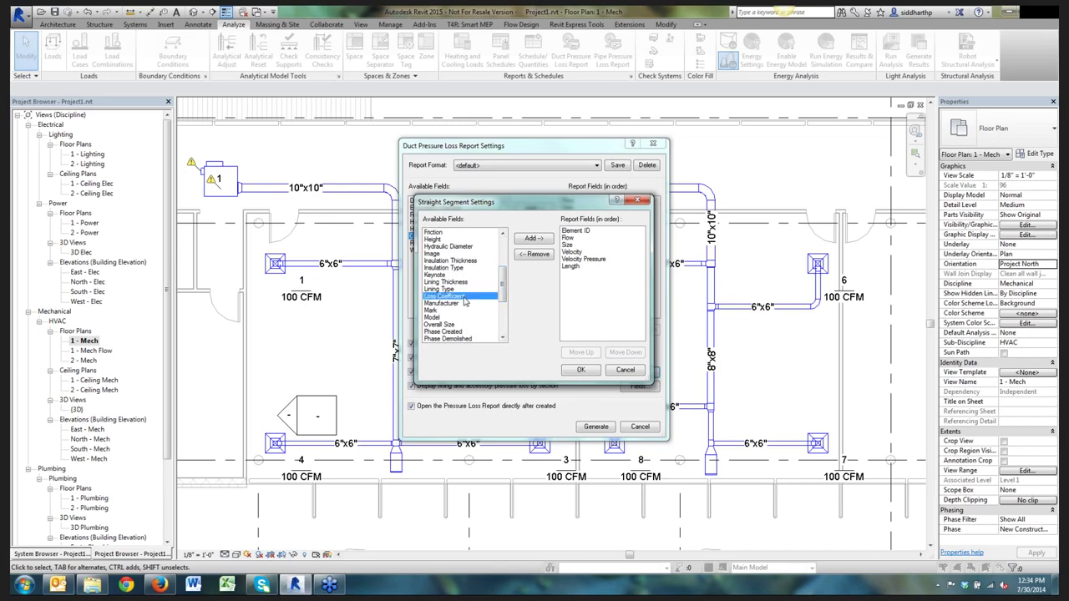
pyautogui.click(580, 370)
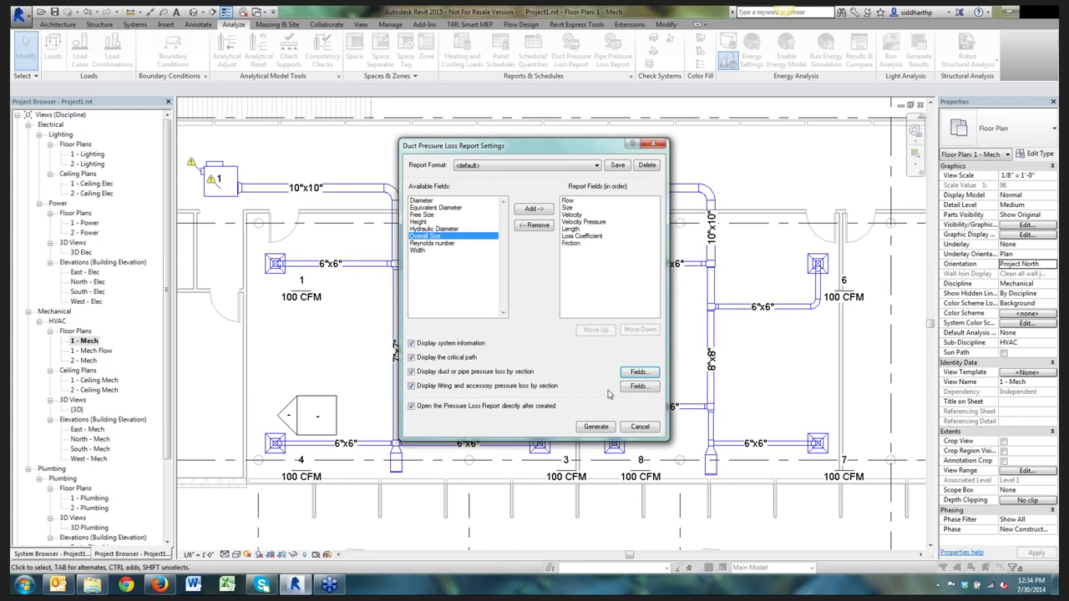
# Review the fields available for fitting and accessory pressure loss, and keep the existing selection
pyautogui.click(636, 387)
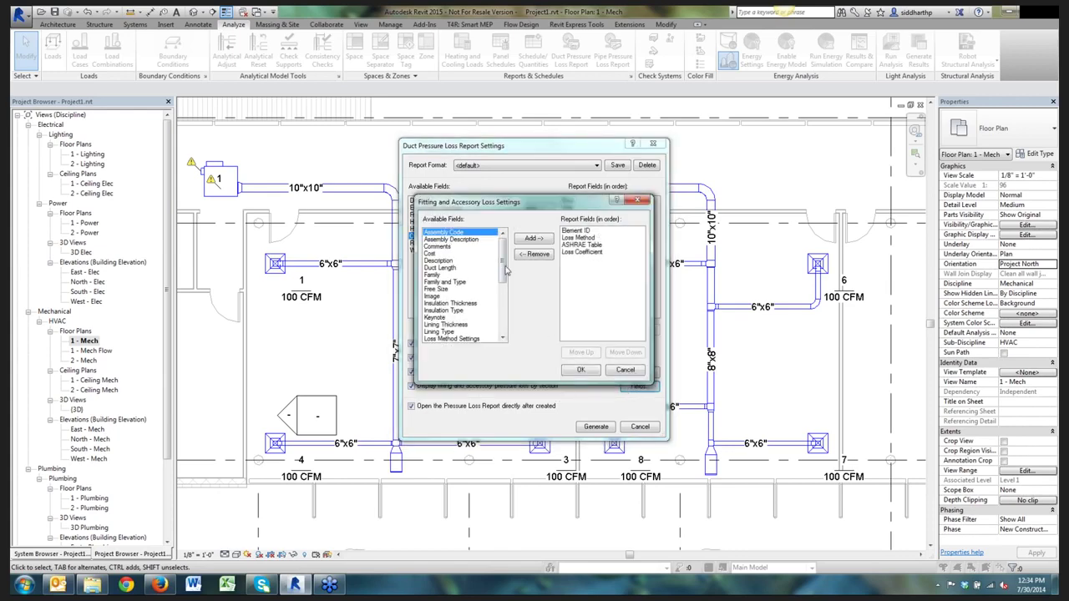
pyautogui.moveTo(504, 270); pyautogui.dragTo(505, 322)
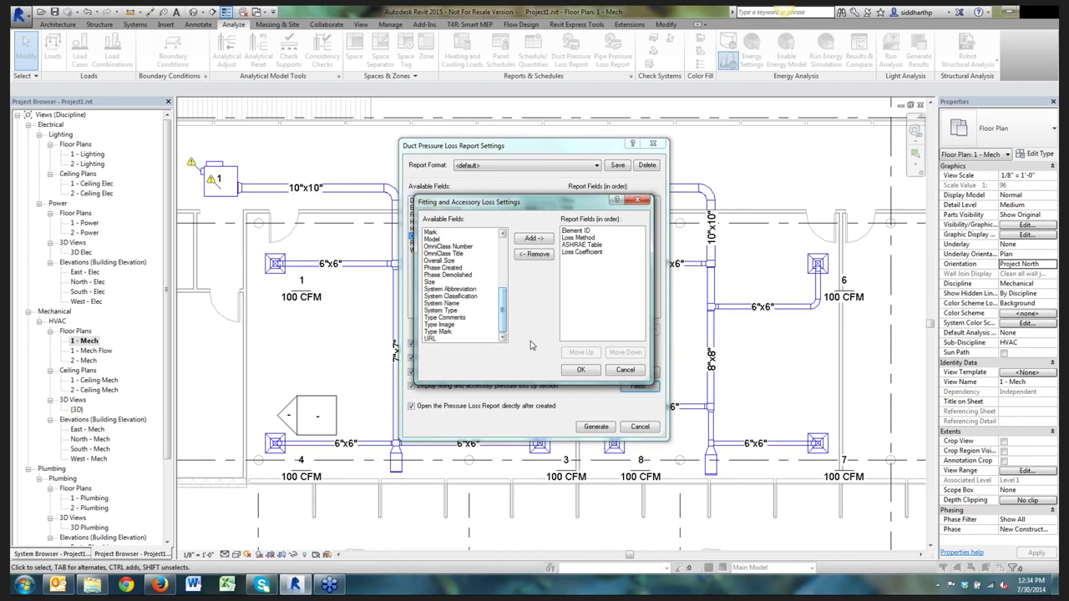
pyautogui.click(581, 370)
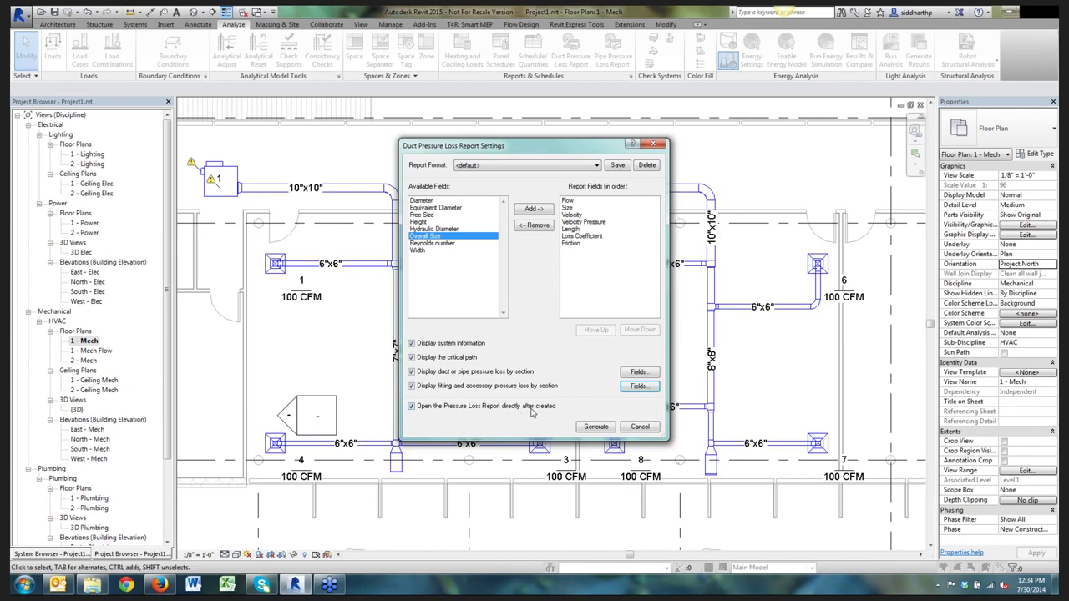
# Generate the report and save it to the Desktop as the web page "Pressure Loss Report"
pyautogui.click(594, 426)
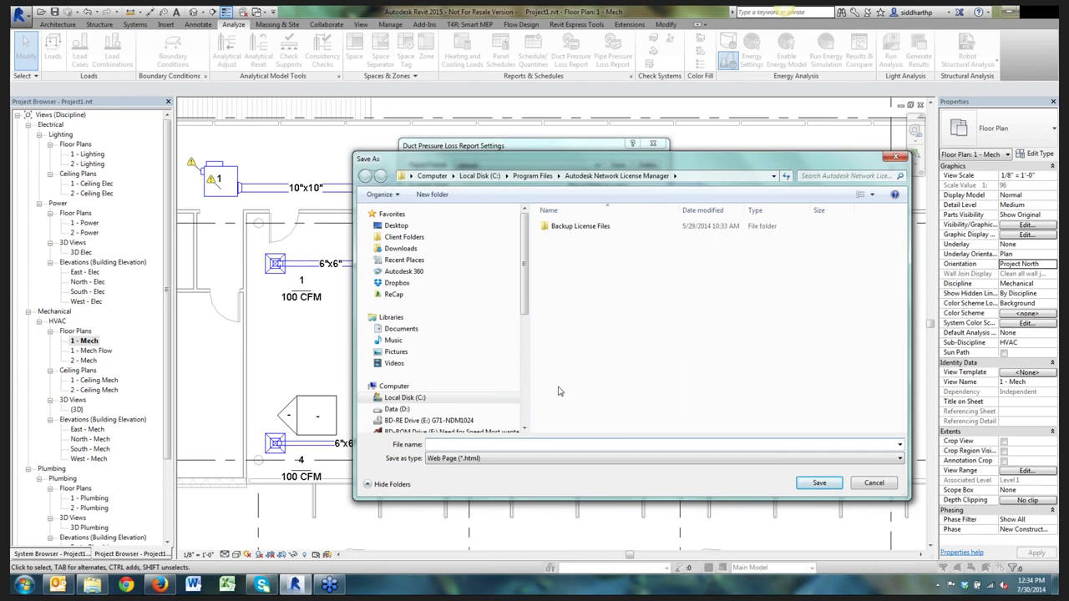
pyautogui.click(395, 225)
pyautogui.write('P')
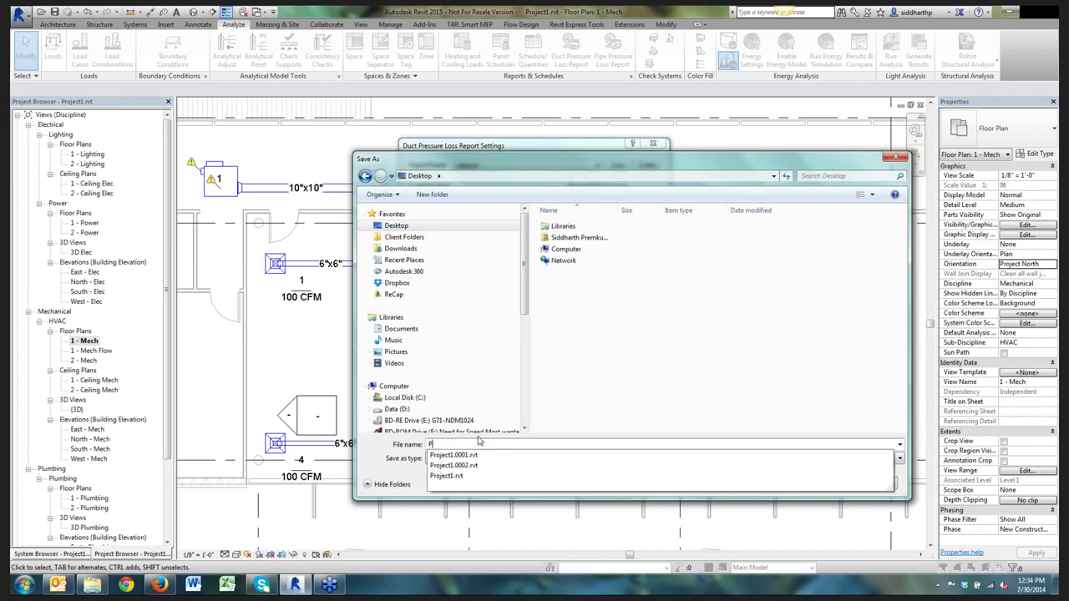
pyautogui.write('ressure Loss Report')
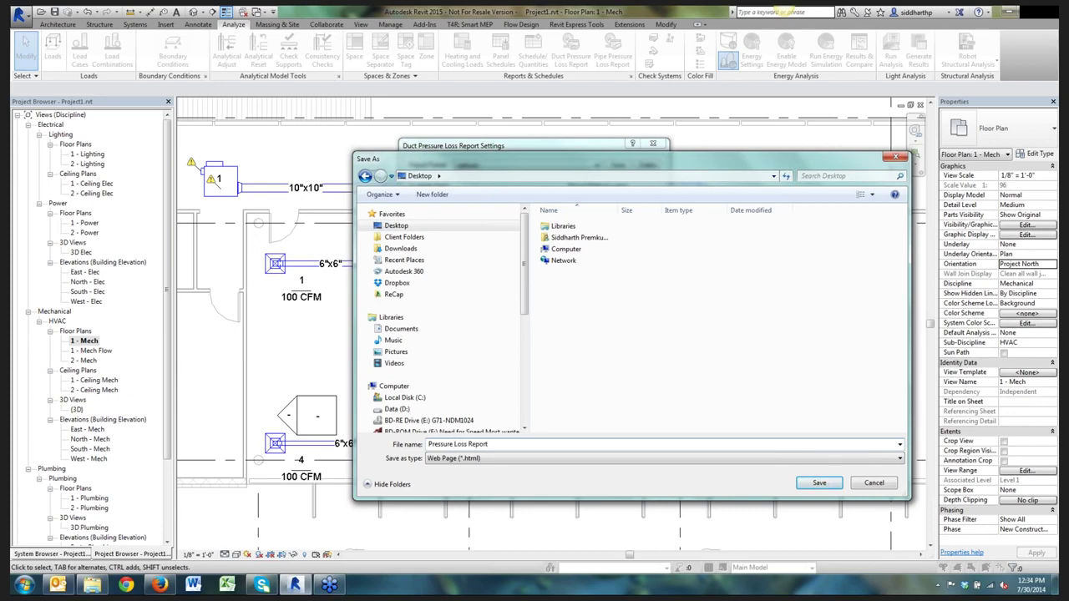
pyautogui.press('Return')
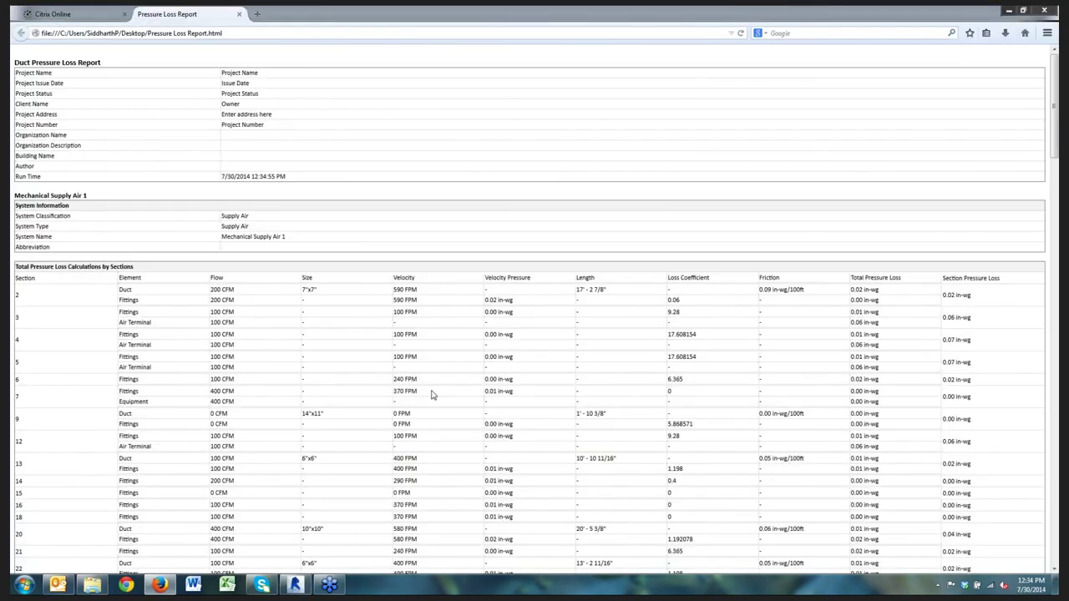
# Examine the section pressure loss calculations and the straight segment details for Mechanical Supply Air 1 in the report
pyautogui.scroll(-2, 433, 395)
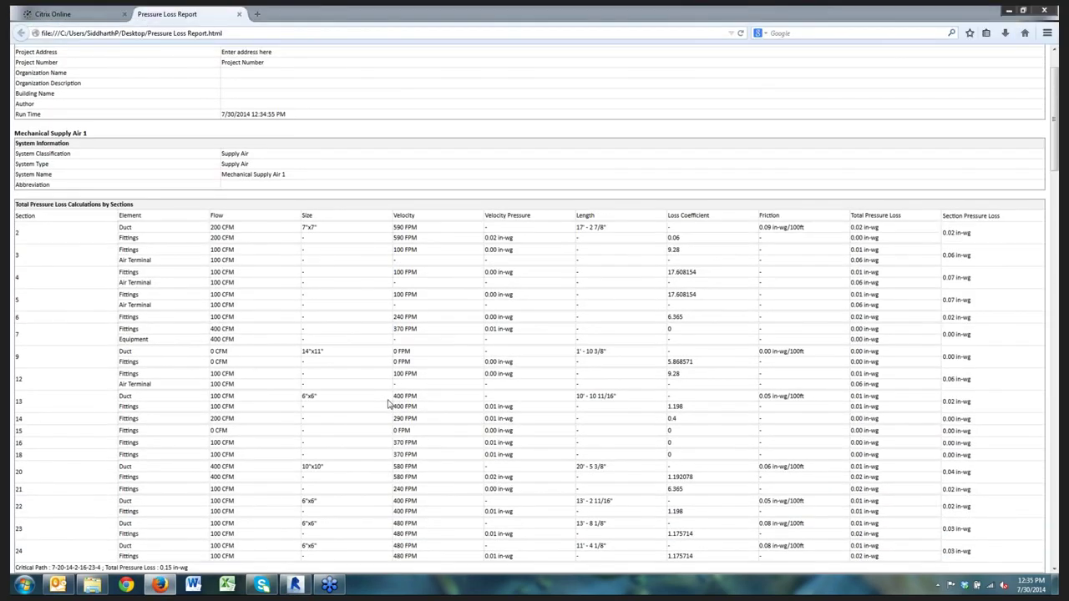
pyautogui.scroll(-2, 387, 403)
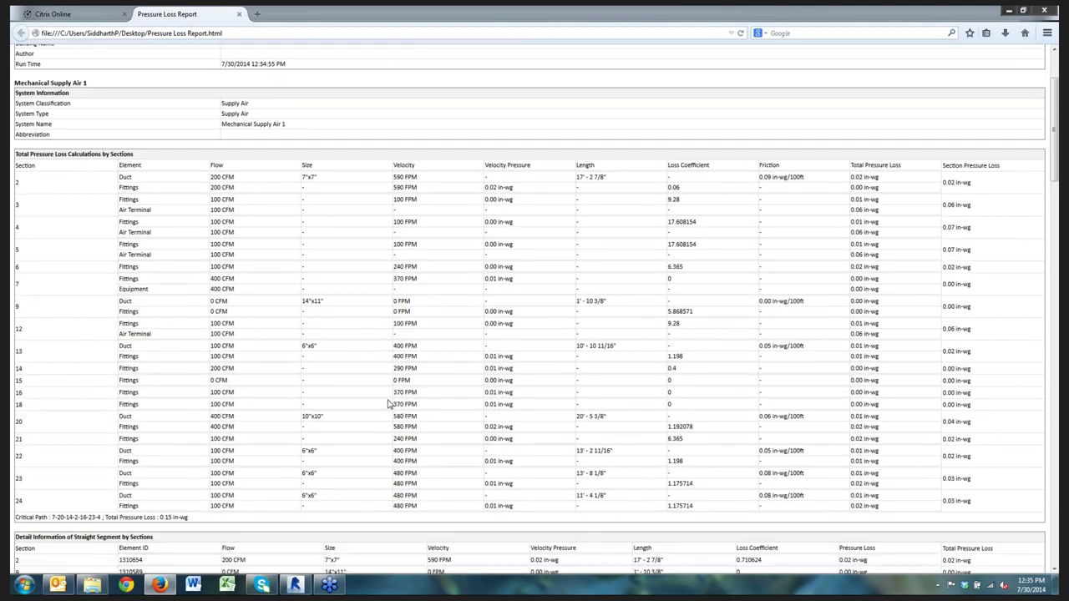
pyautogui.scroll(-2, 388, 403)
pyautogui.scroll(-1, 387, 404)
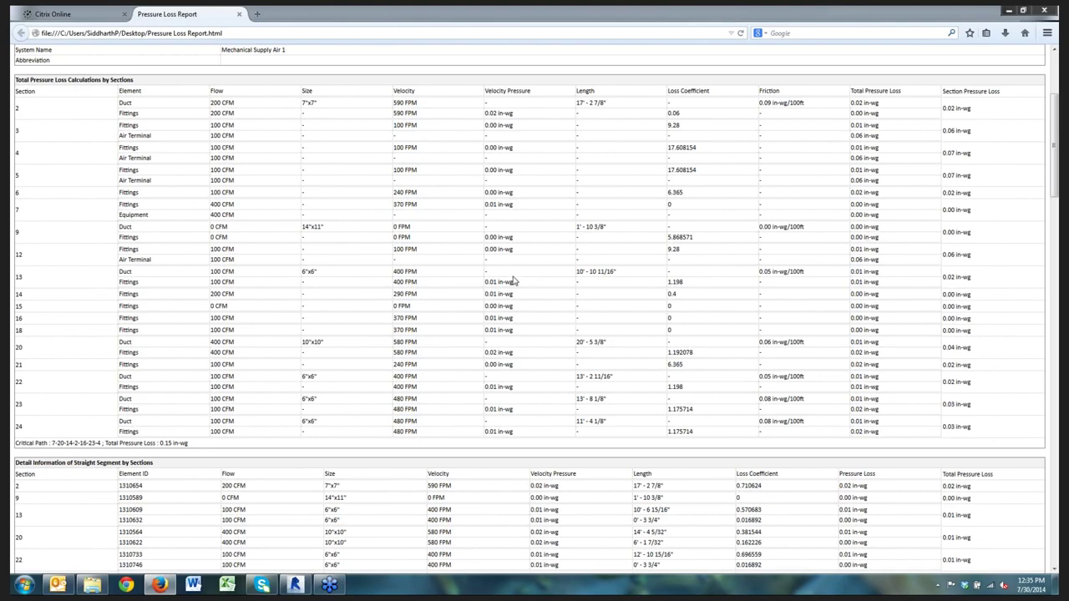
pyautogui.scroll(-3, 514, 281)
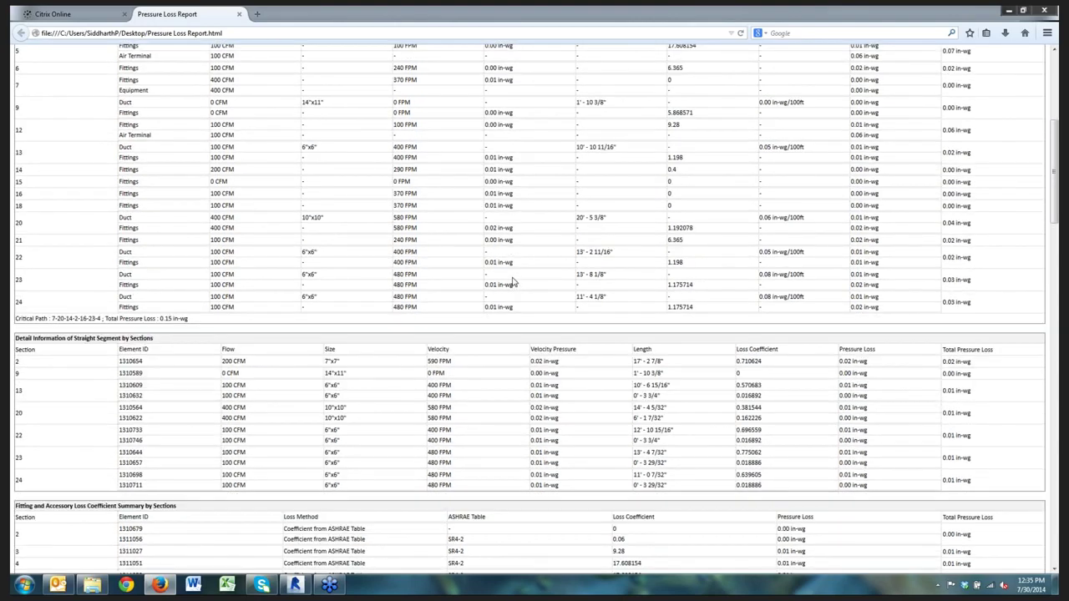
pyautogui.scroll(-3, 512, 282)
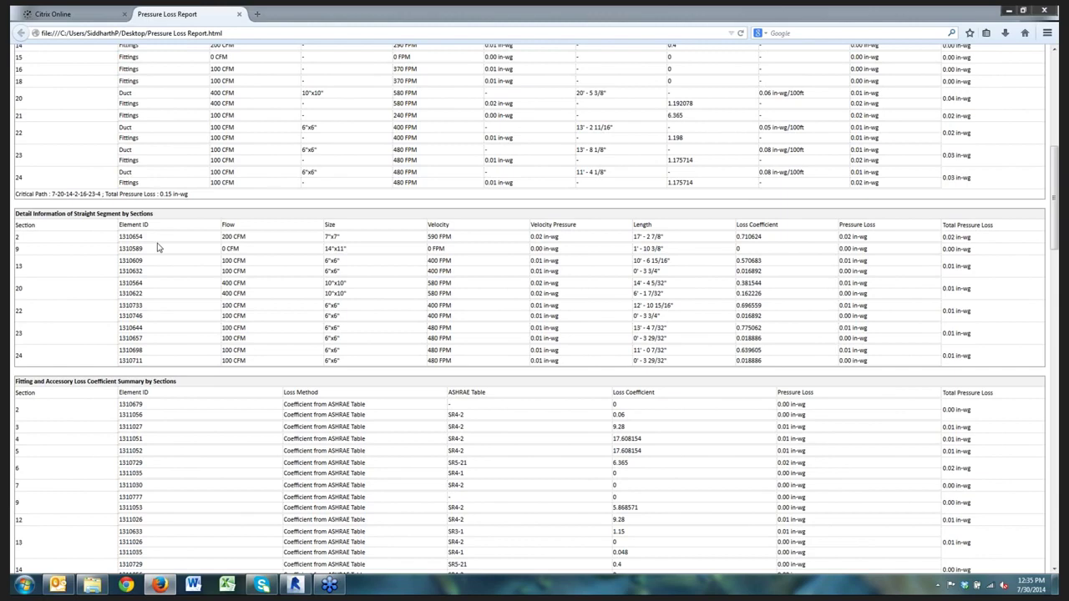
pyautogui.scroll(-3, 158, 247)
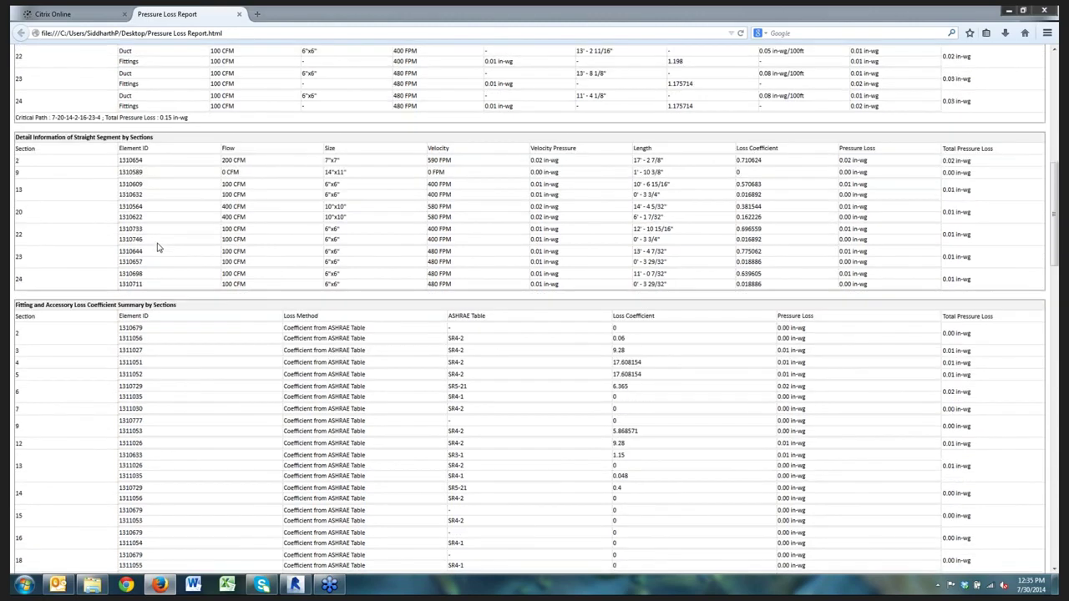
# Examine the fitting and accessory loss coefficient summary, continuing to the section calculations for Mechanical Supply Air 2
pyautogui.scroll(-2, 156, 247)
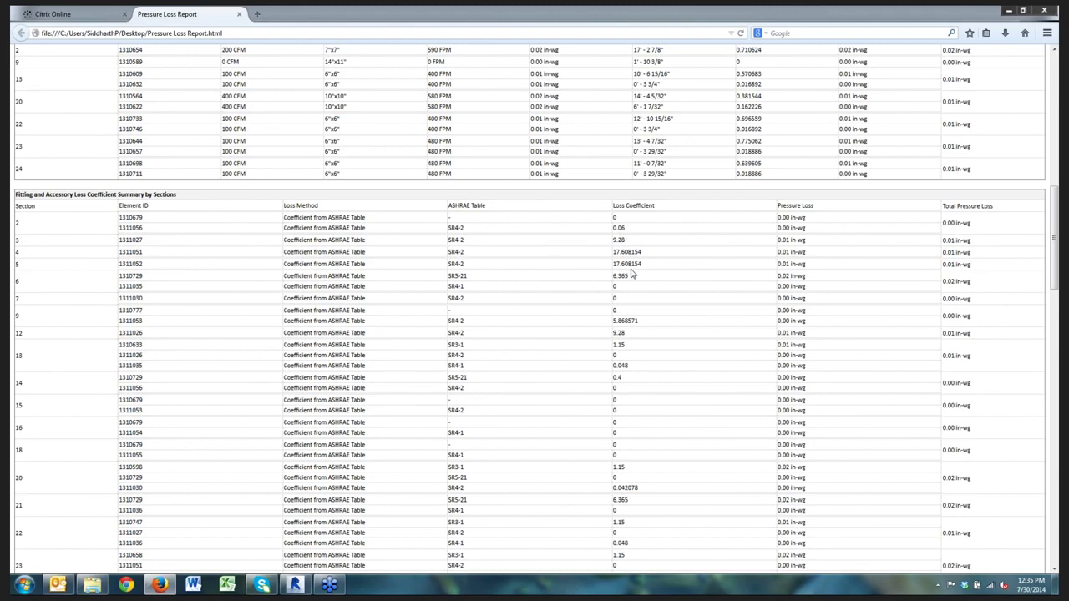
pyautogui.scroll(-3, 633, 274)
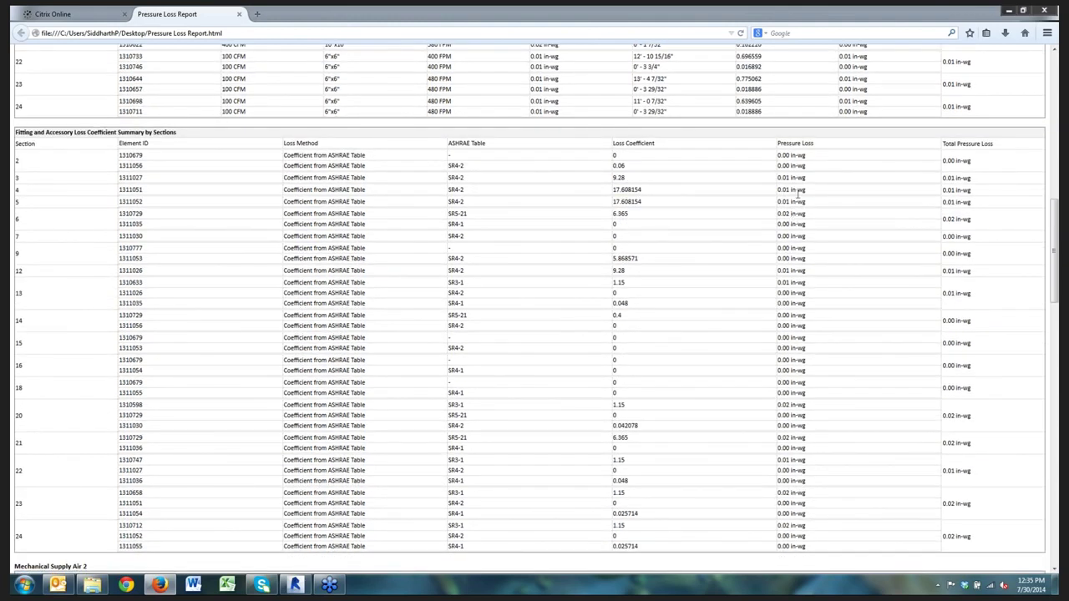
pyautogui.scroll(-1, 967, 202)
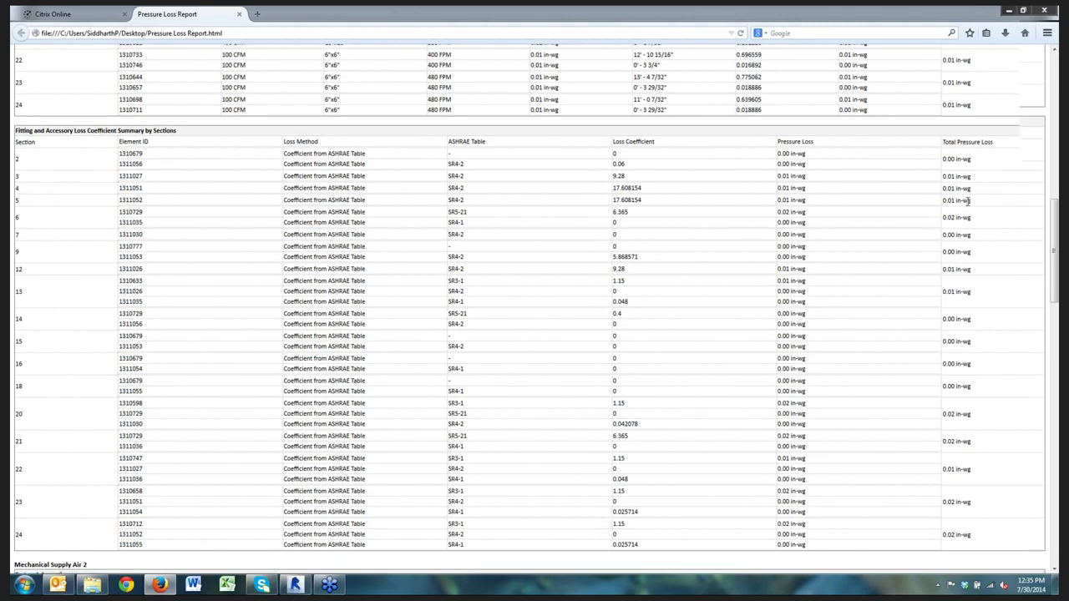
pyautogui.scroll(-4, 967, 202)
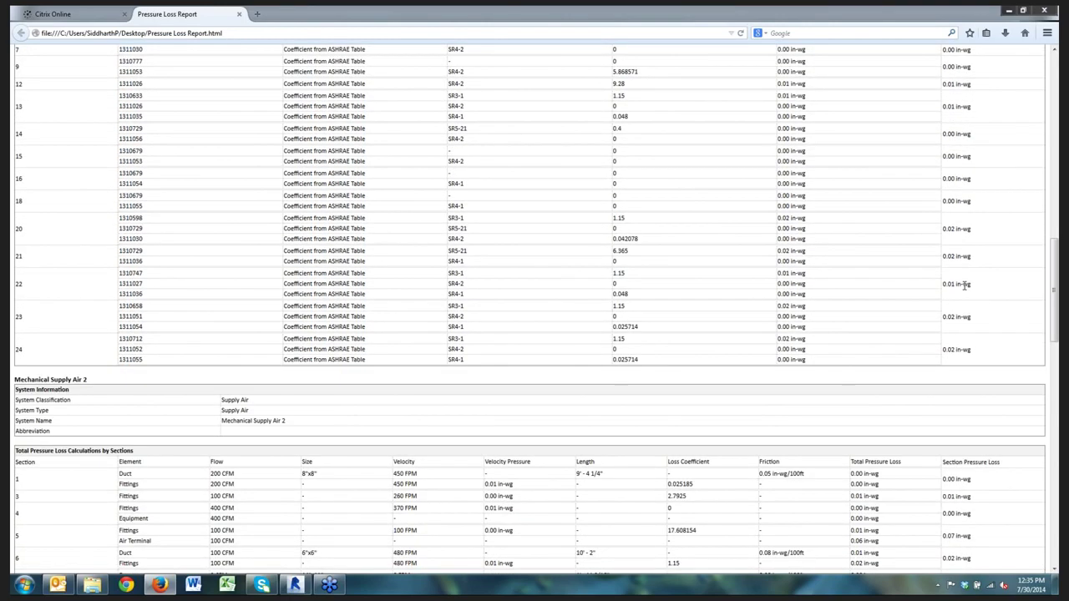
pyautogui.scroll(-2, 964, 286)
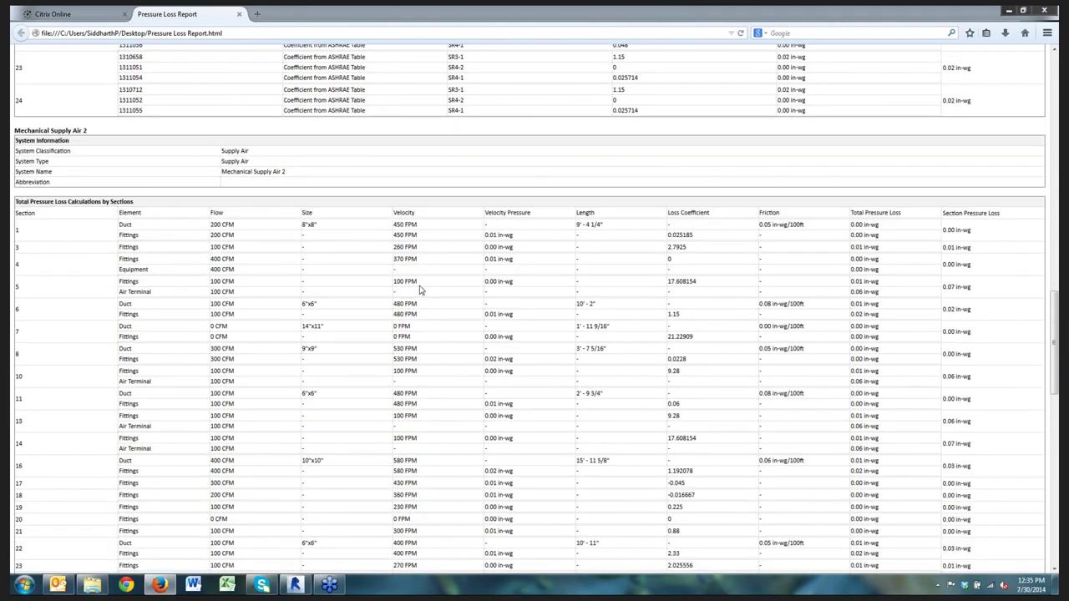
# Copy the section 3 fitting's element ID from the Mechanical Supply Air 1 fitting summary, and open Select by ID in Revit
pyautogui.scroll(3, 420, 289)
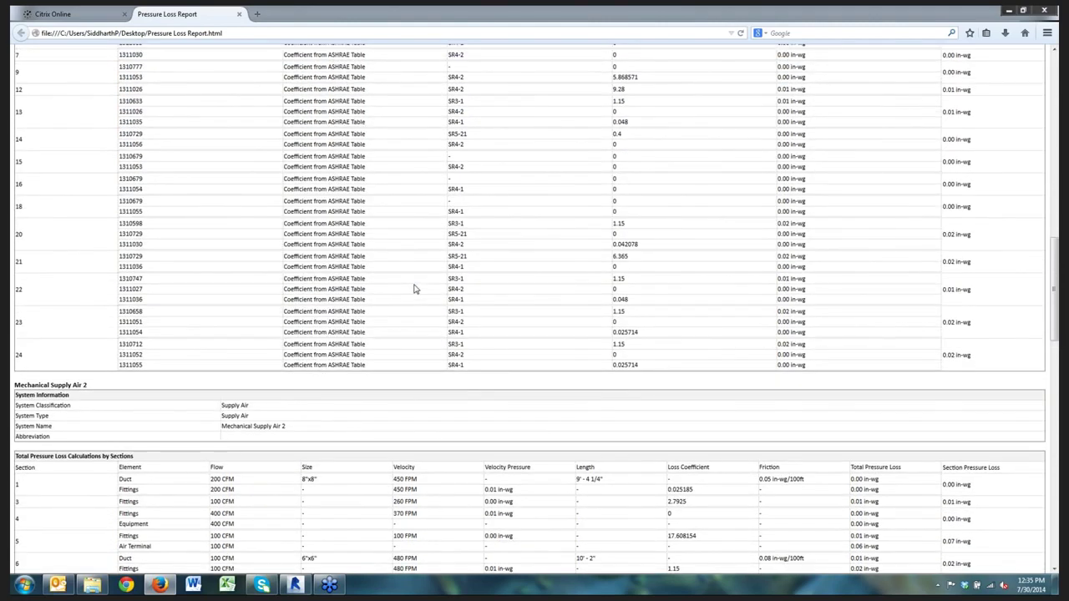
pyautogui.scroll(3, 414, 289)
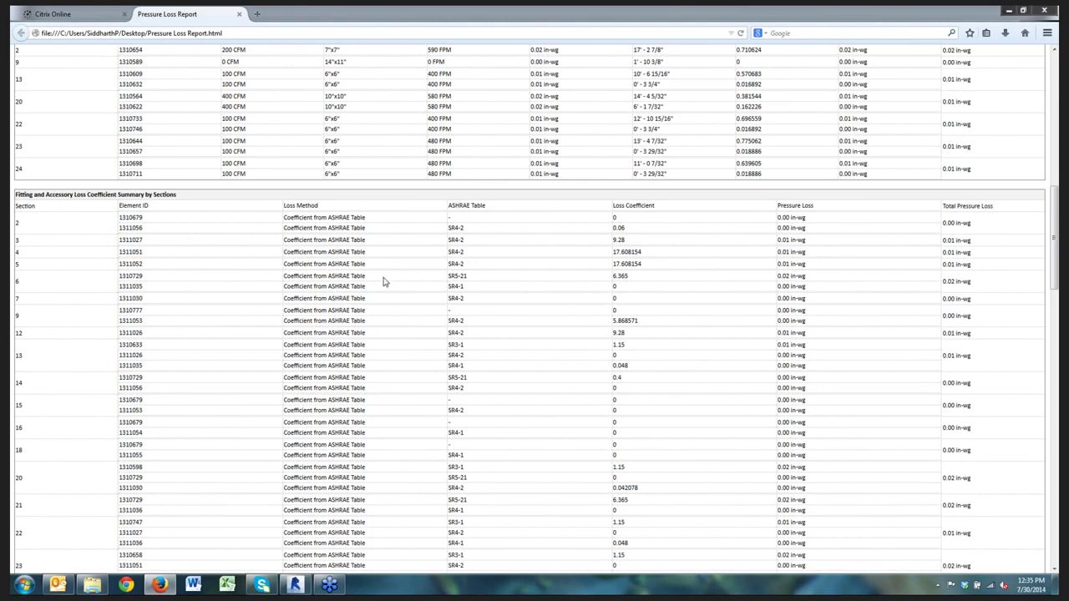
pyautogui.scroll(2, 383, 283)
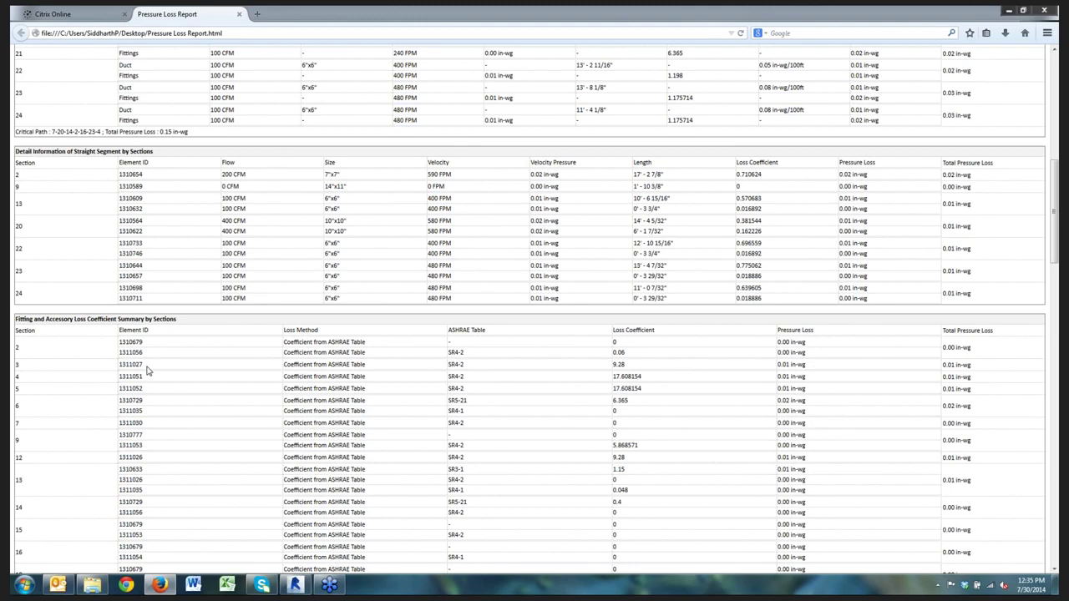
pyautogui.moveTo(147, 370); pyautogui.dragTo(117, 371)
pyautogui.click(295, 584)
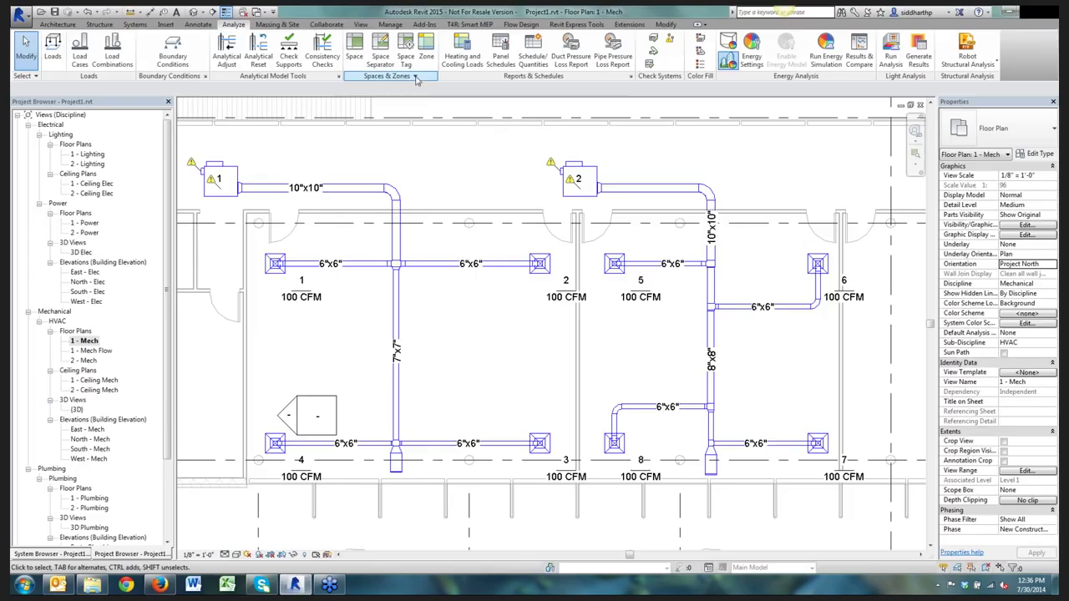
pyautogui.click(389, 25)
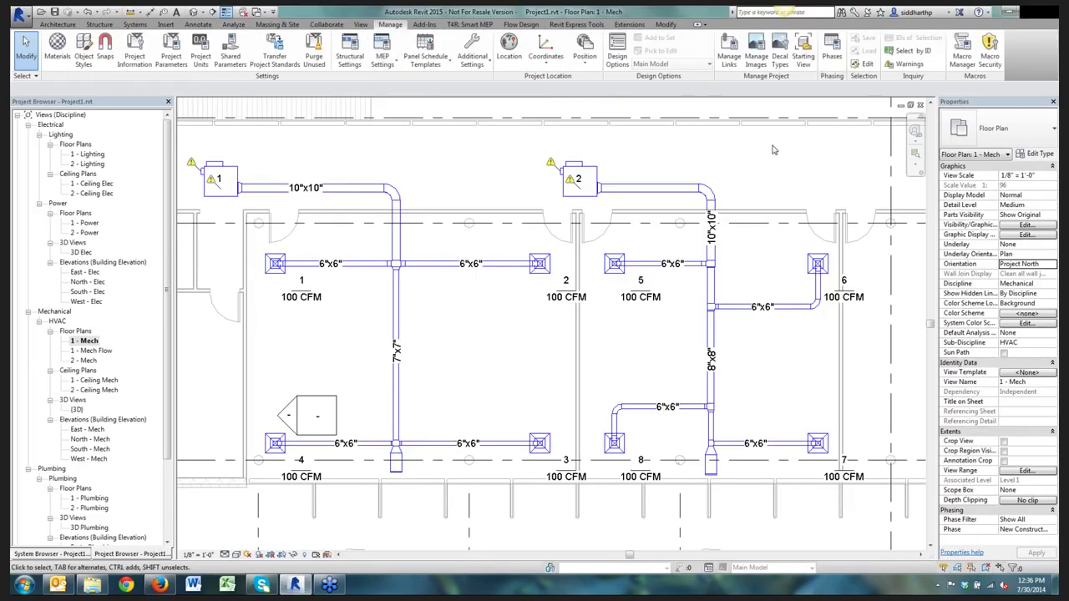
pyautogui.click(910, 52)
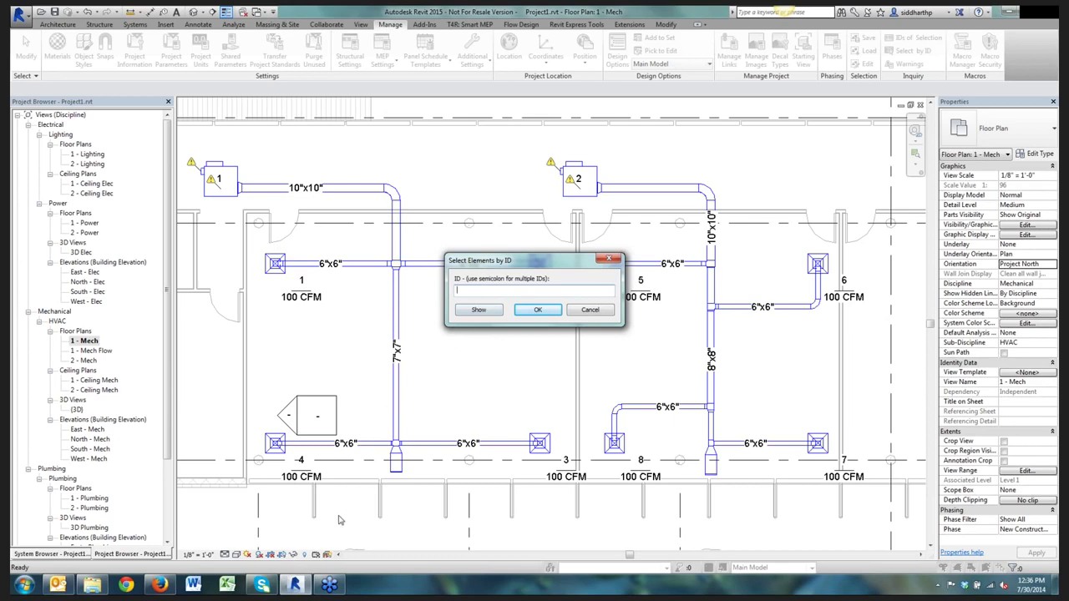
# Copy element ID 1311027 from the report again and use it in Revit to show and select that duct fitting
pyautogui.click(158, 585)
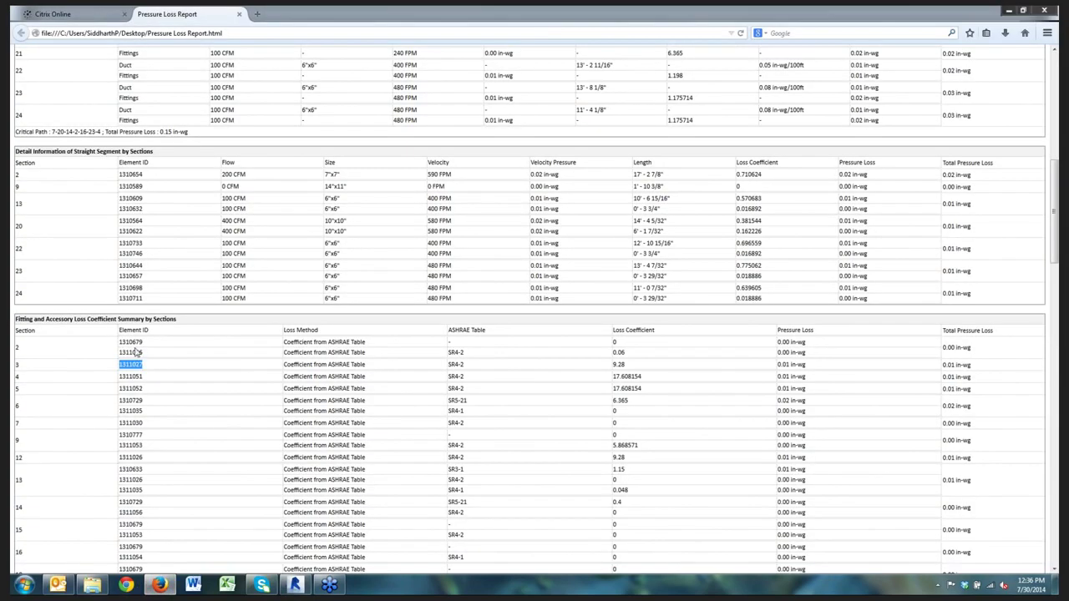
pyautogui.doubleClick(132, 365)
pyautogui.click(145, 370)
pyautogui.hotkey('alt', 'Tab')
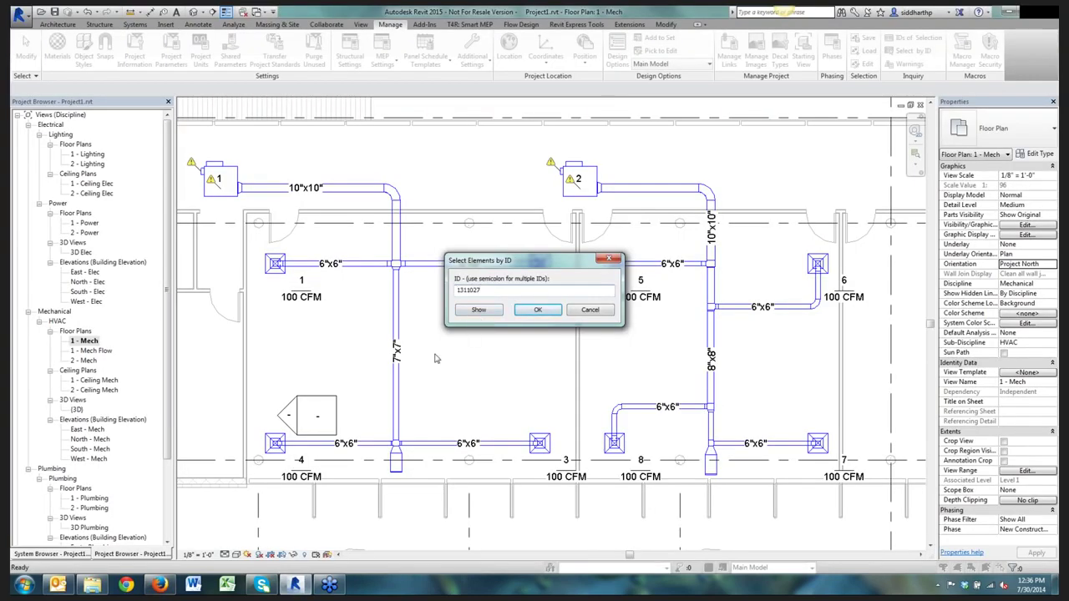
pyautogui.click(478, 312)
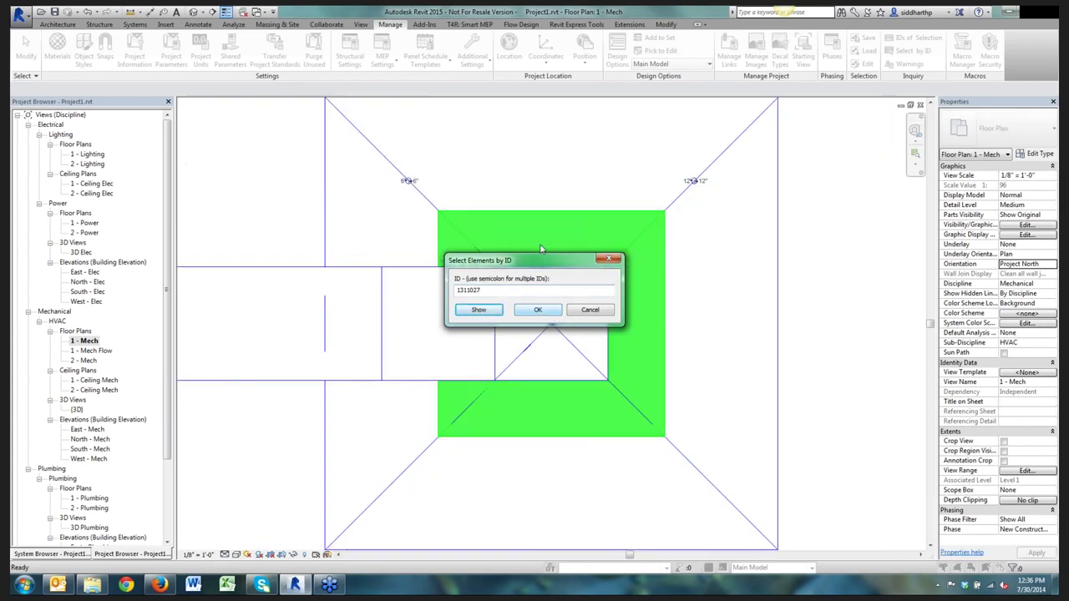
pyautogui.click(541, 310)
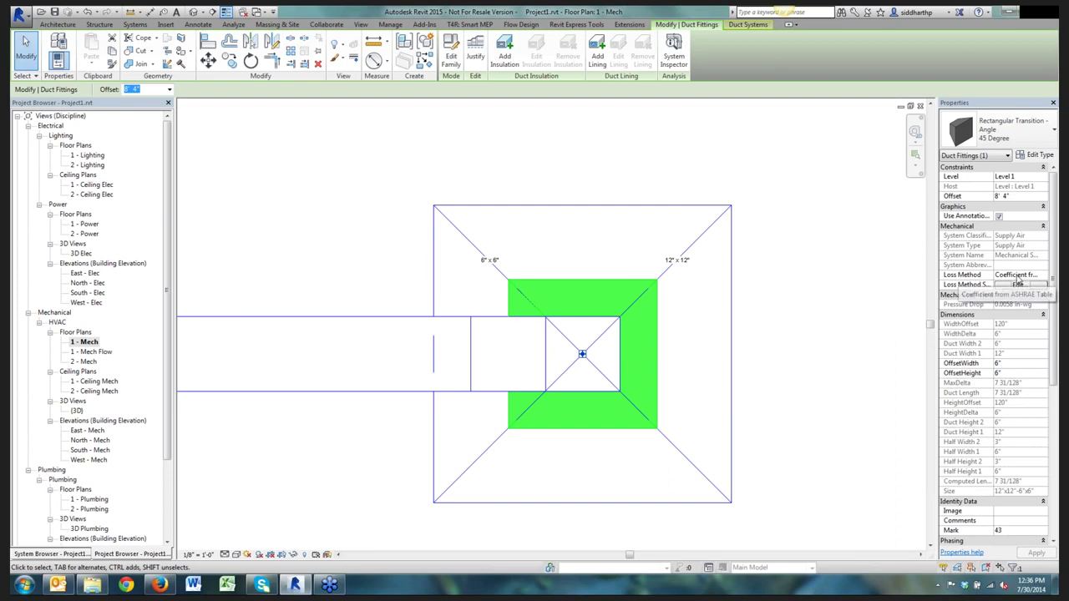
# Compare the ASHRAE table in the selected transition's loss method settings with the report, and close the settings without changes
pyautogui.click(1019, 285)
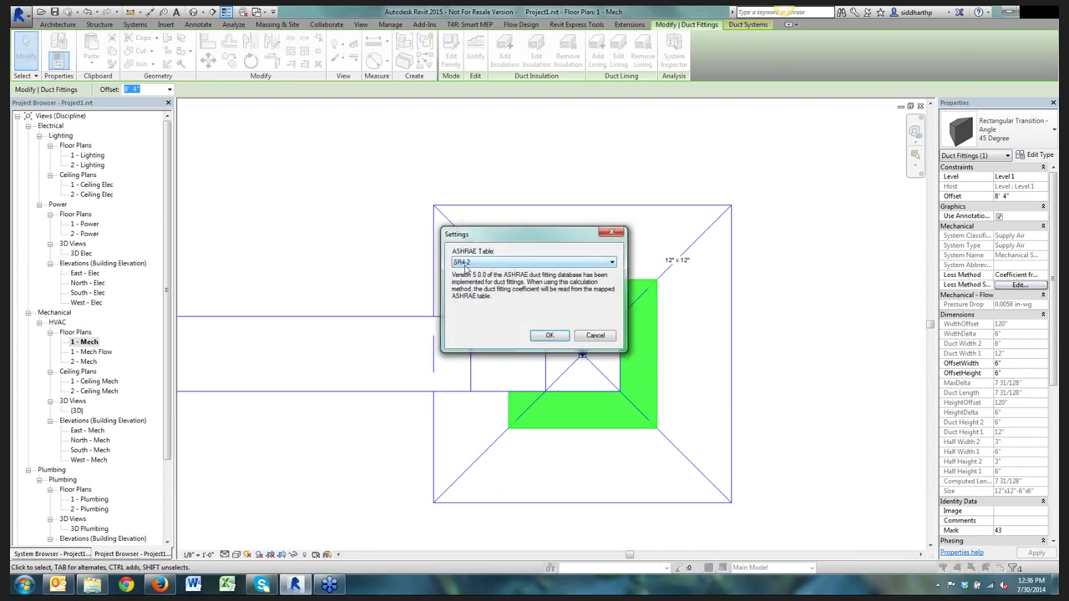
pyautogui.hotkey('alt', 'Tab')
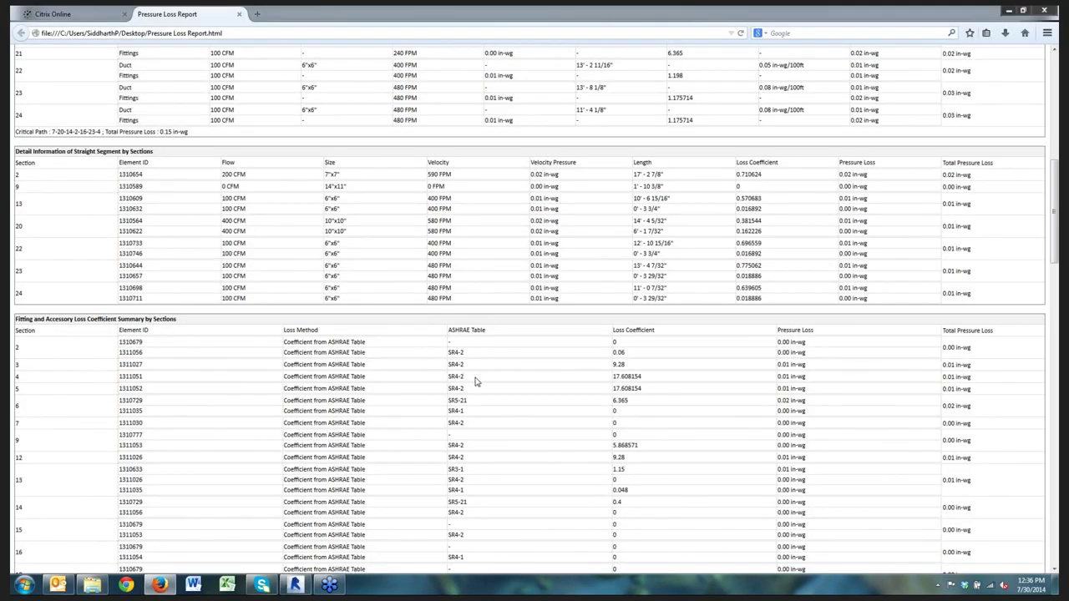
pyautogui.moveTo(475, 378); pyautogui.dragTo(450, 378)
pyautogui.hotkey('alt', 'Tab')
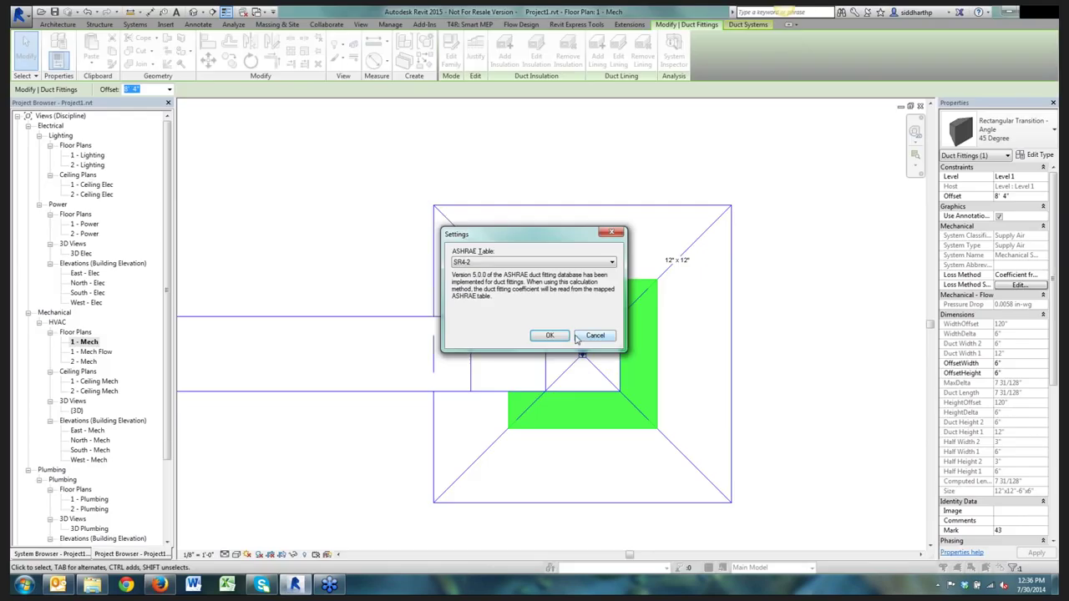
pyautogui.click(594, 336)
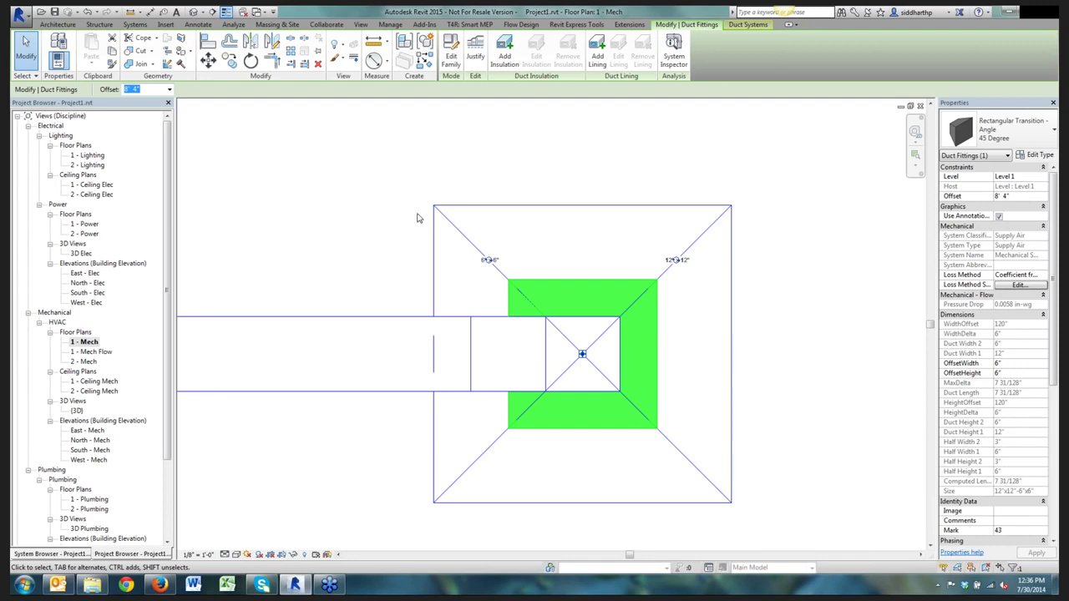
# Deselect the transition and examine its location within the supply ductwork layout of both units
pyautogui.click(339, 414)
pyautogui.click(357, 415)
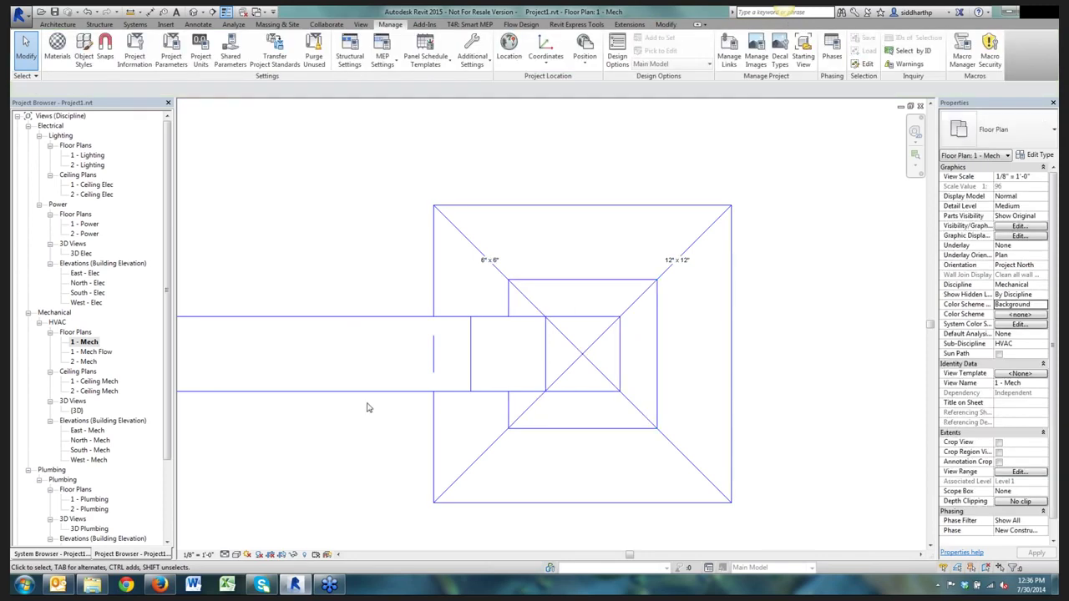
pyautogui.scroll(-5, 368, 406)
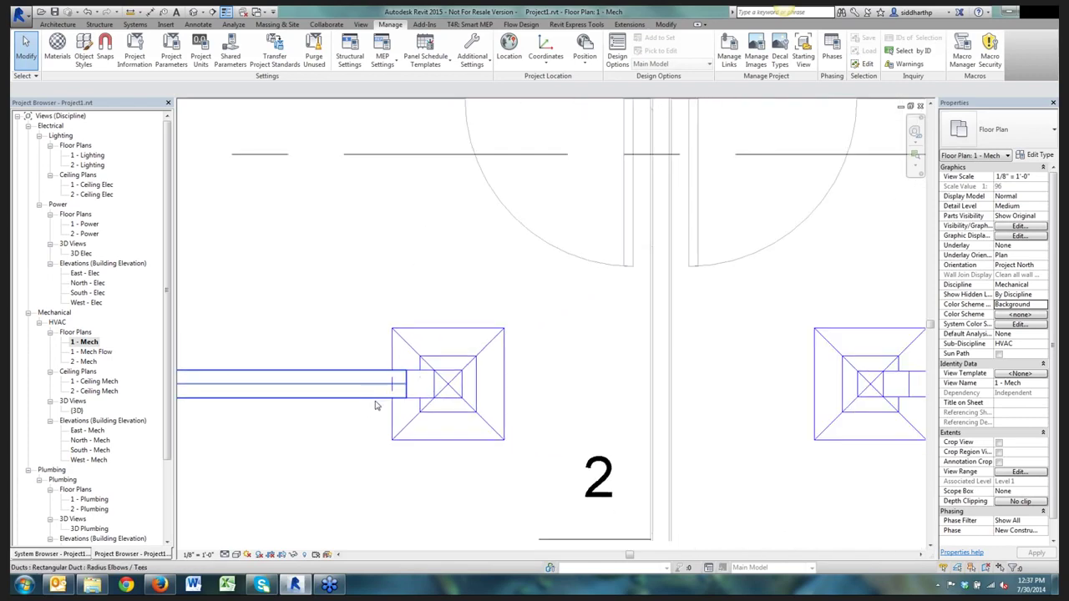
pyautogui.scroll(-2, 376, 406)
pyautogui.moveTo(336, 410); pyautogui.dragTo(426, 413, button='middle')
pyautogui.scroll(-4, 426, 413)
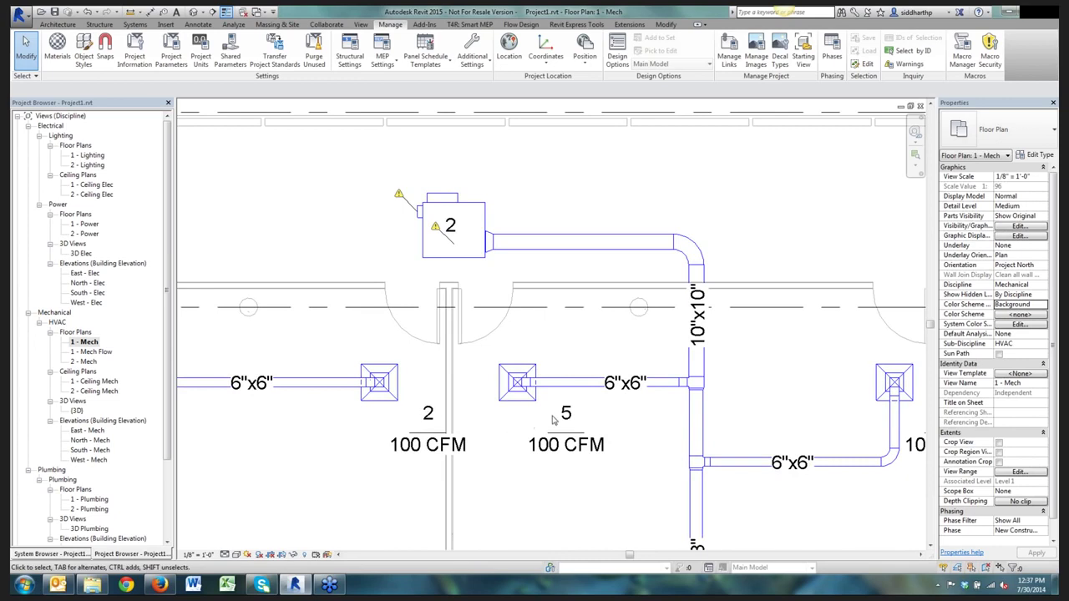
pyautogui.scroll(2, 387, 406)
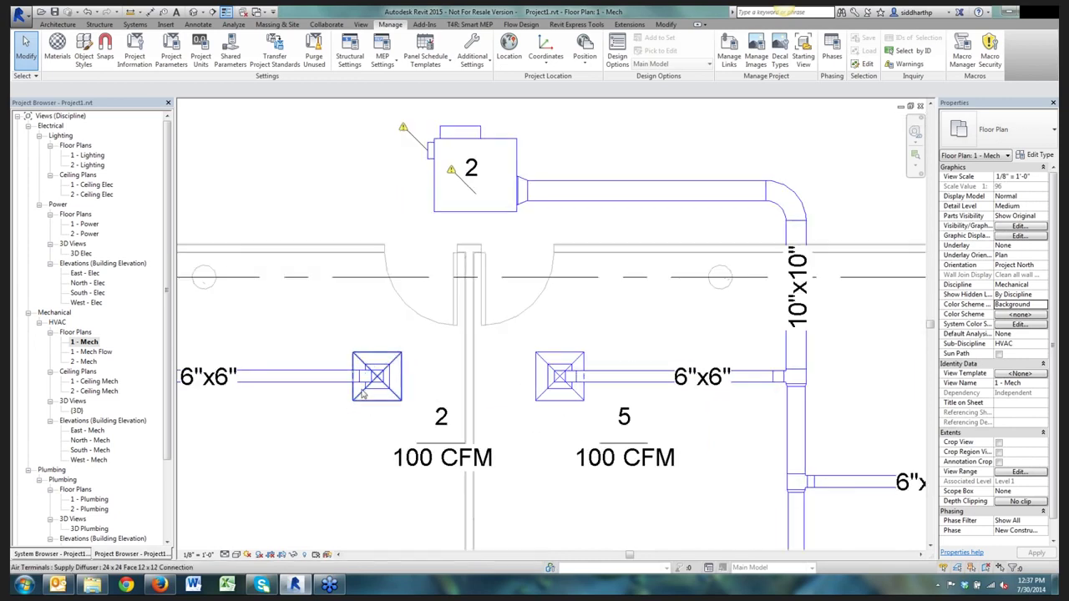
pyautogui.moveTo(324, 401); pyautogui.dragTo(472, 412, button='middle')
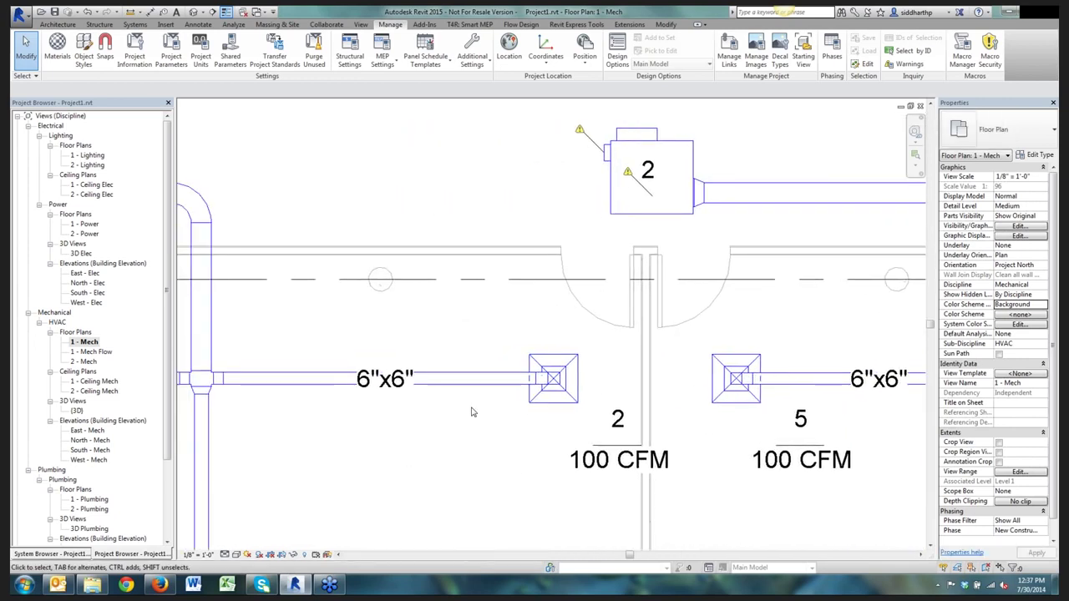
pyautogui.scroll(-3, 470, 411)
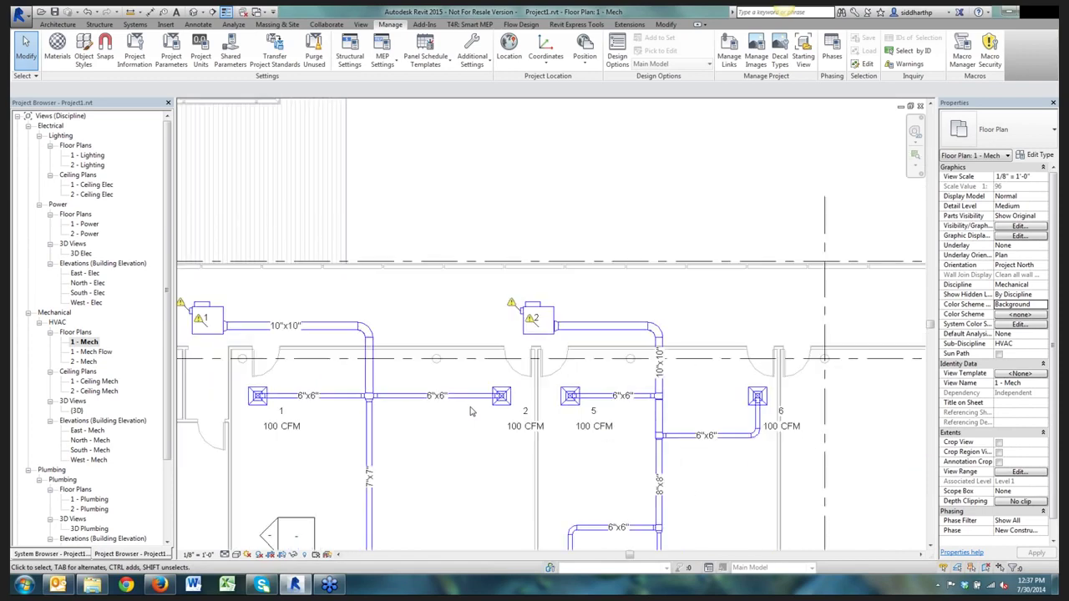
pyautogui.scroll(-2, 471, 411)
pyautogui.moveTo(470, 412); pyautogui.dragTo(466, 338, button='middle')
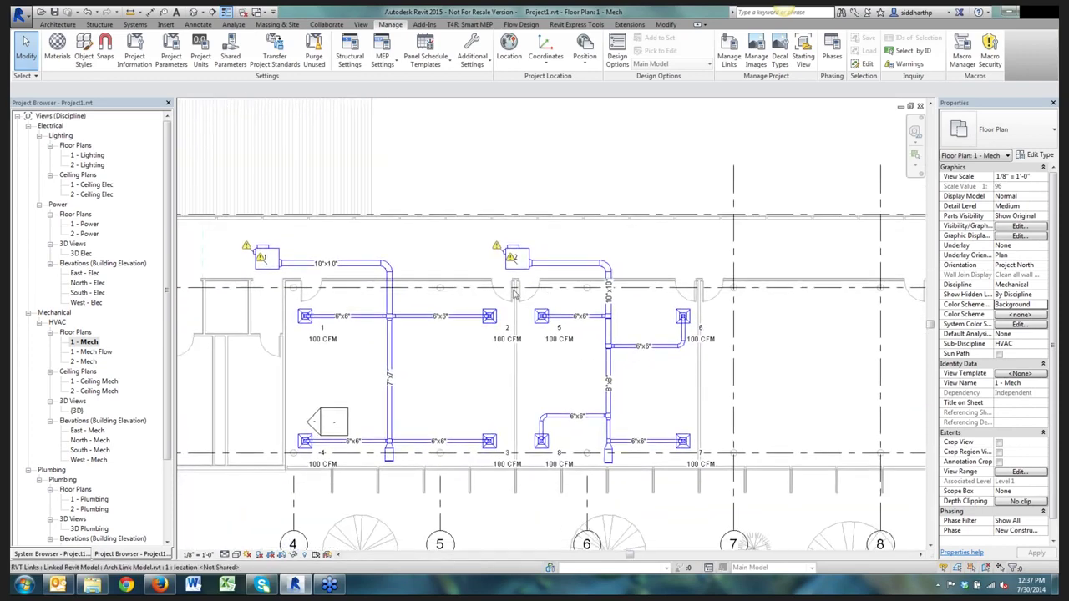
pyautogui.moveTo(536, 300); pyautogui.dragTo(581, 279, button='middle')
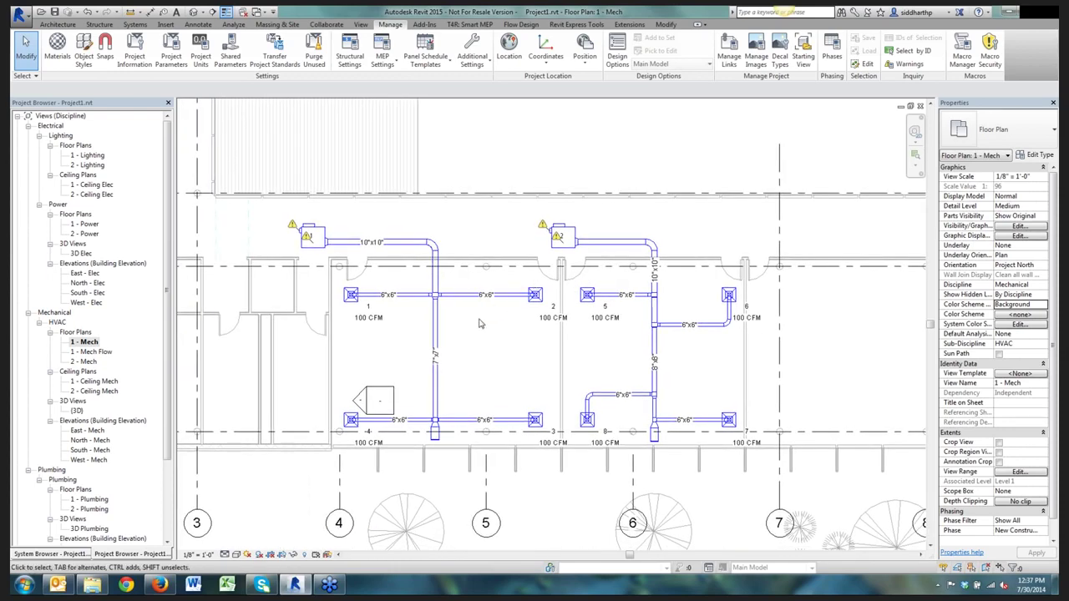
pyautogui.click(295, 585)
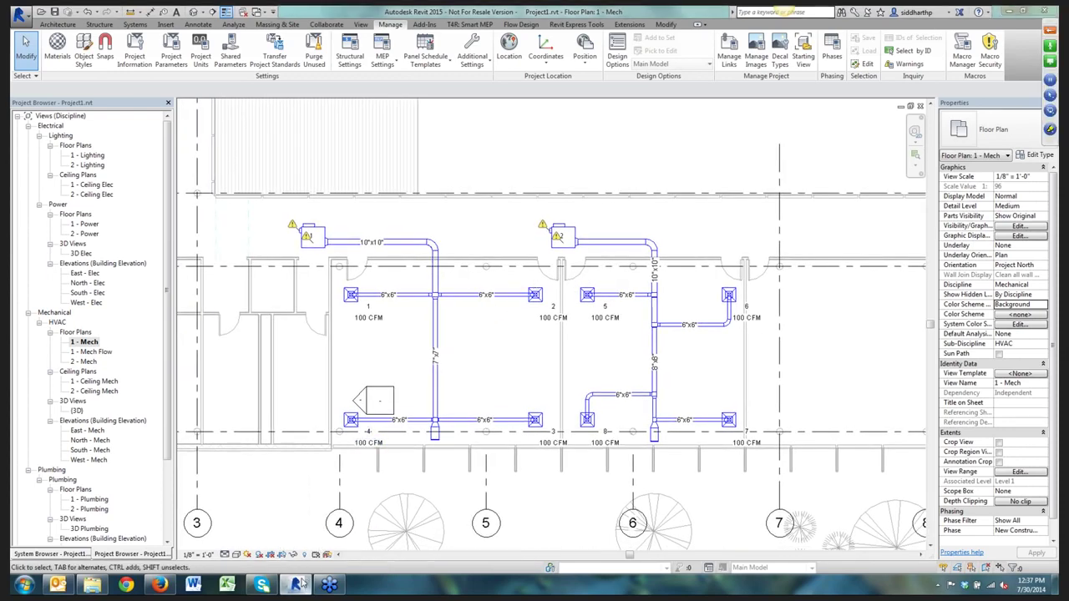
pyautogui.click(300, 585)
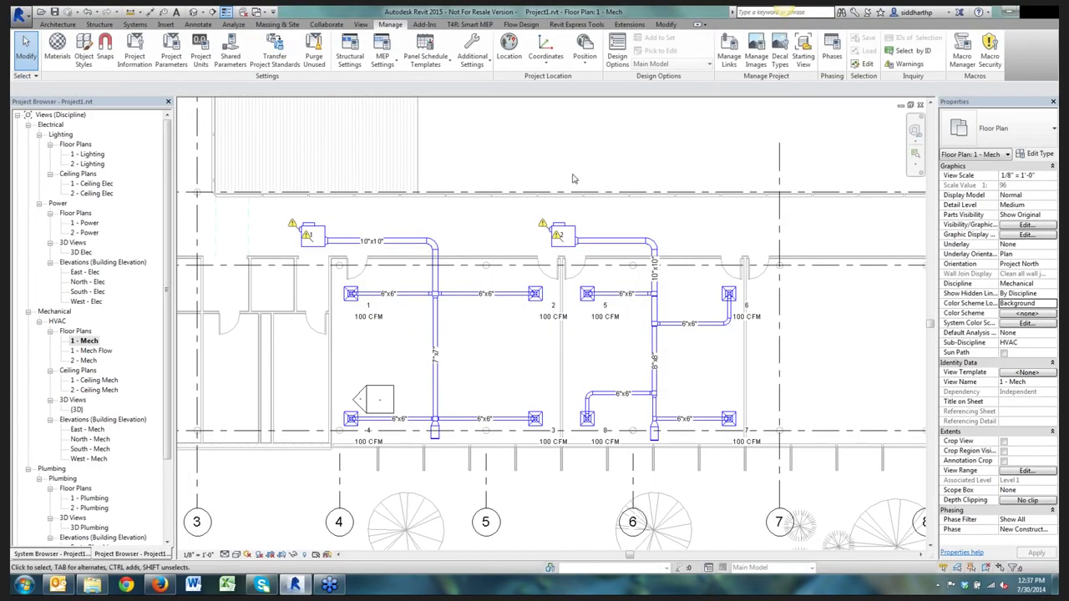
# Review the project's warnings and expand every No Loss Defined warning to see the duct fittings concerned
pyautogui.click(894, 66)
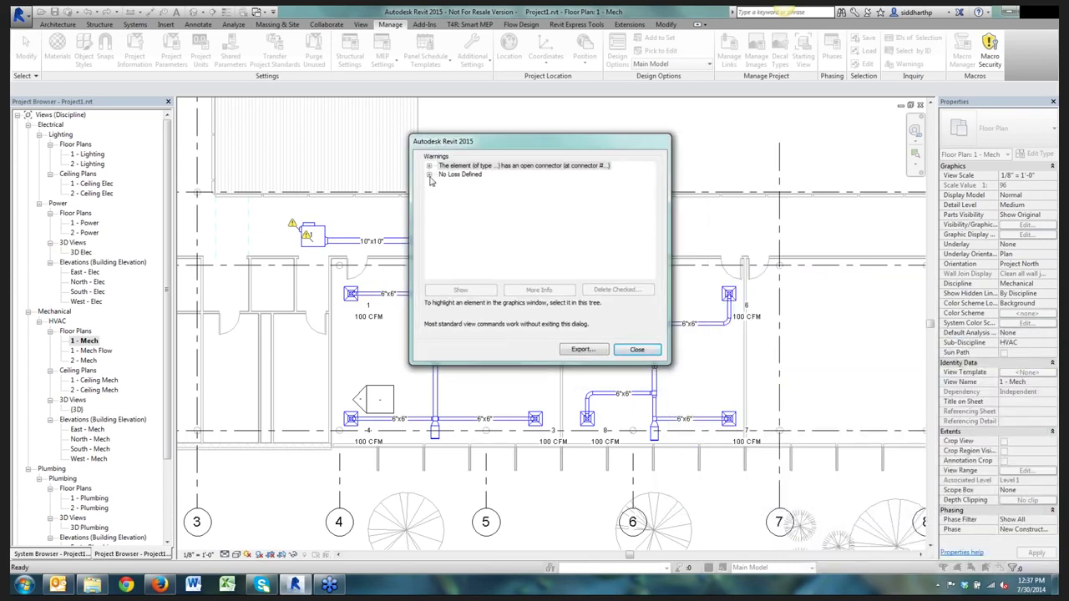
pyautogui.click(428, 174)
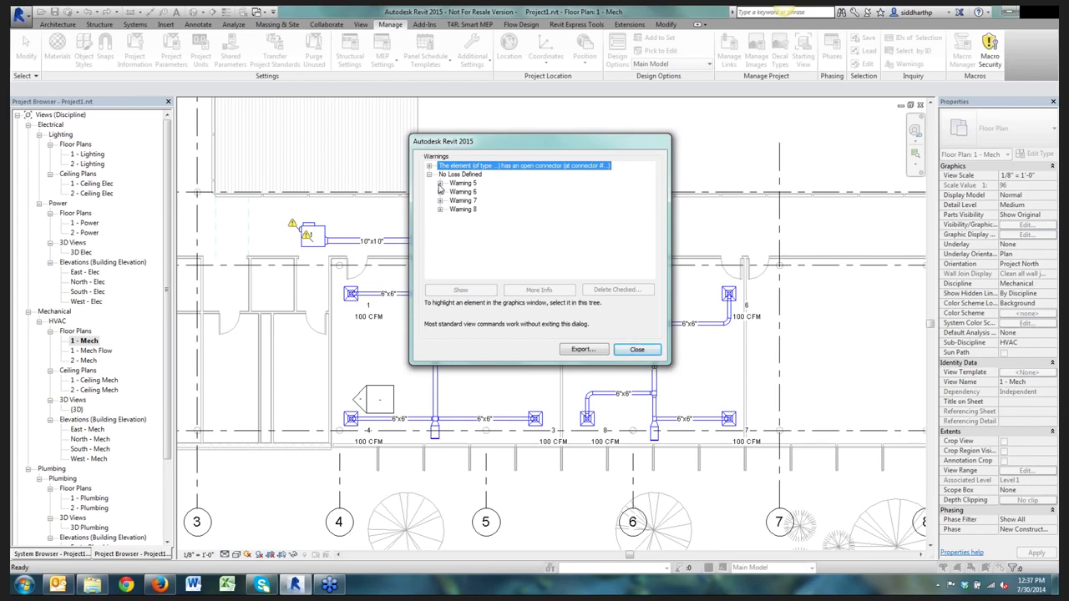
pyautogui.click(440, 182)
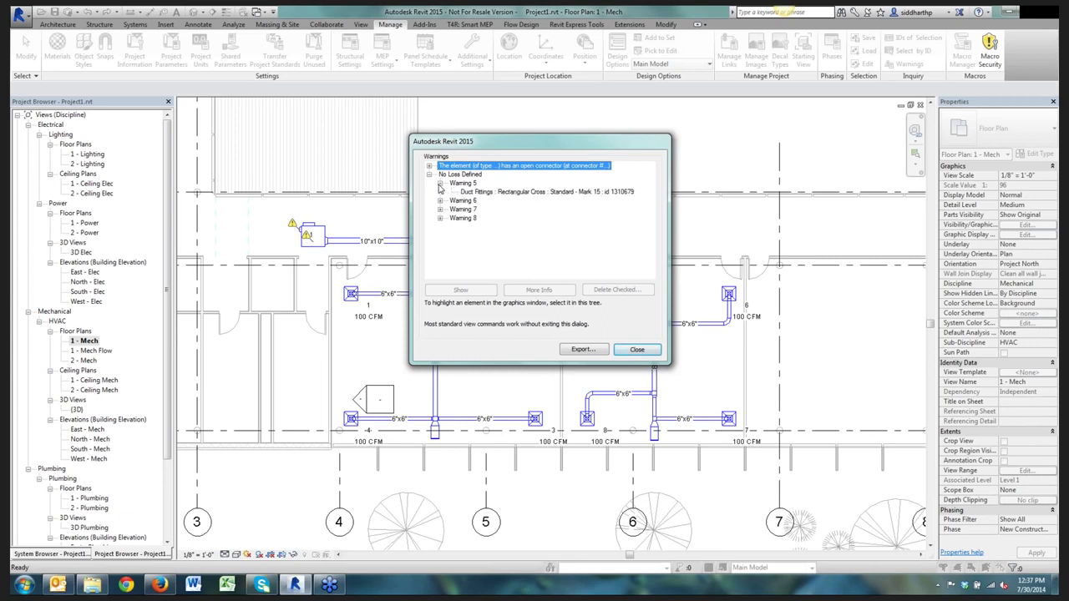
pyautogui.click(440, 200)
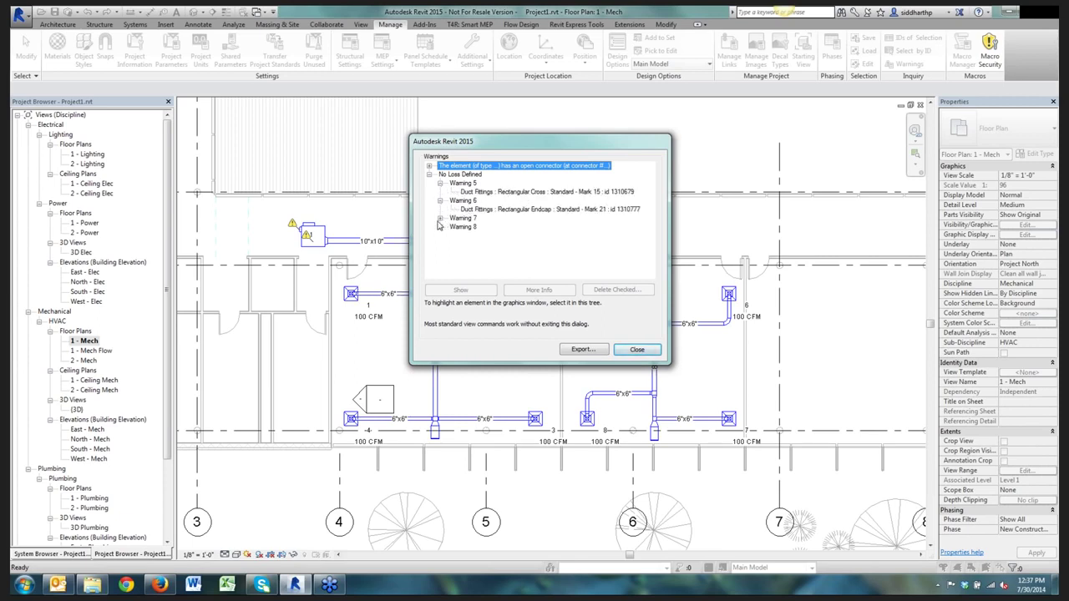
pyautogui.click(440, 218)
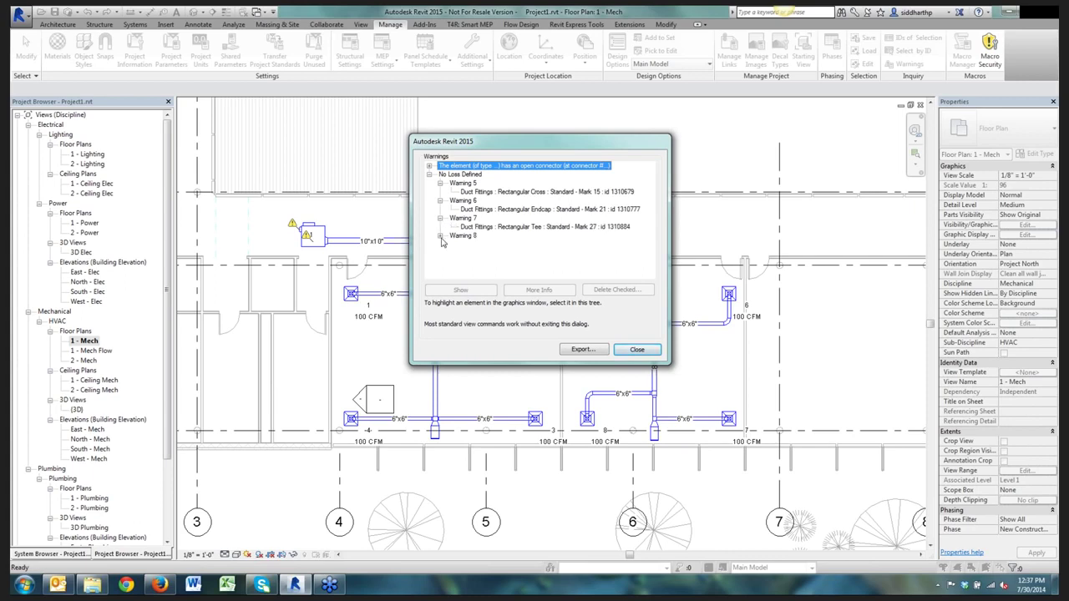
pyautogui.click(440, 236)
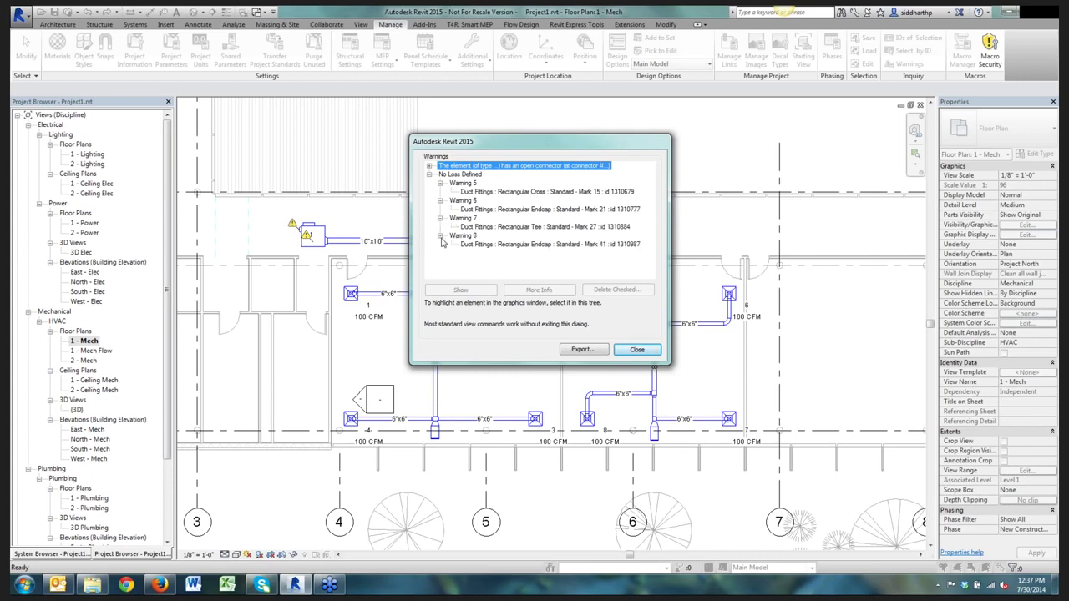
# Show the Rectangular Endcap with Mark 41 from the No Loss Defined warnings in the plan, and close the warnings
pyautogui.click(549, 246)
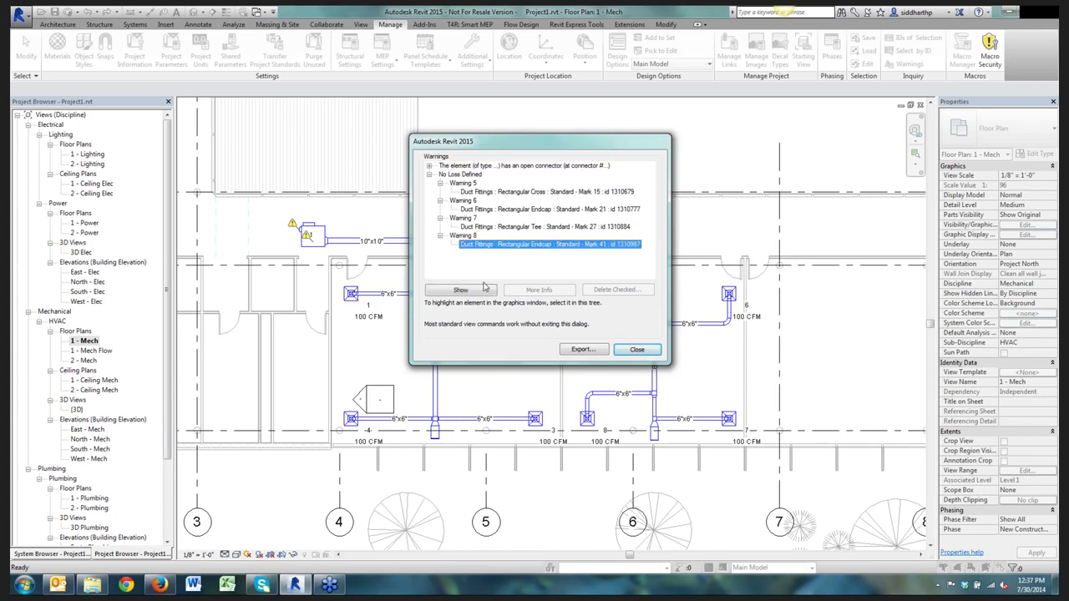
pyautogui.click(481, 290)
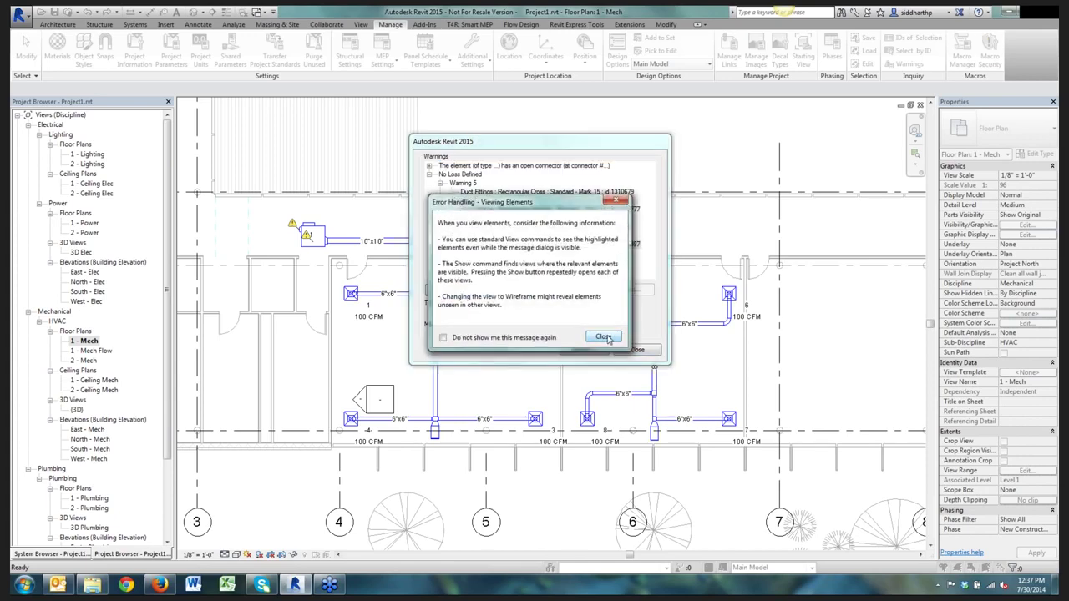
pyautogui.click(604, 337)
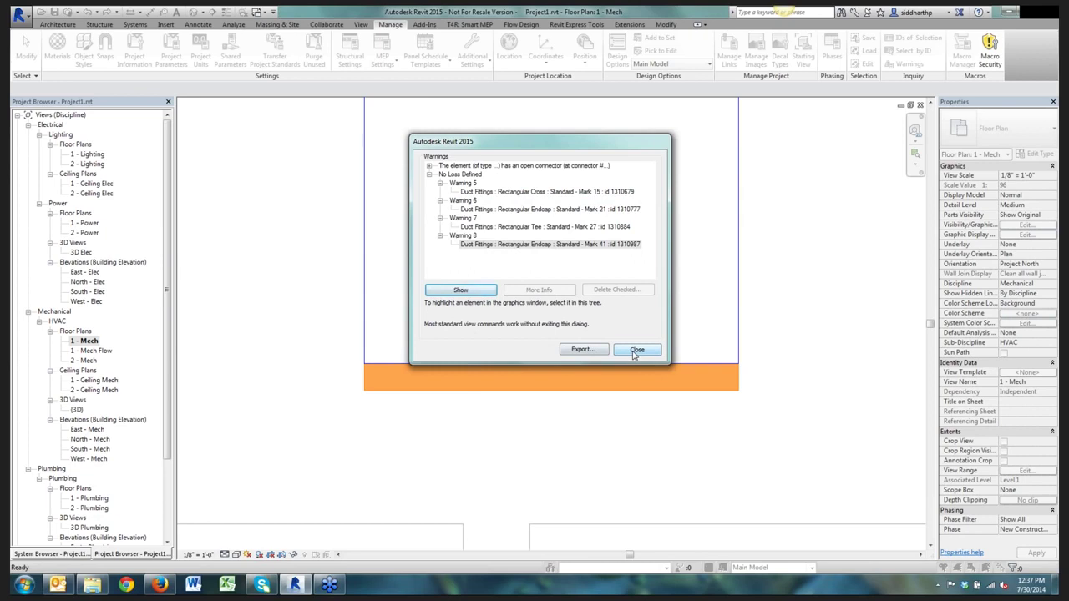
pyautogui.click(637, 351)
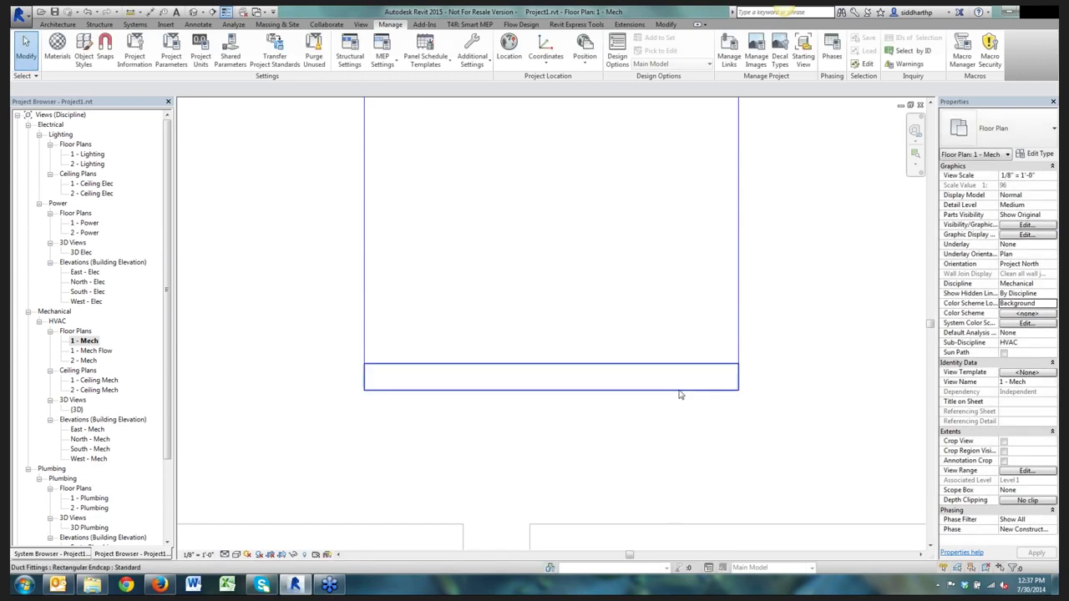
# Select the located endcap and check which ASHRAE tables its loss method settings offer, leaving the table blank
pyautogui.click(682, 392)
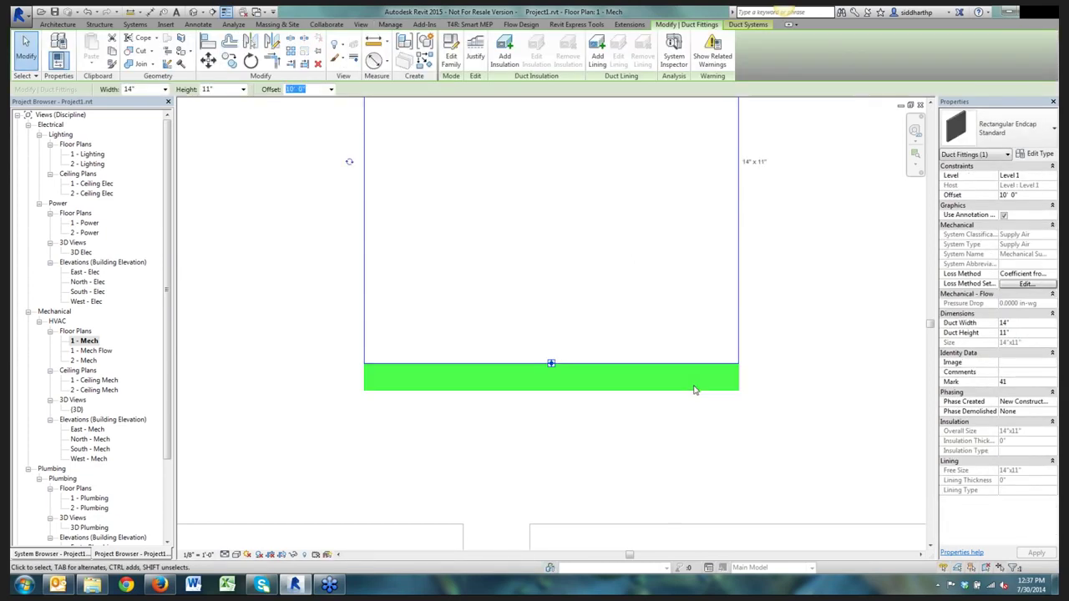
pyautogui.click(1047, 285)
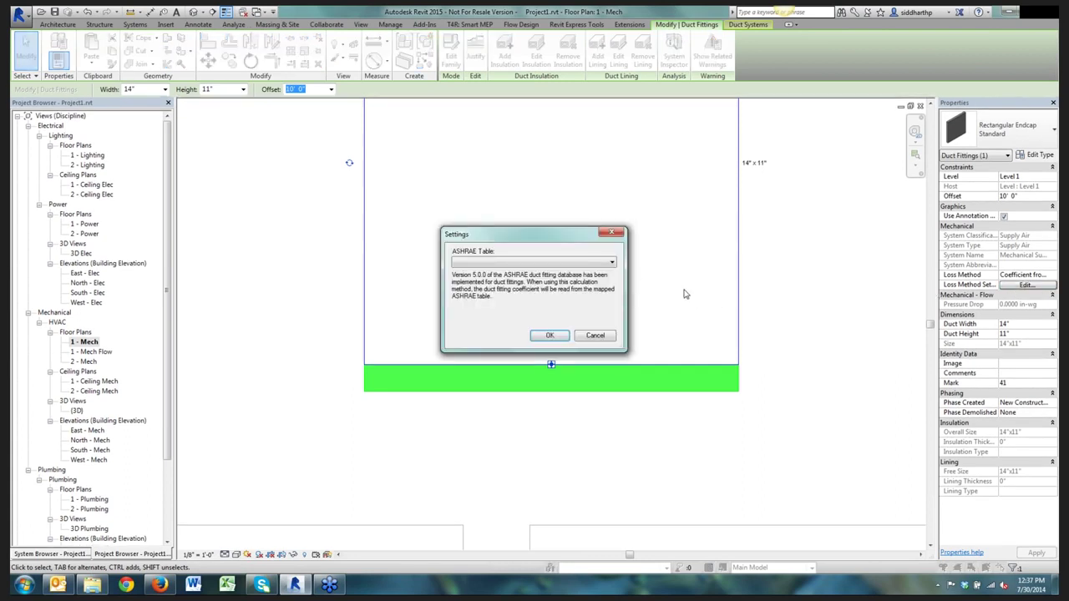
pyautogui.click(605, 263)
pyautogui.click(557, 336)
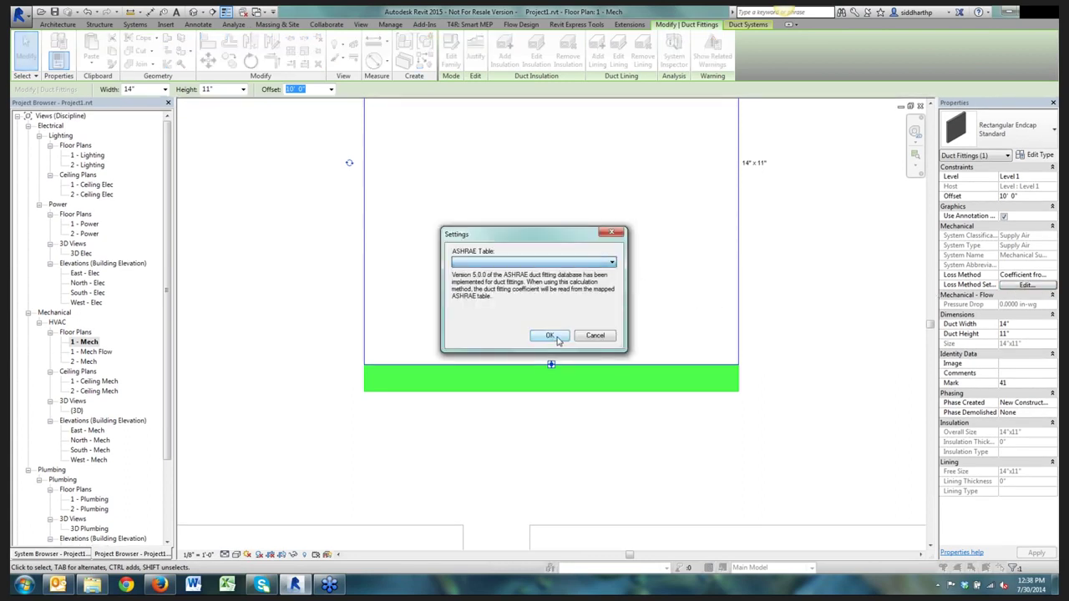
pyautogui.click(877, 291)
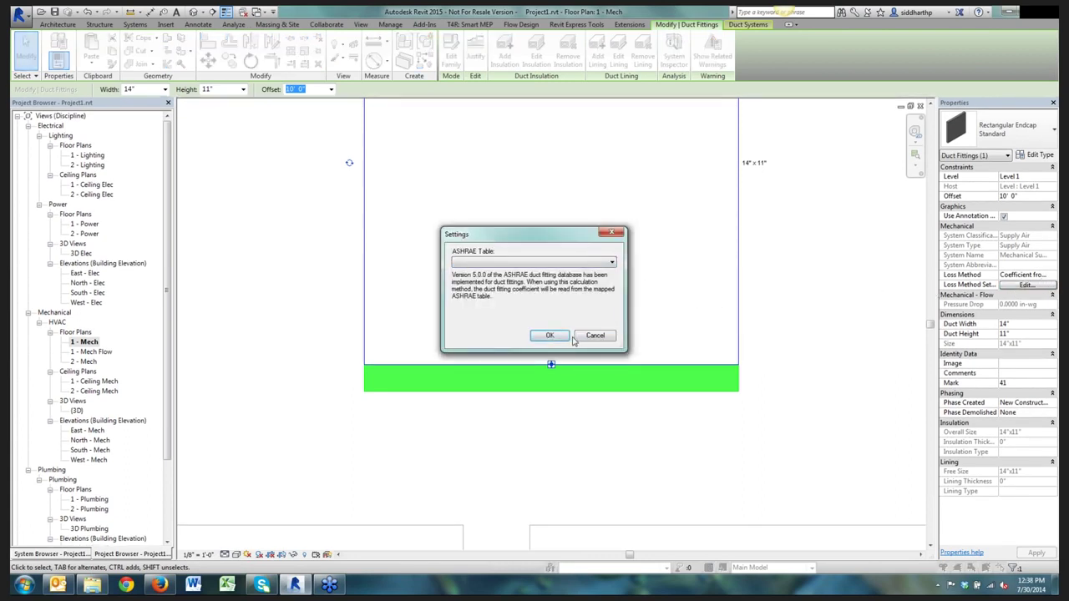
pyautogui.click(551, 336)
# Change the Mark 41 endcap's loss method to Specific Coefficient with a value of 0.02, and deselect the endcap
pyautogui.click(1025, 275)
pyautogui.click(1052, 275)
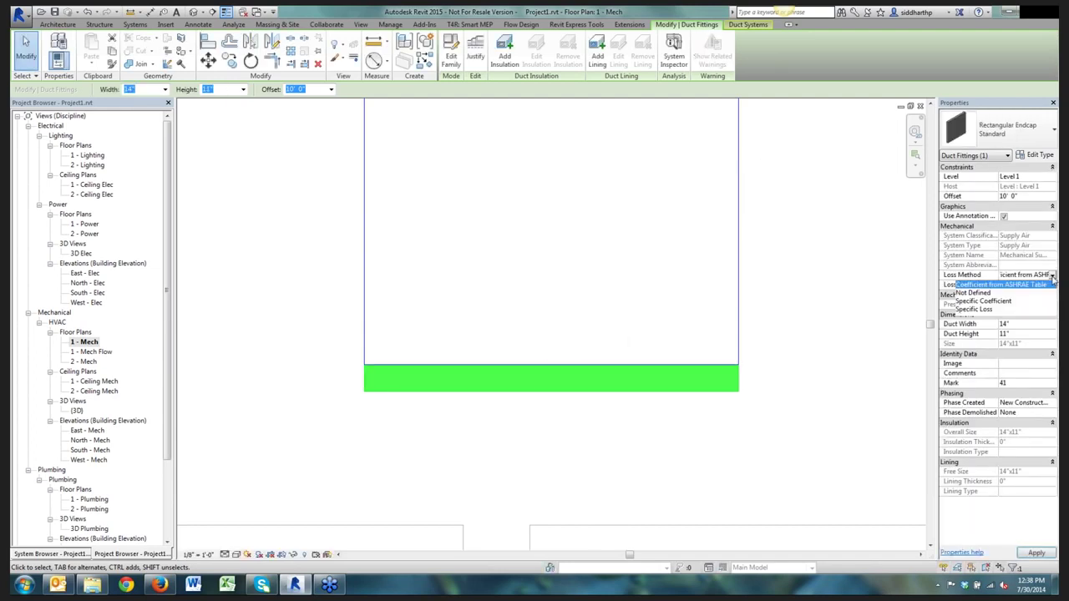
pyautogui.click(984, 301)
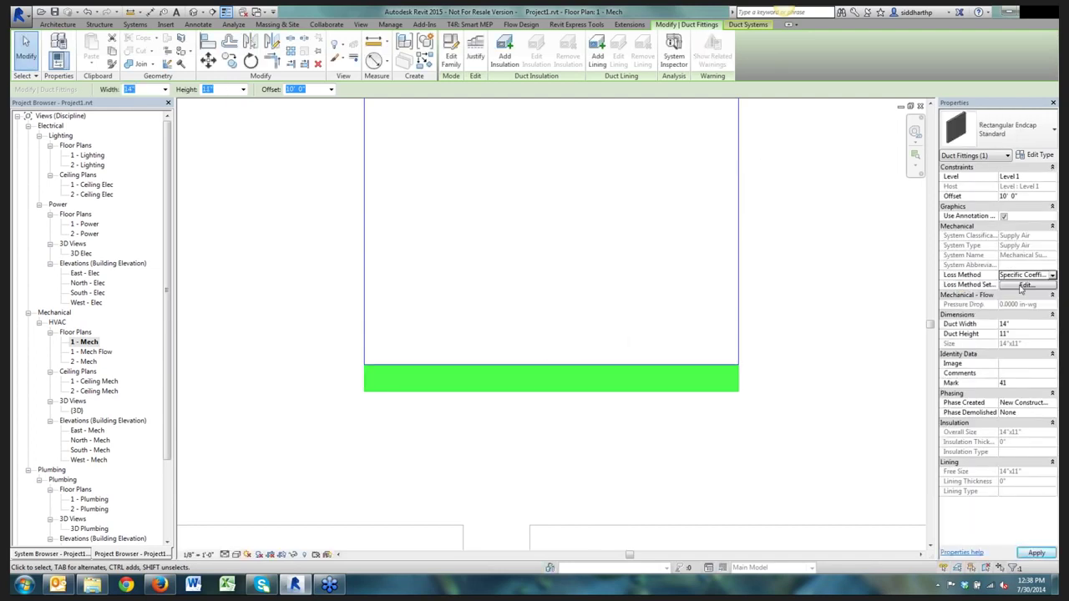
pyautogui.click(1024, 286)
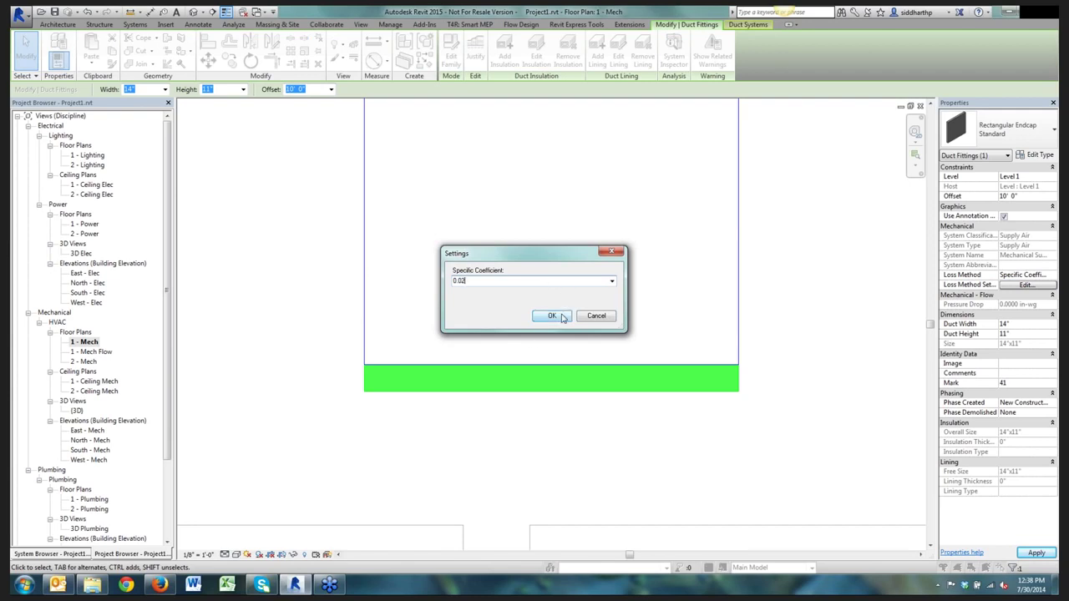
pyautogui.click(552, 317)
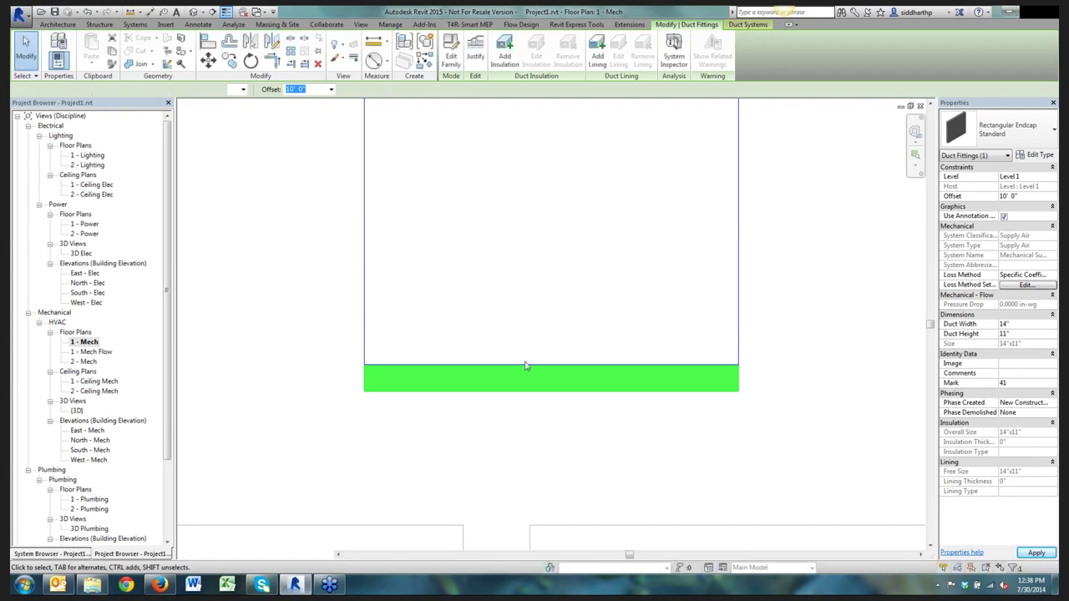
pyautogui.click(777, 265)
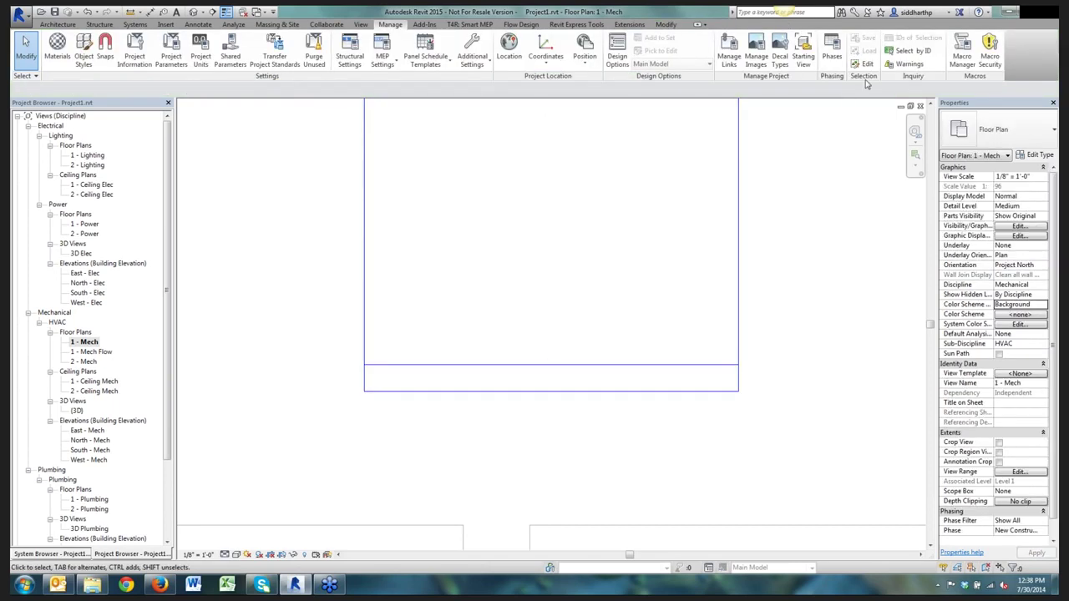
# Find the Rectangular Endcap with Mark 21 among the remaining No Loss Defined warnings and show it in the plan
pyautogui.click(904, 67)
pyautogui.click(429, 176)
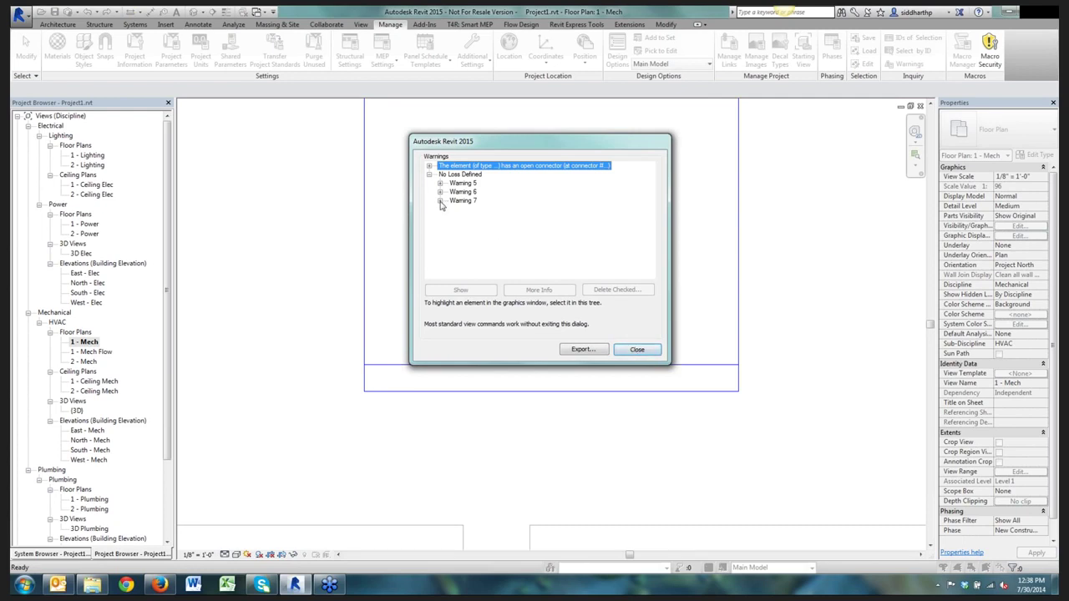
pyautogui.click(441, 201)
pyautogui.click(440, 193)
pyautogui.click(510, 201)
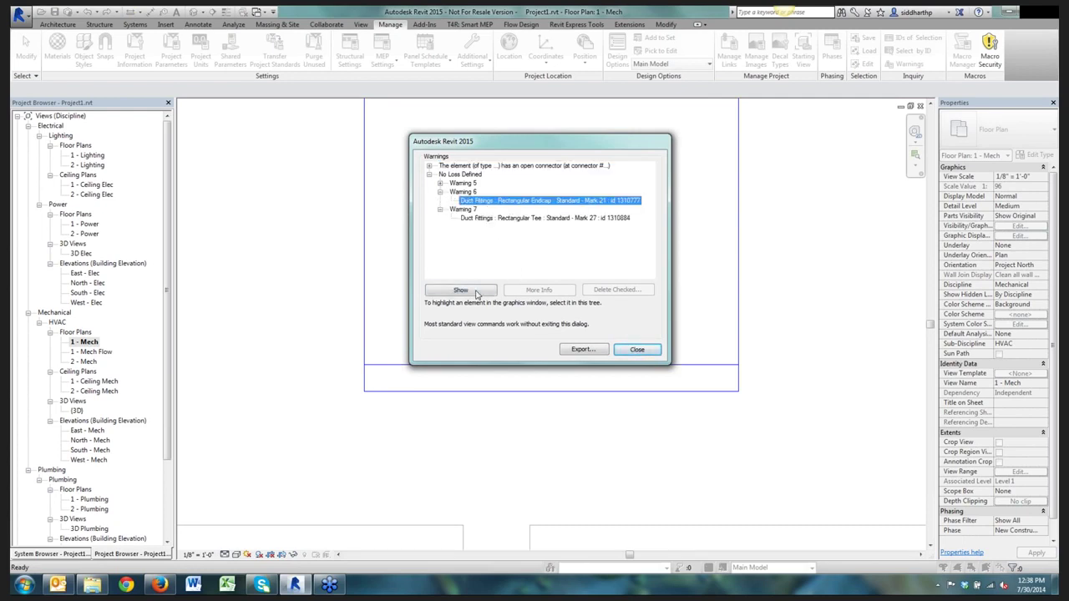
pyautogui.click(476, 292)
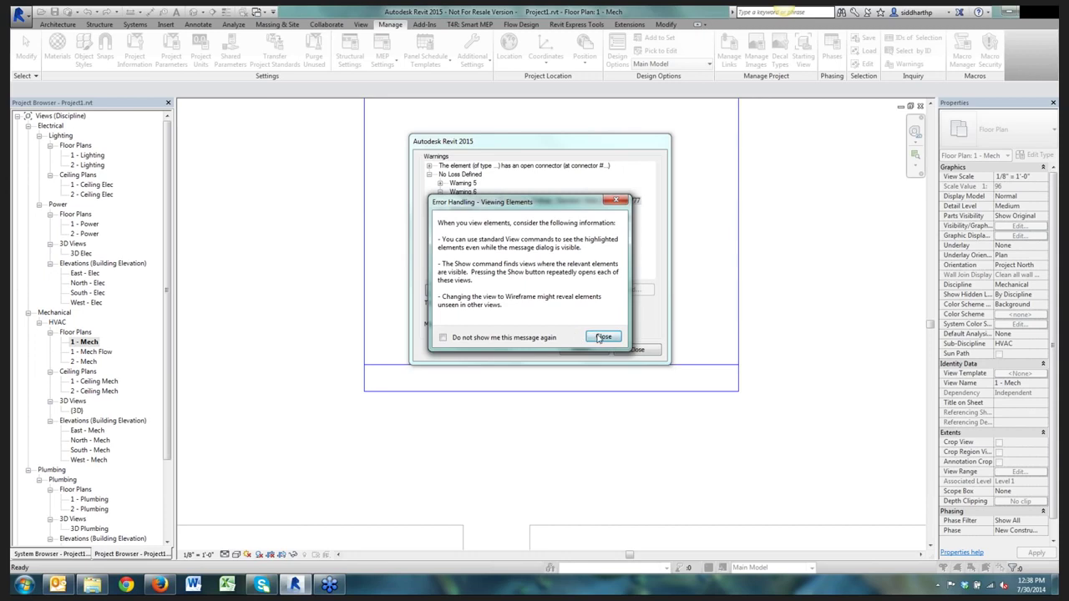
pyautogui.click(603, 337)
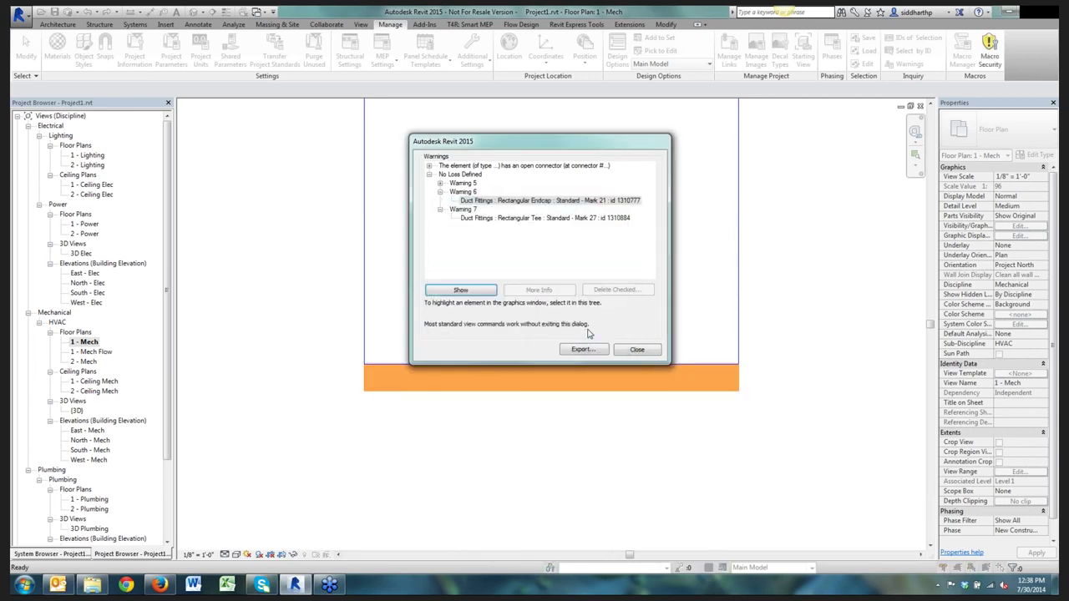
pyautogui.click(638, 350)
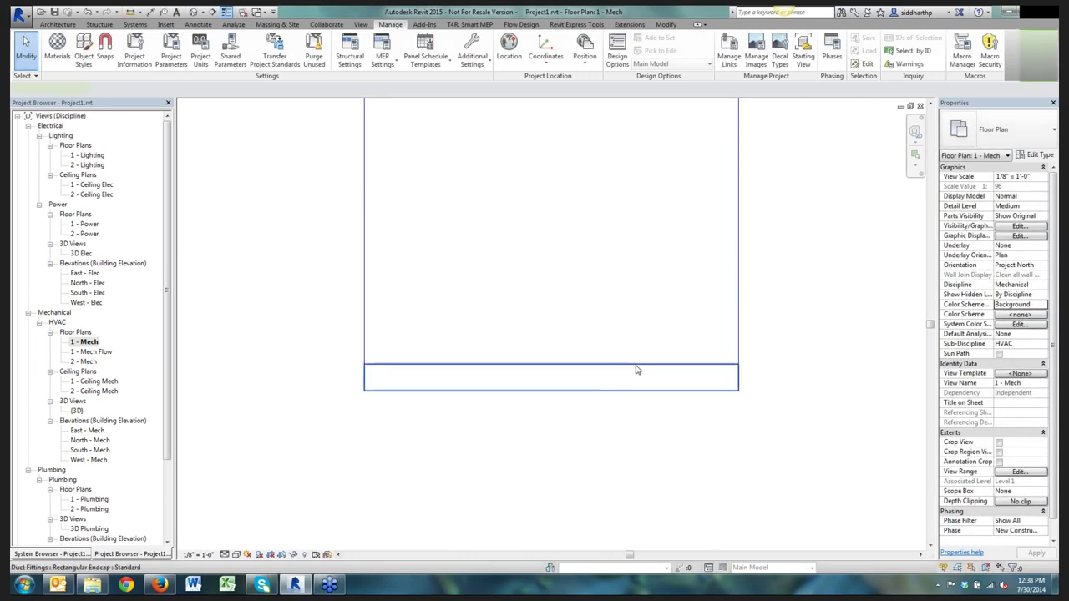
# Change the Mark 21 endcap's loss method to Specific Coefficient, define its coefficient, and deselect the endcap
pyautogui.click(1049, 275)
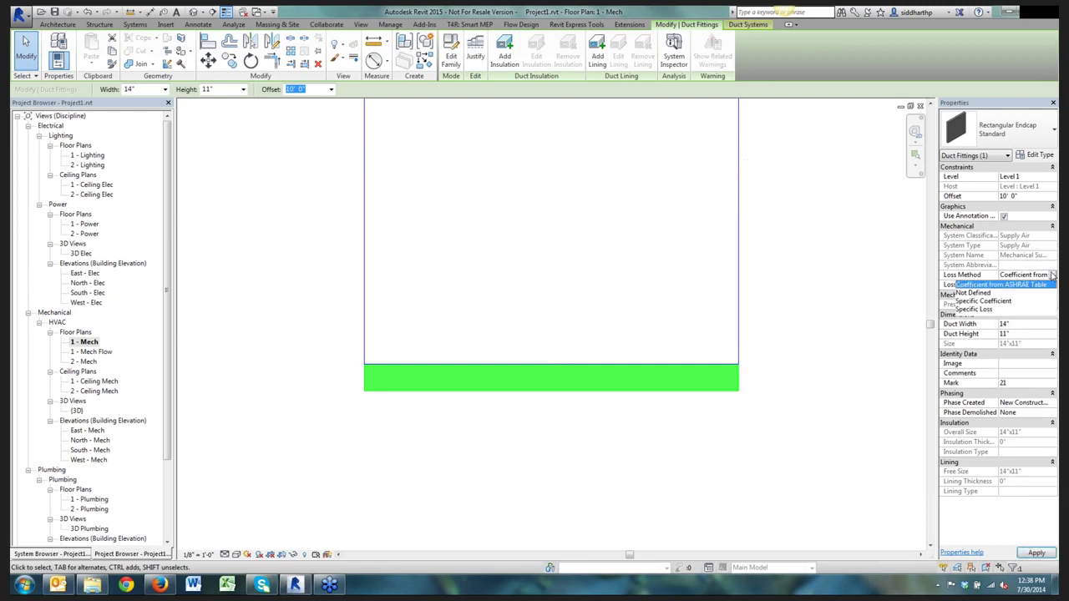
pyautogui.click(995, 302)
pyautogui.click(1026, 285)
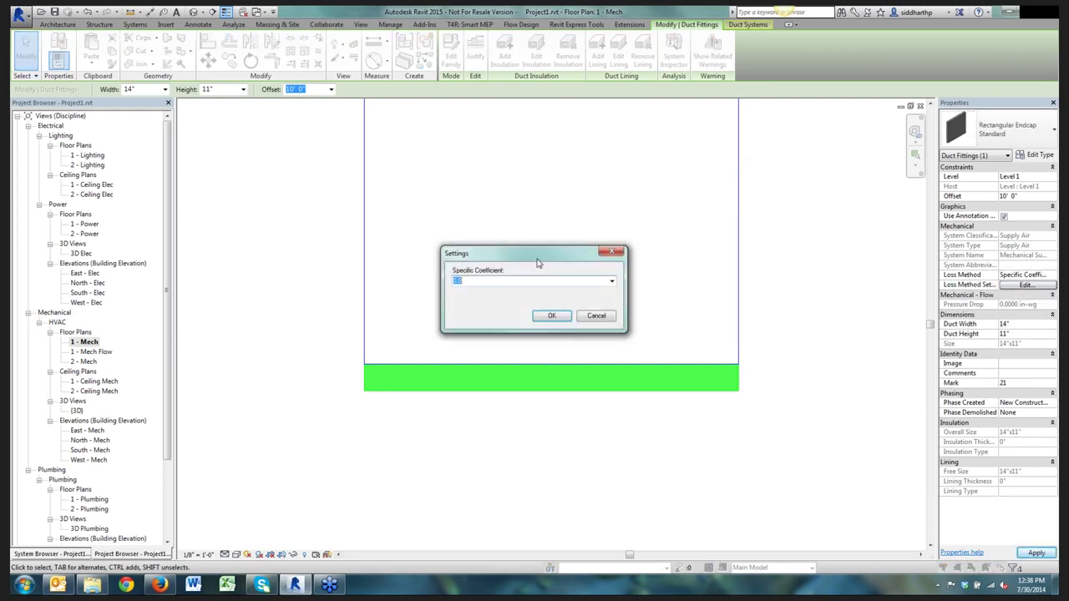
pyautogui.click(551, 316)
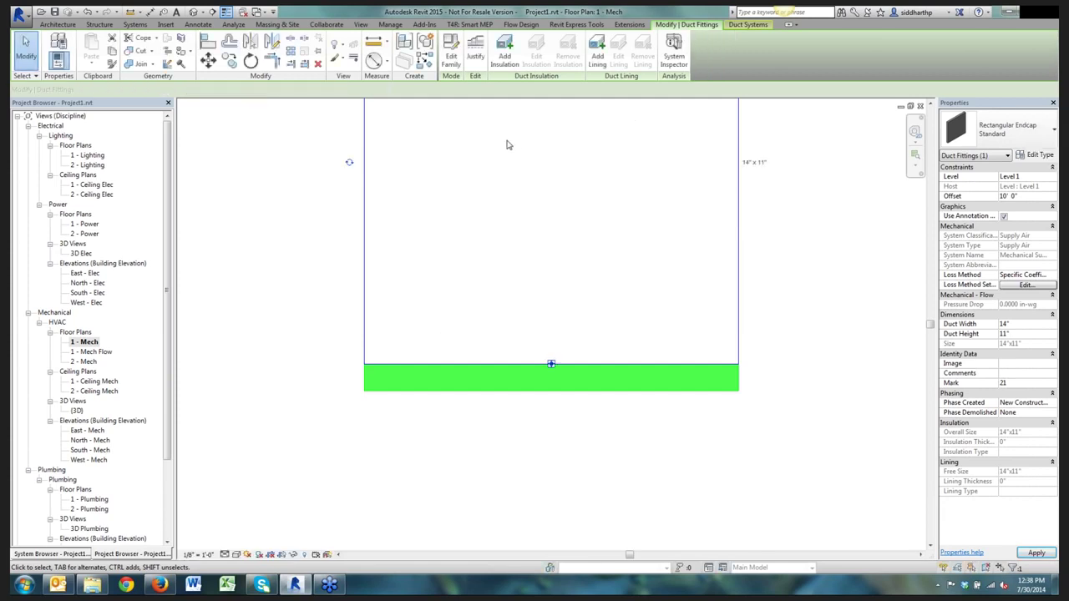
pyautogui.press('Escape')
# Recheck the project warnings for duct fittings still listed under No Loss Defined, and close the list
pyautogui.click(898, 66)
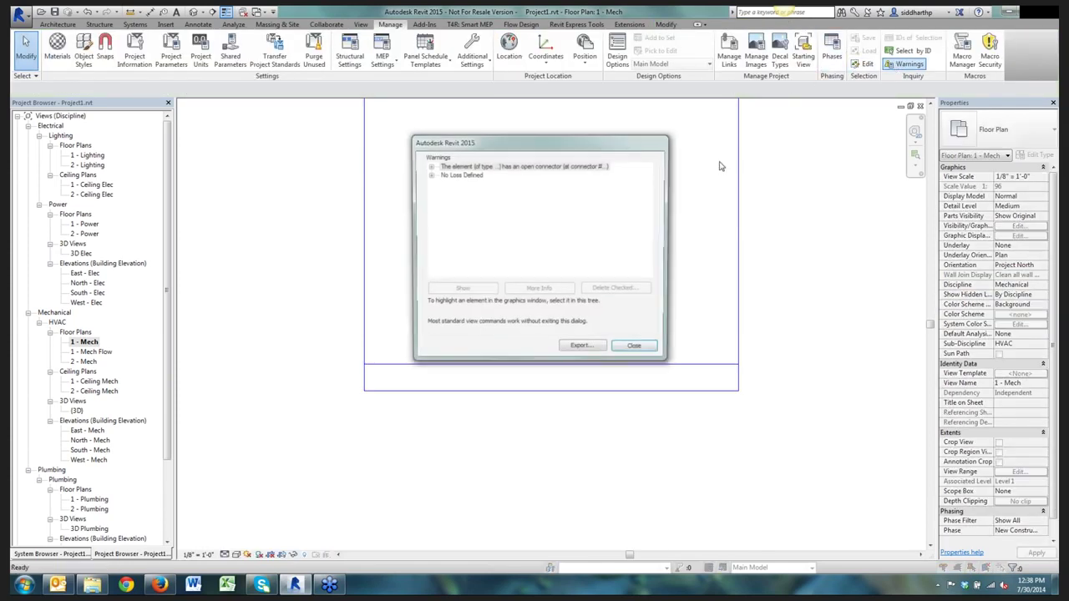
pyautogui.click(428, 175)
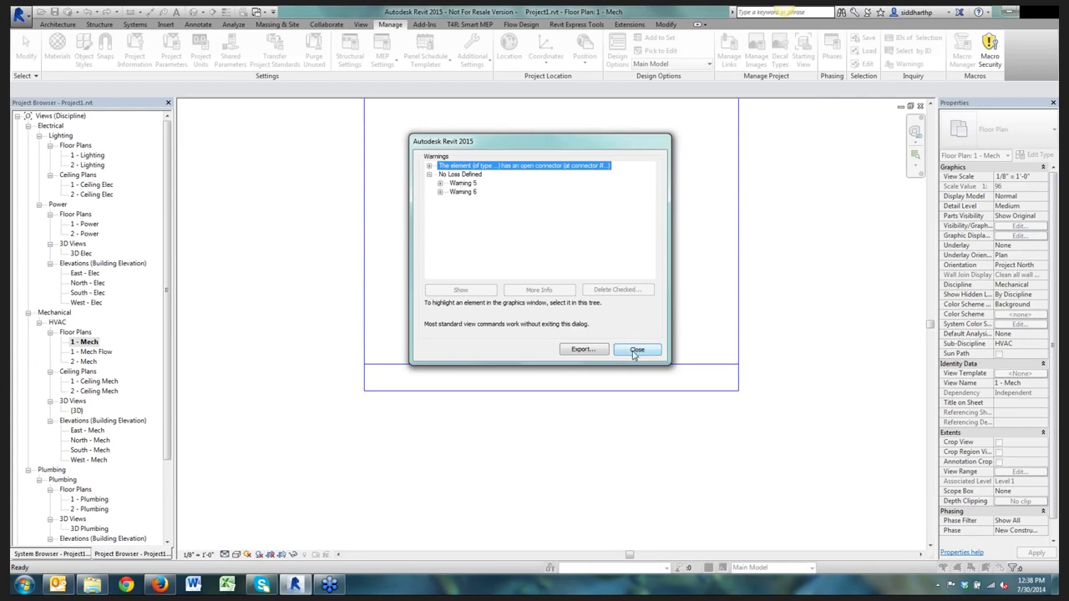
pyautogui.click(440, 183)
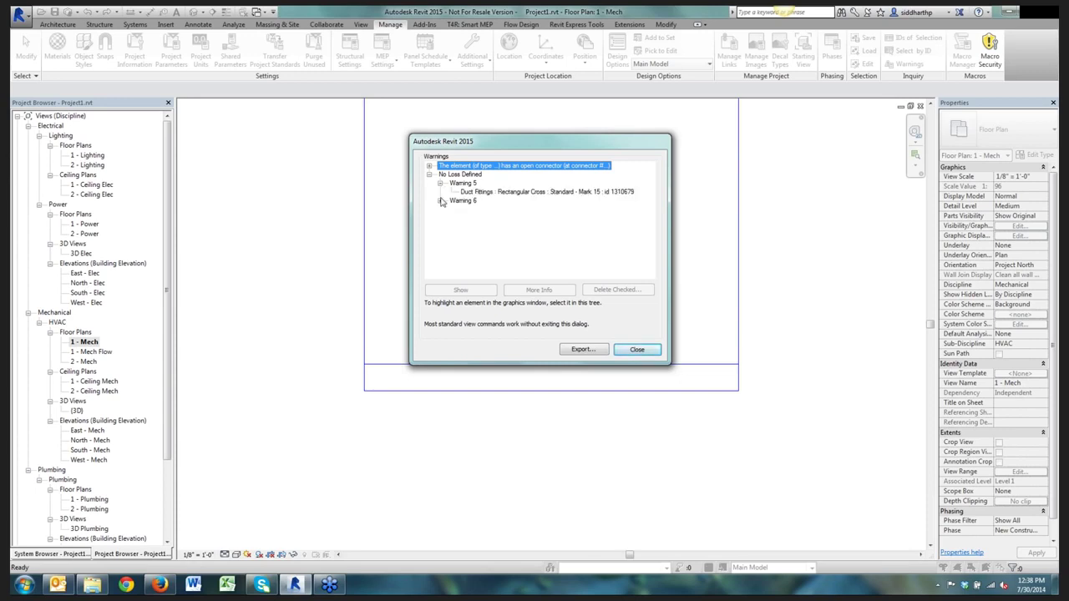
pyautogui.click(440, 201)
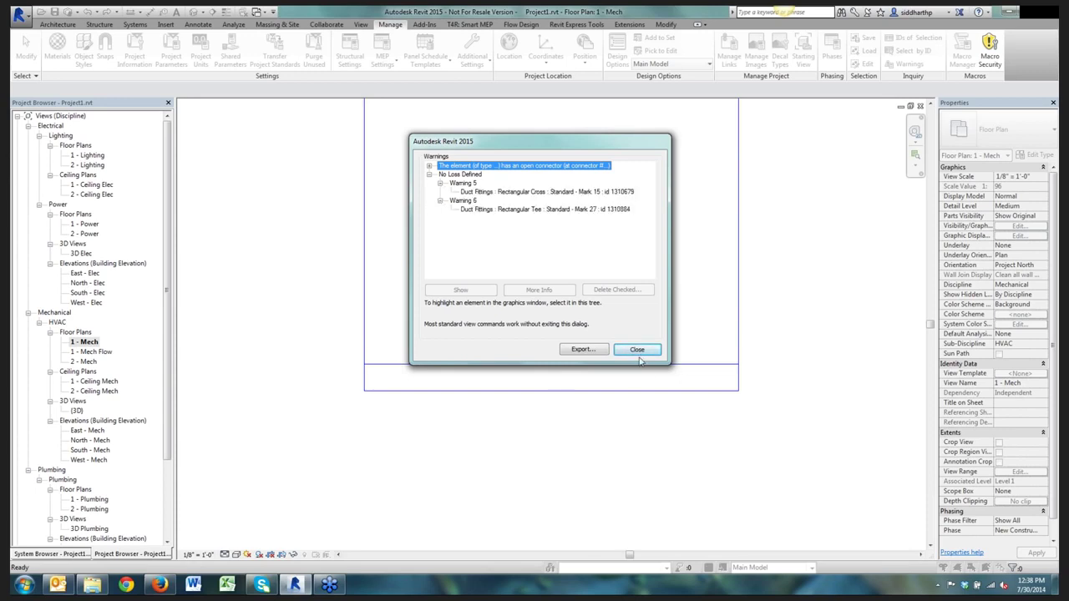
pyautogui.click(594, 353)
# Start the Quick Select tool and review its filter scope options, leaving the filter applied to the whole project
pyautogui.moveTo(306, 274); pyautogui.dragTo(391, 331, button='middle')
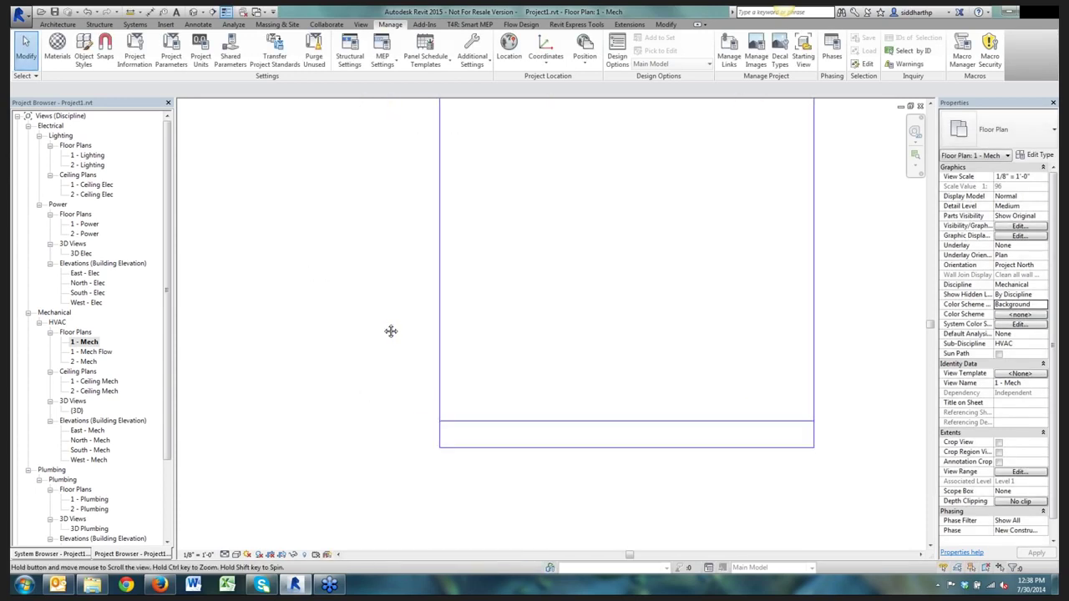
pyautogui.scroll(-2, 374, 328)
pyautogui.scroll(-2, 373, 328)
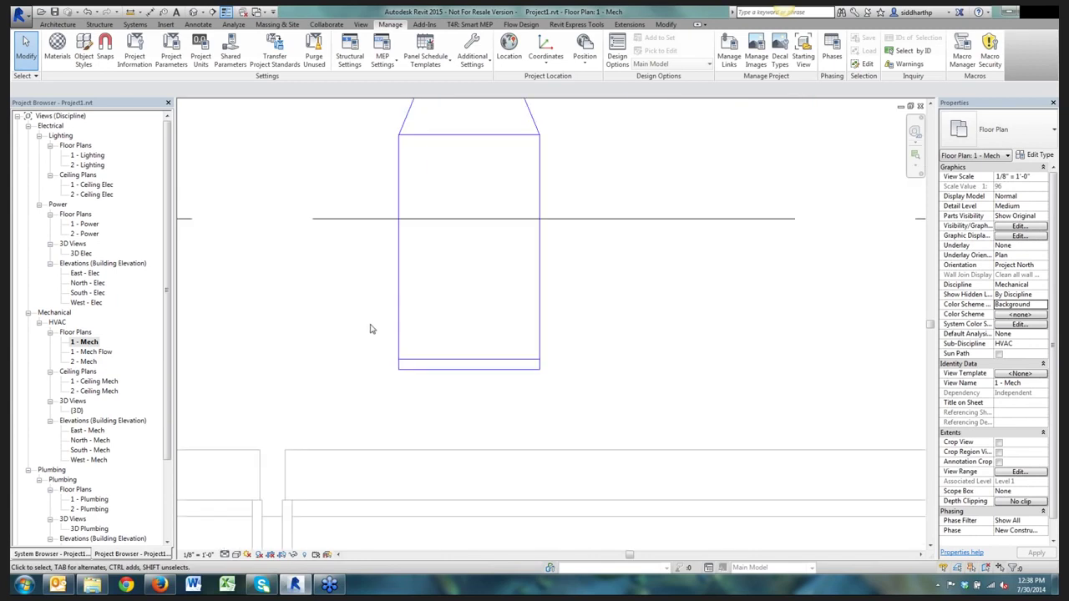
pyautogui.click(564, 25)
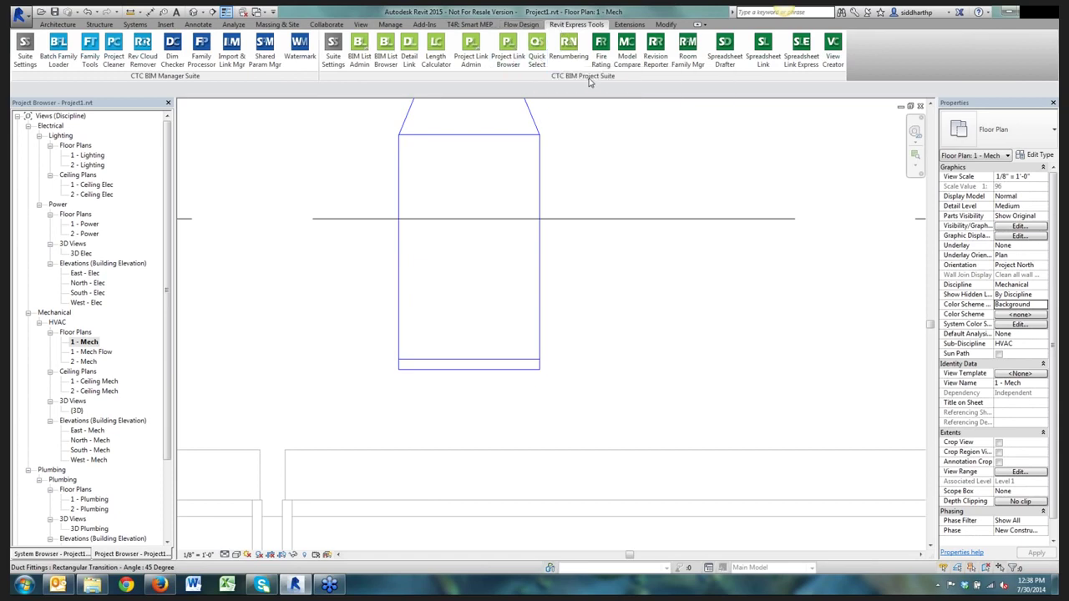
pyautogui.click(538, 66)
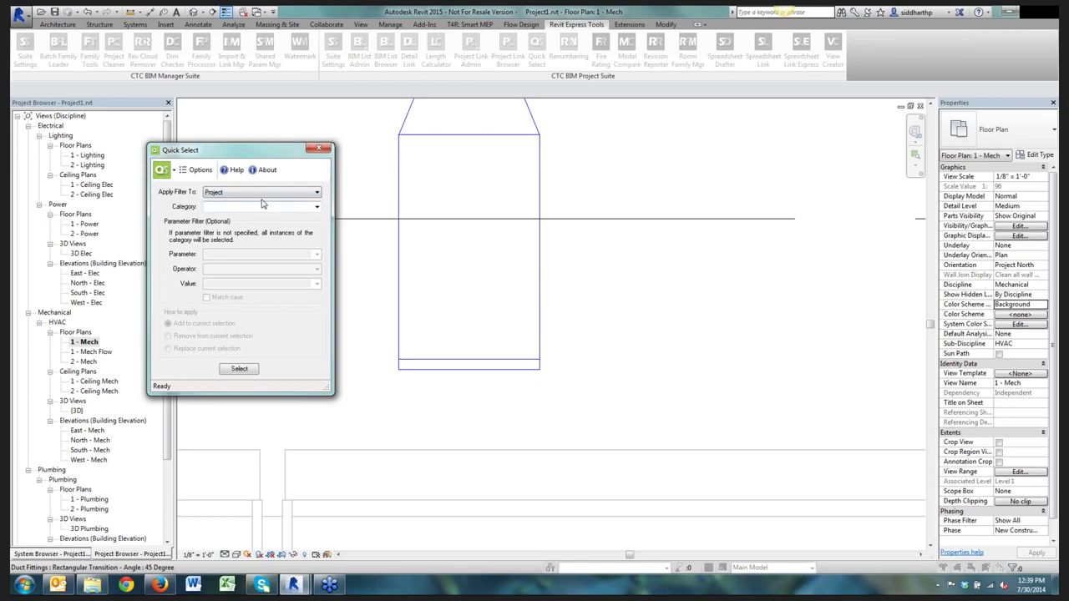
pyautogui.click(262, 193)
pyautogui.click(261, 202)
pyautogui.click(316, 208)
pyautogui.click(315, 208)
pyautogui.click(306, 193)
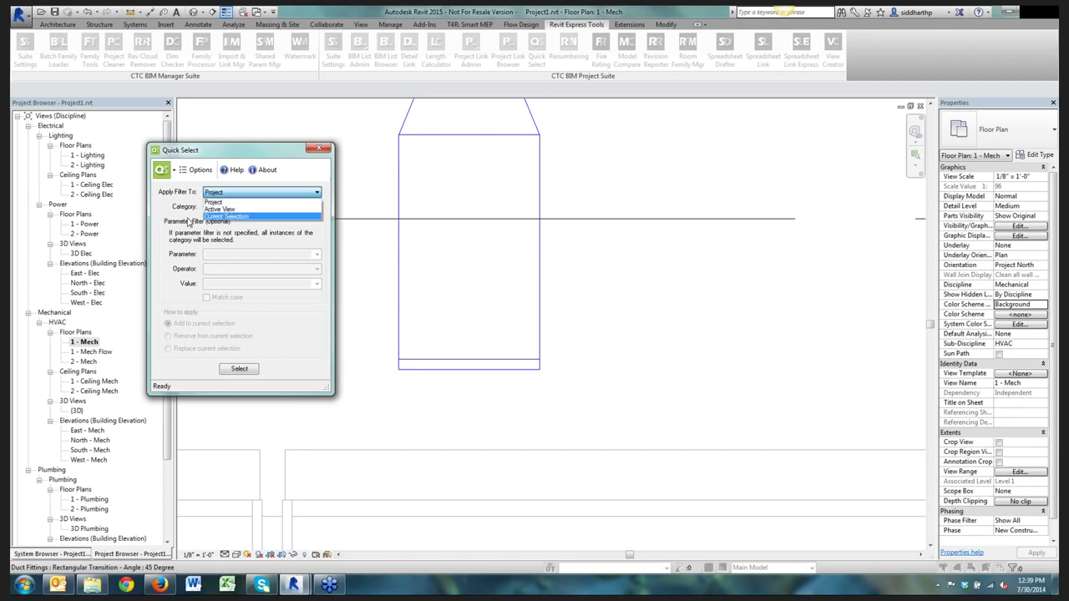
pyautogui.click(184, 206)
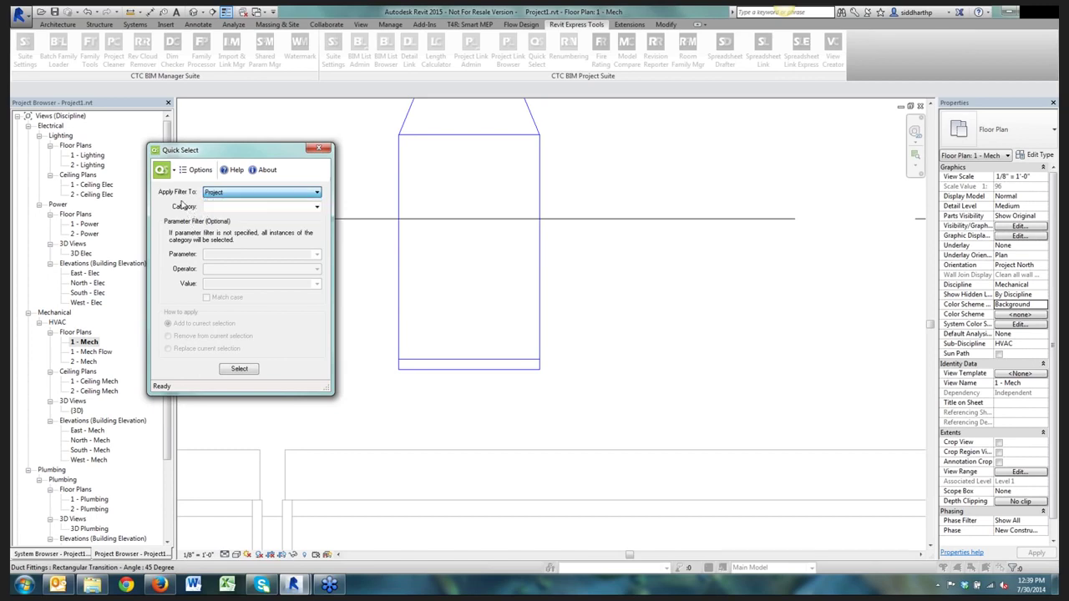
# Set the Quick Select filter to the Air Terminals category and the Family Name (Instance) parameter
pyautogui.click(317, 208)
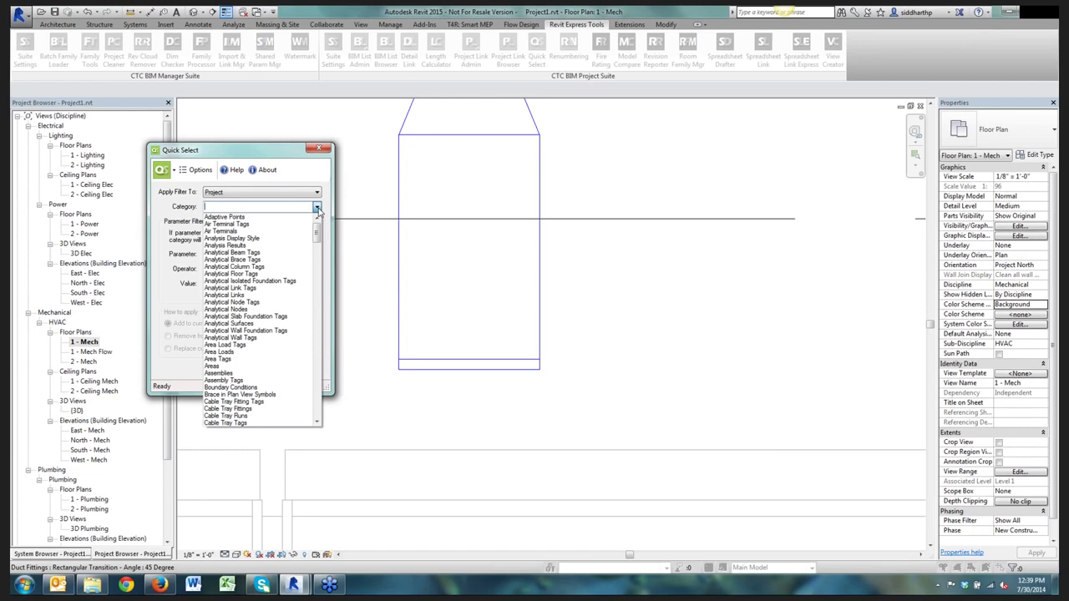
pyautogui.click(249, 233)
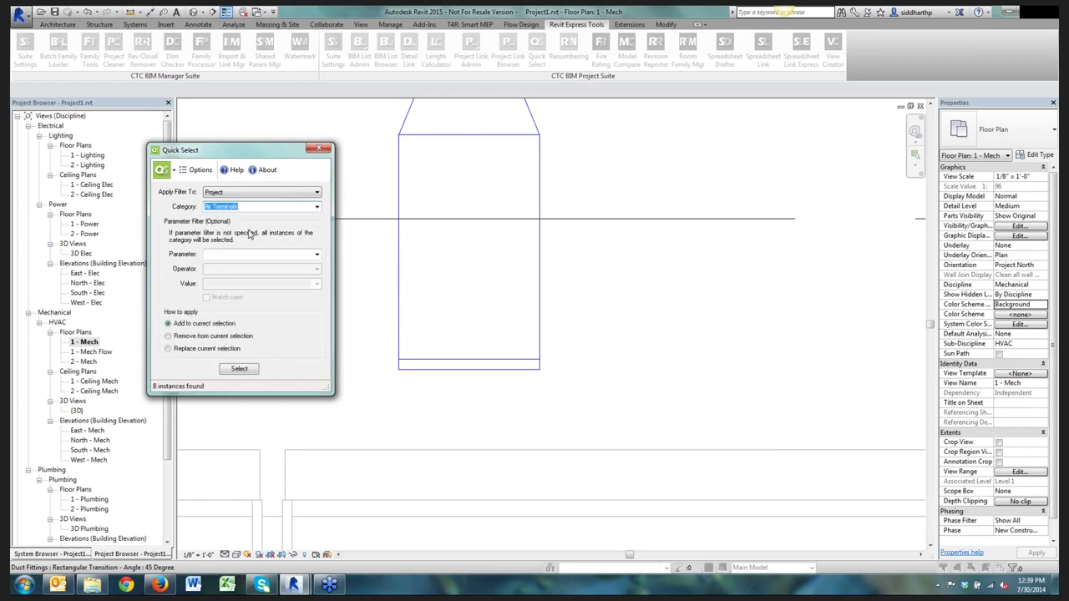
pyautogui.click(316, 256)
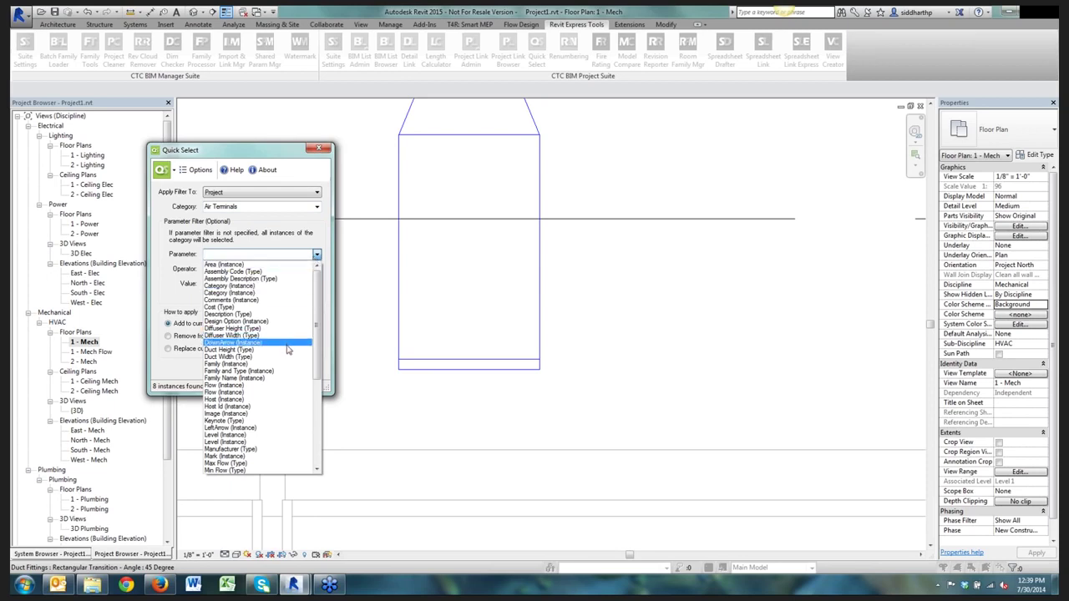
pyautogui.scroll(-1, 268, 352)
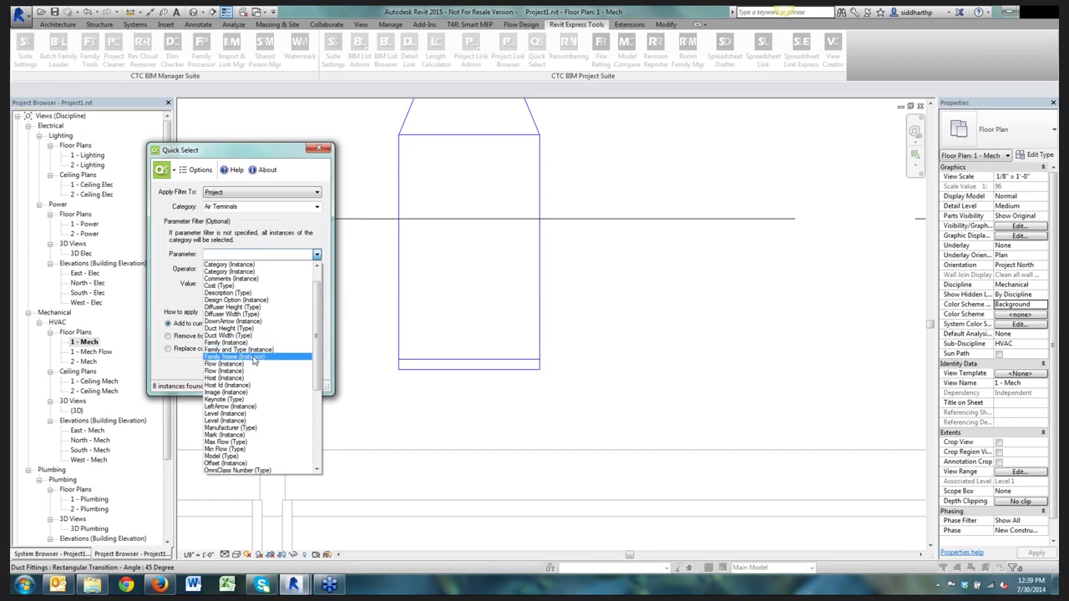
pyautogui.click(258, 357)
pyautogui.click(317, 285)
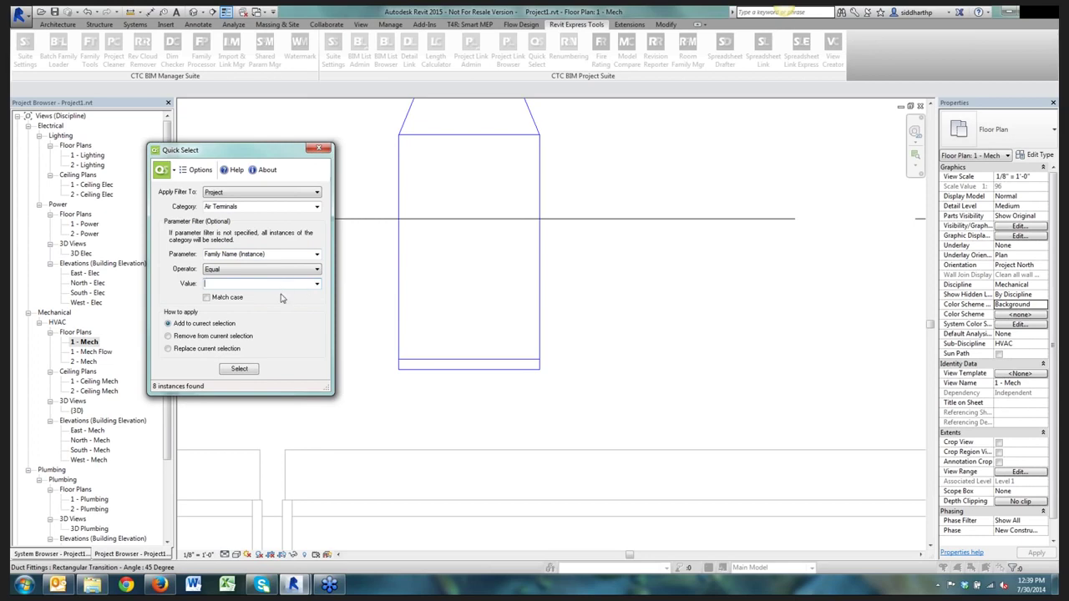
# Switch the Quick Select category to Duct Fittings, browse its available parameters, and close the tool without selecting anything
pyautogui.click(316, 206)
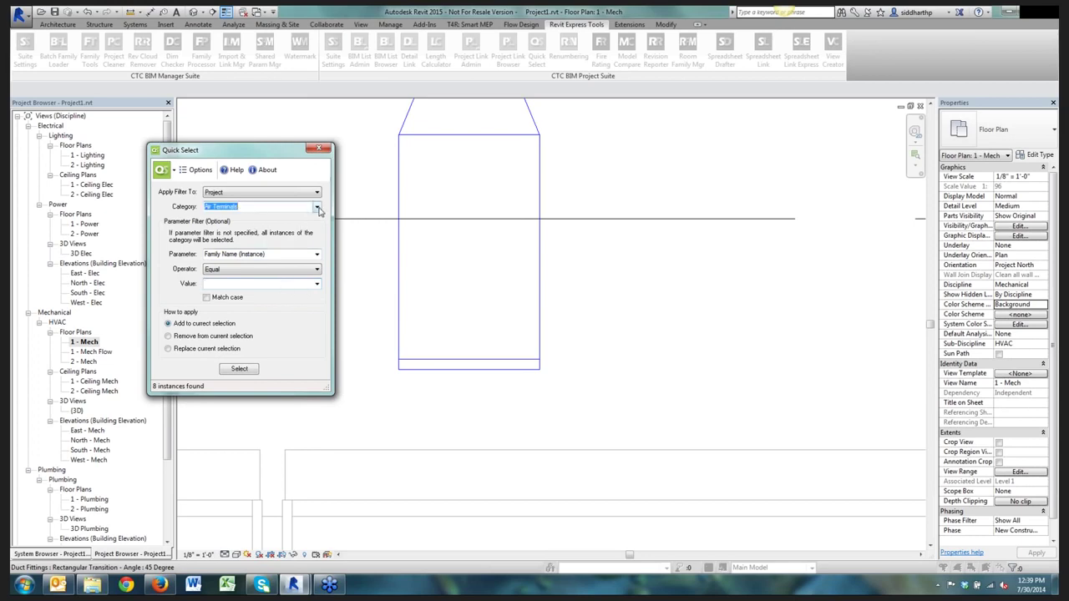
pyautogui.scroll(-4, 266, 370)
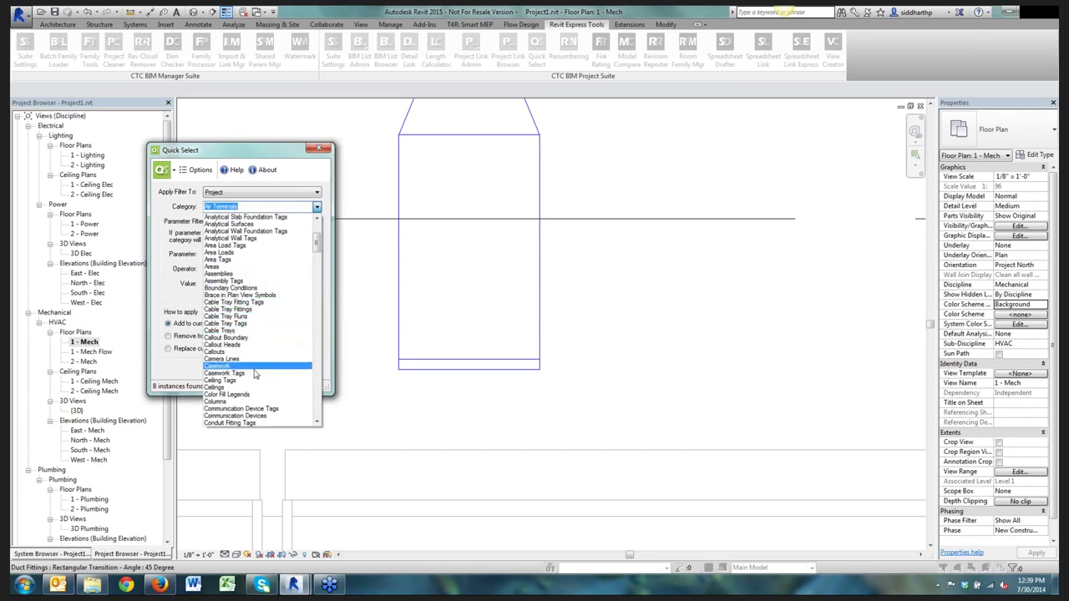
pyautogui.scroll(-8, 256, 377)
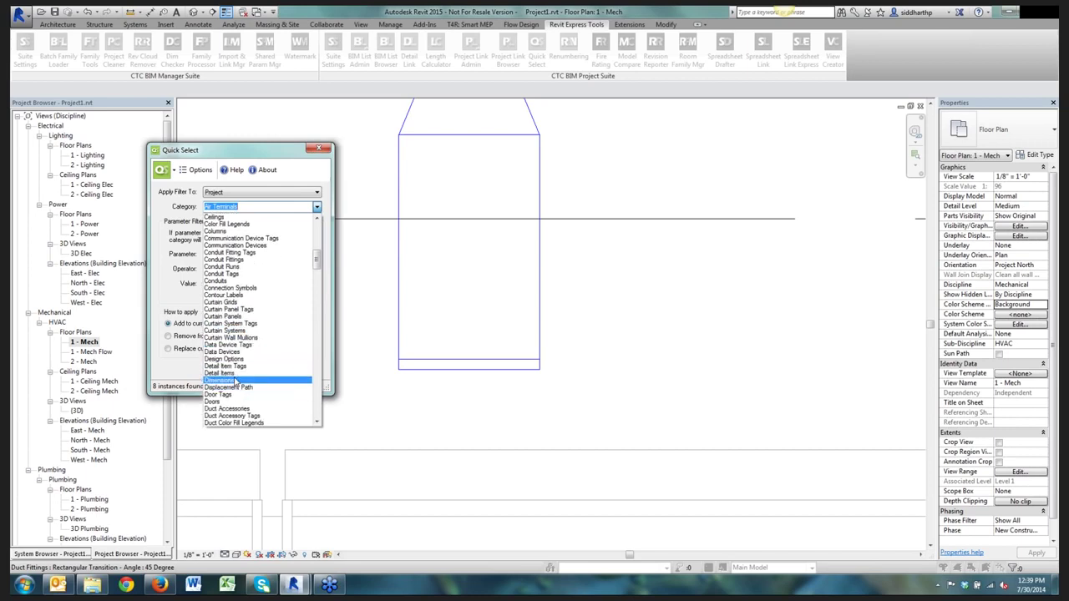
pyautogui.scroll(-2, 235, 381)
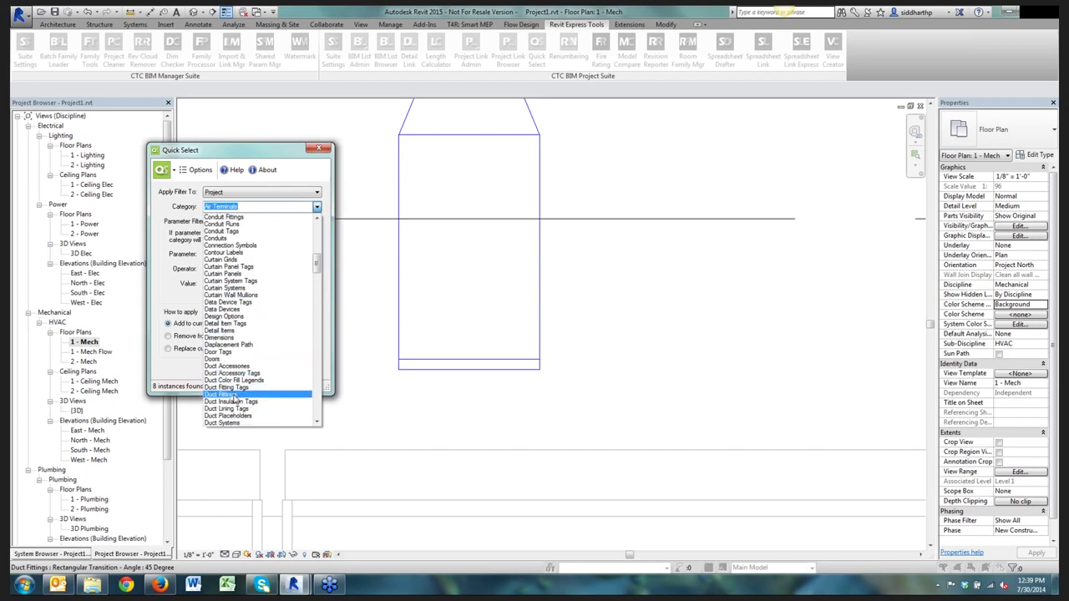
pyautogui.click(234, 396)
pyautogui.click(317, 255)
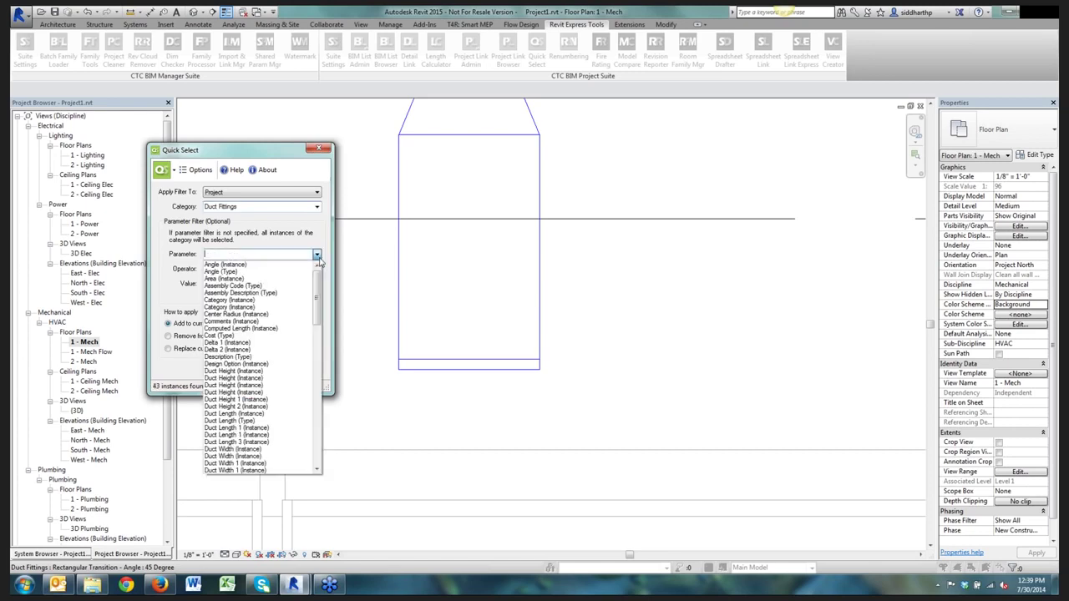
pyautogui.scroll(-1, 273, 364)
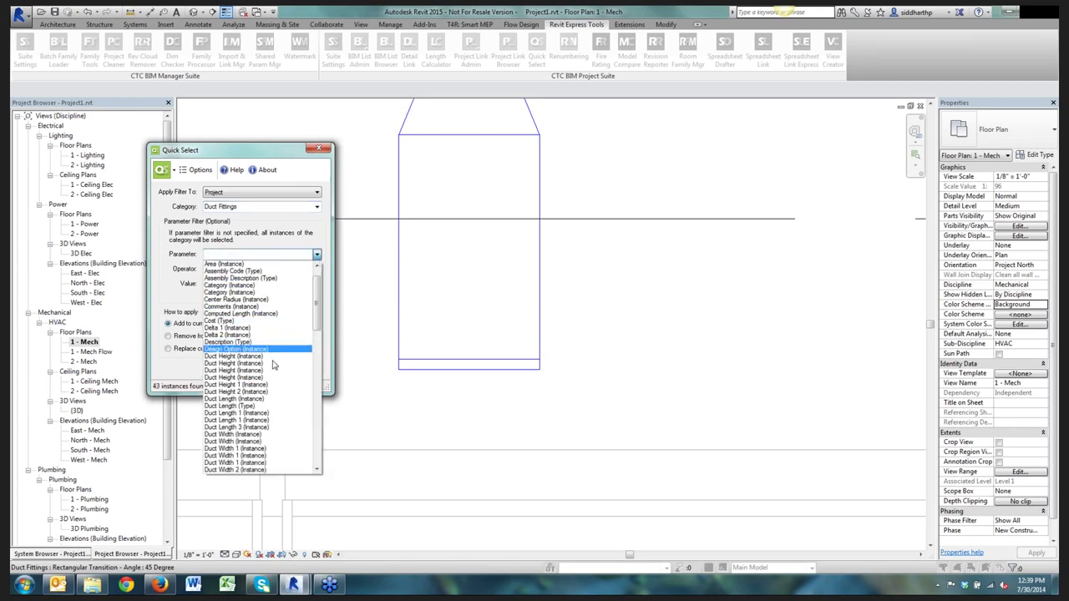
pyautogui.scroll(-3, 272, 364)
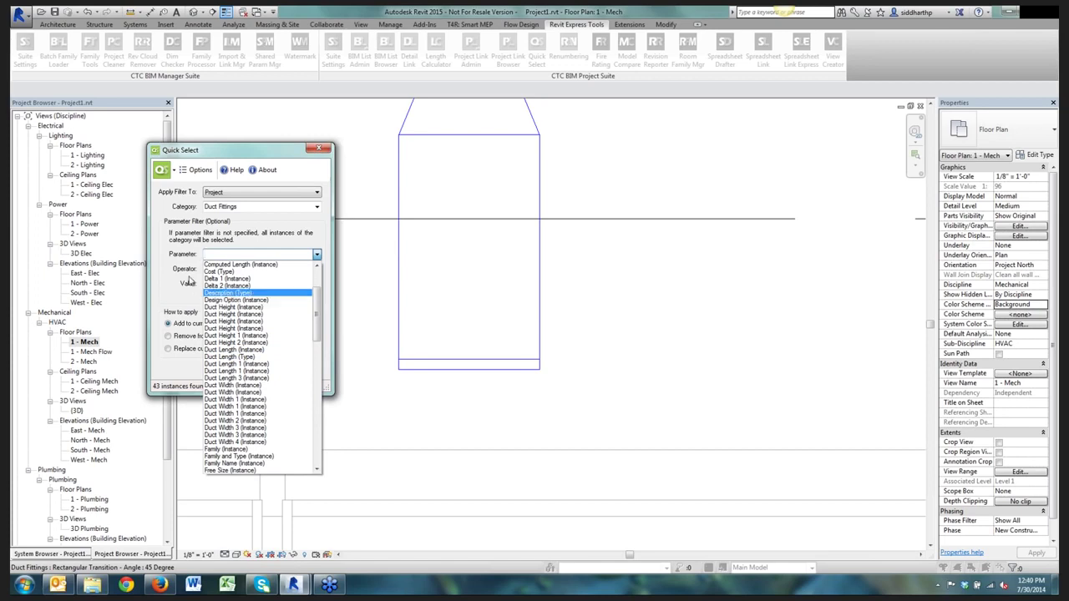
pyautogui.click(183, 268)
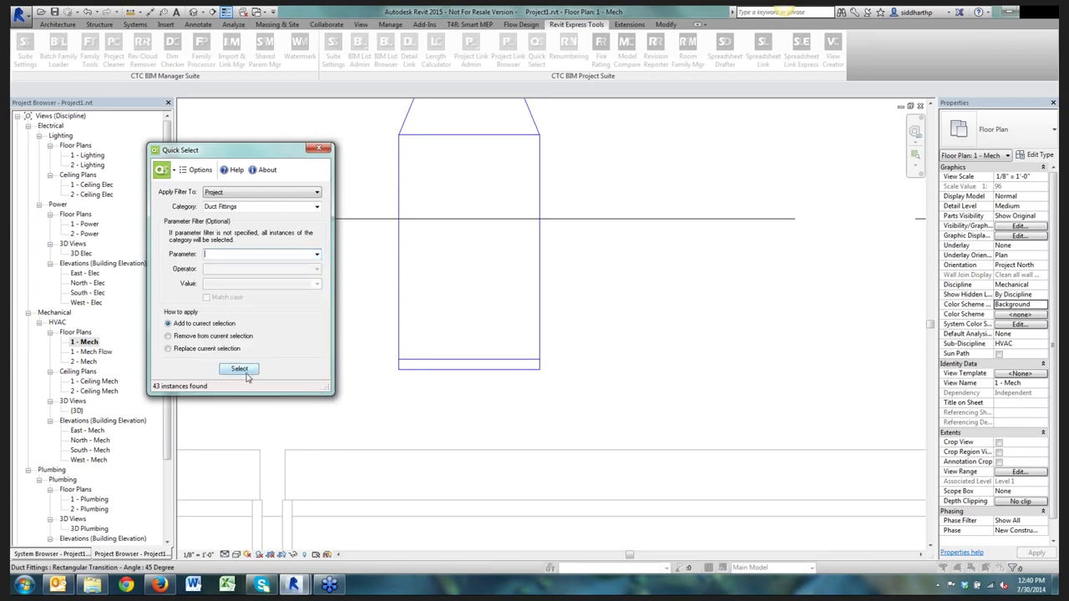
pyautogui.click(318, 152)
# Open the Supply Diffuser family of air terminal 2 for editing and select the diffuser's duct connector
pyautogui.scroll(-8, 333, 335)
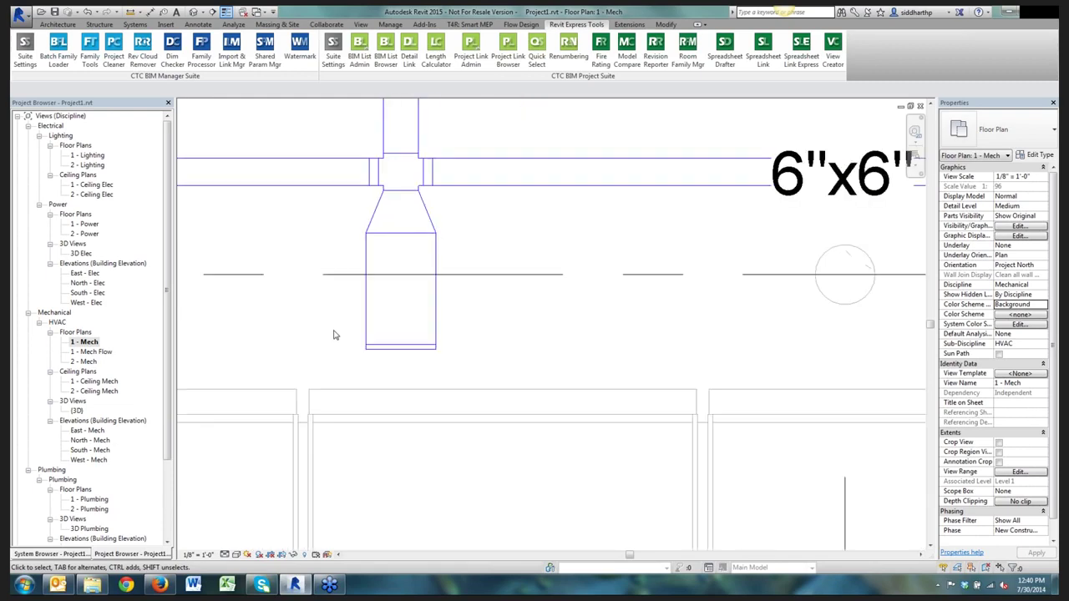
pyautogui.moveTo(478, 315); pyautogui.dragTo(439, 394, button='middle')
pyautogui.moveTo(473, 213); pyautogui.dragTo(478, 244, button='middle')
pyautogui.moveTo(291, 194); pyautogui.dragTo(463, 268, button='middle')
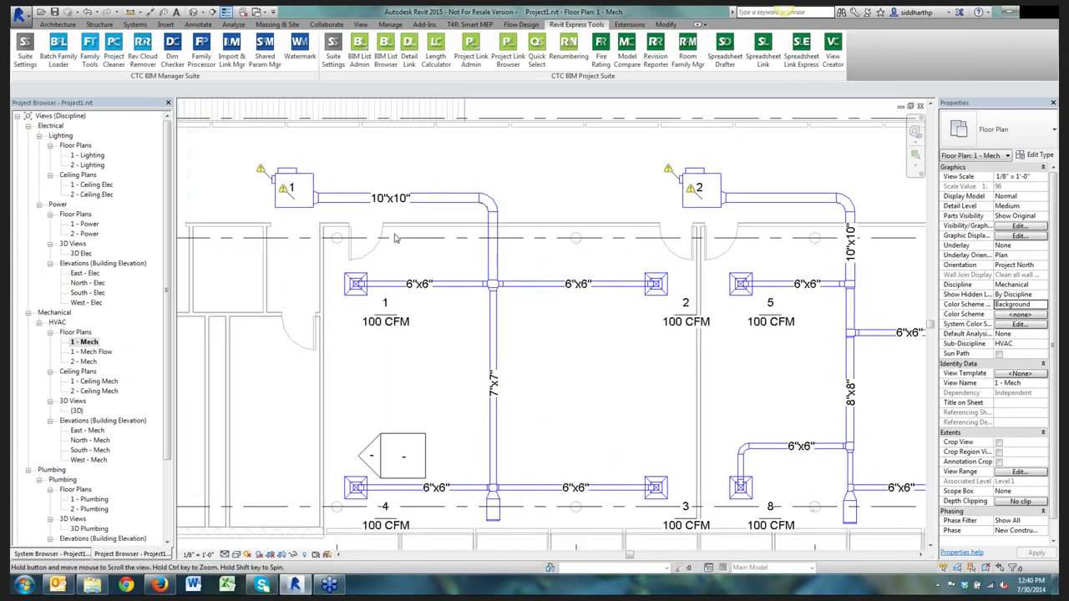
pyautogui.moveTo(410, 238); pyautogui.dragTo(338, 220, button='middle')
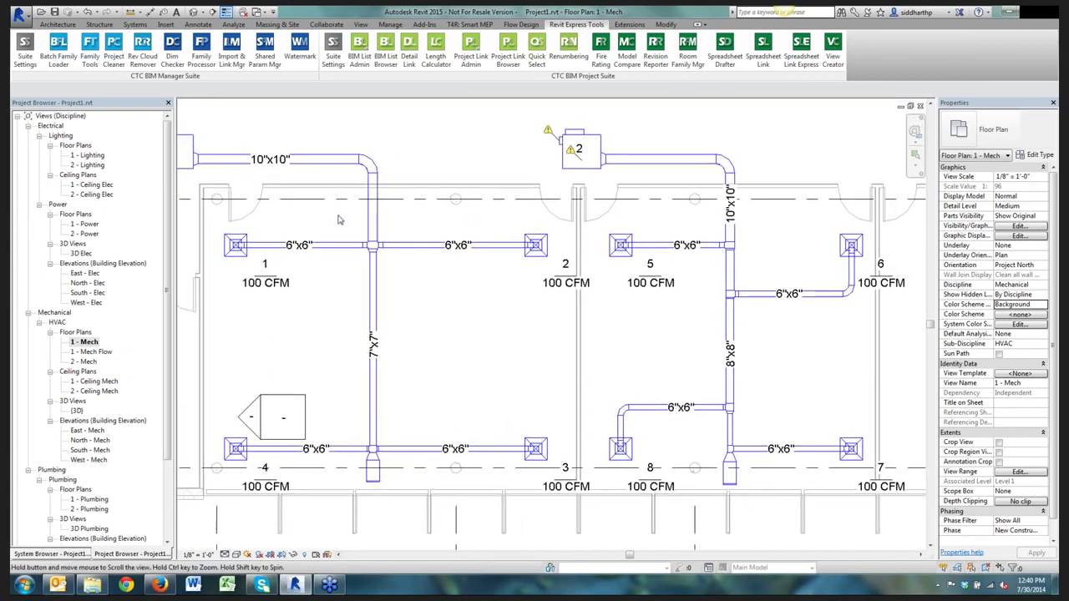
pyautogui.click(537, 259)
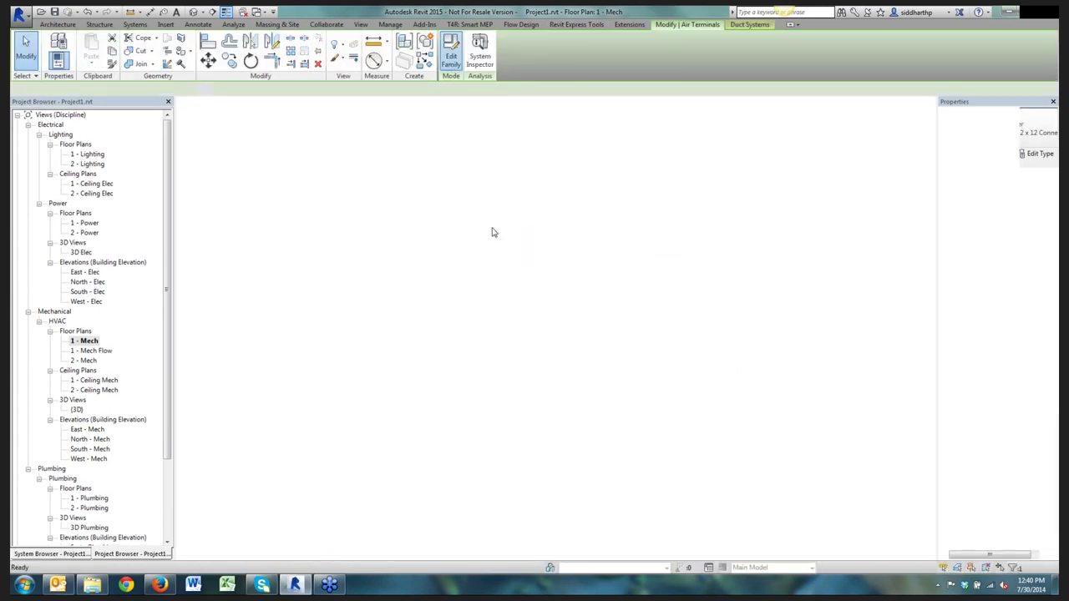
pyautogui.click(529, 270)
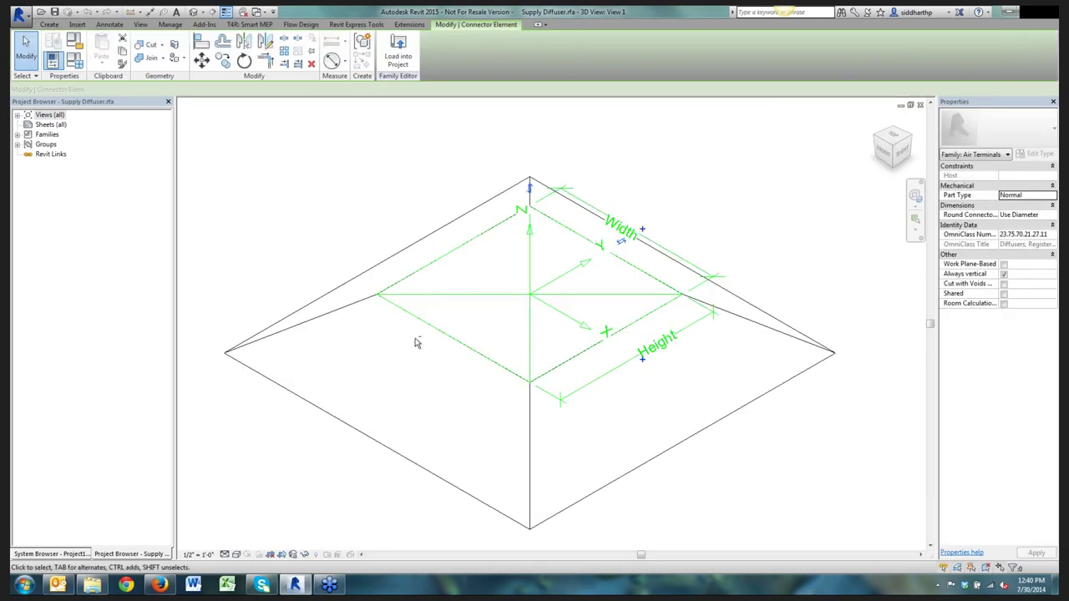
# Examine the connector's system classification choices and the family parameter associated with its Flow, keeping both settings
pyautogui.keyDown('shift'); pyautogui.moveTo(415, 341); pyautogui.dragTo(501, 301, button='middle'); pyautogui.keyUp('shift')
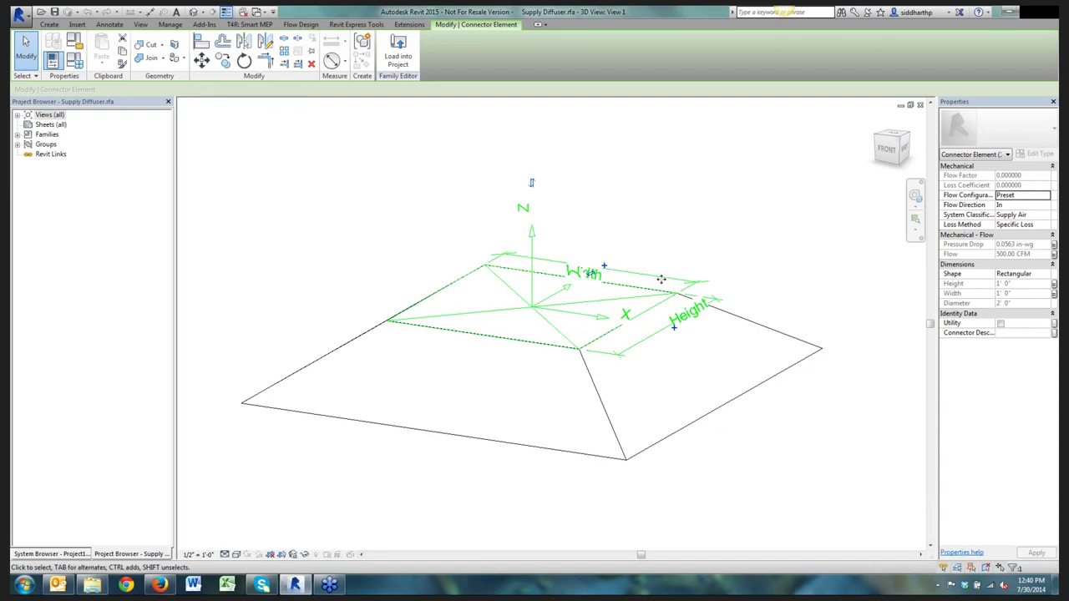
pyautogui.click(1050, 219)
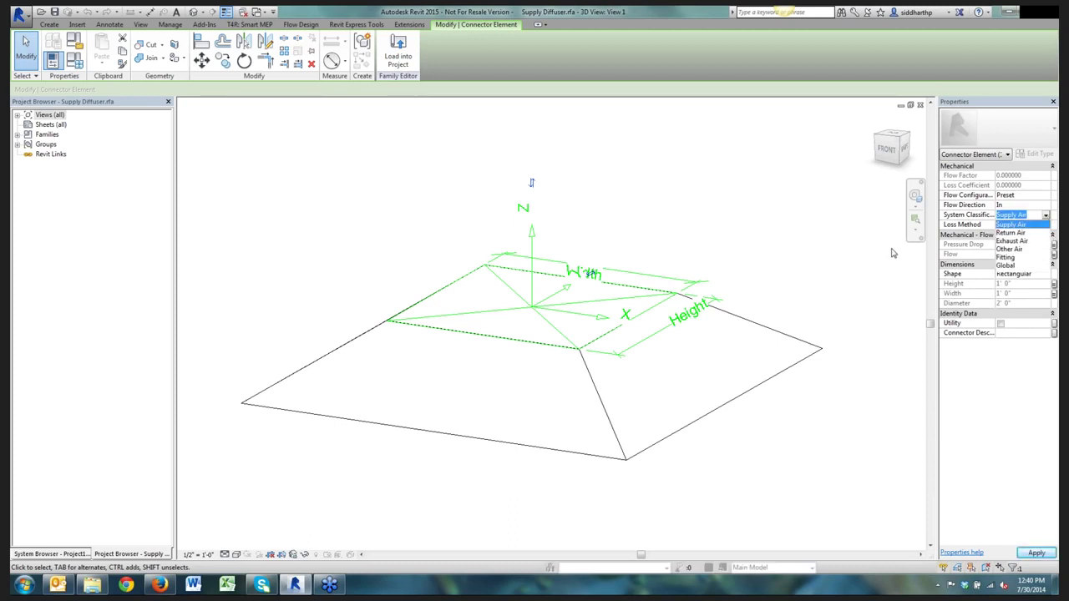
pyautogui.click(891, 253)
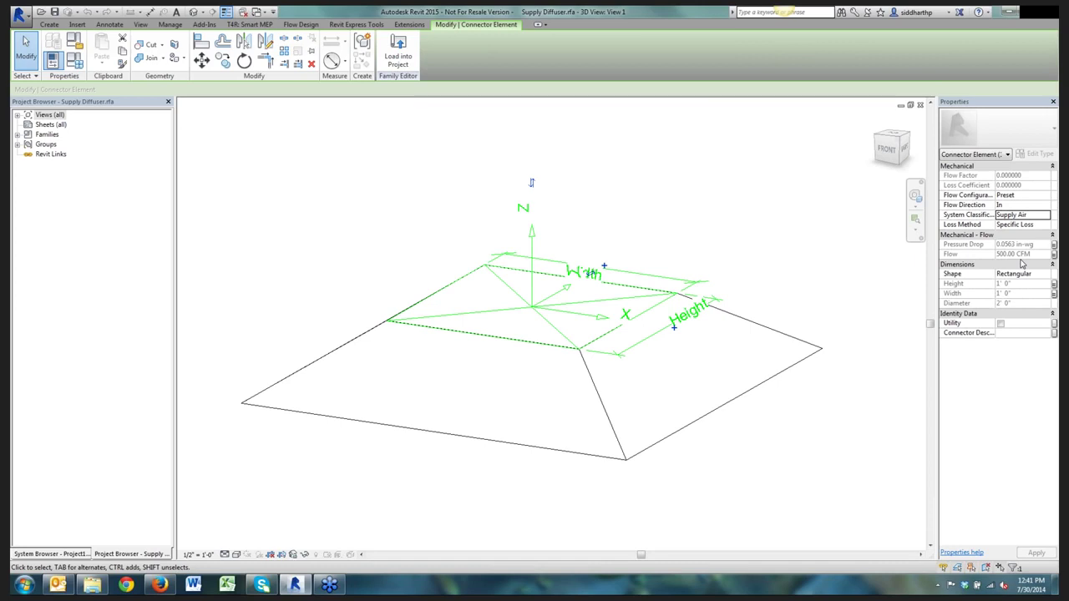
pyautogui.click(1054, 254)
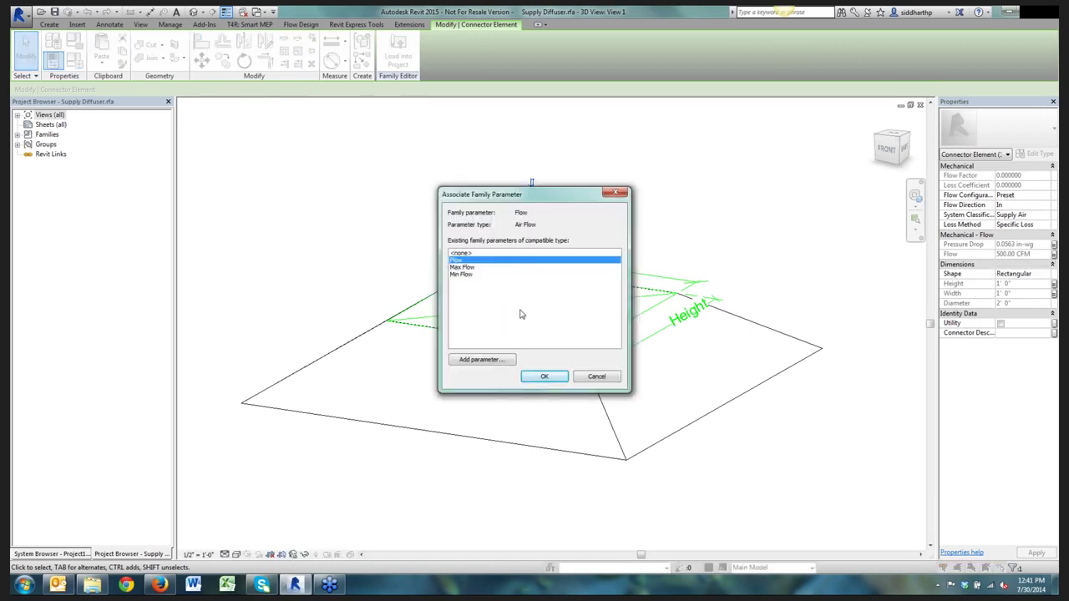
pyautogui.click(542, 380)
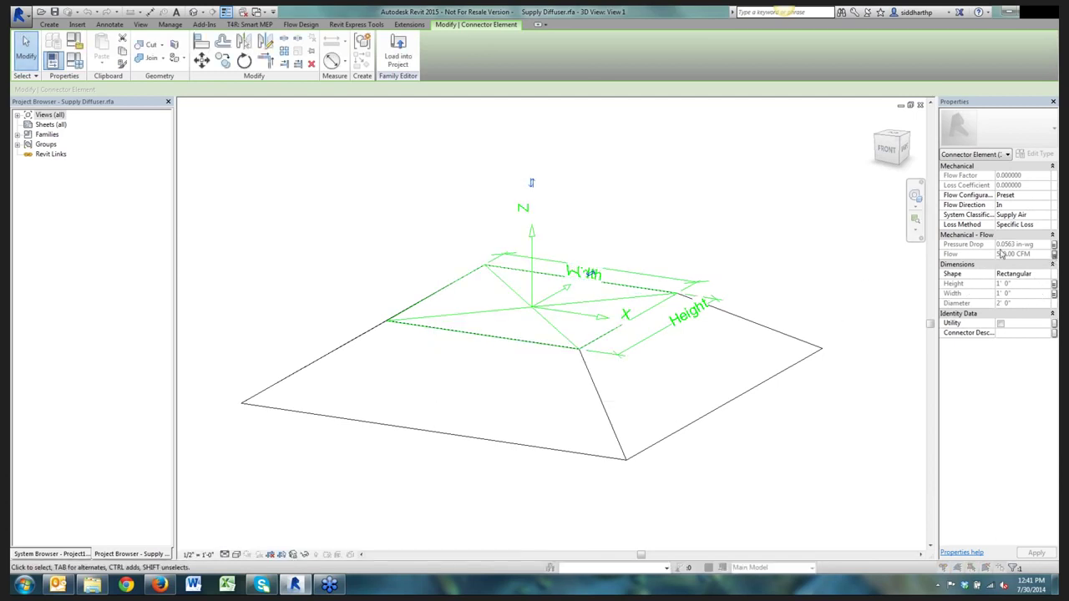
pyautogui.click(1054, 253)
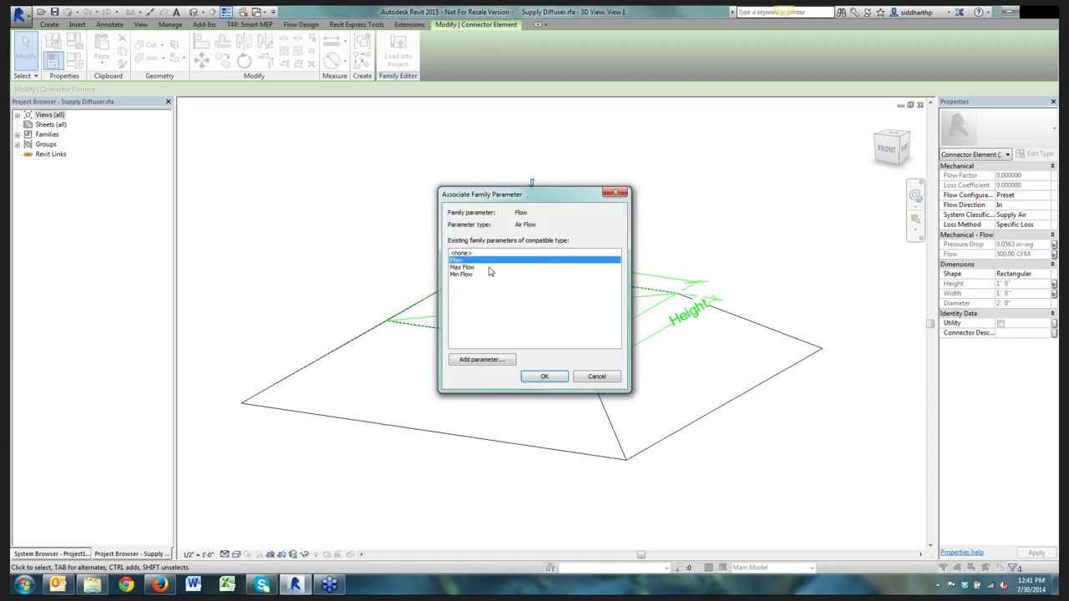
pyautogui.click(524, 376)
# Inspect the Flow parameter's properties in the diffuser's family types, checking its type or instance setting, and cancel without changes
pyautogui.click(72, 67)
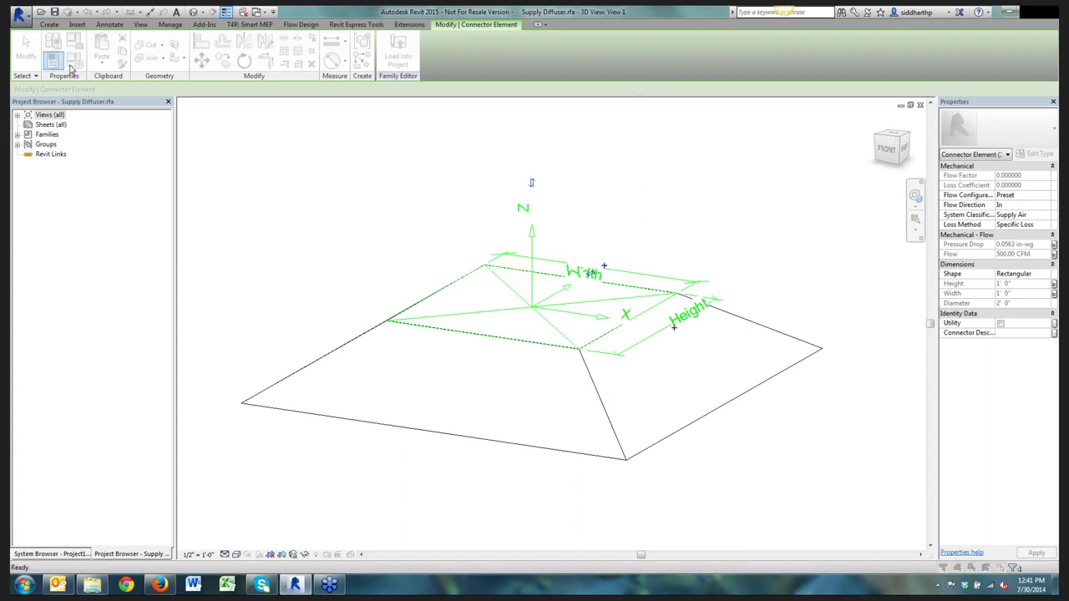
pyautogui.click(195, 190)
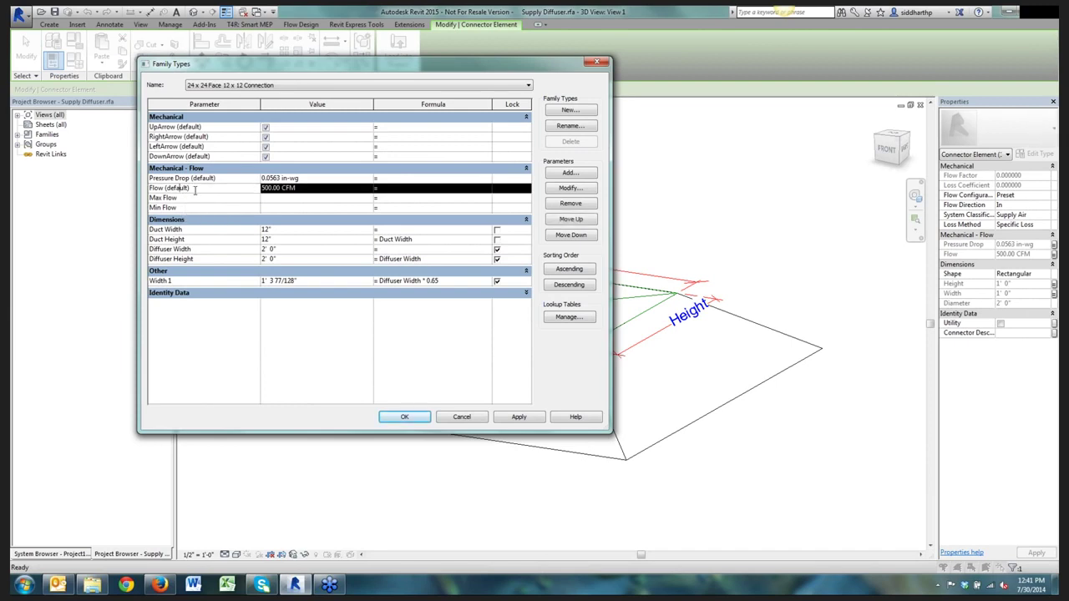
pyautogui.click(574, 191)
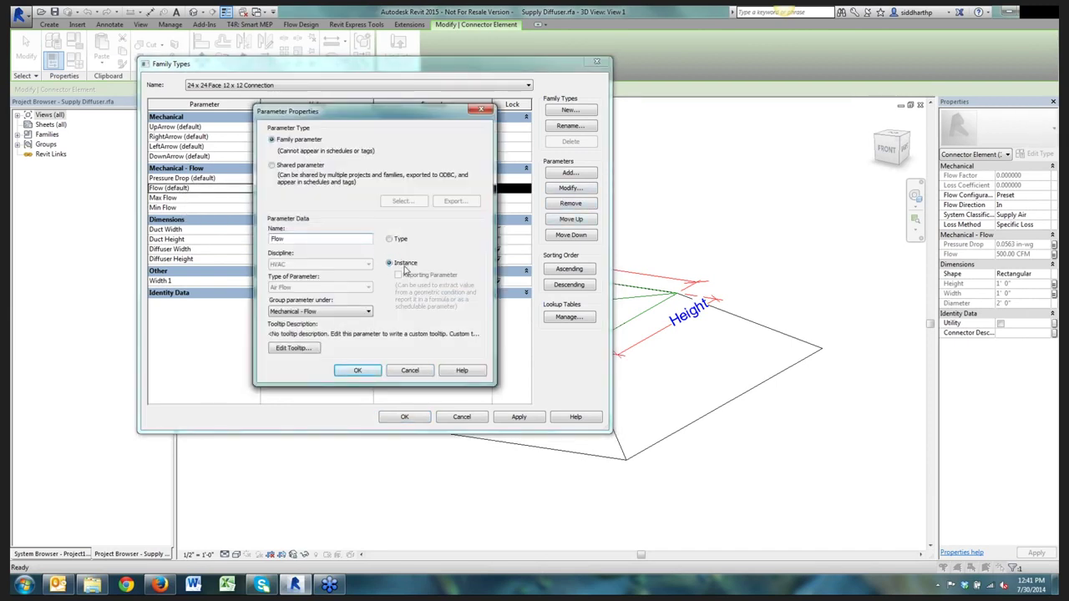
pyautogui.click(408, 369)
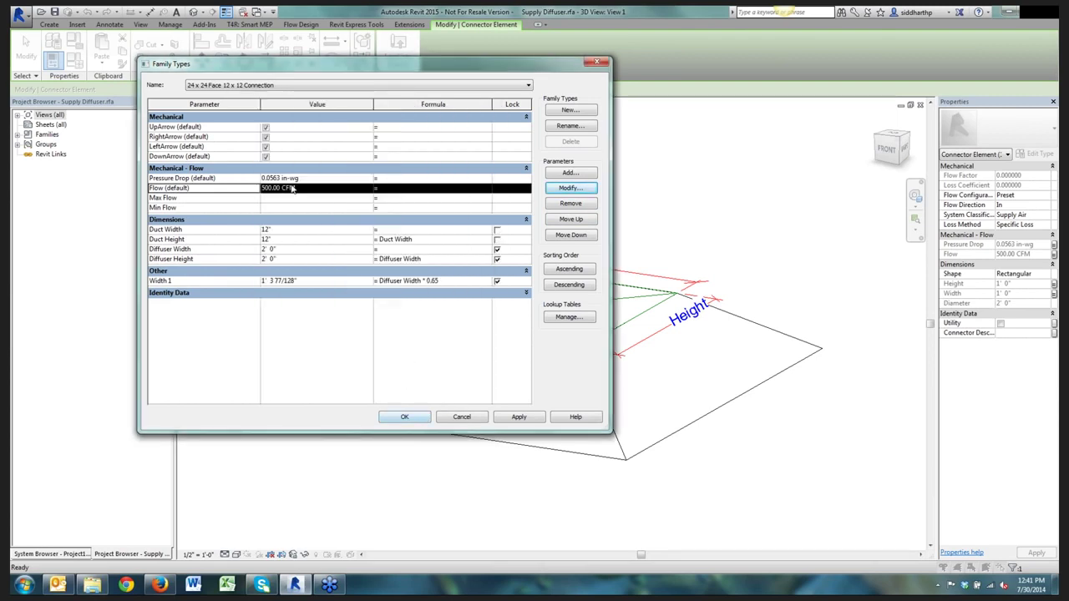
pyautogui.click(462, 418)
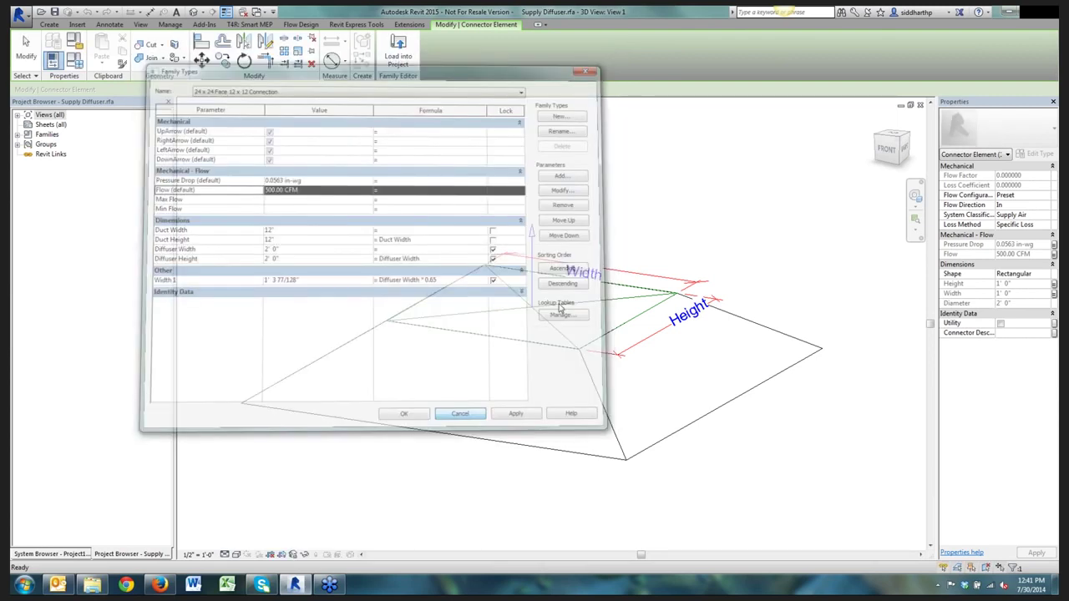
# Check which family parameter is associated with the diffuser connector's Pressure Drop, keep it, and close the Supply Diffuser family
pyautogui.click(1054, 244)
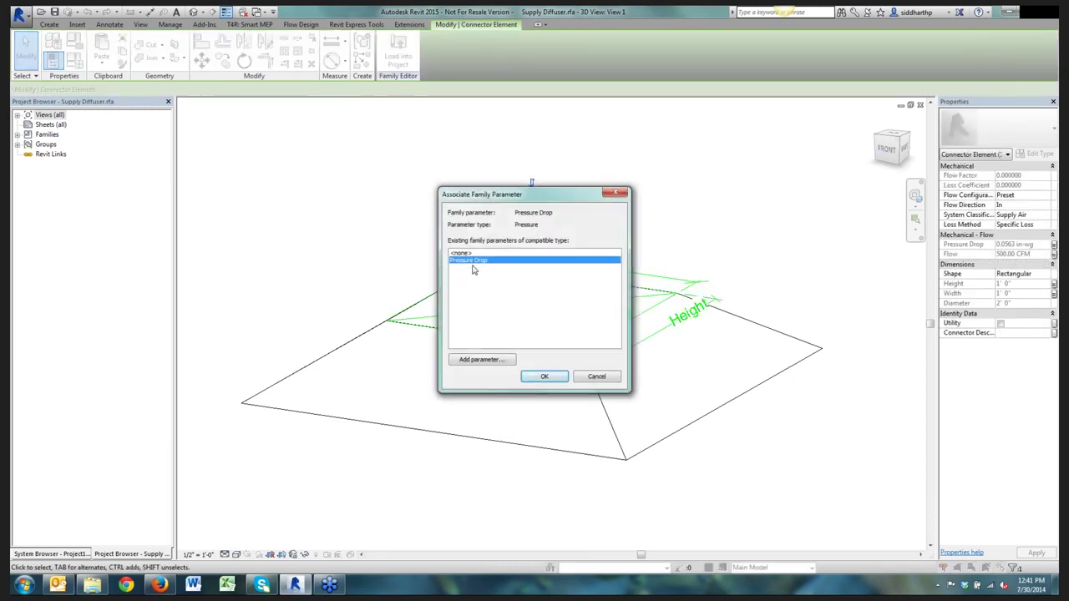
pyautogui.click(595, 377)
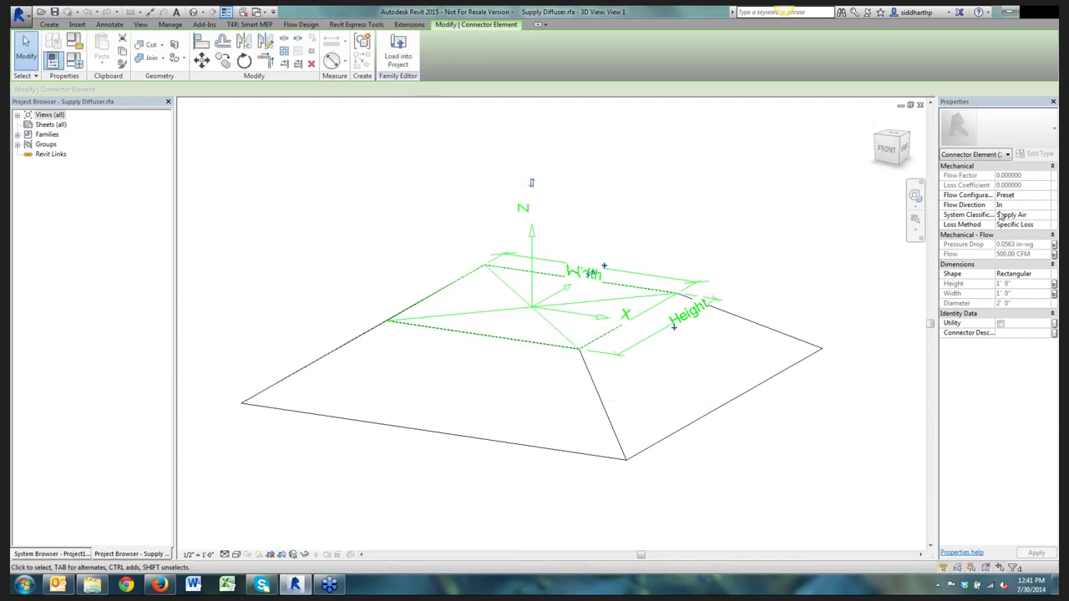
pyautogui.click(920, 106)
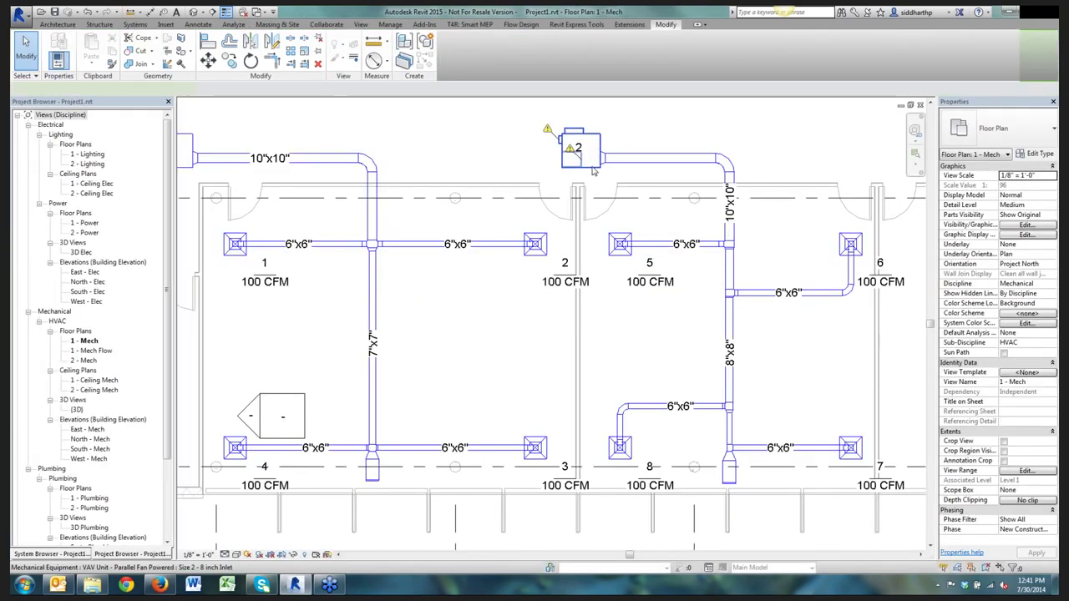
# Open the Parallel Fan Powered VAV family of unit 2 for editing and select its rectangular Supply Air outlet connector
pyautogui.click(593, 169)
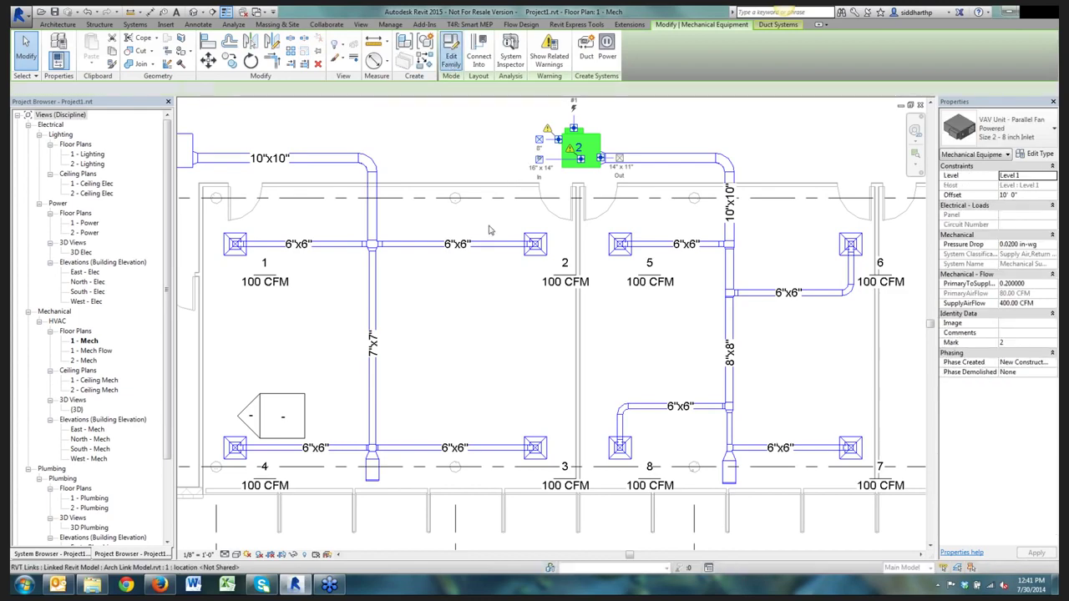
pyautogui.click(599, 456)
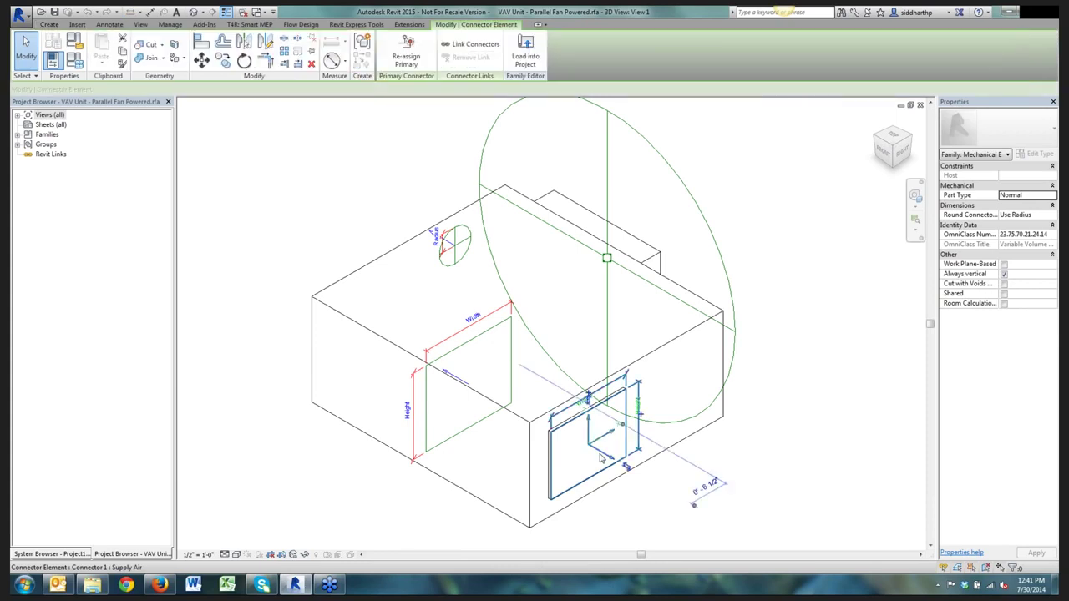
pyautogui.moveTo(603, 454); pyautogui.dragTo(493, 344, button='middle')
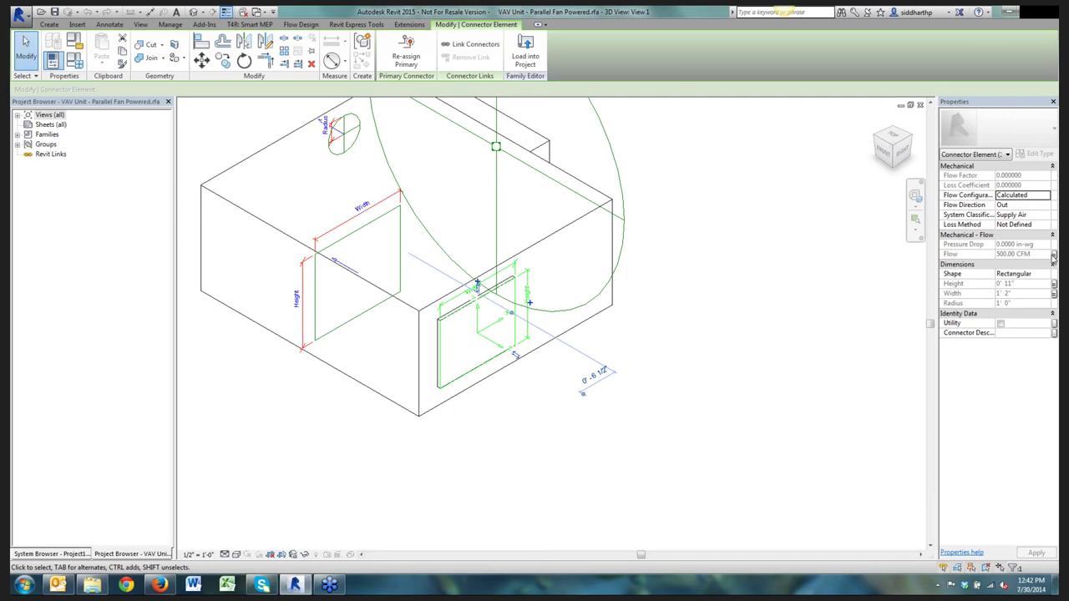
# Examine the family parameter associated with the supply outlet connector's Flow, keep it, and close the VAV unit family
pyautogui.click(1054, 255)
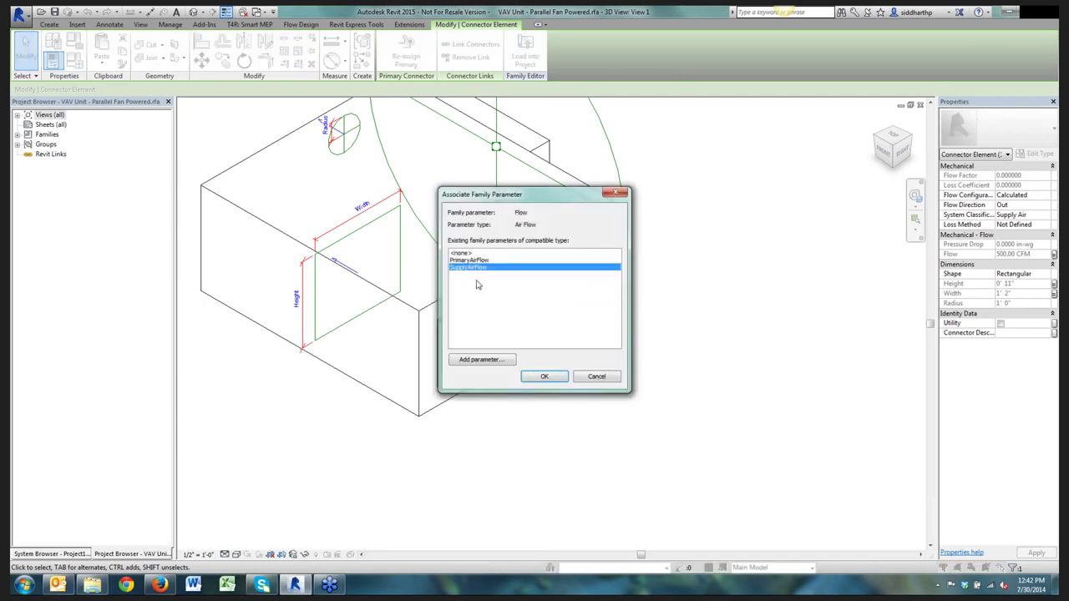
pyautogui.click(541, 377)
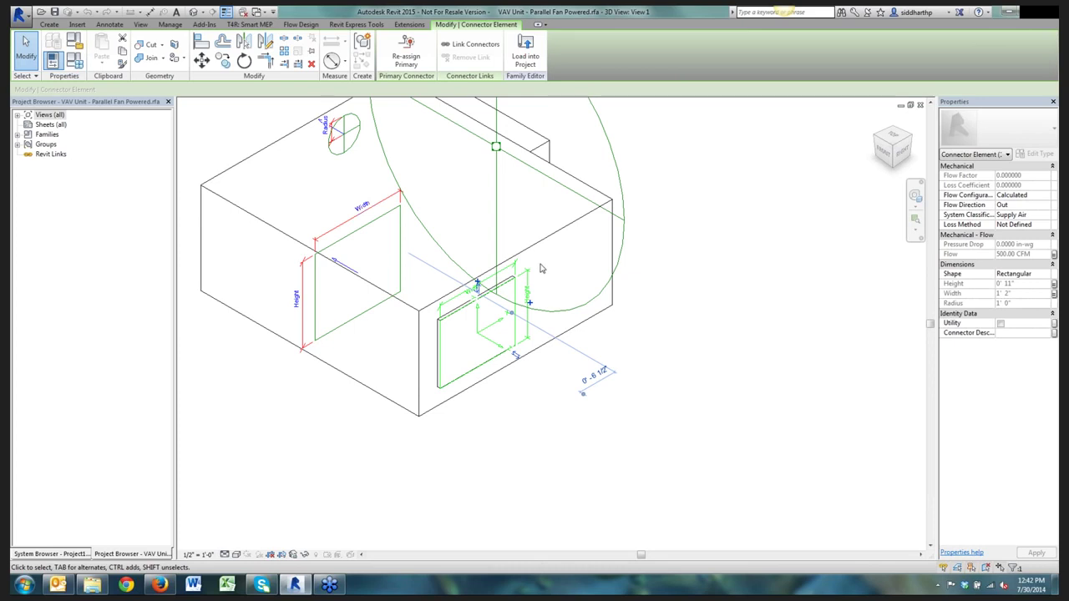
pyautogui.moveTo(543, 269); pyautogui.dragTo(555, 323, button='middle')
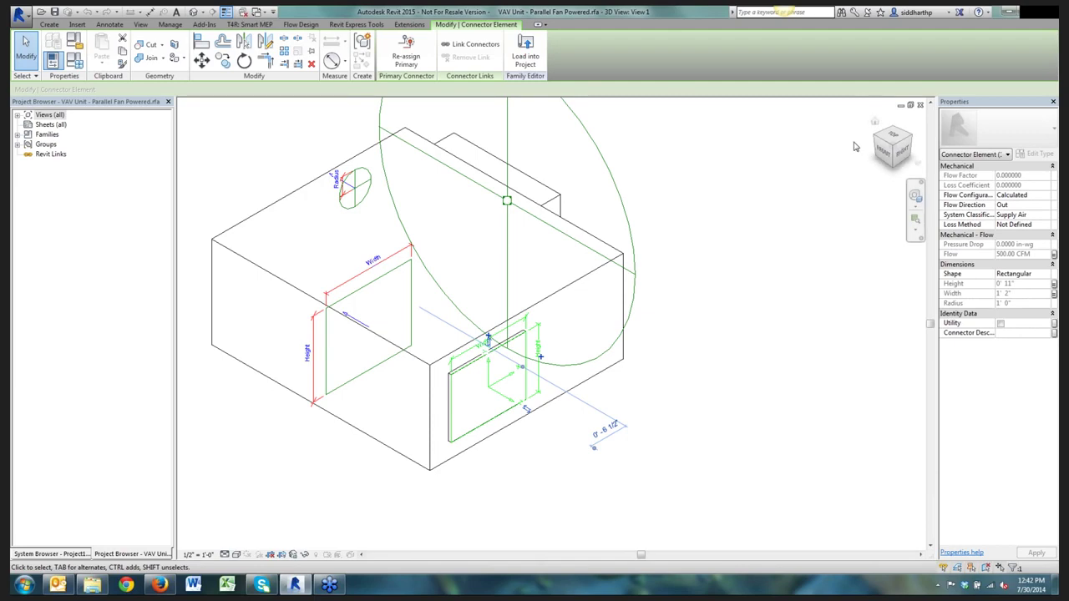
pyautogui.click(919, 106)
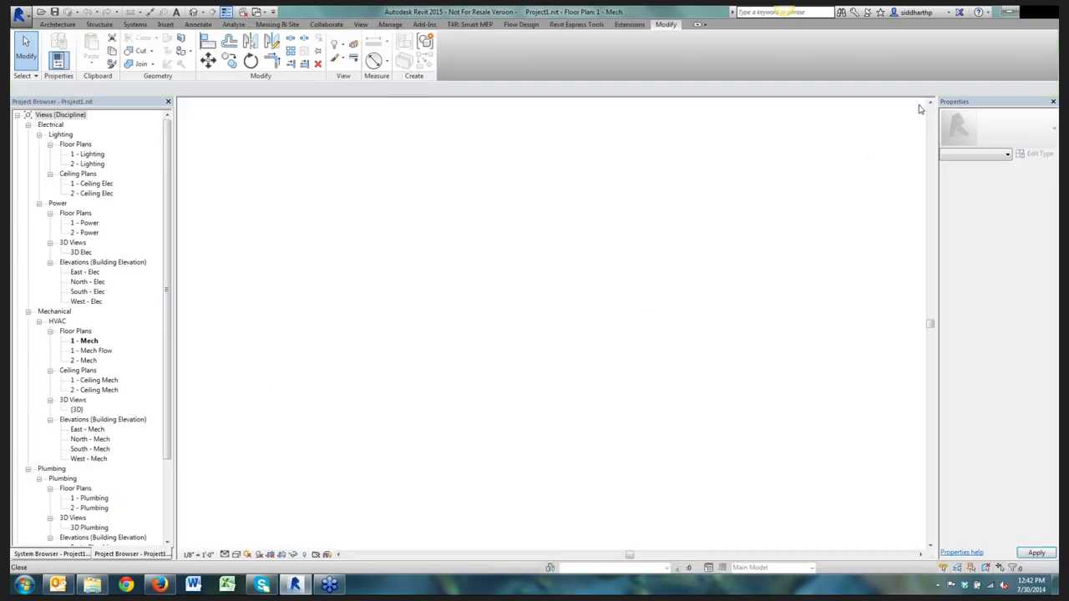
# View the project's systems in the System Browser and return to the Project Browser
pyautogui.moveTo(456, 222); pyautogui.dragTo(512, 212, button='middle')
pyautogui.scroll(-1, 512, 212)
pyautogui.moveTo(410, 289); pyautogui.dragTo(378, 281, button='middle')
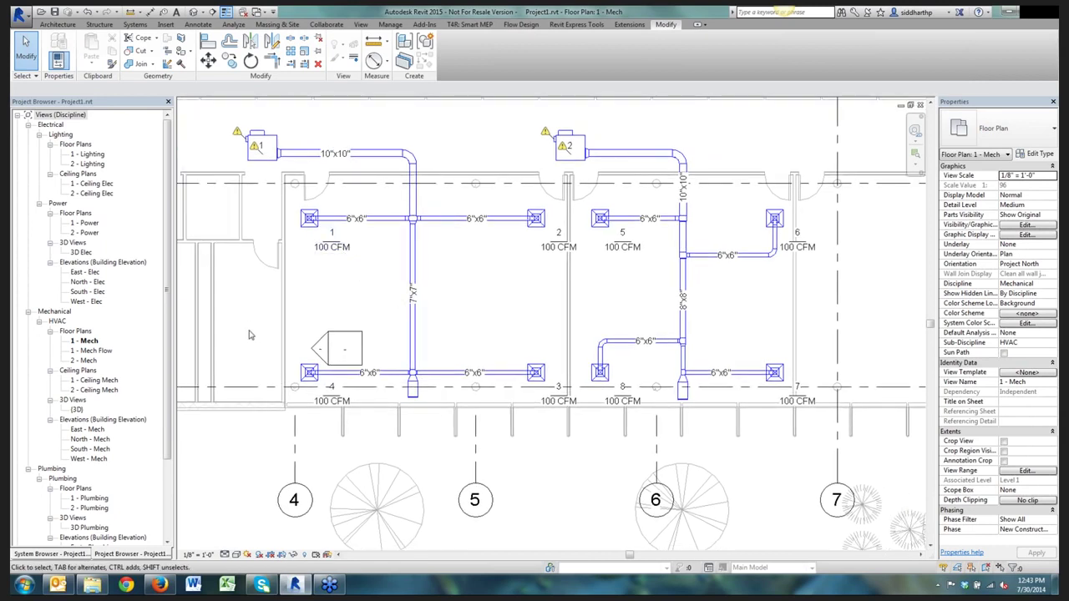
pyautogui.moveTo(168, 422); pyautogui.dragTo(167, 442)
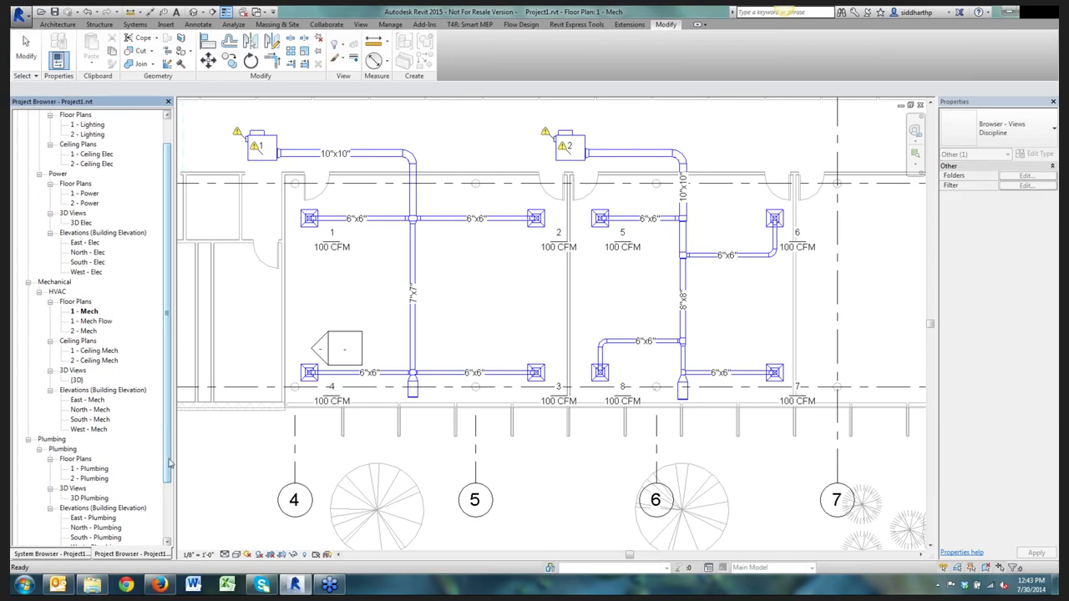
pyautogui.click(63, 556)
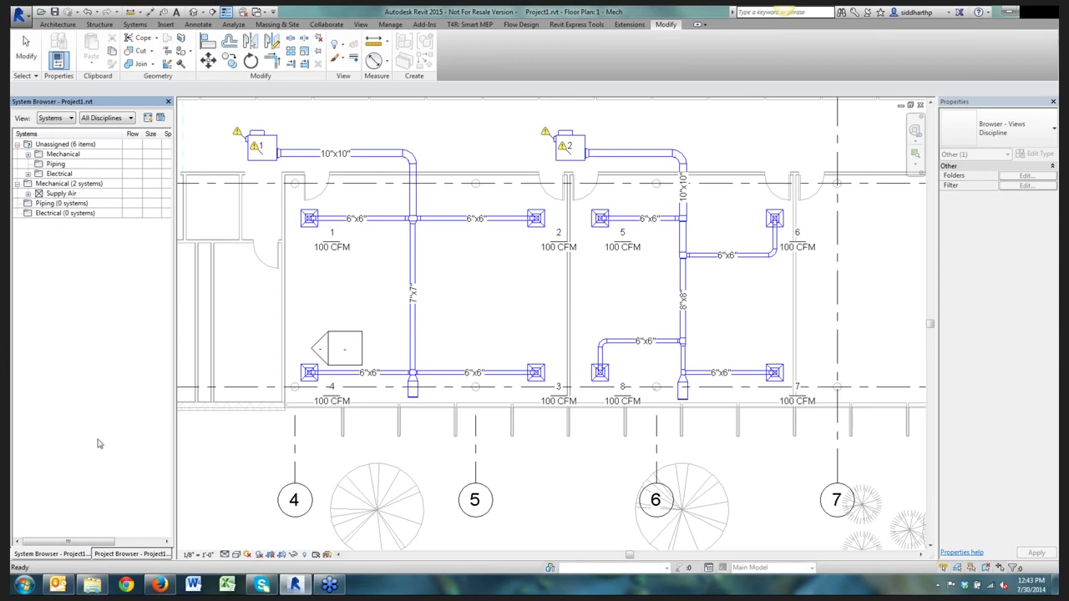
pyautogui.click(112, 554)
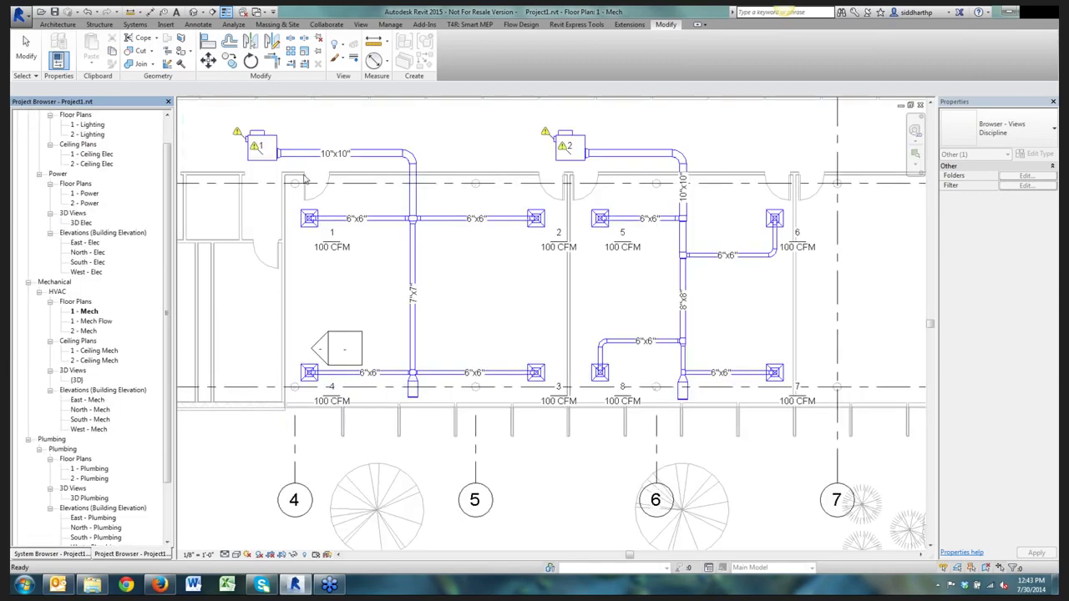
# Create a new building component schedule for the Duct Systems category, keeping the name Duct System Schedule
pyautogui.click(347, 136)
pyautogui.click(360, 25)
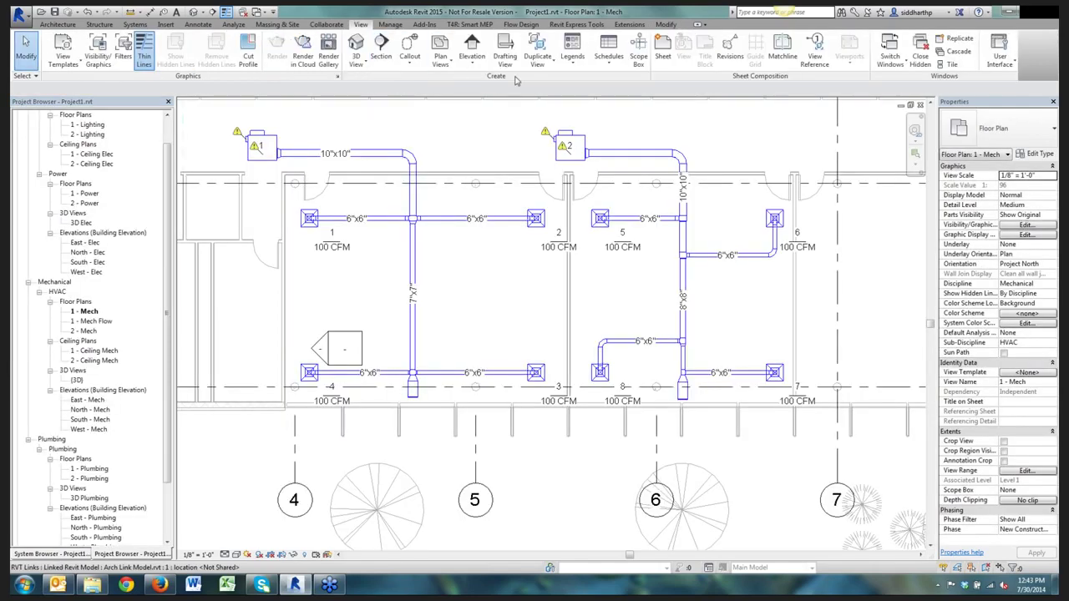
pyautogui.click(608, 52)
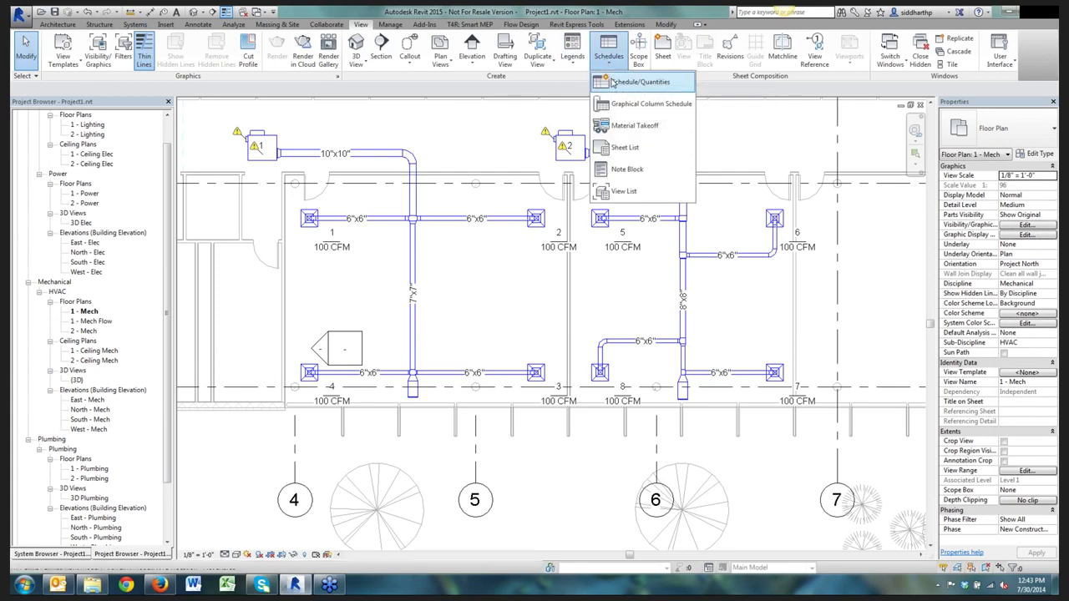
pyautogui.click(614, 81)
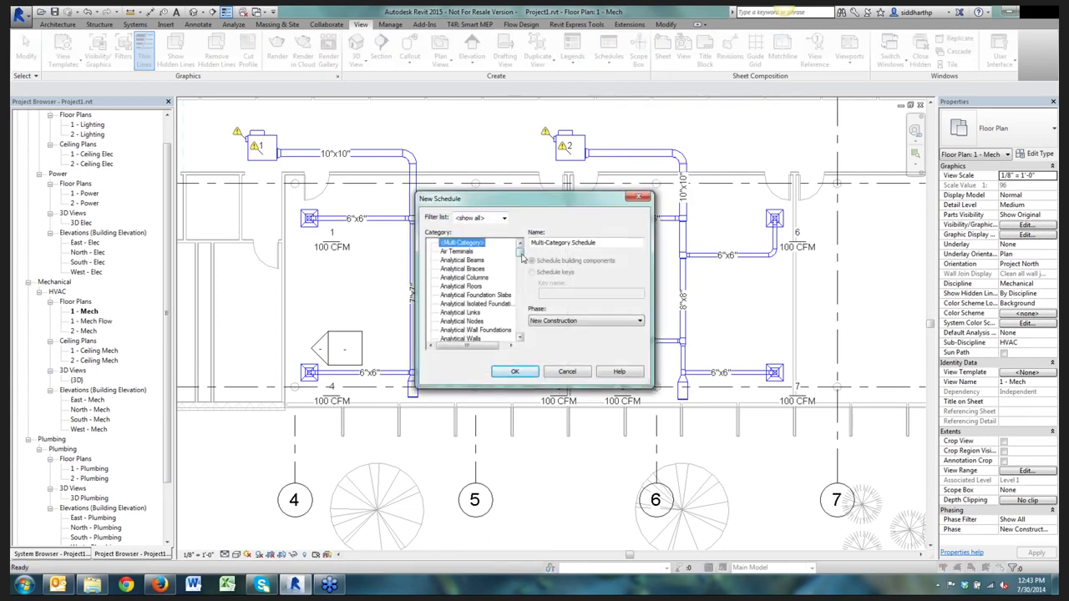
pyautogui.moveTo(521, 257); pyautogui.dragTo(520, 282)
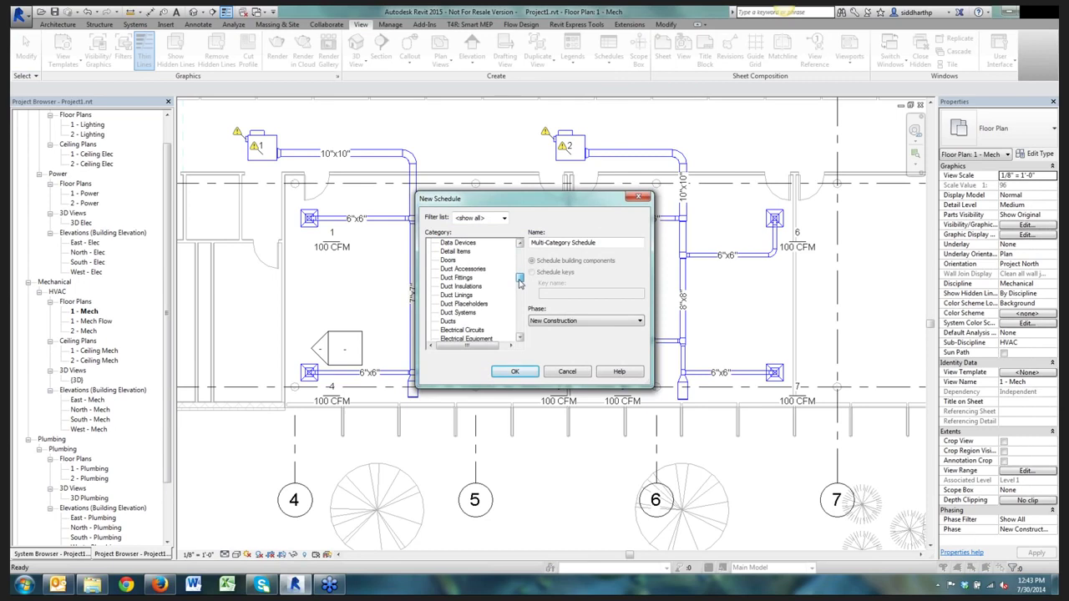
pyautogui.click(474, 313)
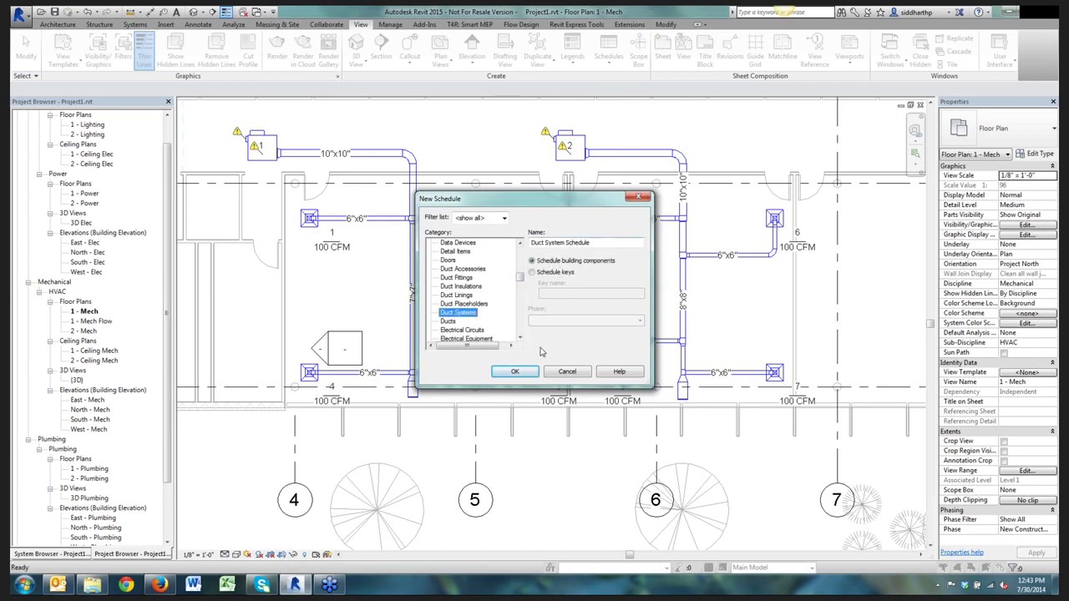
pyautogui.click(514, 373)
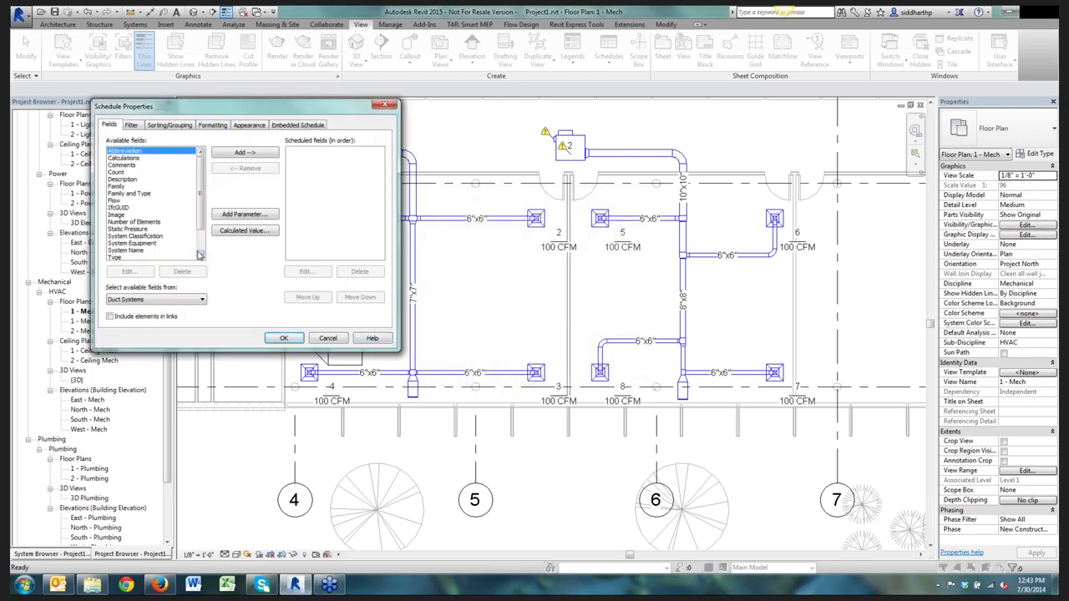
# Add Number of Elements, System Name and System Classification to the schedule fields, placing System Classification before System Name
pyautogui.doubleClick(151, 222)
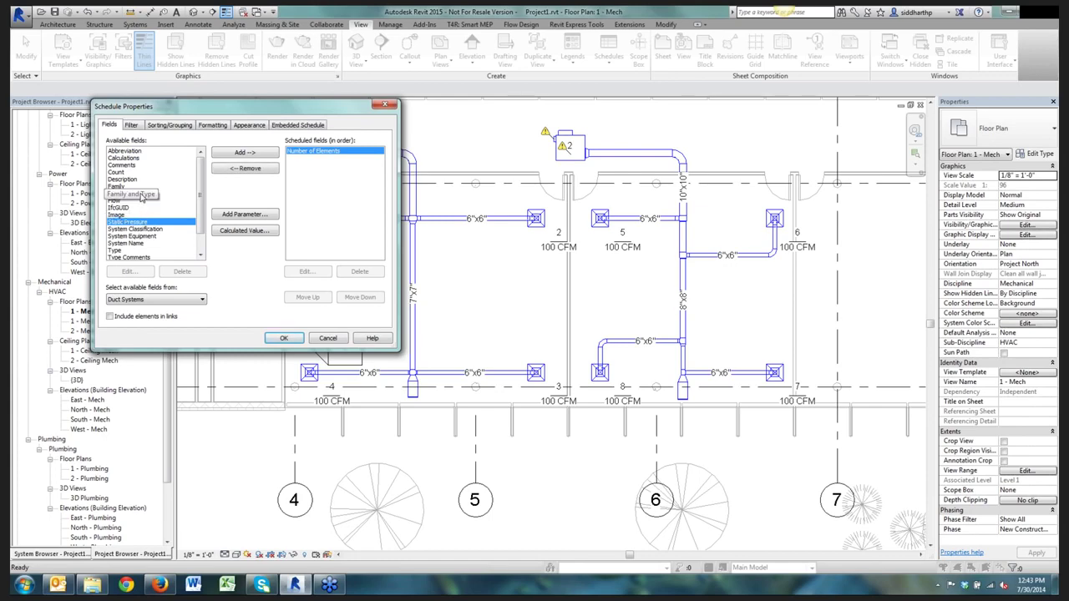
pyautogui.click(136, 237)
pyautogui.scroll(-1, 136, 236)
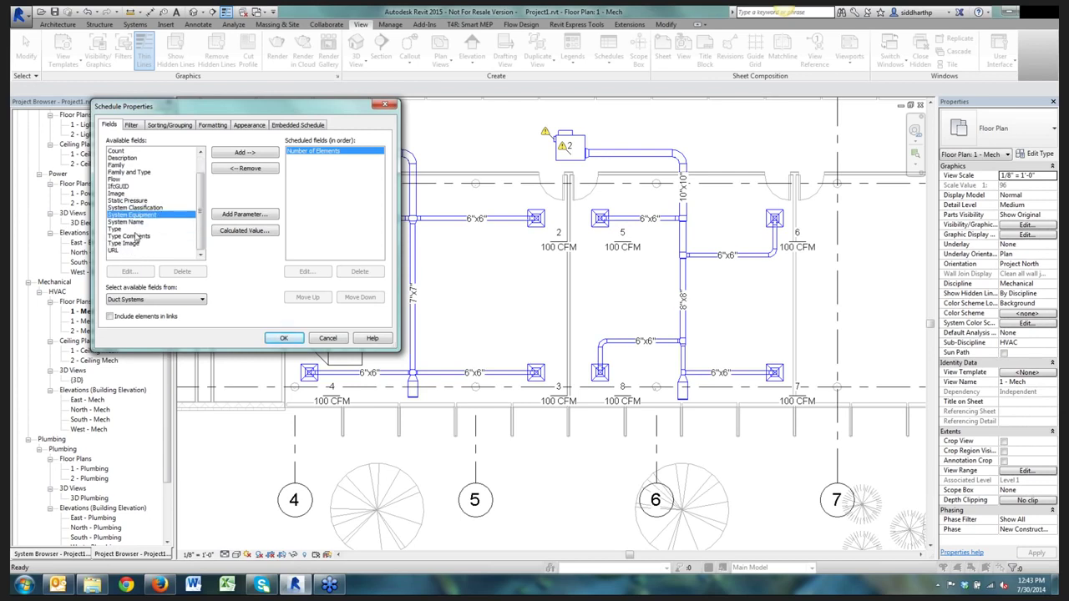
pyautogui.doubleClick(135, 222)
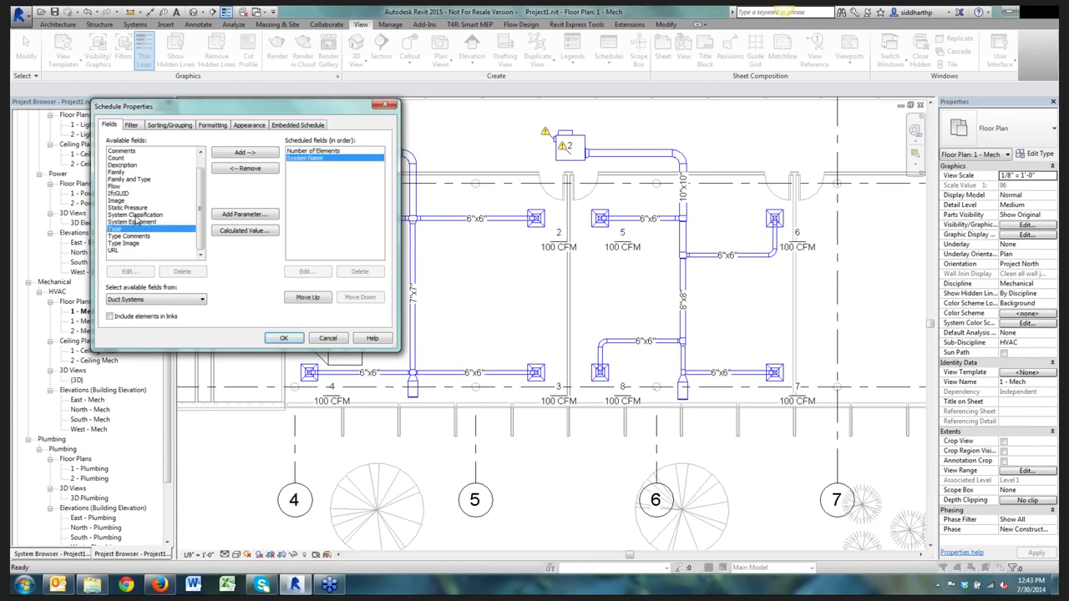
pyautogui.doubleClick(136, 215)
pyautogui.click(308, 297)
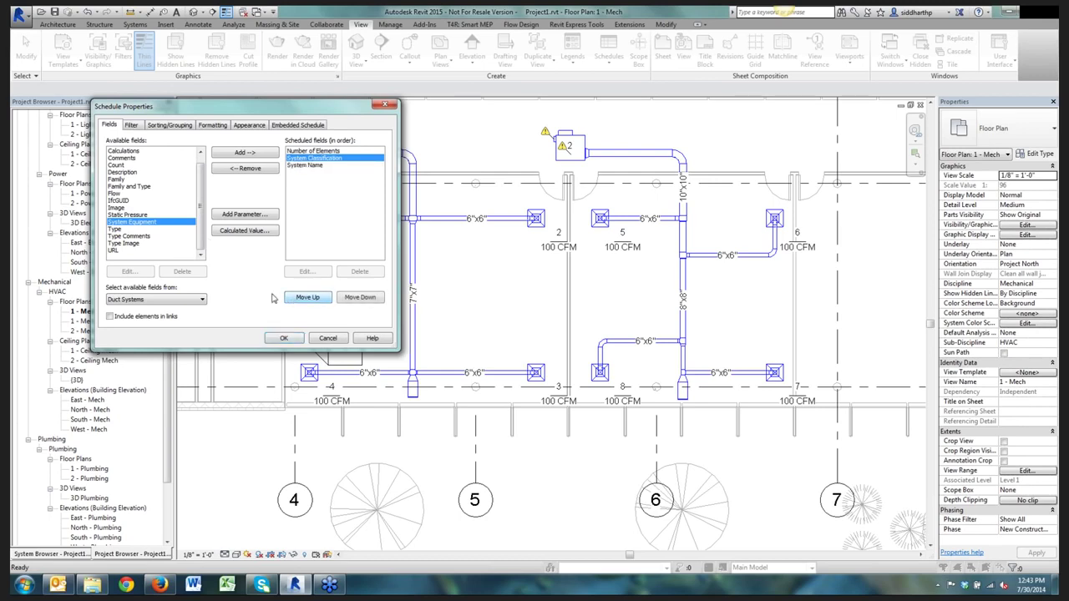
# Add Static Pressure as the last scheduled field and generate the duct system schedule
pyautogui.scroll(1, 201, 221)
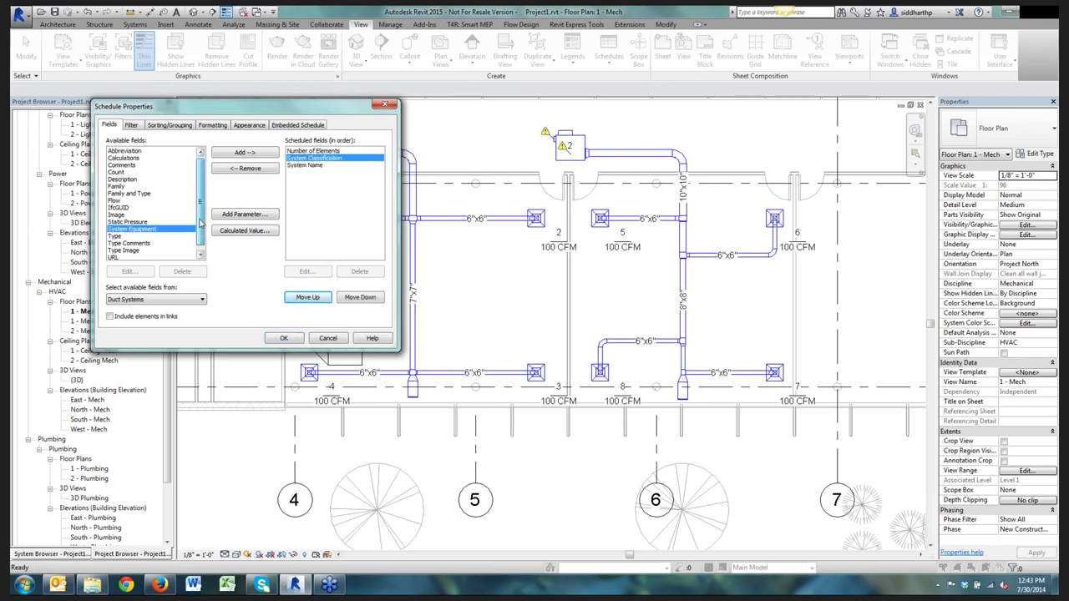
pyautogui.scroll(-1, 201, 221)
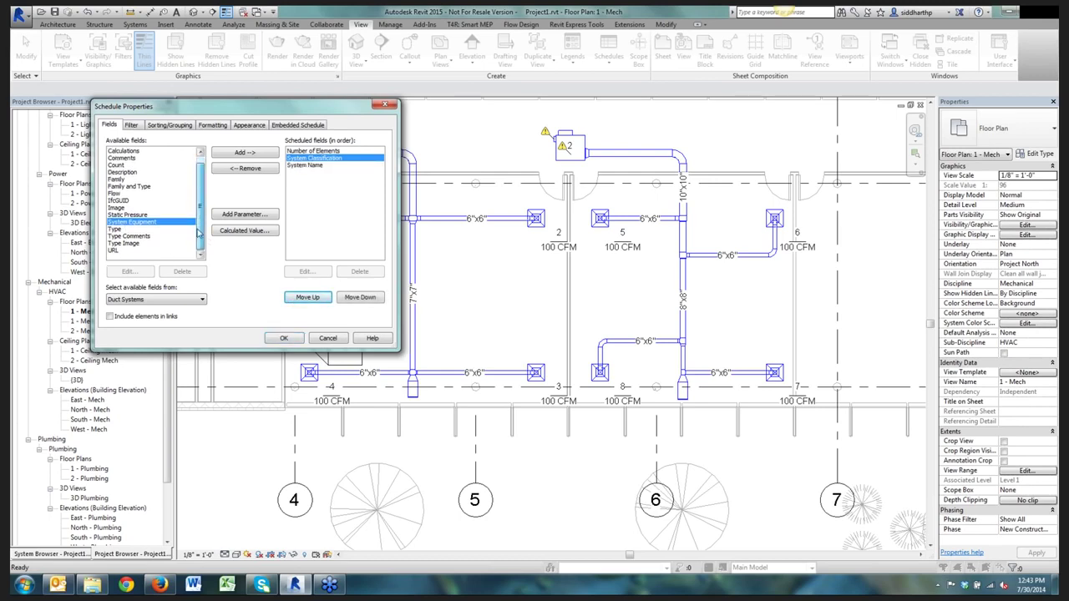
pyautogui.click(134, 216)
pyautogui.doubleClick(134, 216)
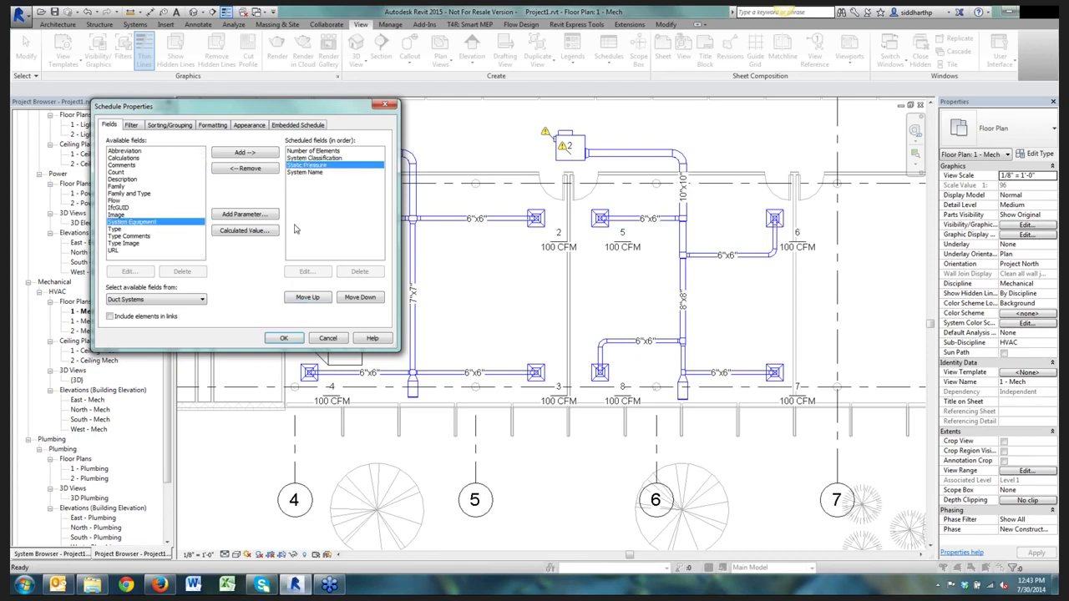
pyautogui.click(360, 298)
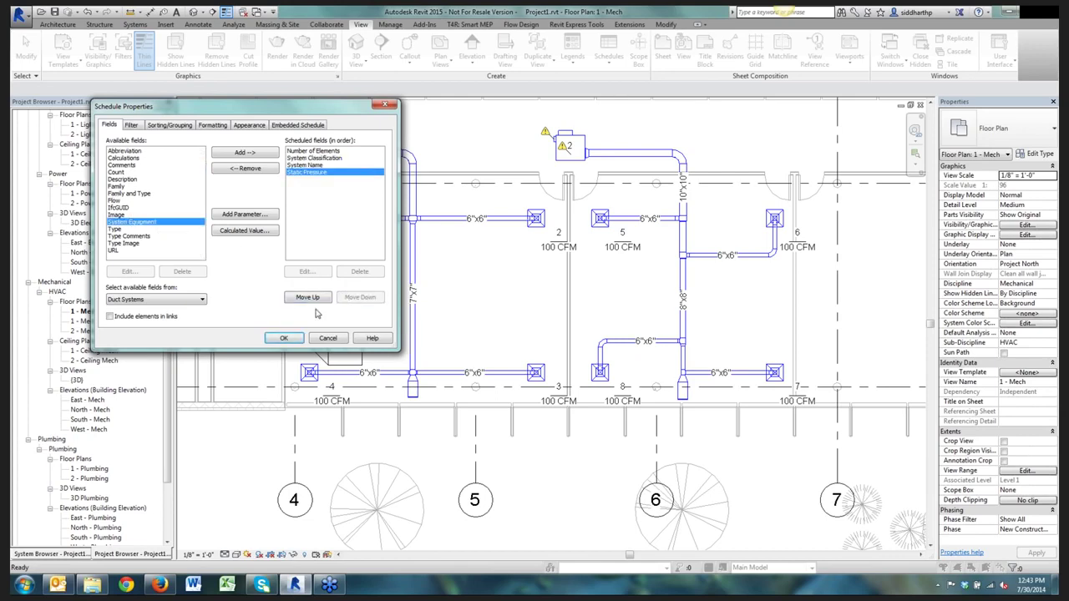
pyautogui.click(284, 339)
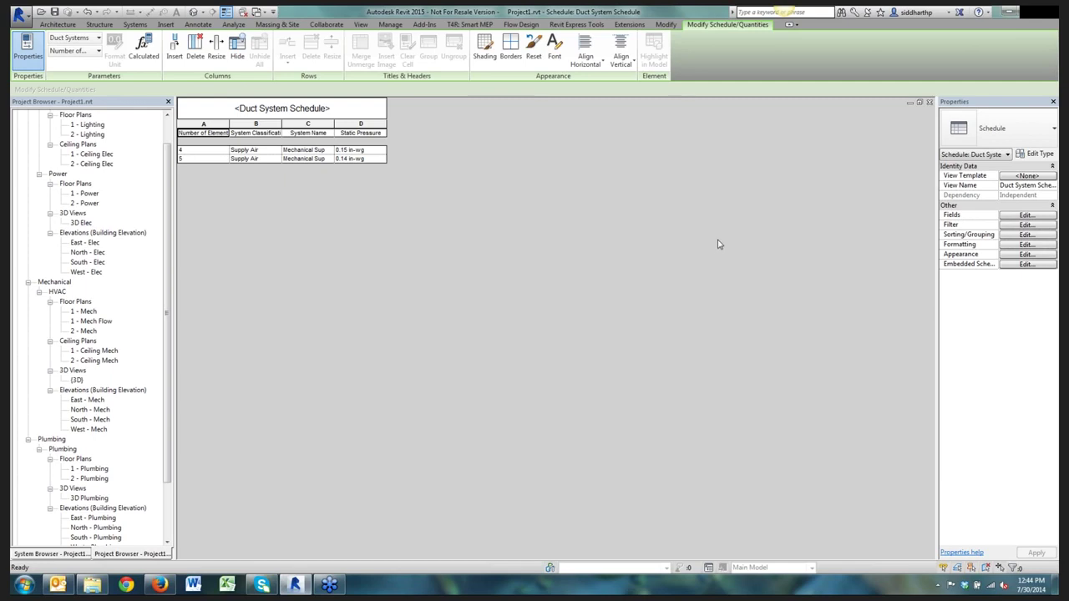
# Enable an embedded schedule for the Air Terminals category in the duct system schedule and open its properties
pyautogui.click(1024, 265)
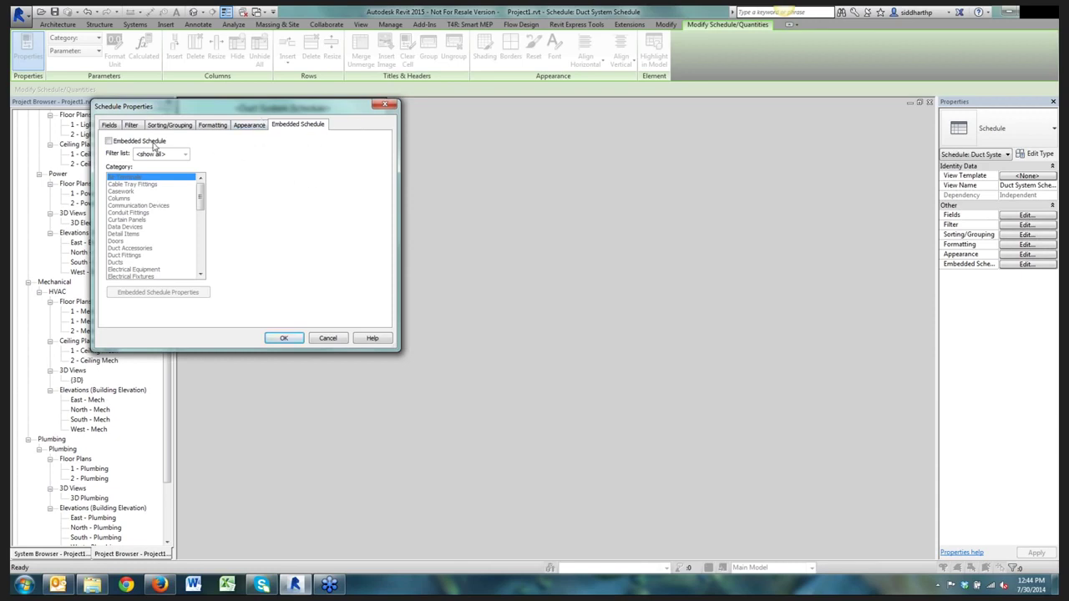
pyautogui.click(147, 146)
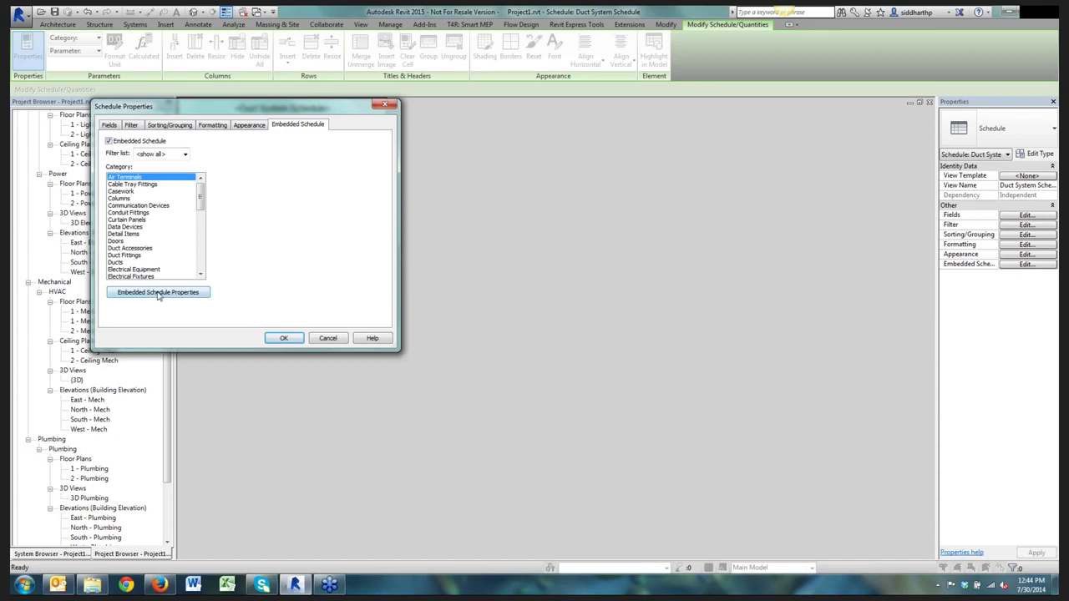
pyautogui.click(158, 294)
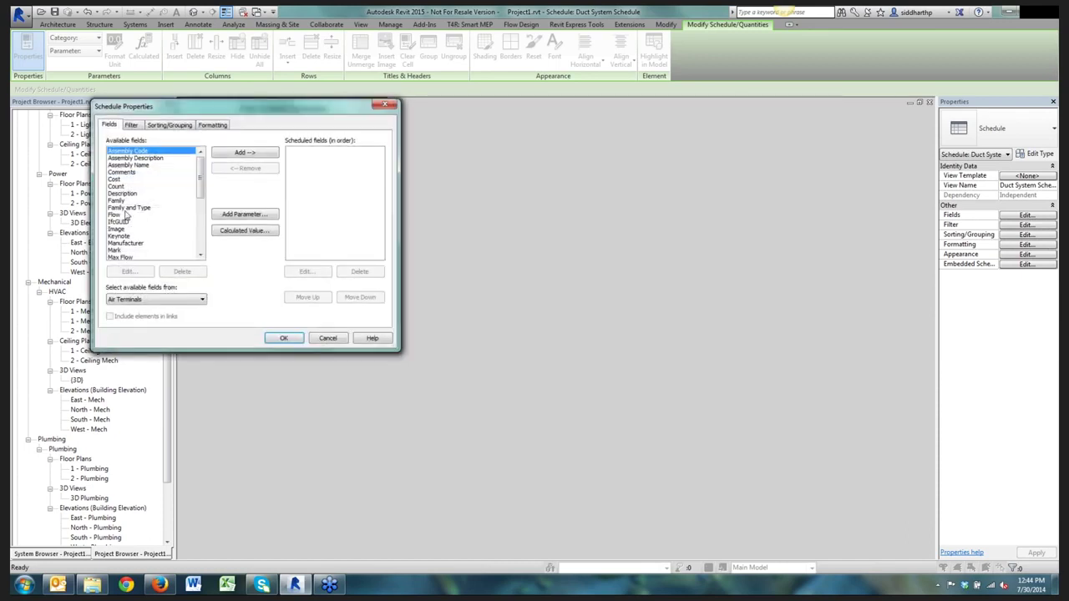
# Add Count, Family and Type, and Flow to the embedded air terminal schedule, apply it, and widen the System Classification and System Name columns
pyautogui.doubleClick(115, 187)
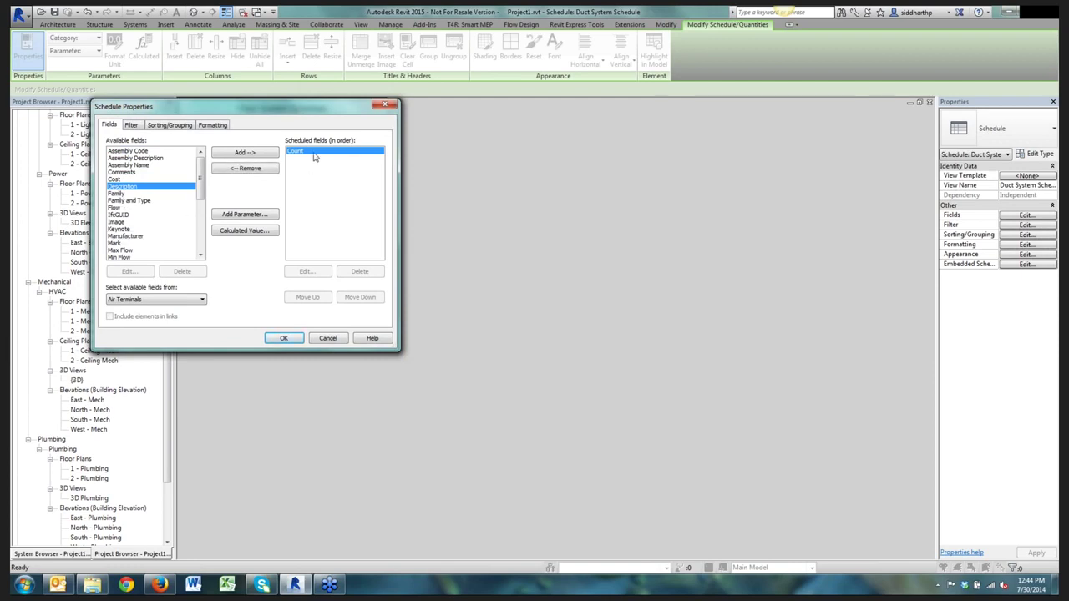
pyautogui.moveTo(288, 109); pyautogui.dragTo(350, 201)
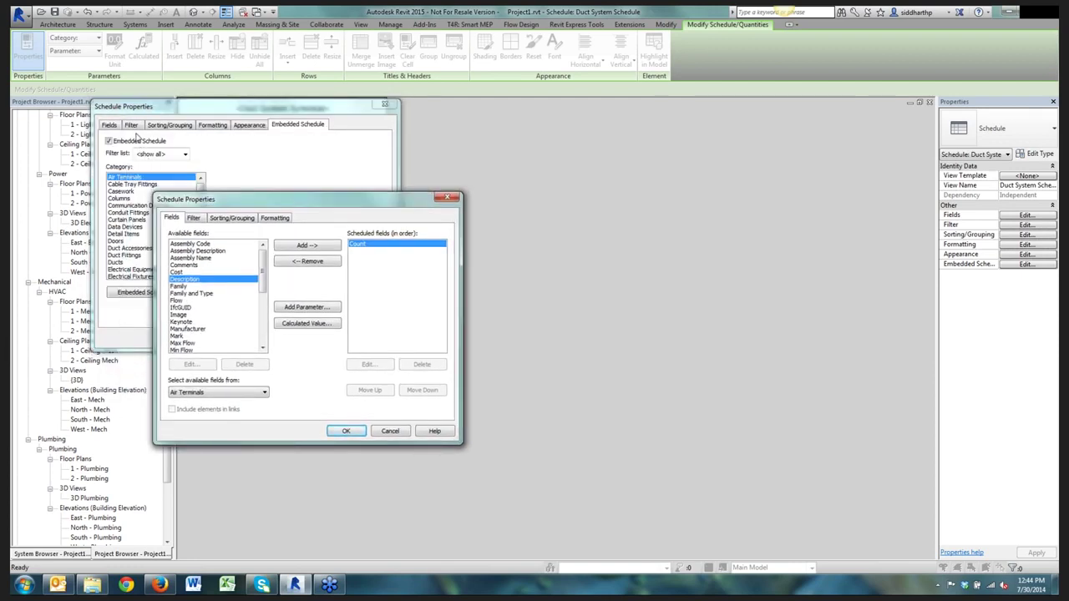
pyautogui.doubleClick(190, 294)
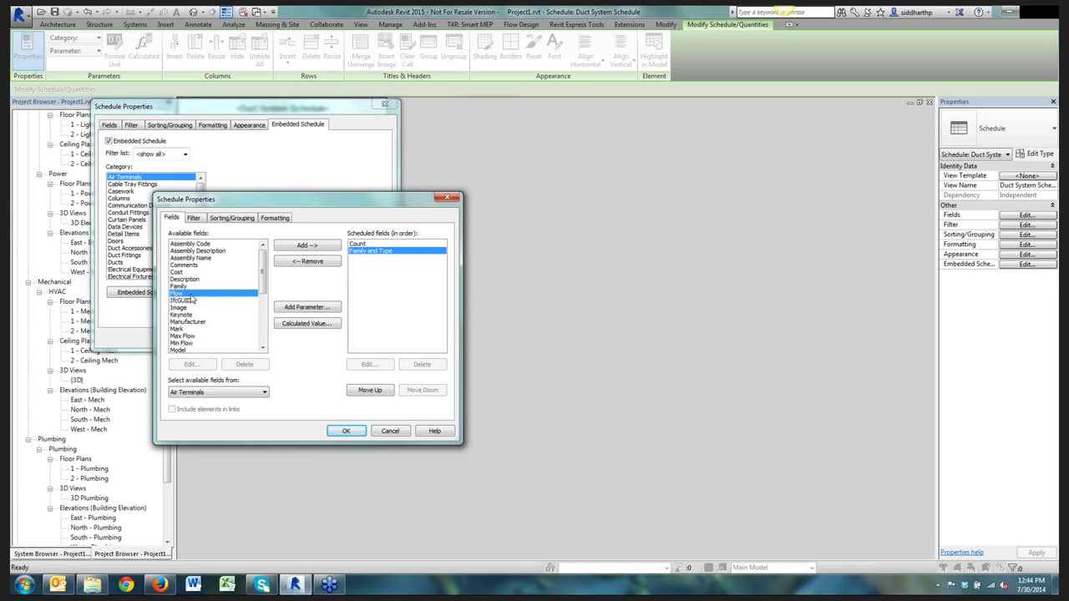
pyautogui.doubleClick(191, 296)
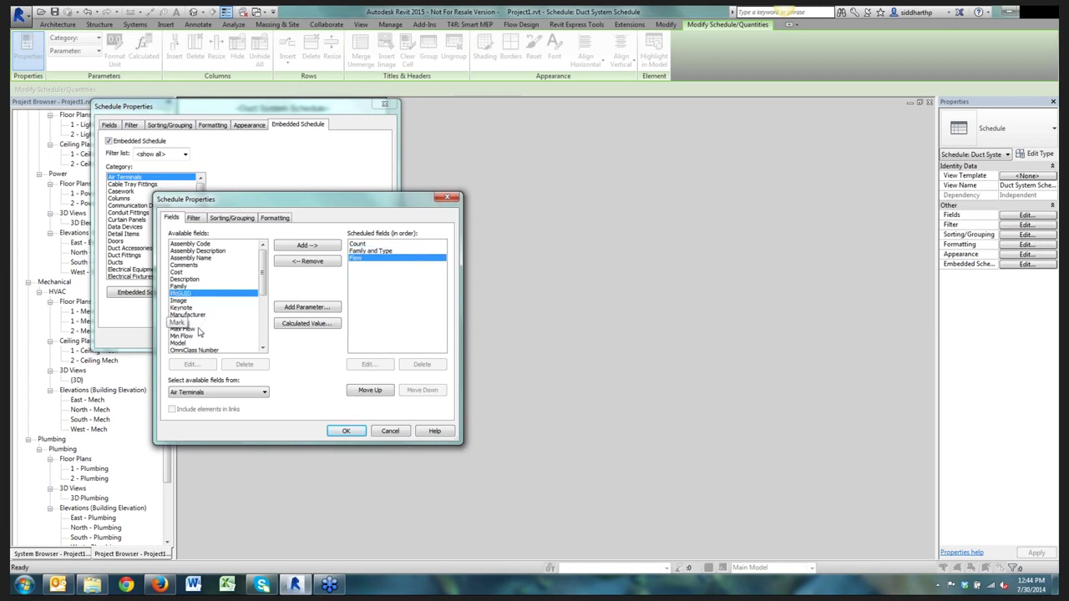
pyautogui.click(197, 336)
pyautogui.scroll(-2, 196, 337)
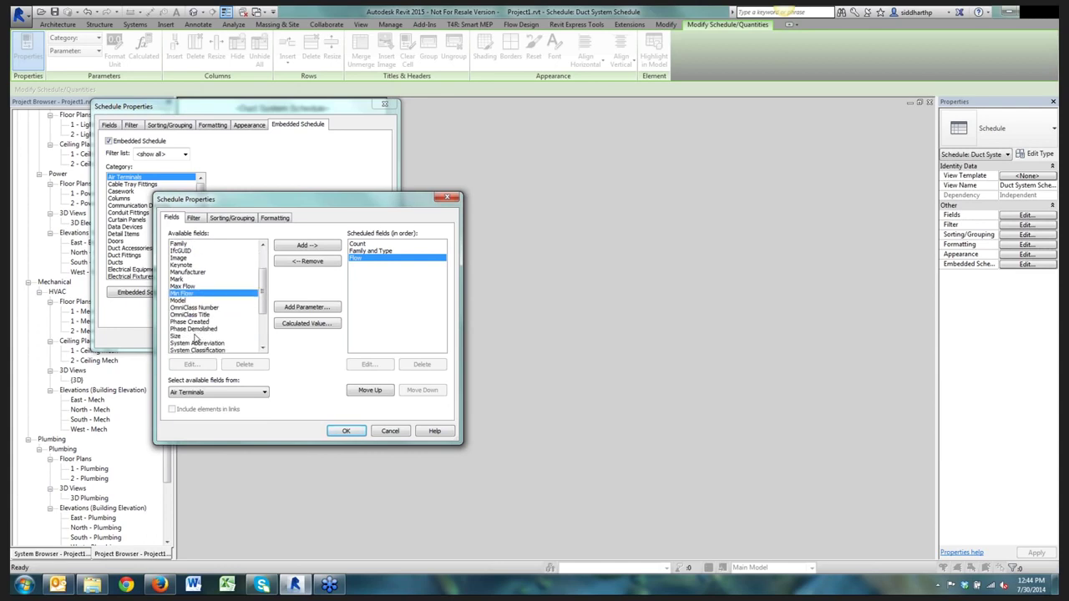
pyautogui.scroll(-2, 197, 336)
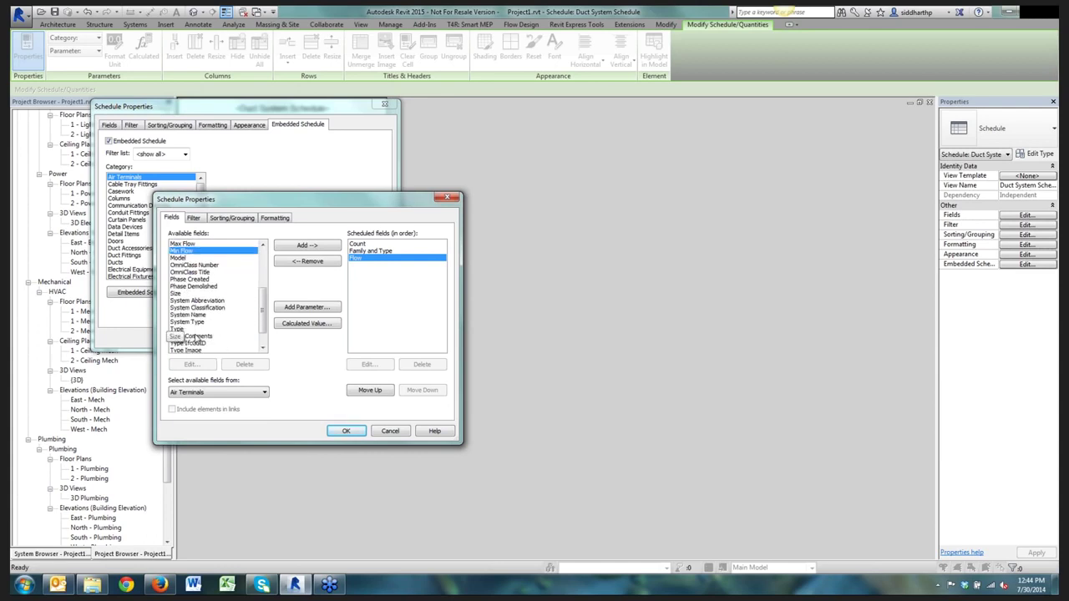
pyautogui.scroll(4, 234, 340)
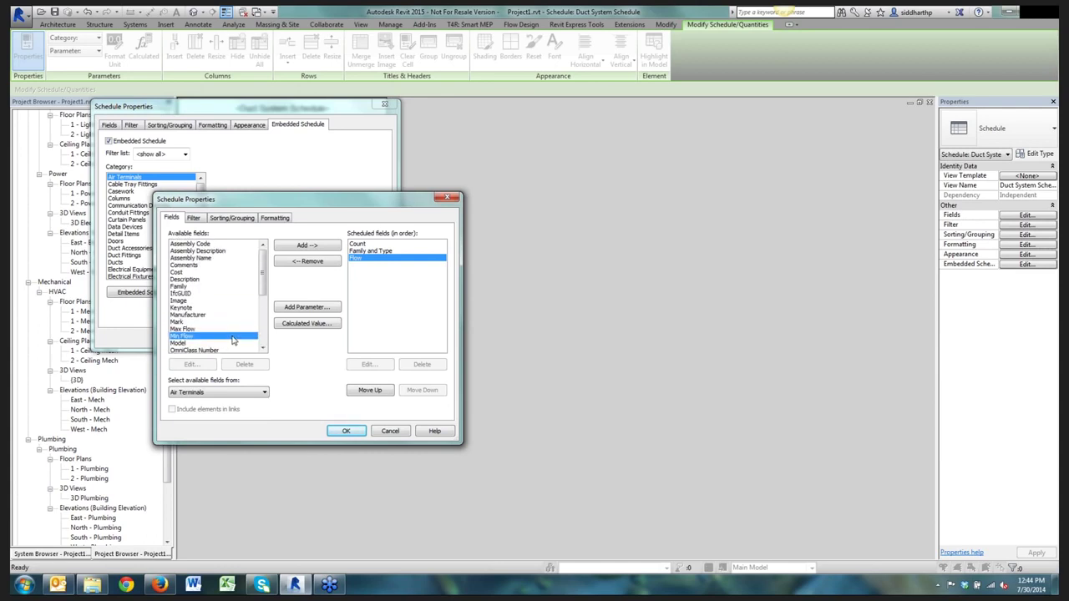
pyautogui.click(346, 431)
pyautogui.click(284, 338)
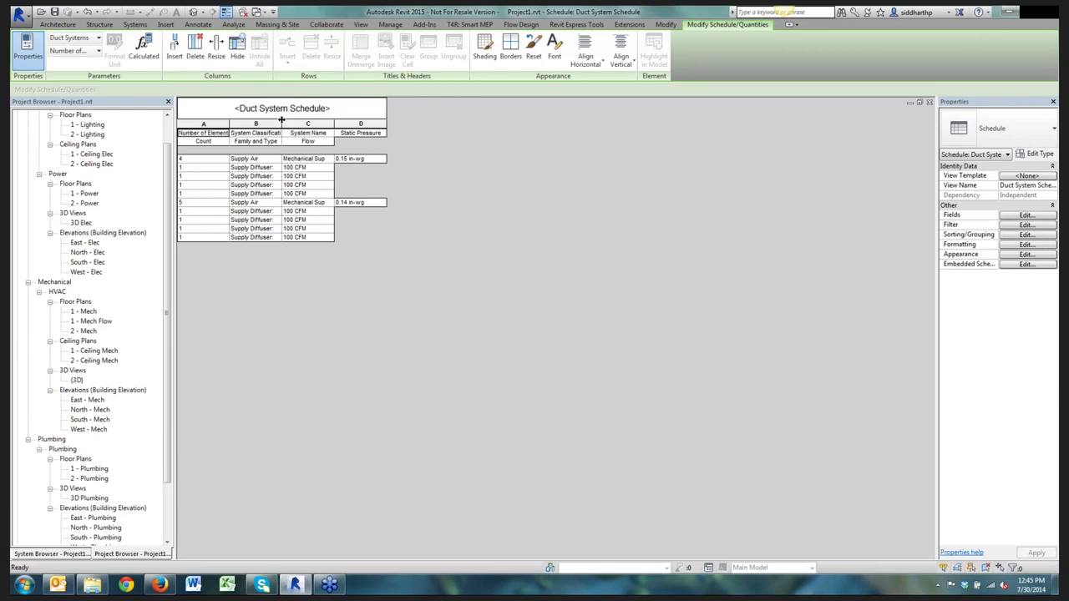
pyautogui.moveTo(281, 120); pyautogui.dragTo(440, 126)
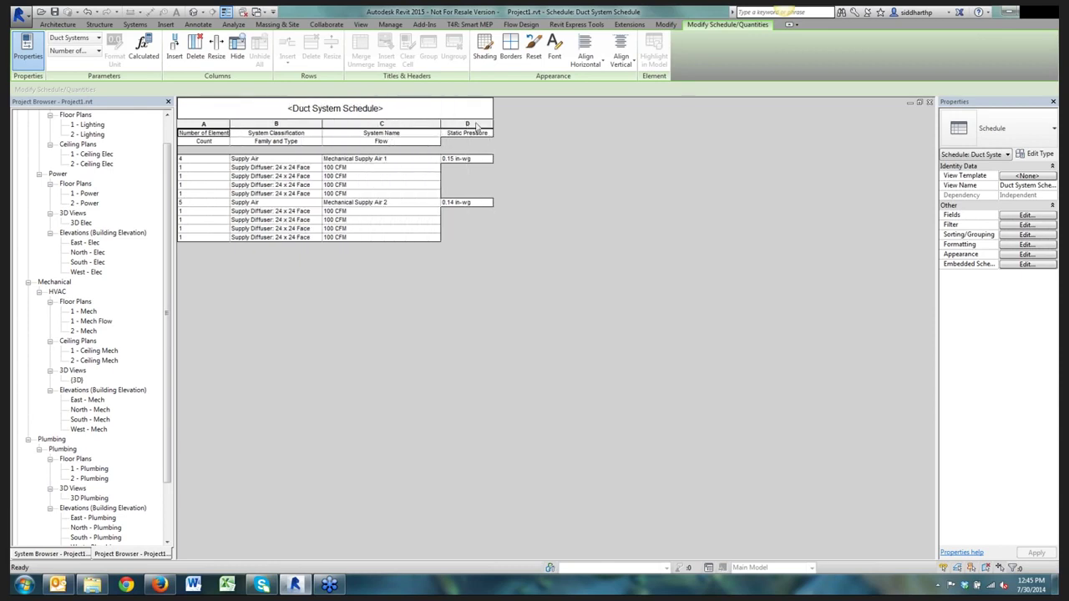
# Turn off itemizing every instance and enable grand totals with title, count and totals for the main duct system schedule
pyautogui.click(1011, 265)
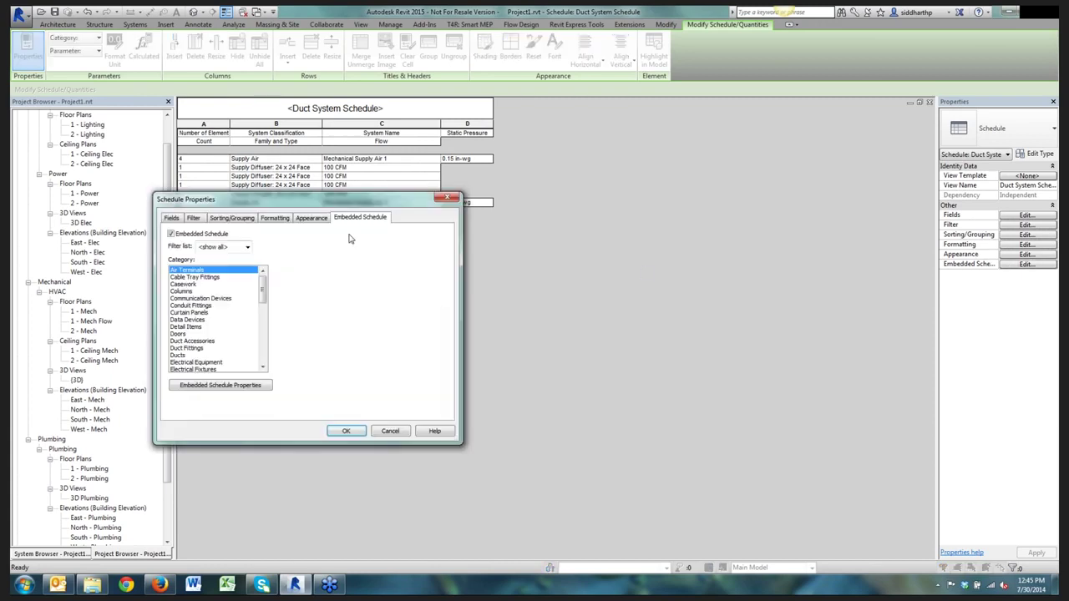
pyautogui.click(275, 219)
pyautogui.click(251, 221)
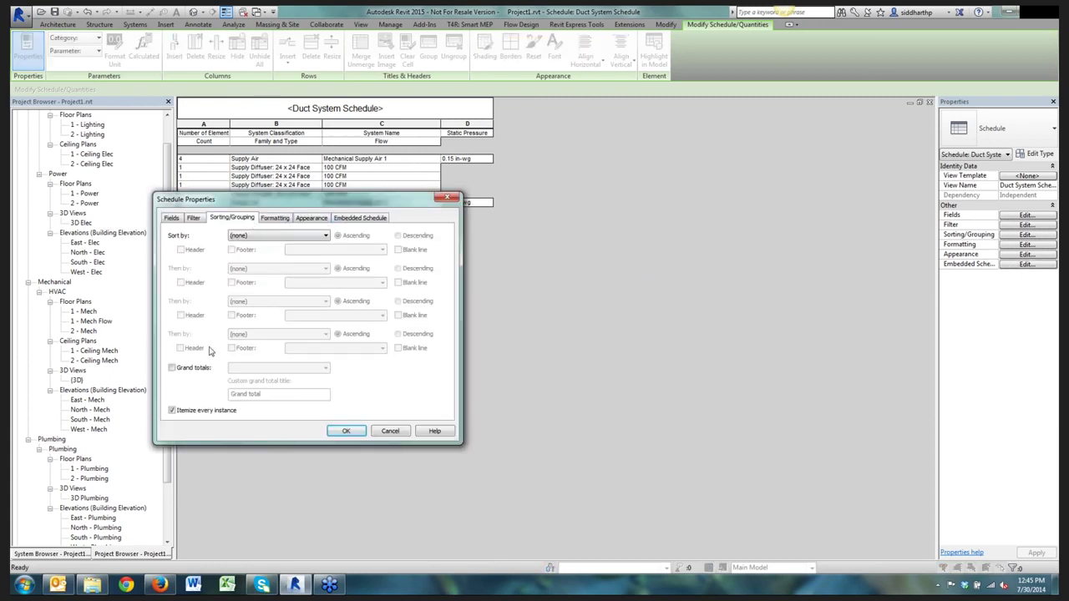
pyautogui.click(200, 413)
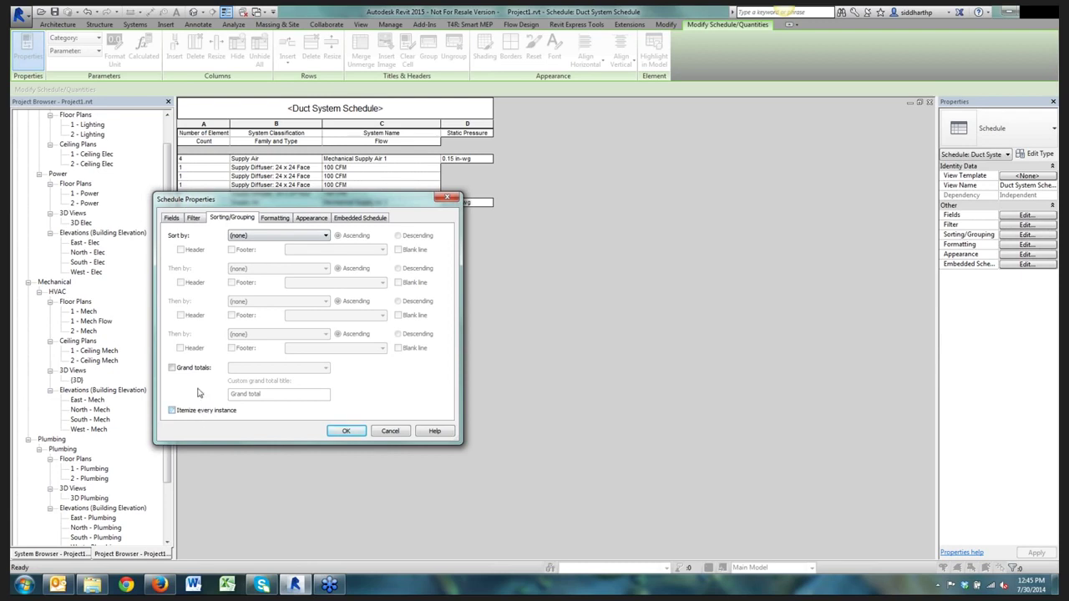
pyautogui.click(206, 368)
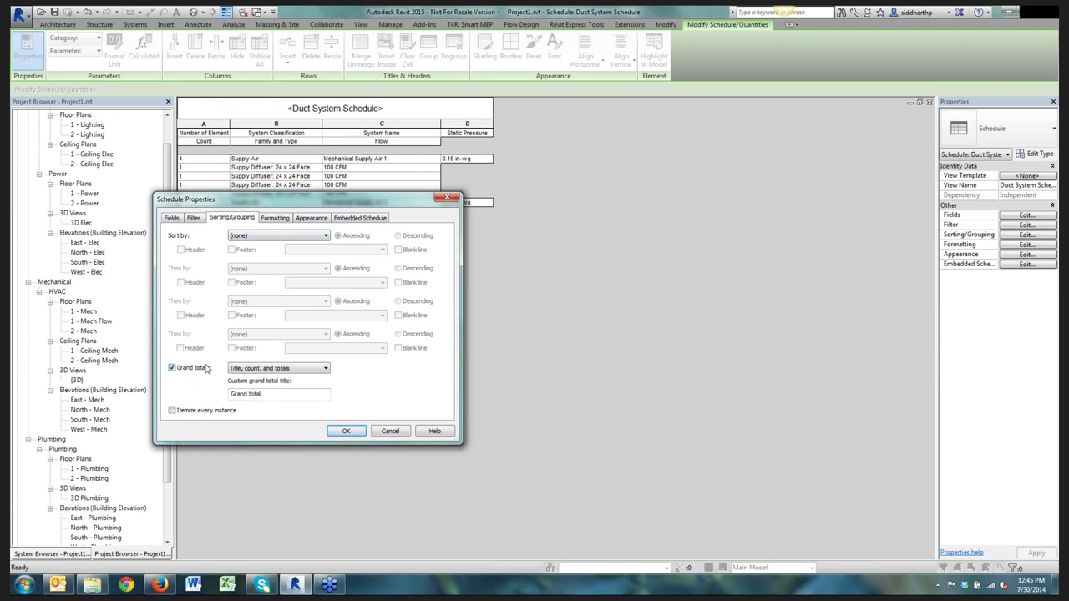
pyautogui.click(344, 431)
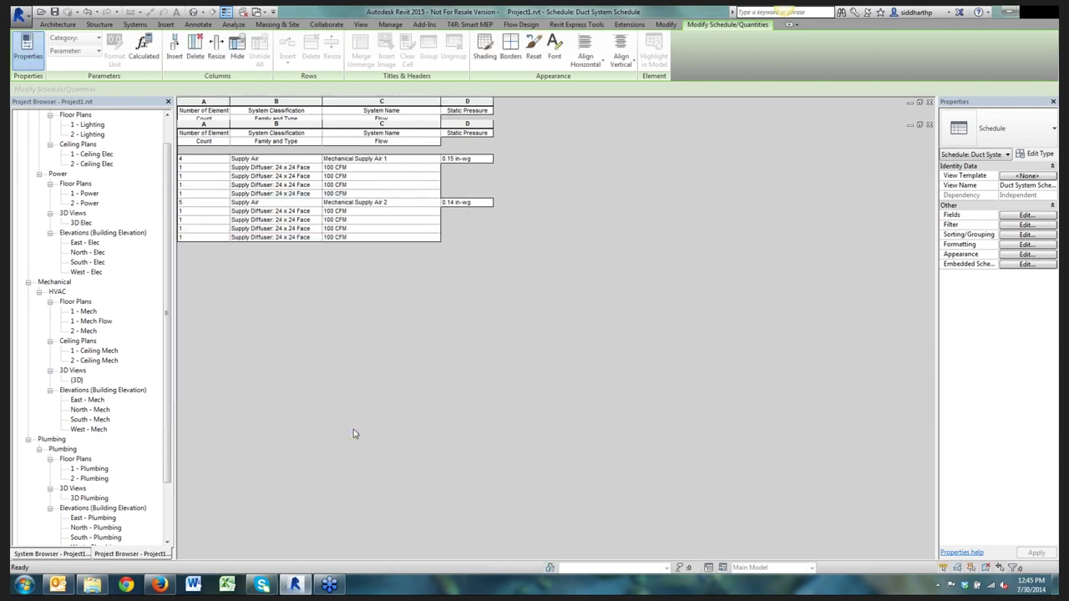
# Disable grand totals and restore itemizing every instance in the main duct system schedule's sorting and grouping settings
pyautogui.click(1015, 245)
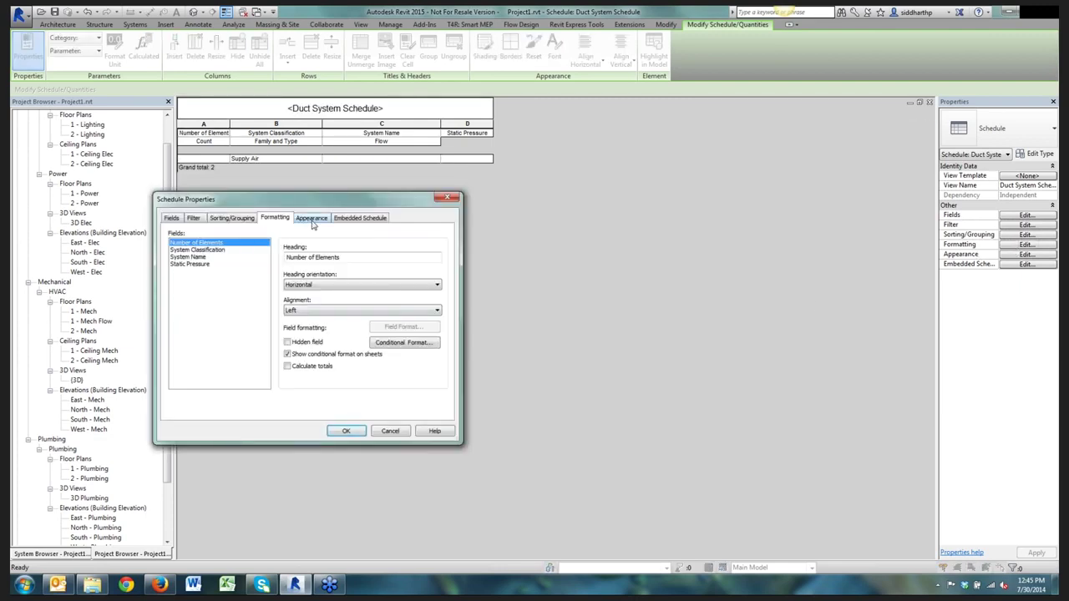
pyautogui.click(354, 219)
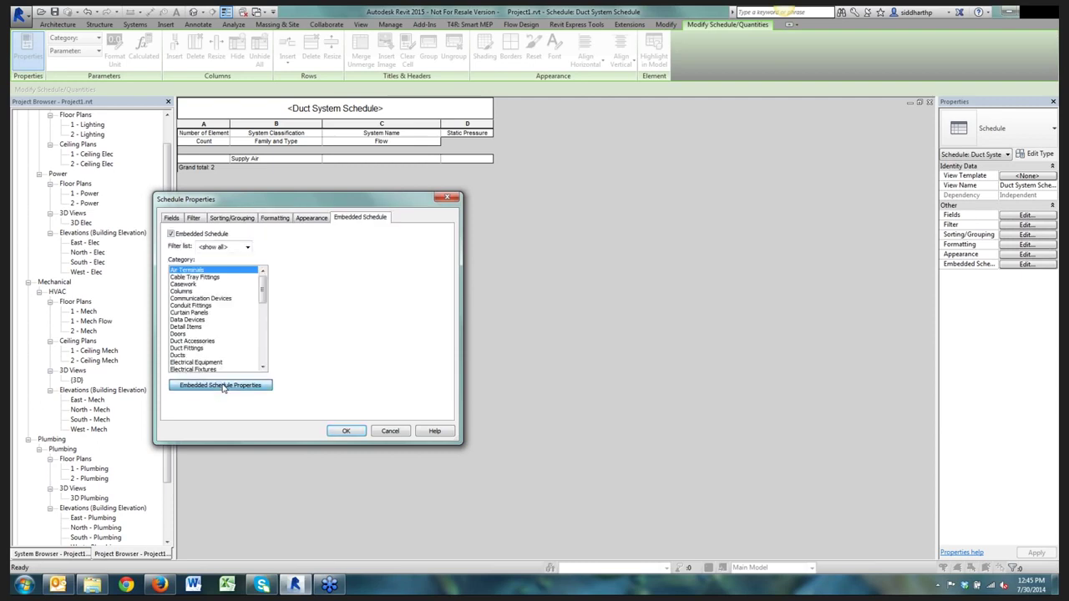
pyautogui.click(219, 389)
pyautogui.click(232, 218)
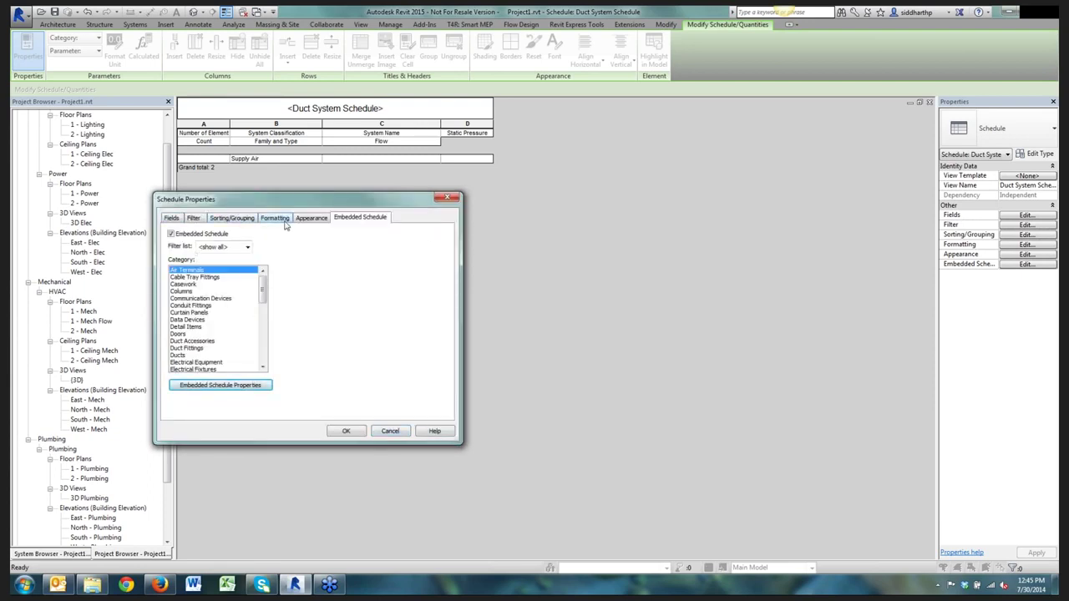
pyautogui.click(282, 220)
pyautogui.click(228, 221)
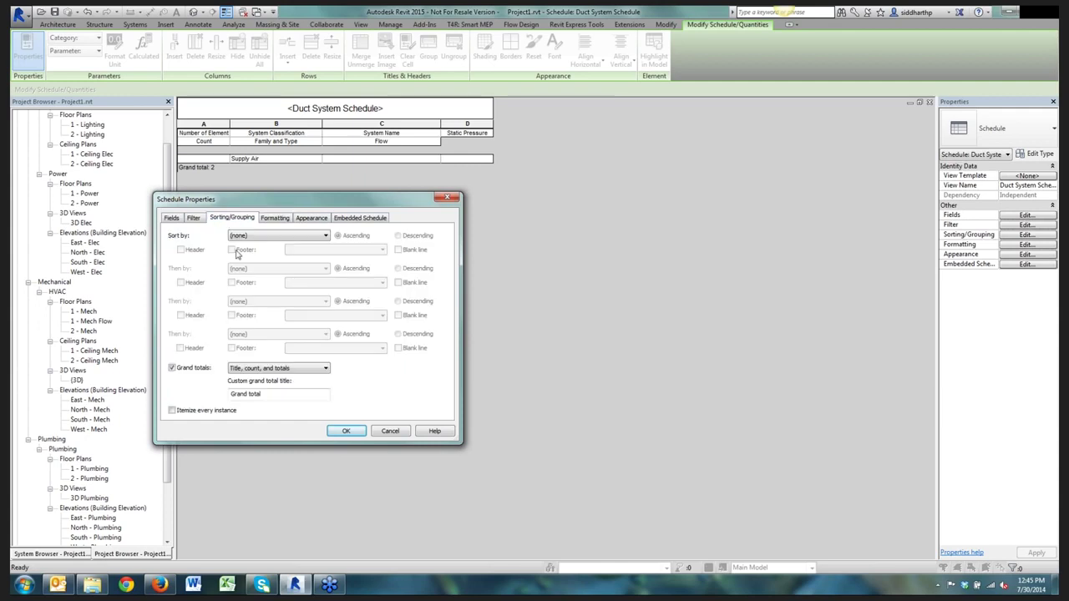
pyautogui.click(196, 369)
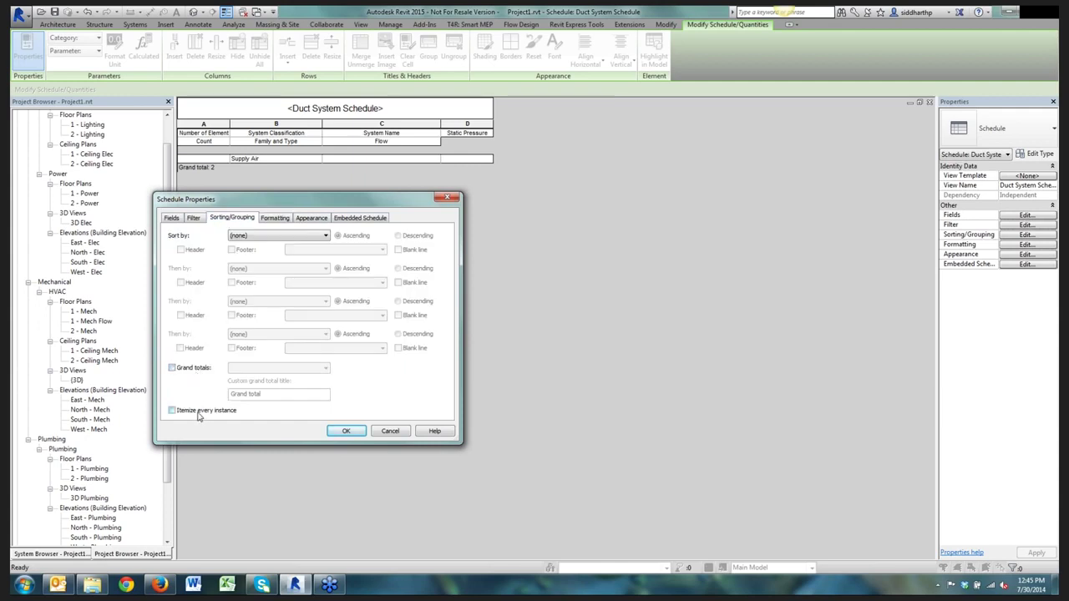
pyautogui.click(200, 412)
# Turn off itemizing every instance in the embedded air terminal schedule and apply the schedule properties
pyautogui.click(366, 219)
pyautogui.click(224, 386)
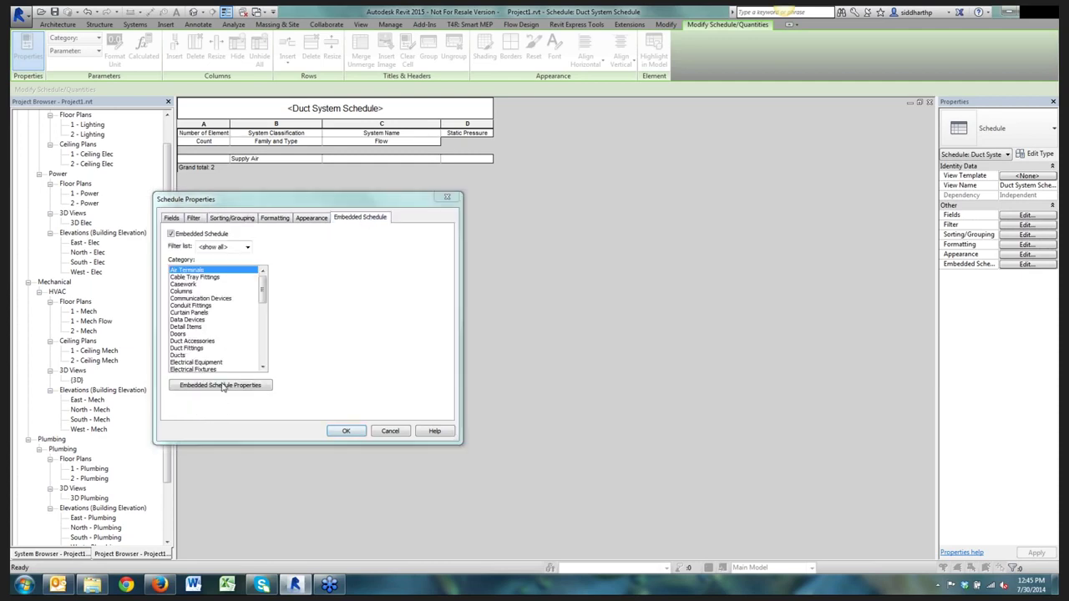
pyautogui.click(226, 218)
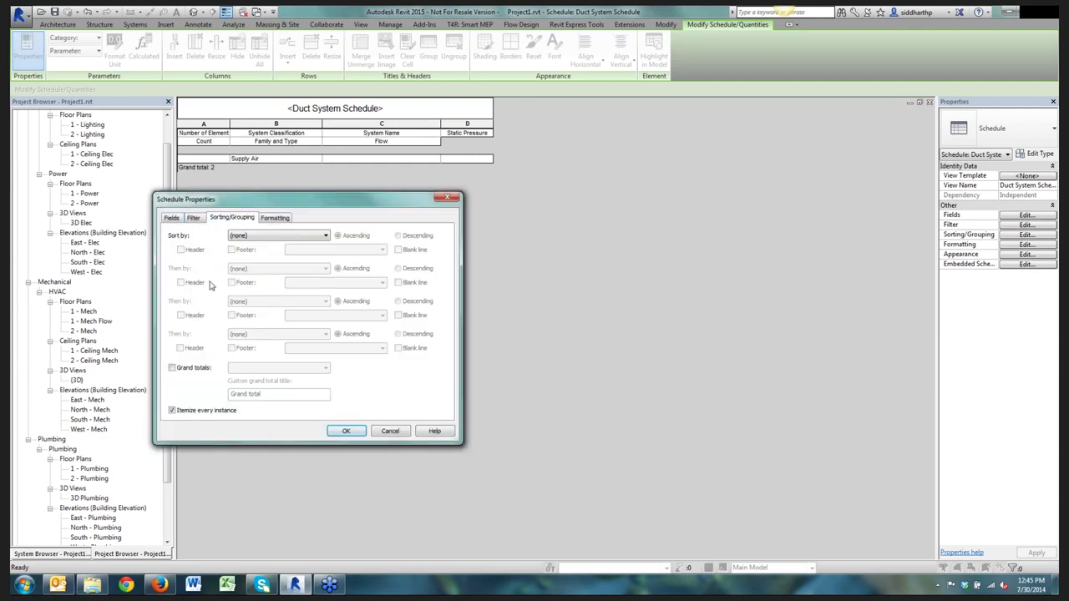
pyautogui.click(197, 413)
pyautogui.click(346, 431)
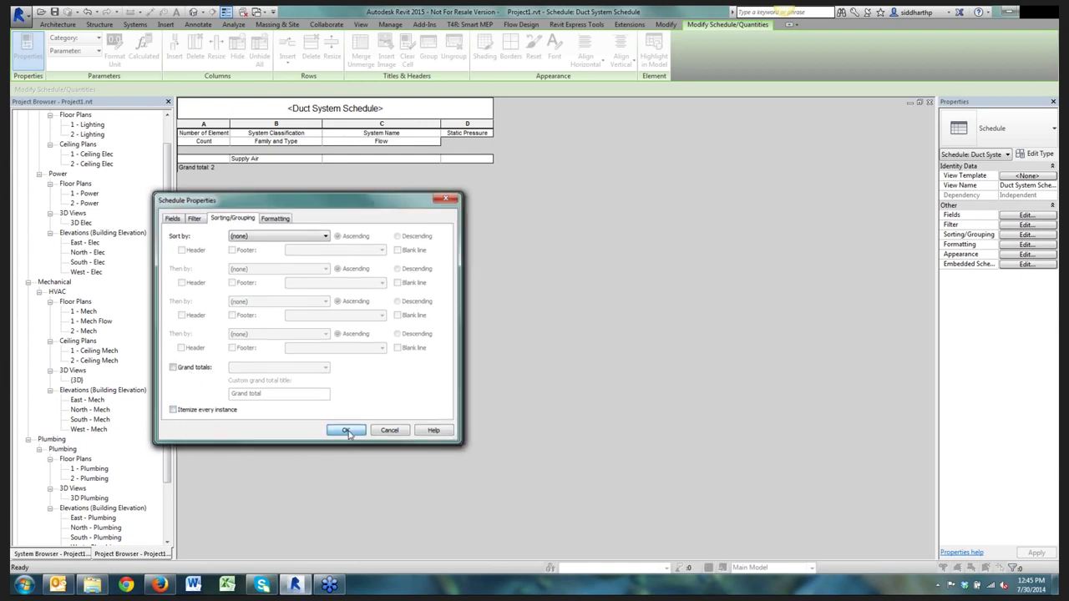
pyautogui.click(347, 431)
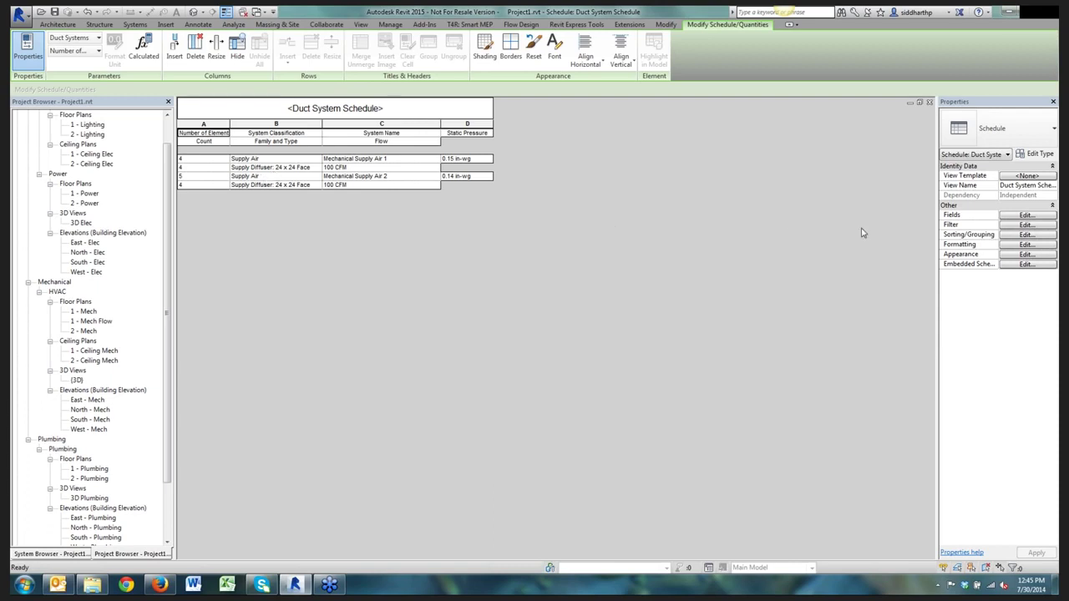
# Review the categories available for the embedded schedule and close its properties without applying changes
pyautogui.click(1005, 265)
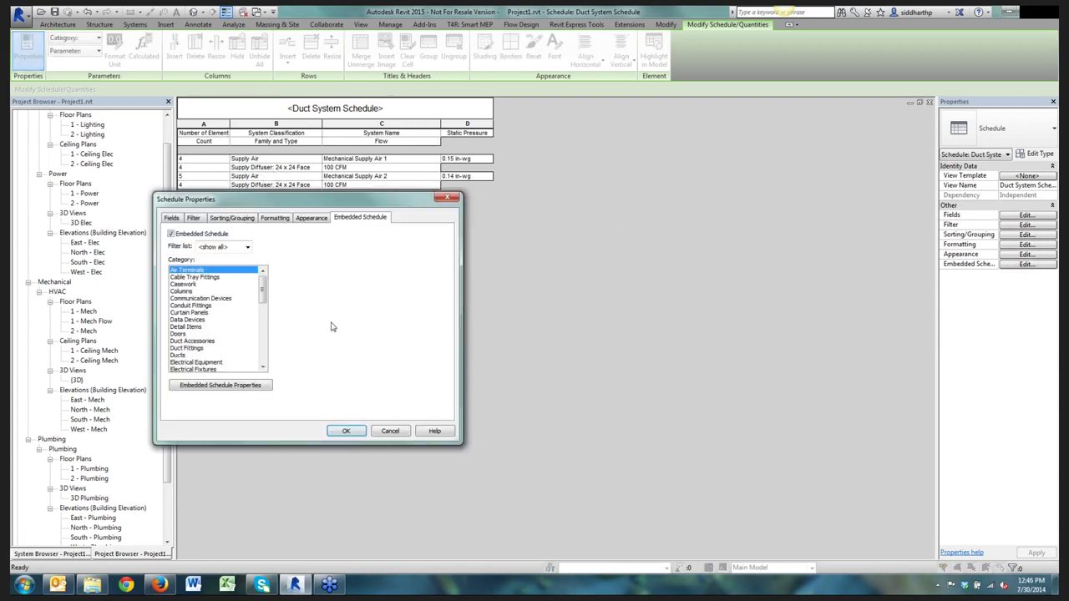
pyautogui.click(200, 364)
pyautogui.scroll(-3, 201, 370)
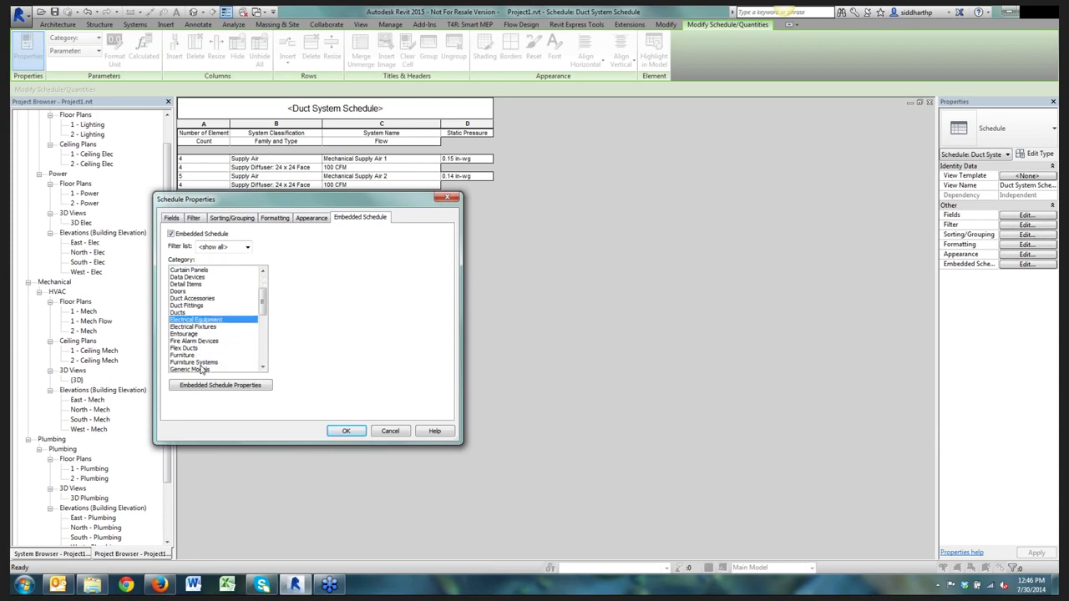
pyautogui.scroll(-2, 201, 370)
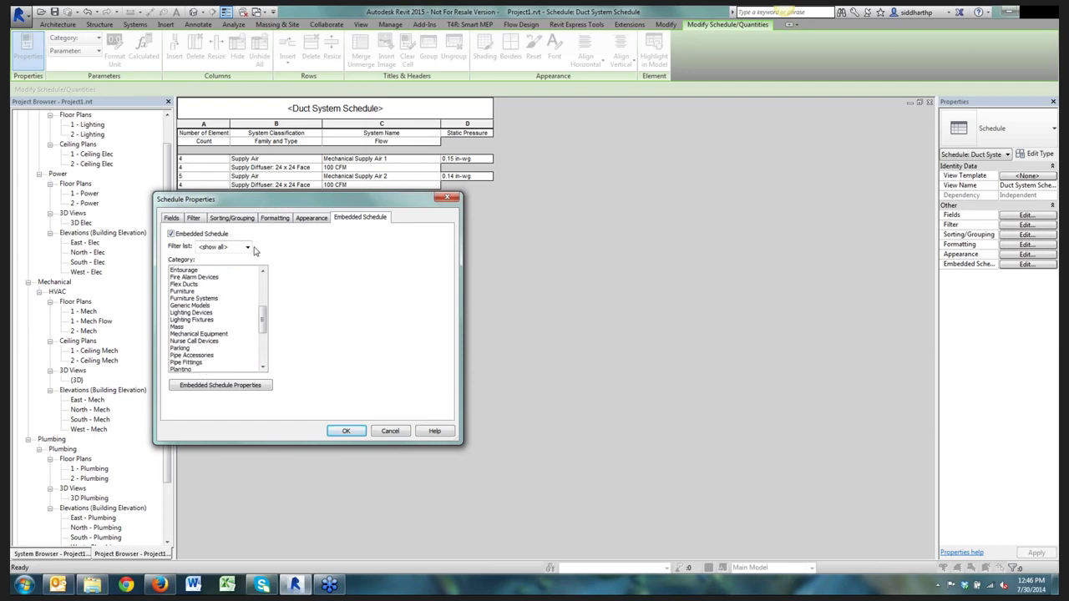
pyautogui.moveTo(265, 203); pyautogui.dragTo(342, 277)
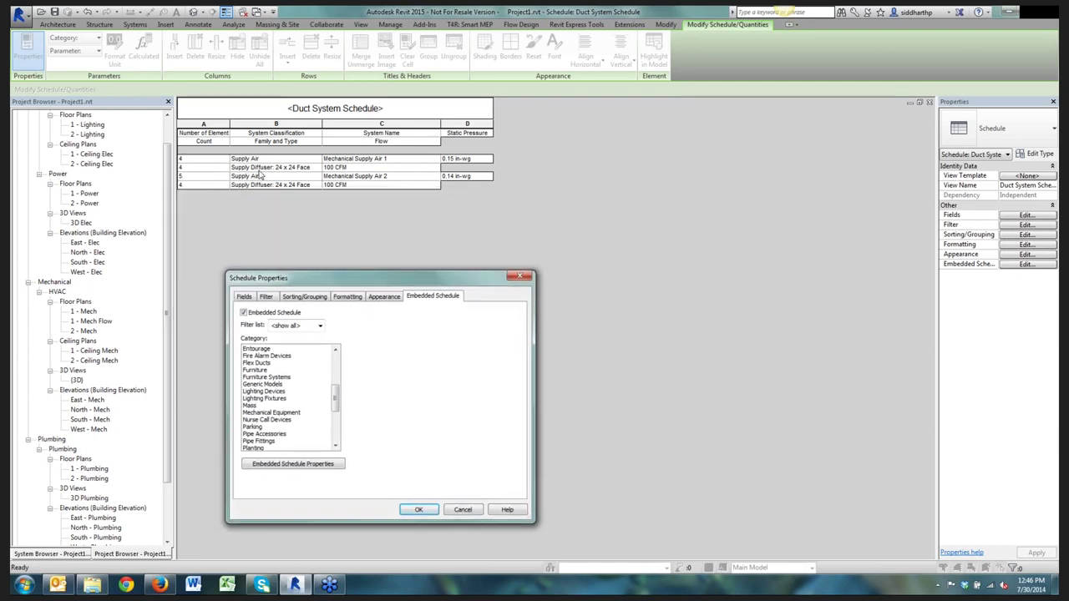
pyautogui.click(460, 510)
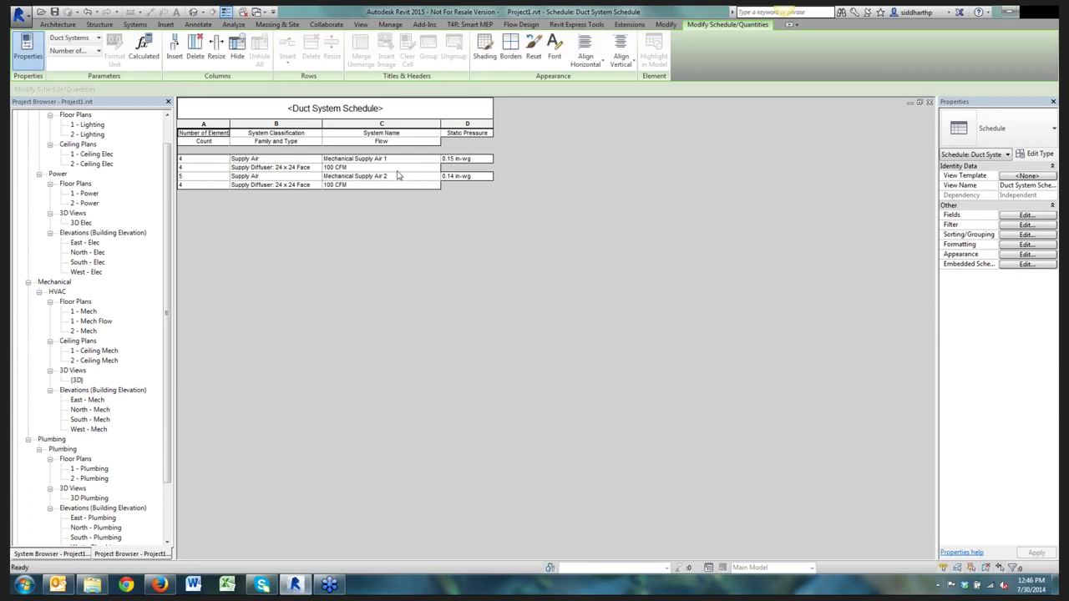
# Switch to PowerPoint by opening the presentation 2014.7.30 Get Your System to Flow.pptx from the desktop and maximize it
pyautogui.click(1013, 14)
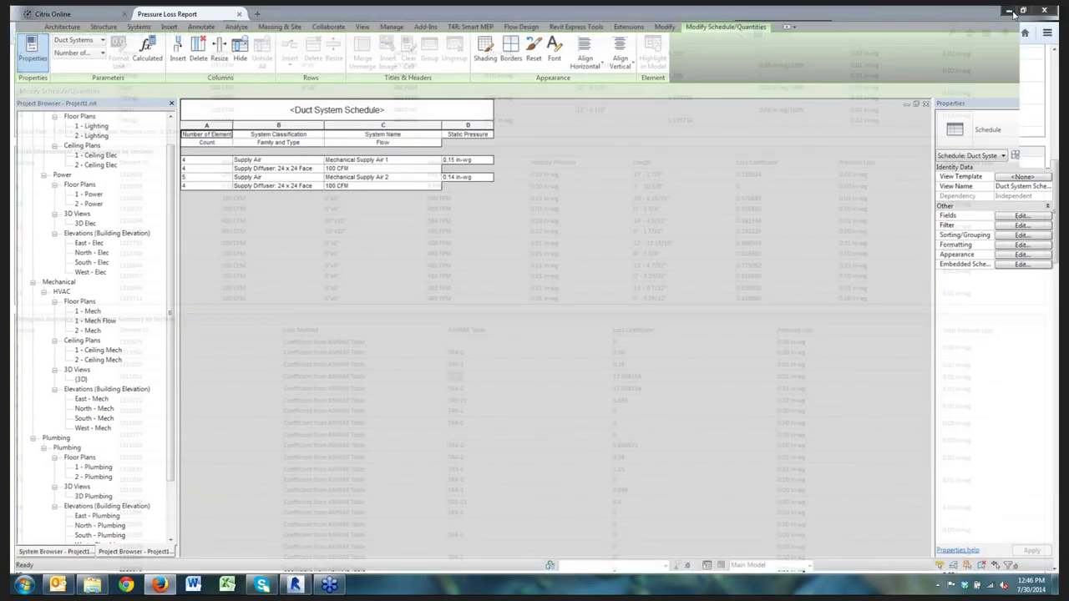
pyautogui.click(1005, 12)
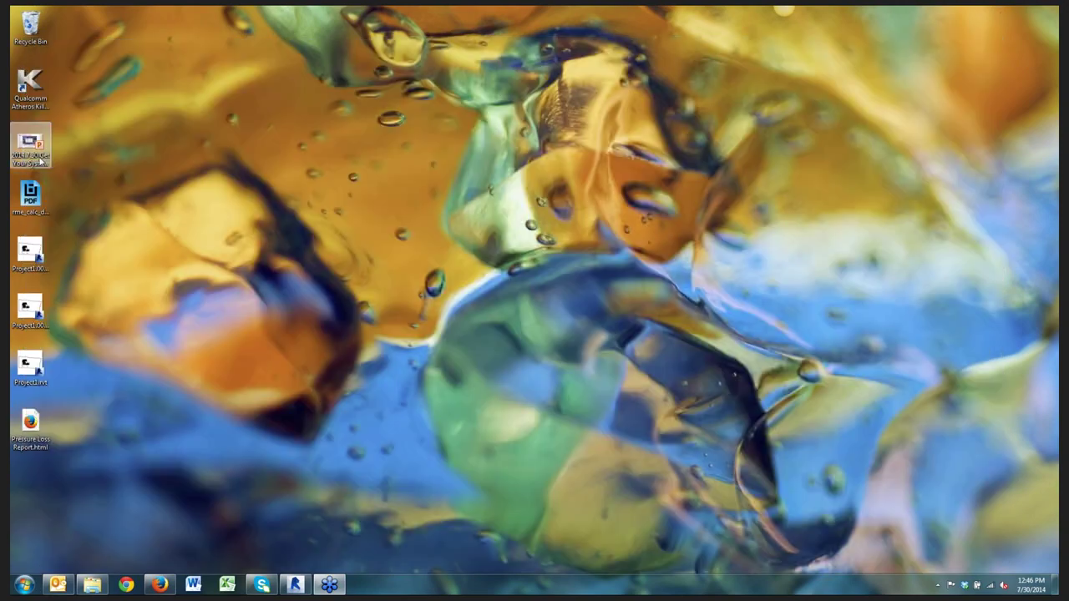
pyautogui.doubleClick(33, 155)
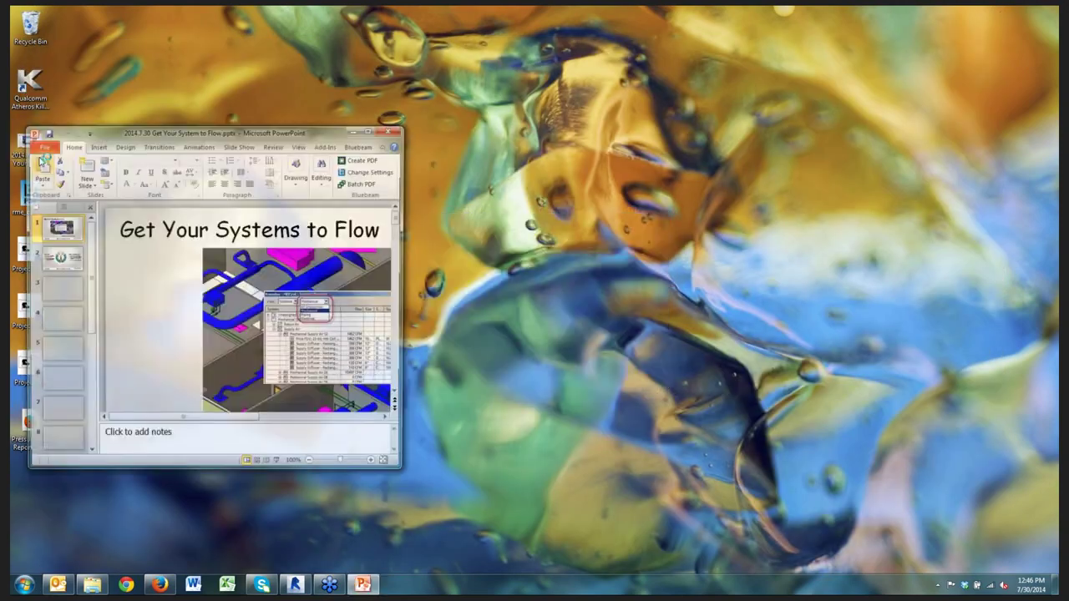
pyautogui.click(369, 131)
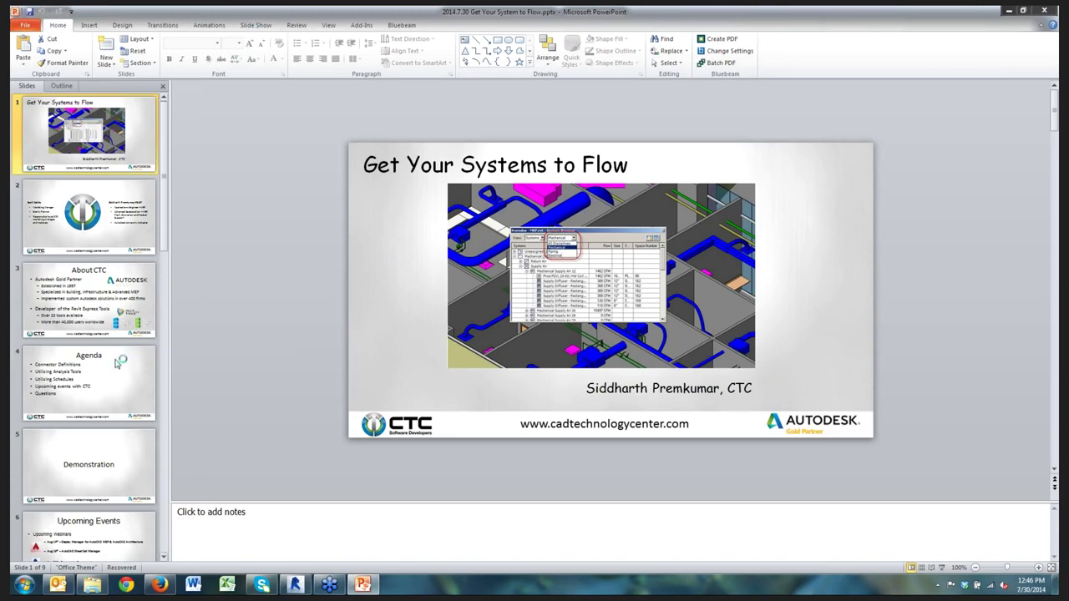
# Start the slide show from the Upcoming Events slide
pyautogui.scroll(-1, 118, 375)
pyautogui.click(114, 331)
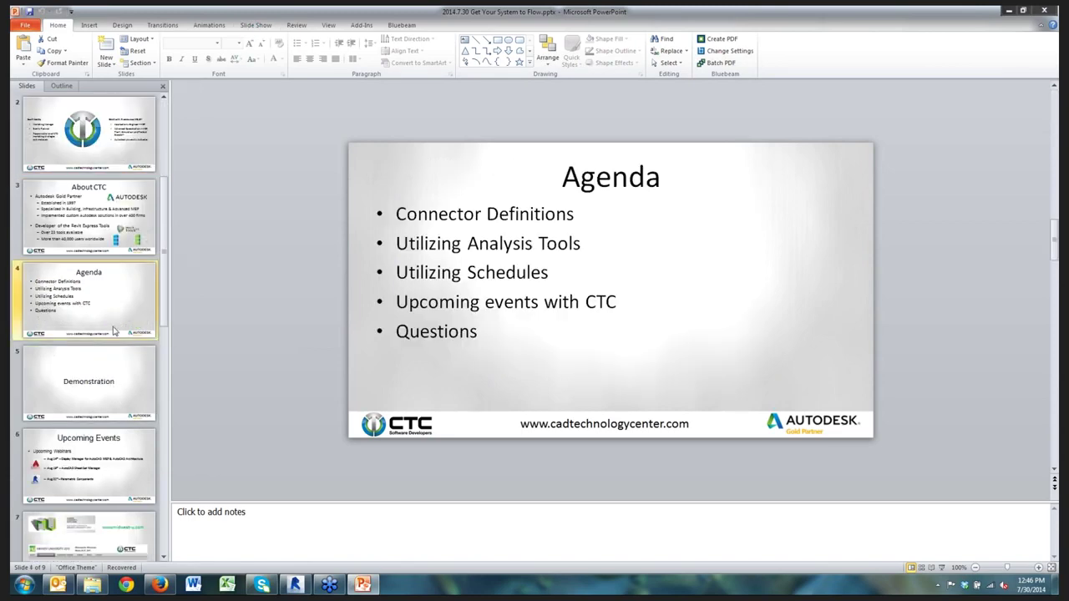
pyautogui.click(114, 456)
pyautogui.click(256, 25)
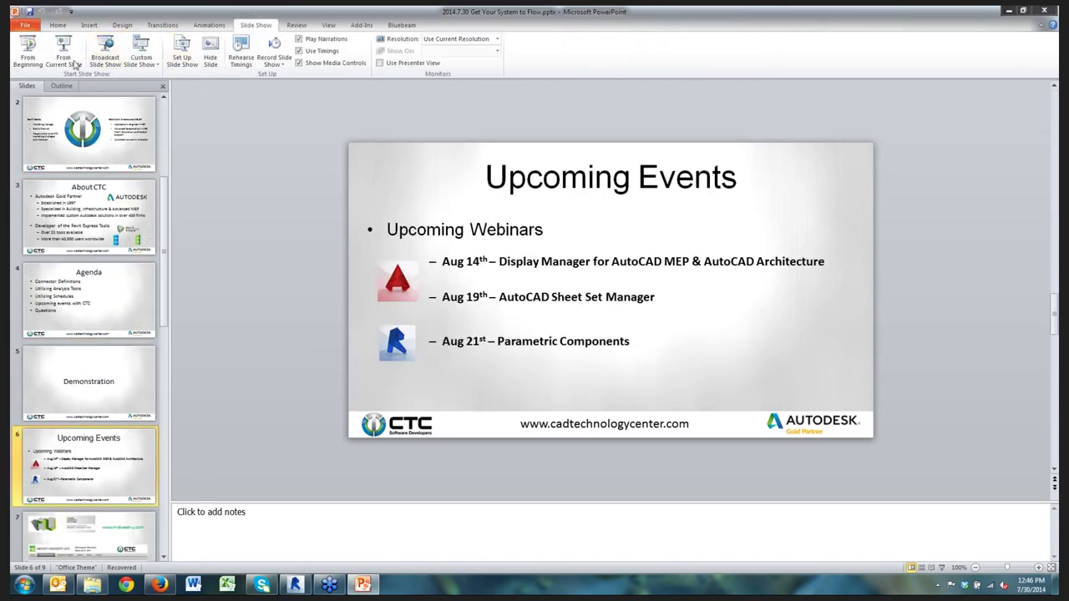
pyautogui.click(67, 50)
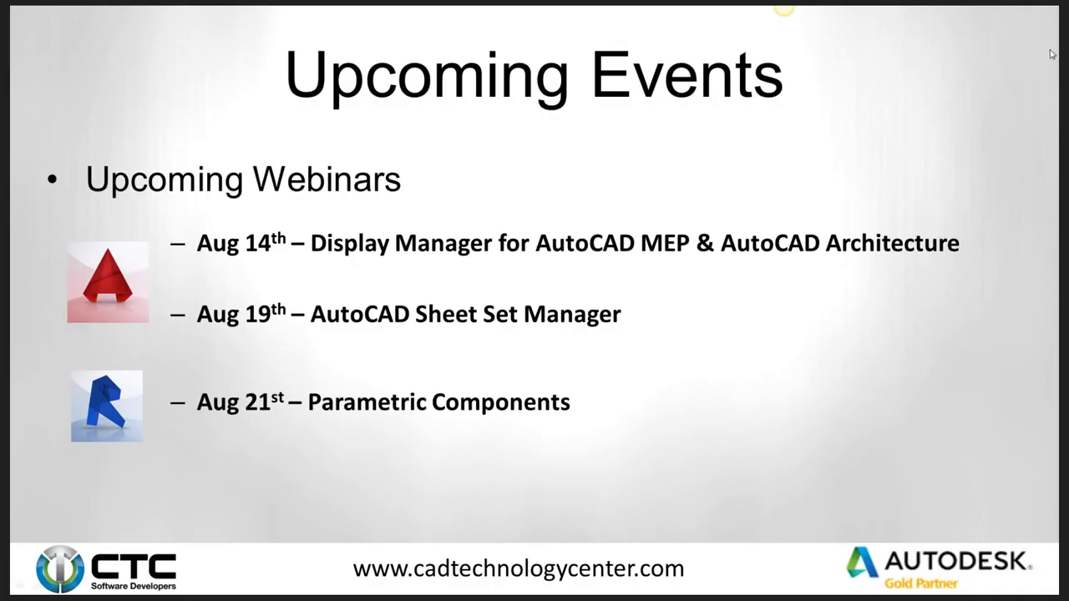